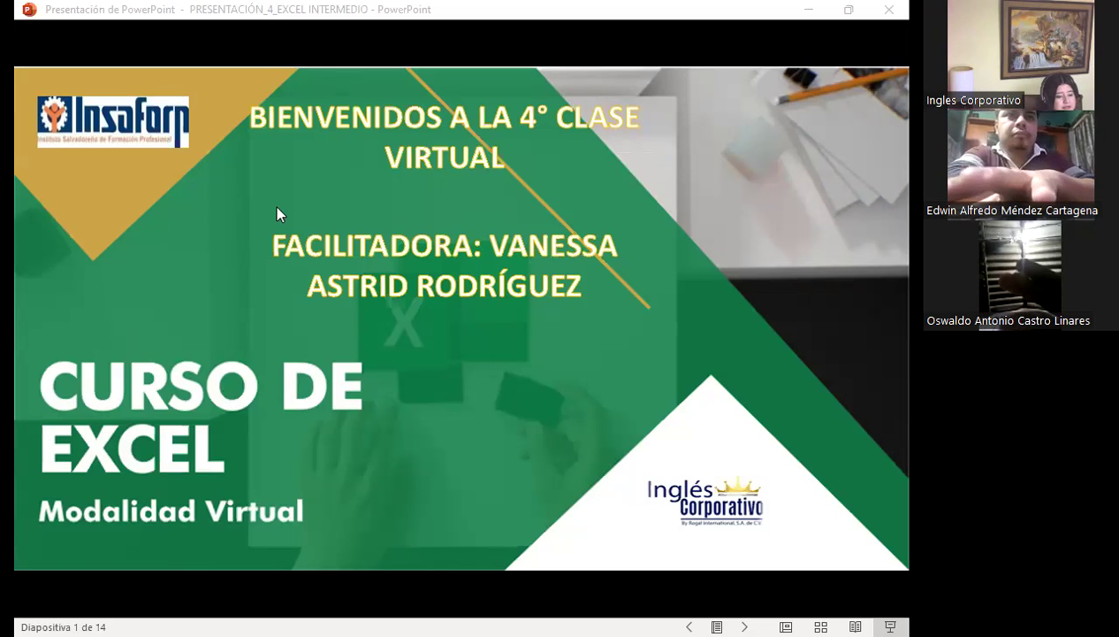
# Switch from the PowerPoint slideshow to the Excel Intermedio course page in Firefox
pyautogui.hotkey('alt', 'Tab')
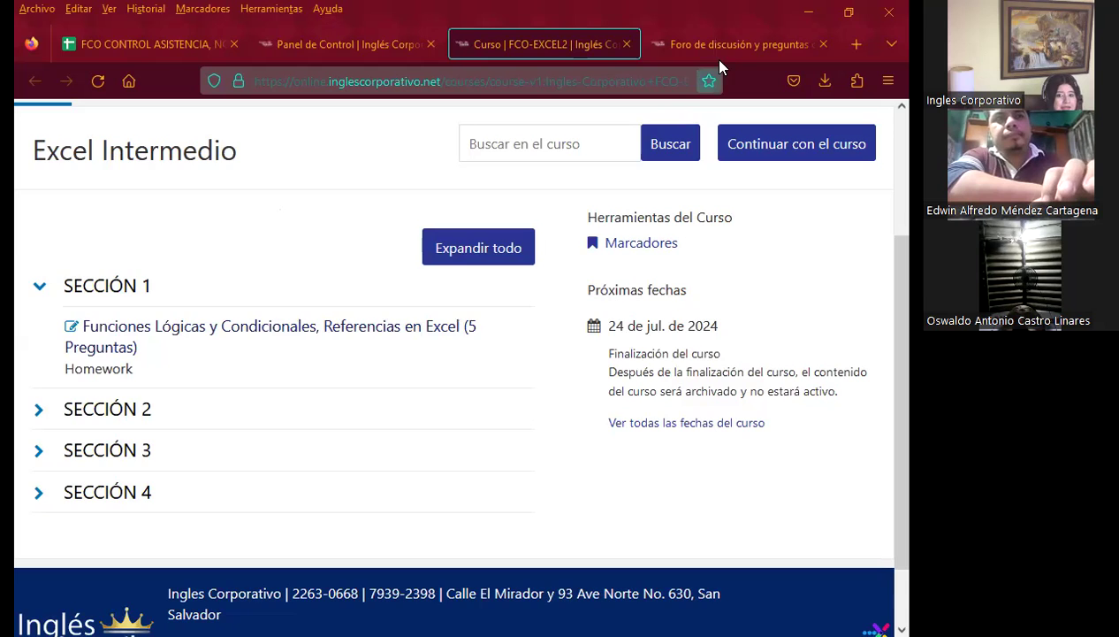
# Bring up the 'Foro de discusión y preguntas clase #4' forum page in the course
pyautogui.hotkey('ctrl', 'Tab')
pyautogui.scroll(-2, 430, 447)
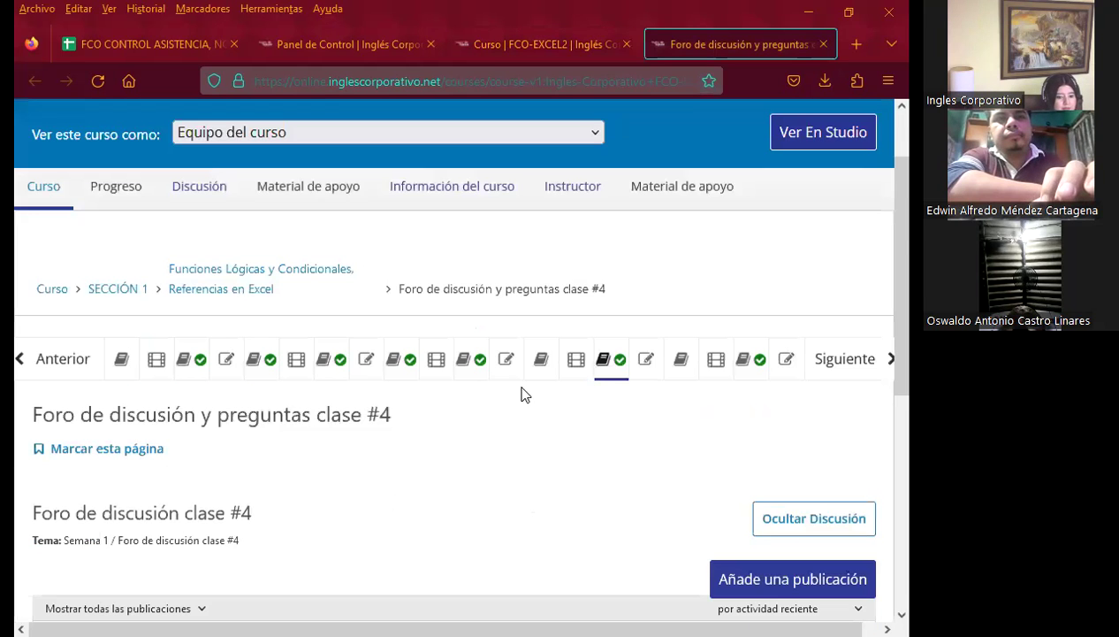
pyautogui.click(540, 365)
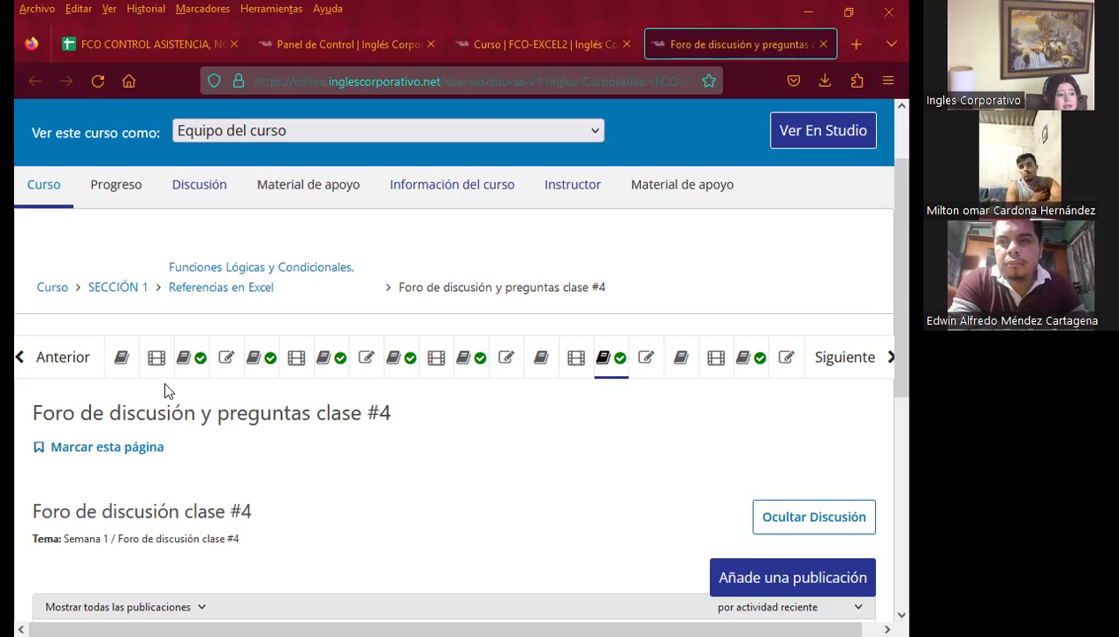
# Go through Videoconferencia #1 Funciones básicas to the Videoconferencia #2 Función Si video unit
pyautogui.click(91, 355)
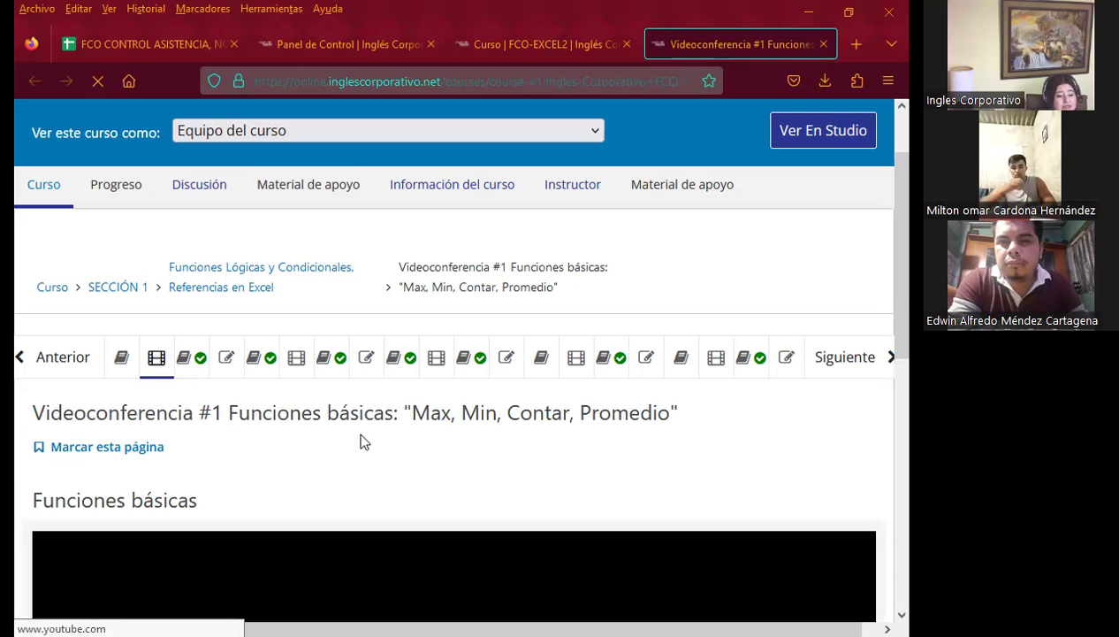
pyautogui.scroll(-3, 378, 446)
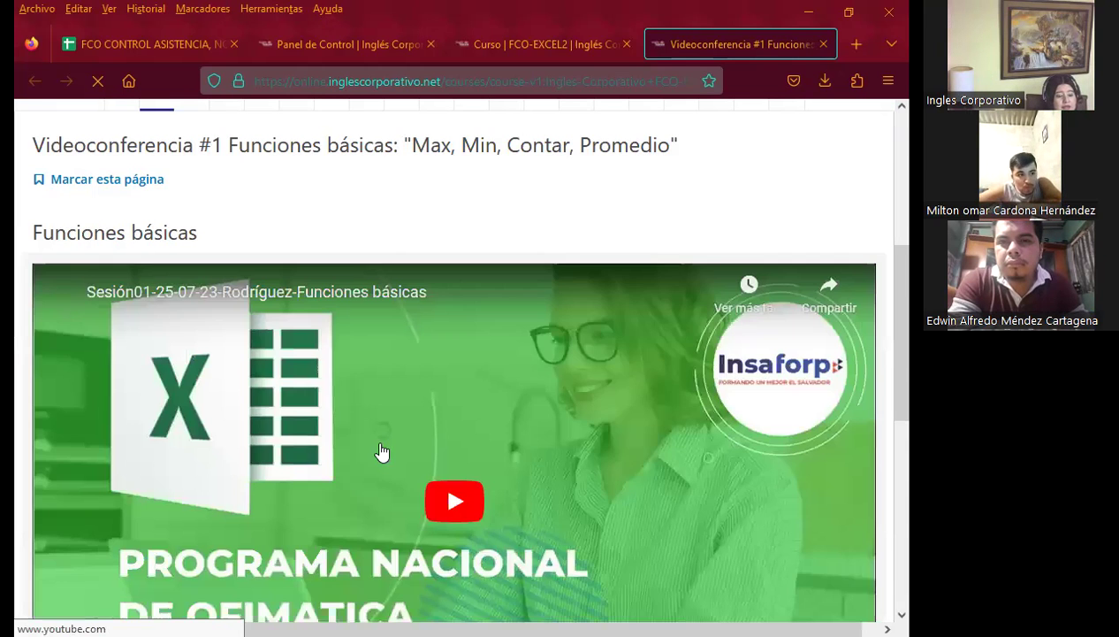
pyautogui.scroll(-1, 367, 482)
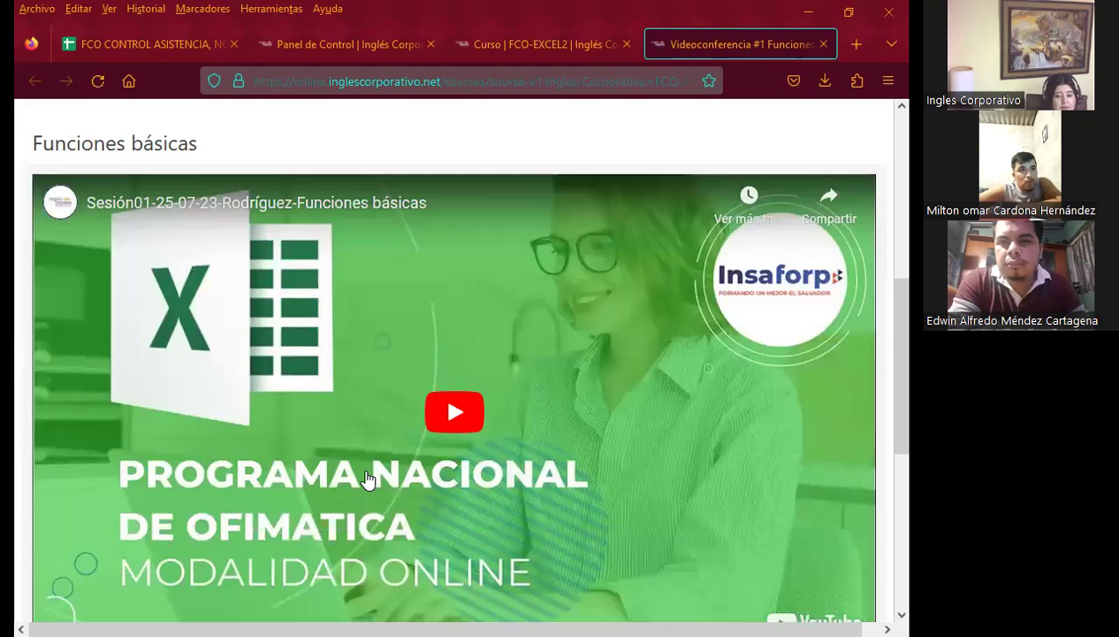
pyautogui.scroll(3, 350, 448)
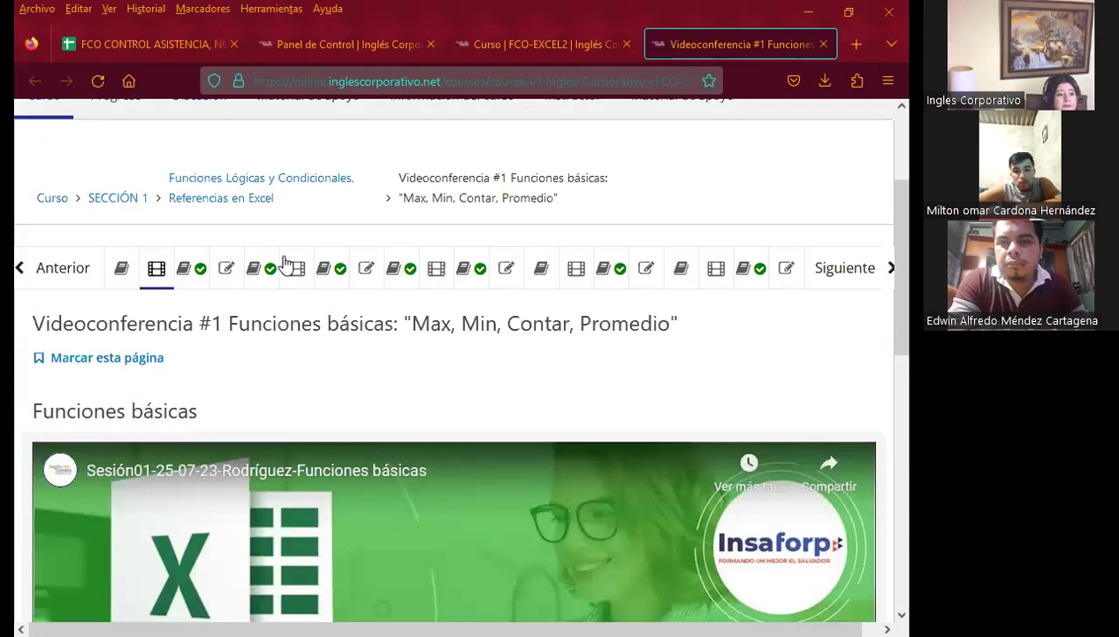
pyautogui.click(299, 274)
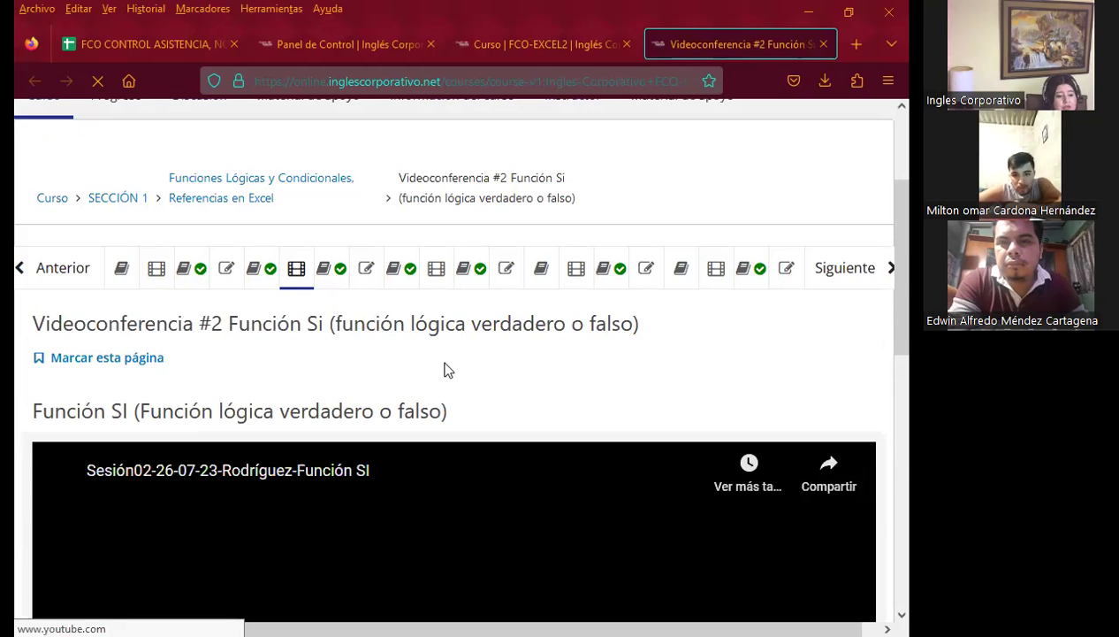
pyautogui.scroll(-2, 400, 467)
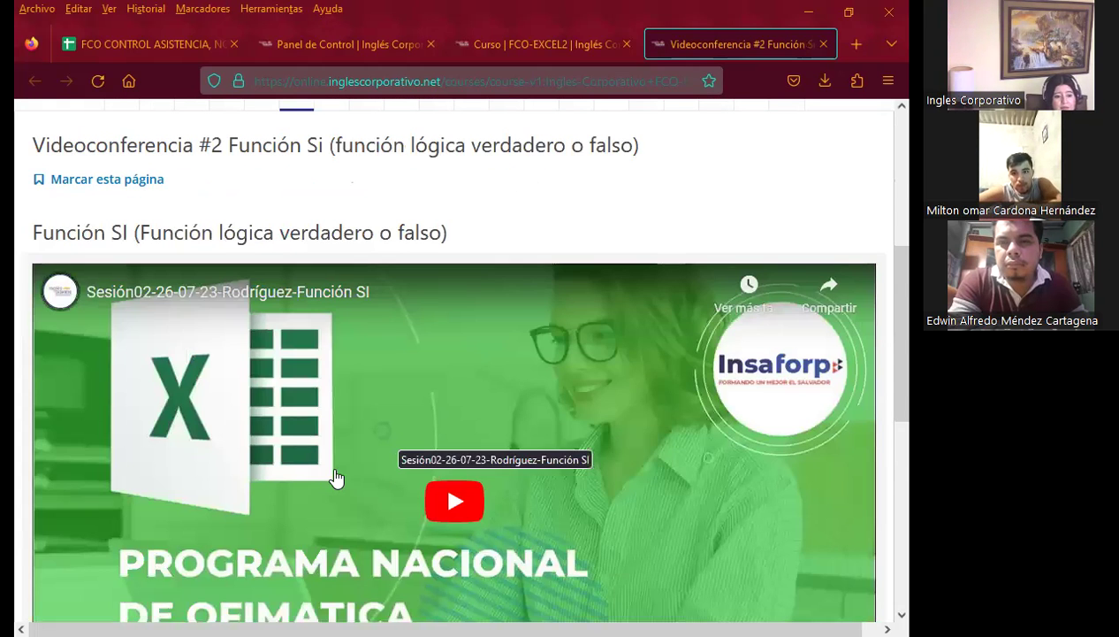
pyautogui.scroll(2, 433, 534)
pyautogui.scroll(2, 433, 536)
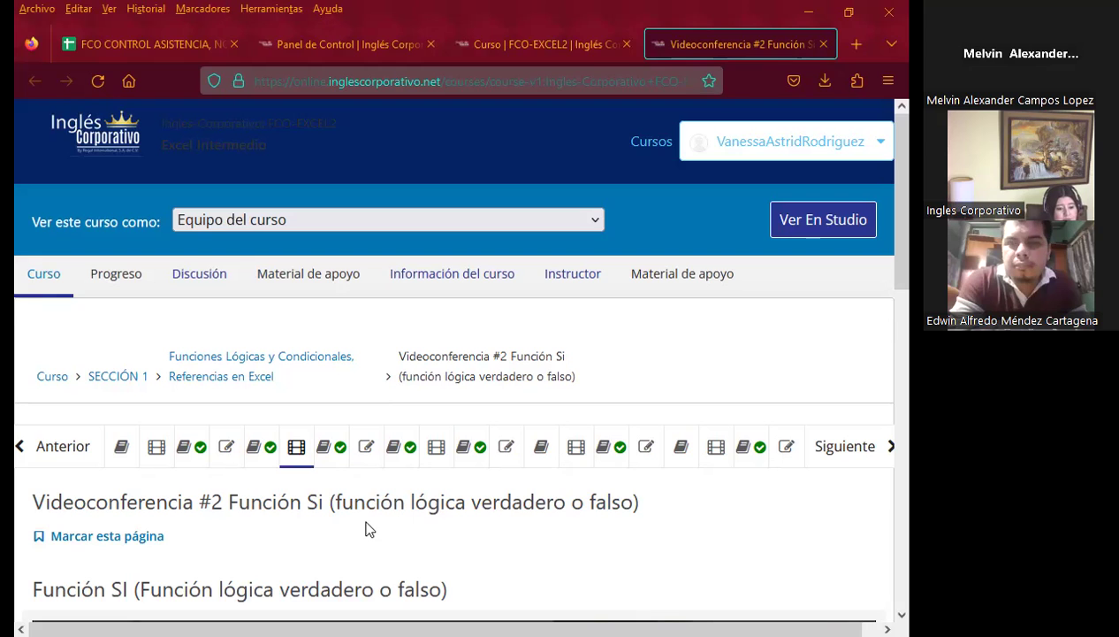
pyautogui.scroll(-2, 422, 504)
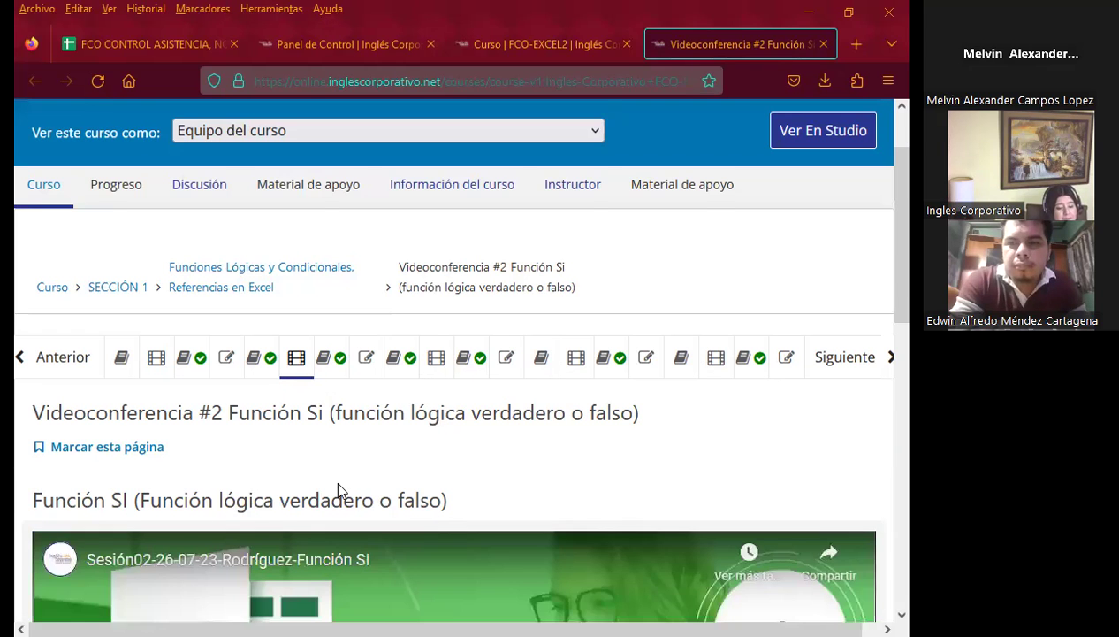
pyautogui.scroll(-2, 338, 484)
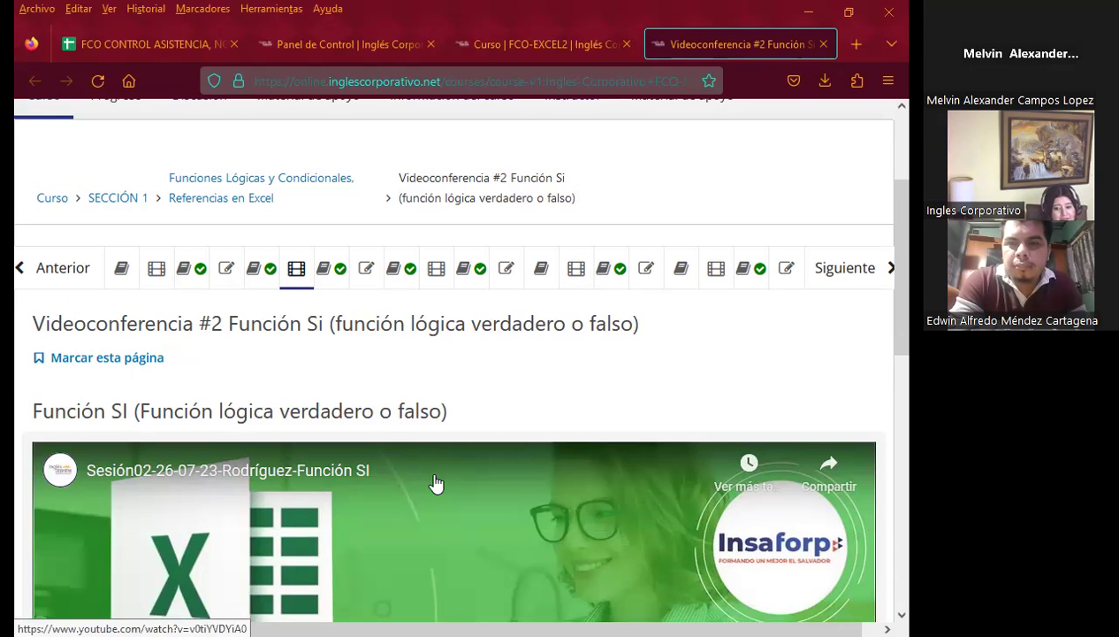
pyautogui.scroll(-3, 435, 482)
pyautogui.scroll(-2, 435, 482)
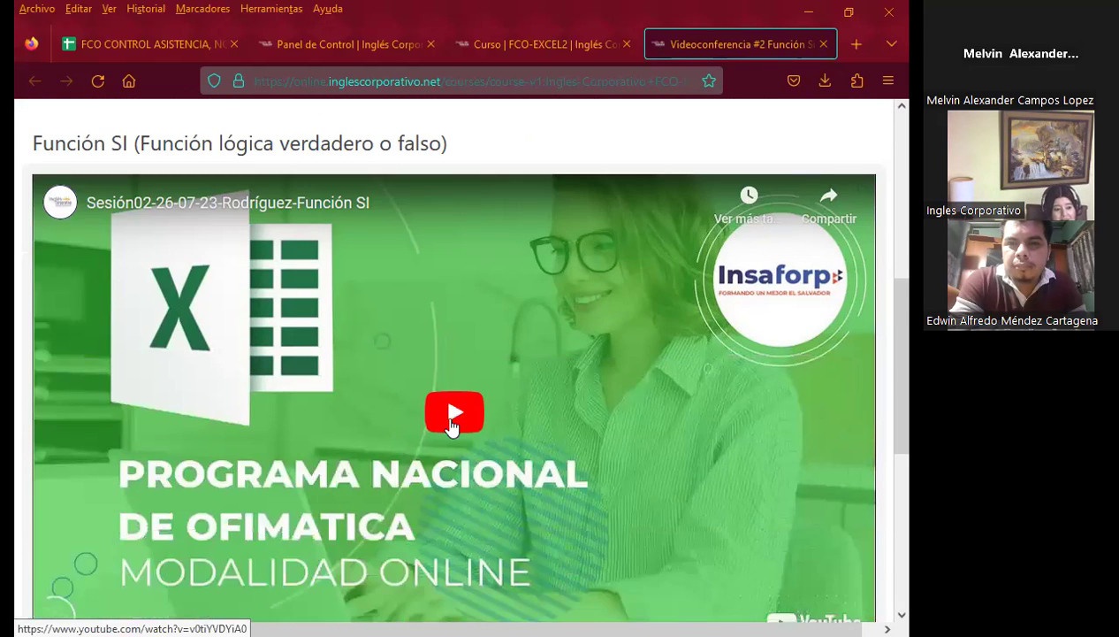
pyautogui.scroll(1, 389, 451)
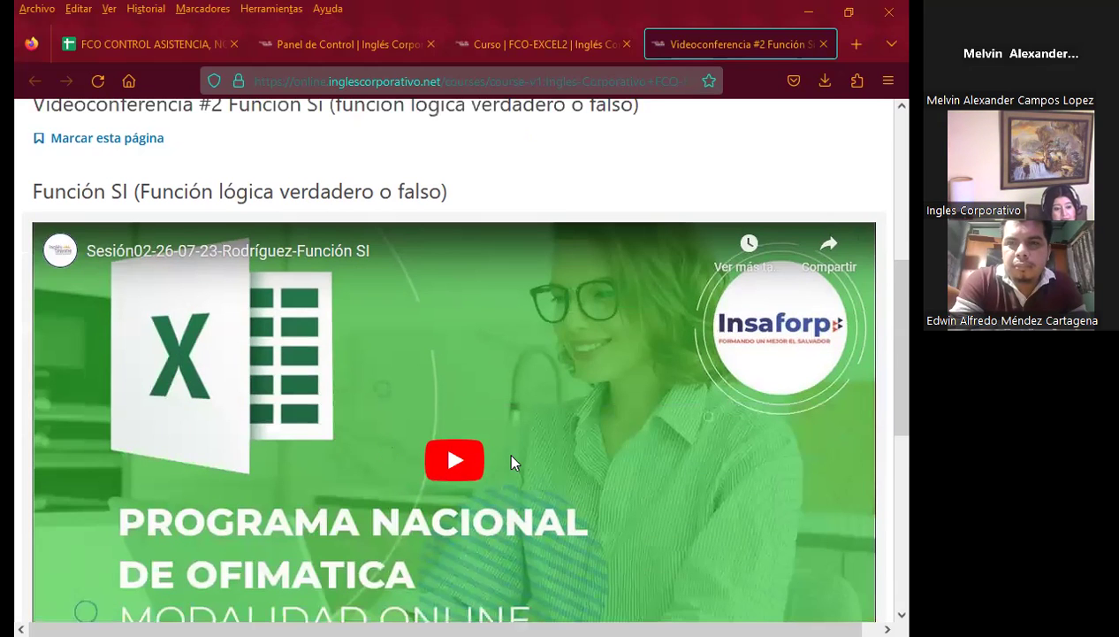
pyautogui.scroll(5, 513, 460)
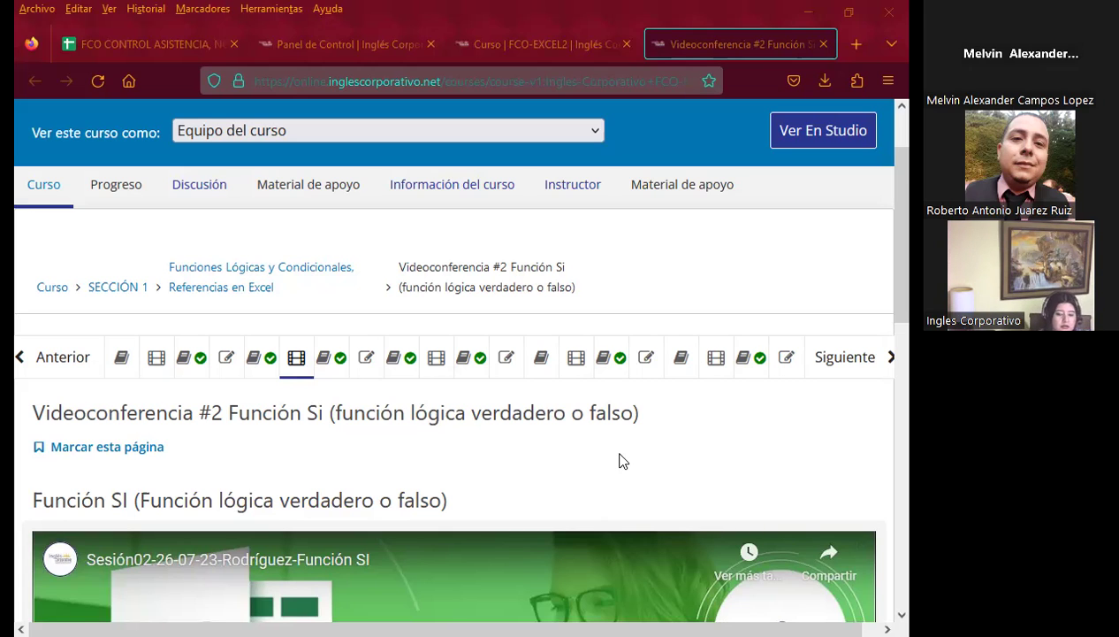
# Move past Videoconferencia #3 to Videoconferencia #4 Funciones condicionales (Sumar.si, contar.si) and browse its page
pyautogui.click(442, 369)
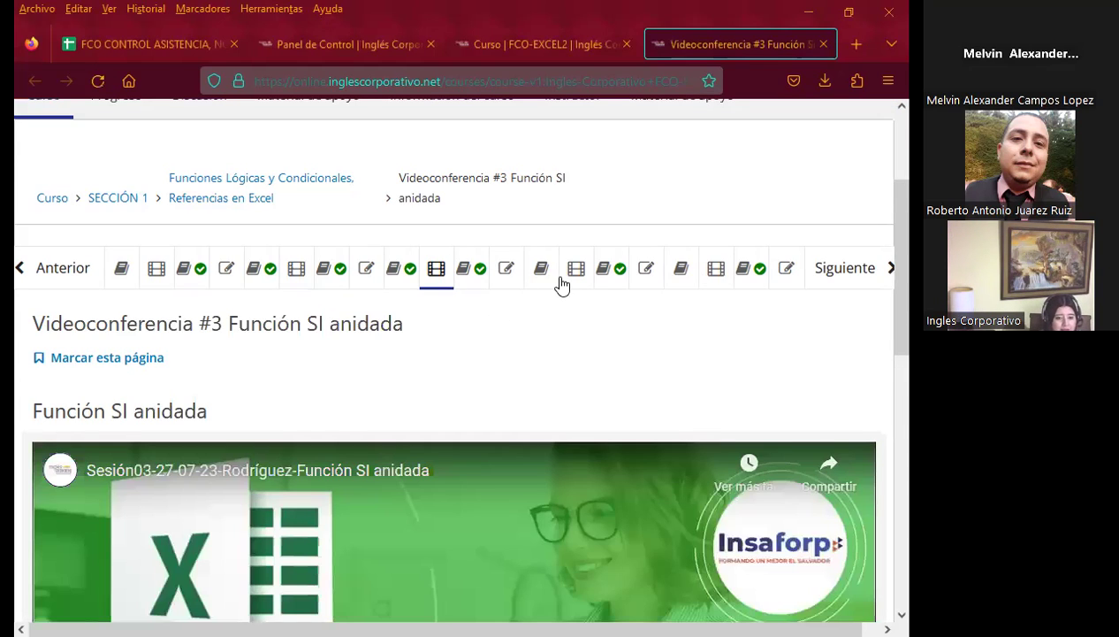
pyautogui.click(562, 276)
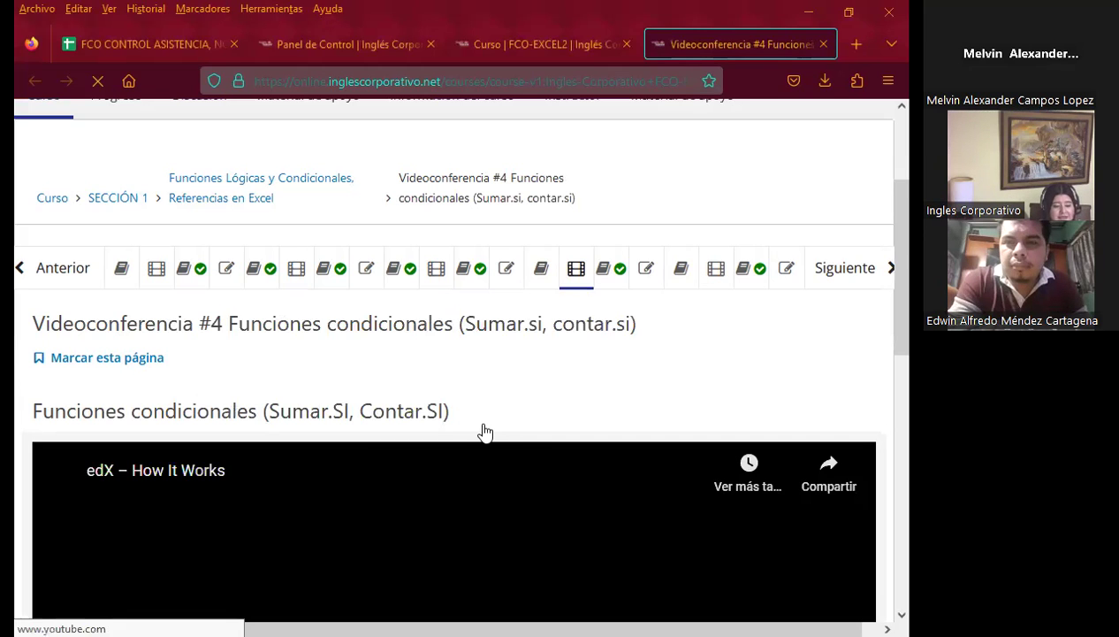
pyautogui.scroll(-4, 424, 319)
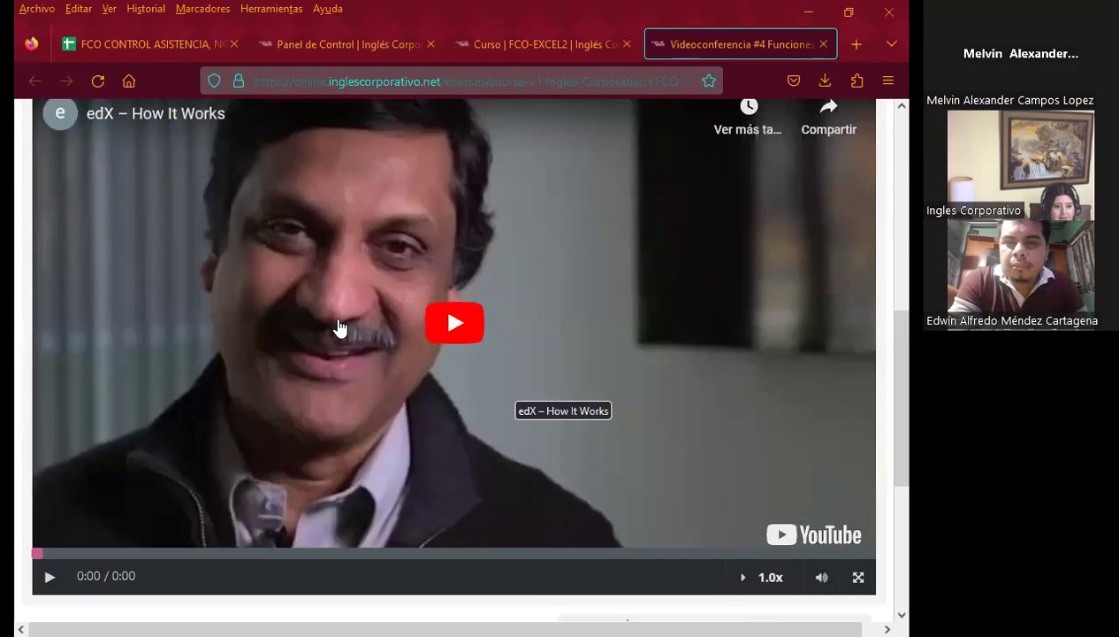
pyautogui.scroll(1, 483, 396)
pyautogui.scroll(1, 493, 399)
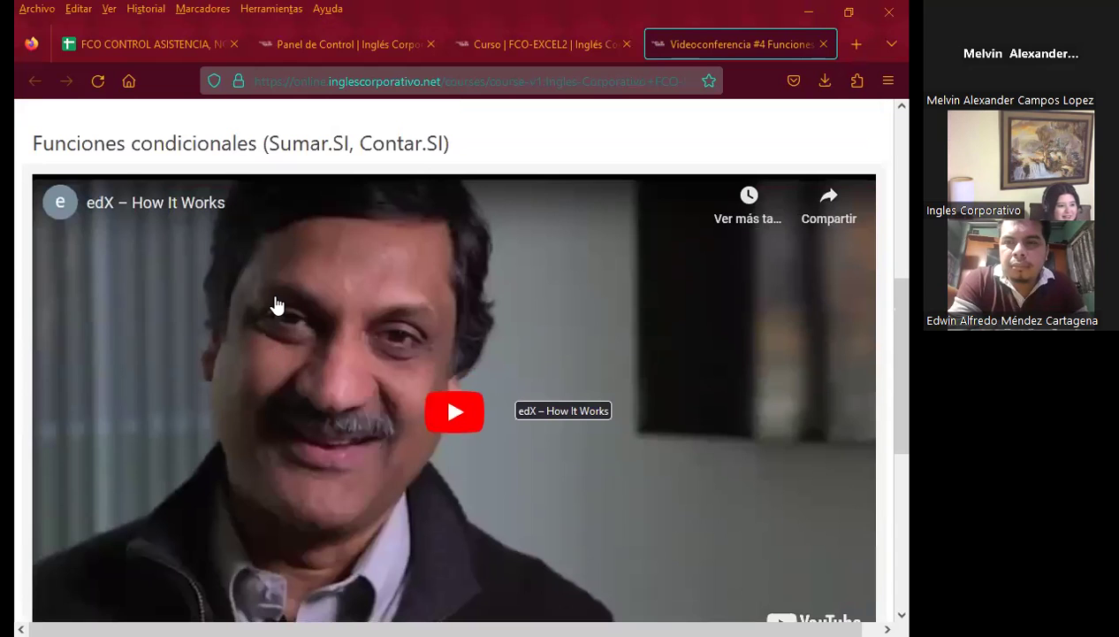
pyautogui.scroll(-1, 364, 426)
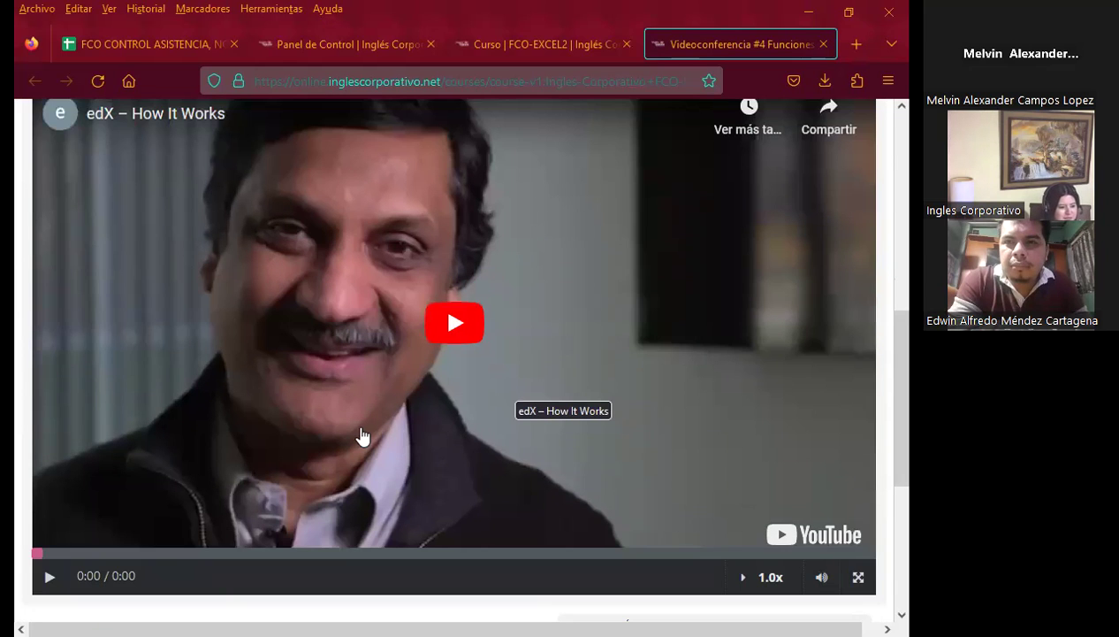
pyautogui.scroll(2, 366, 446)
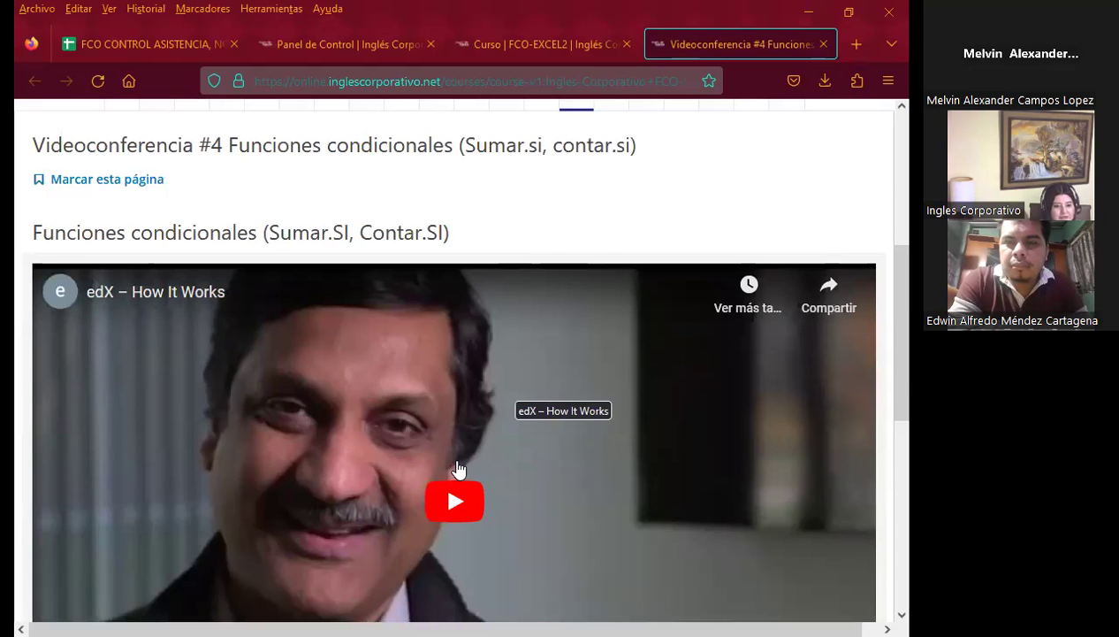
pyautogui.scroll(1, 442, 469)
pyautogui.scroll(3, 656, 460)
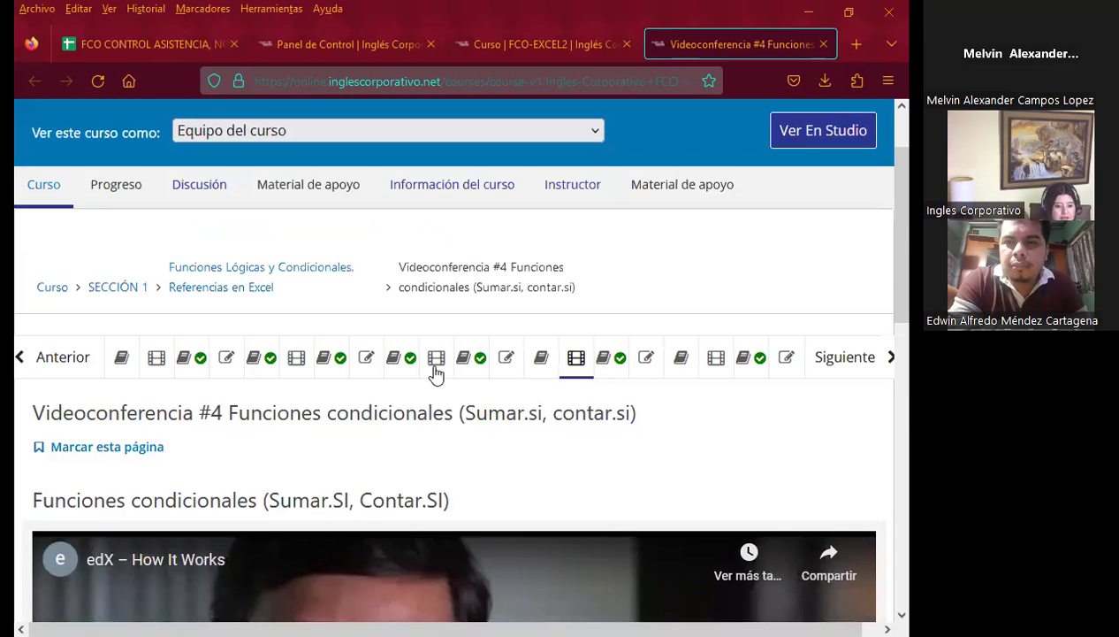
pyautogui.click(439, 364)
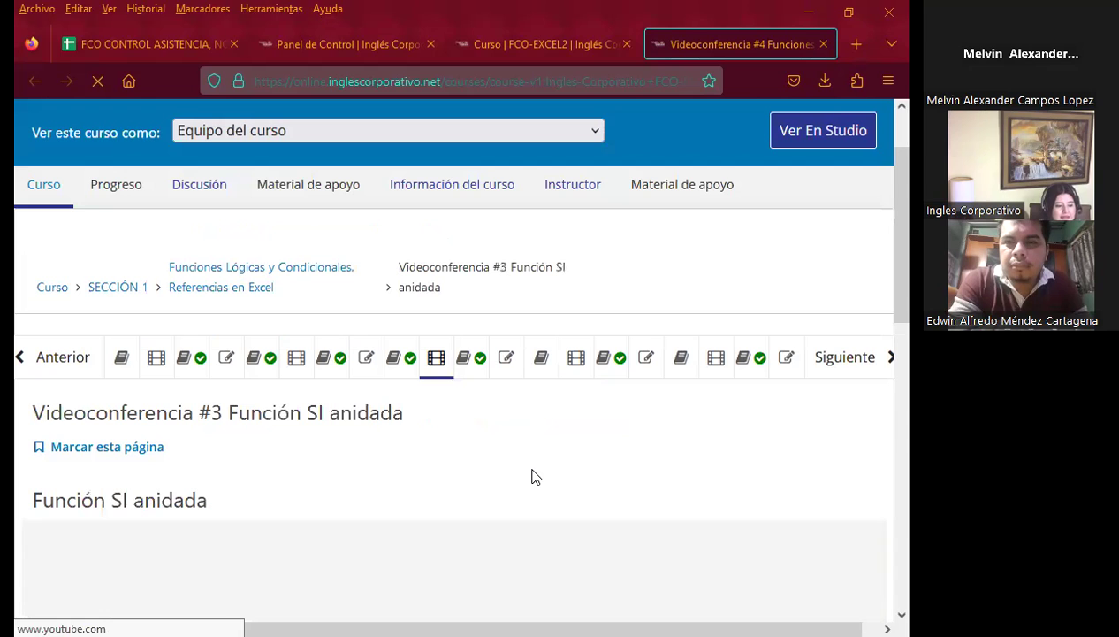
pyautogui.scroll(-3, 372, 409)
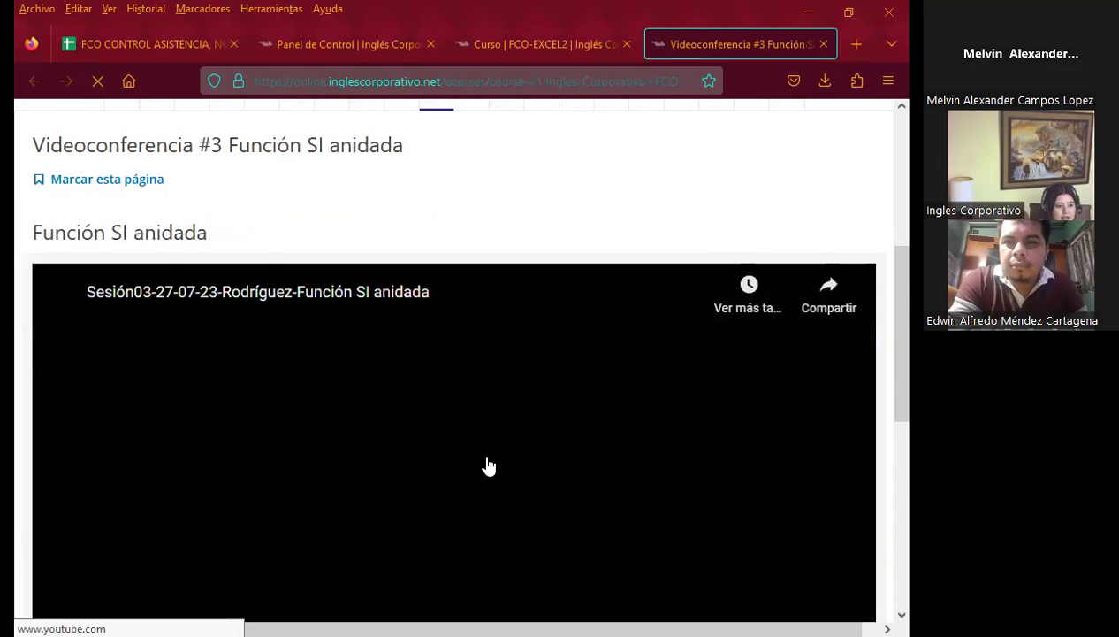
pyautogui.scroll(-2, 399, 449)
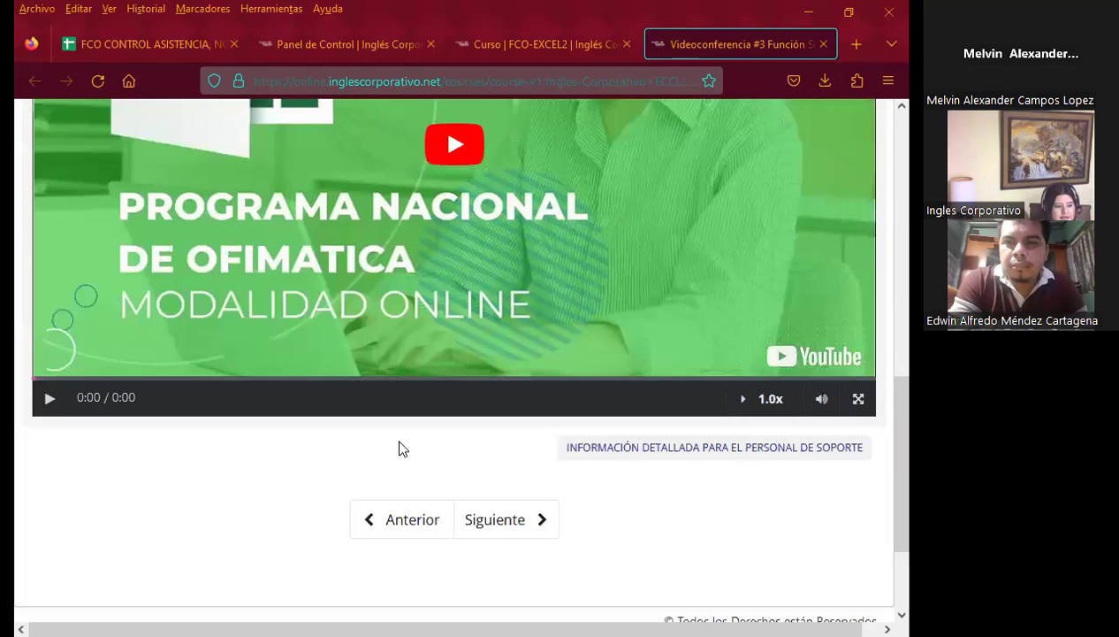
pyautogui.scroll(2, 516, 454)
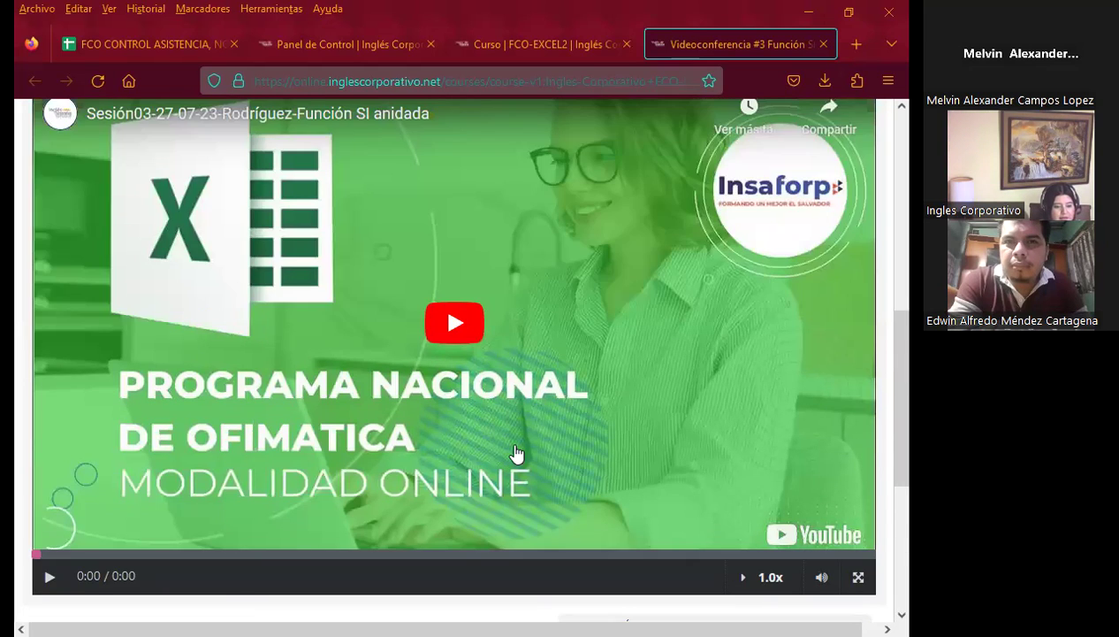
pyautogui.scroll(3, 517, 454)
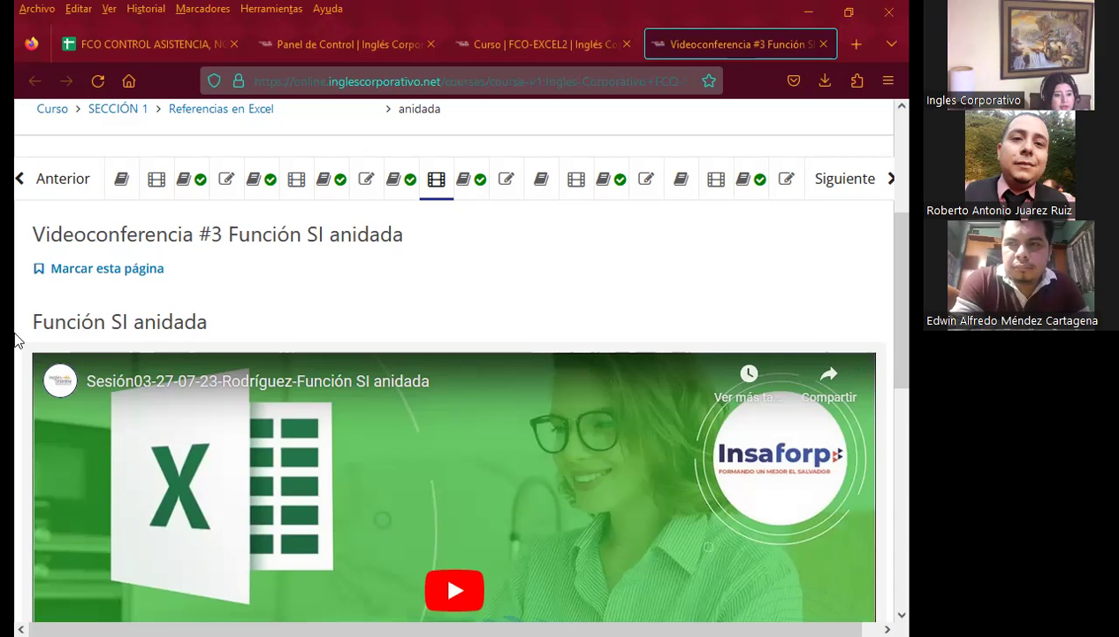
# Open the Material de apoyo page on Funciones básicas (MAX, MIN, CONTAR, PROMEDIO) in a new tab
pyautogui.scroll(3, 625, 313)
pyautogui.scroll(-1, 486, 477)
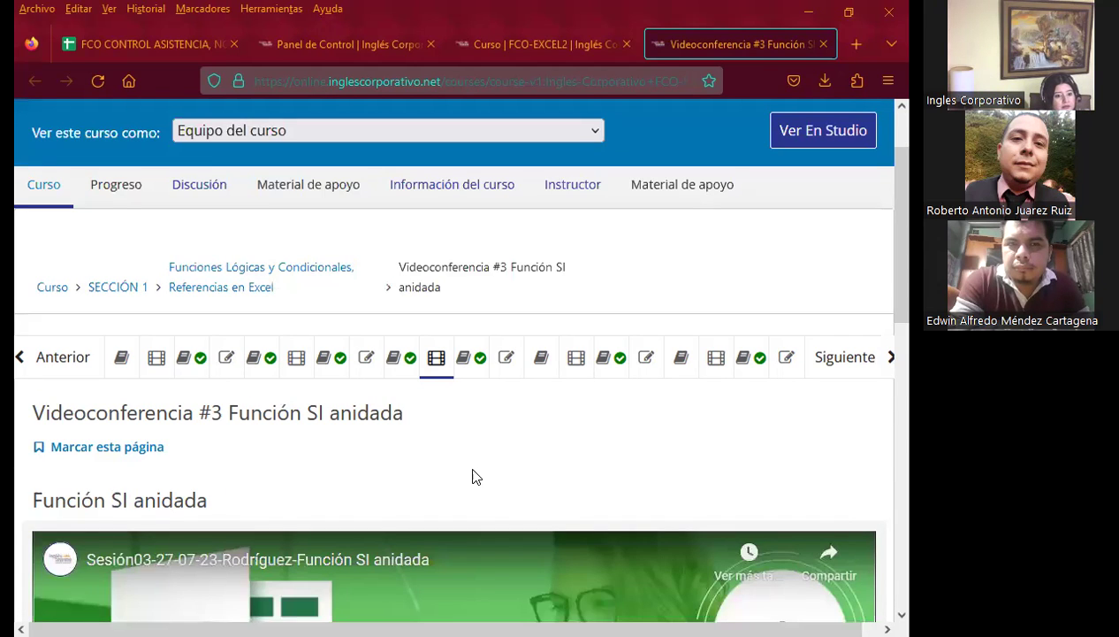
pyautogui.scroll(-1, 221, 392)
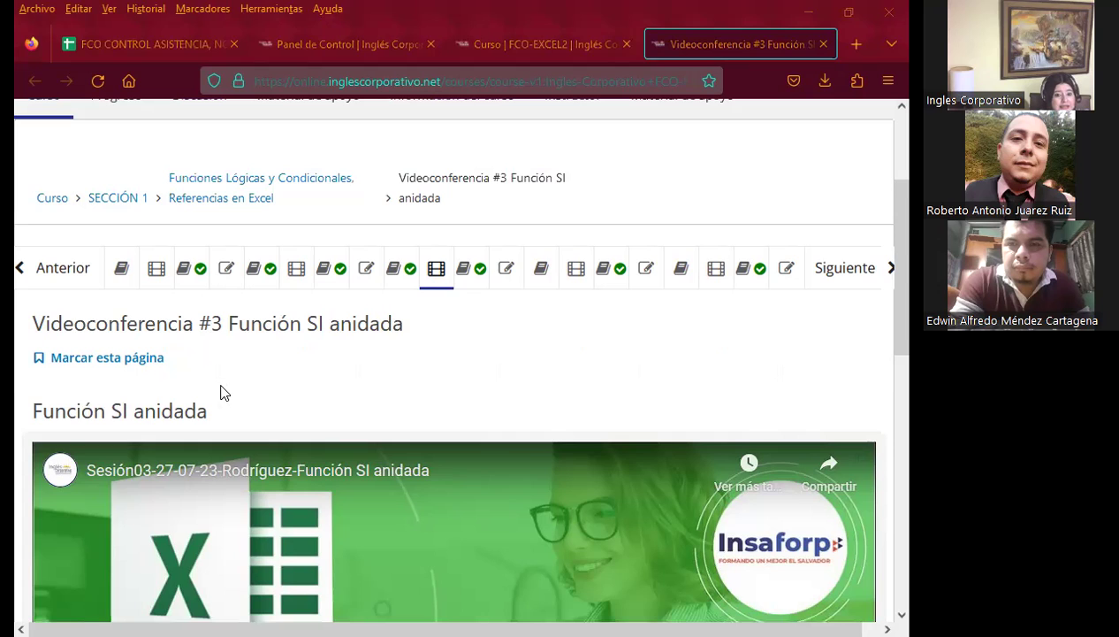
pyautogui.scroll(2, 656, 280)
pyautogui.click(656, 279)
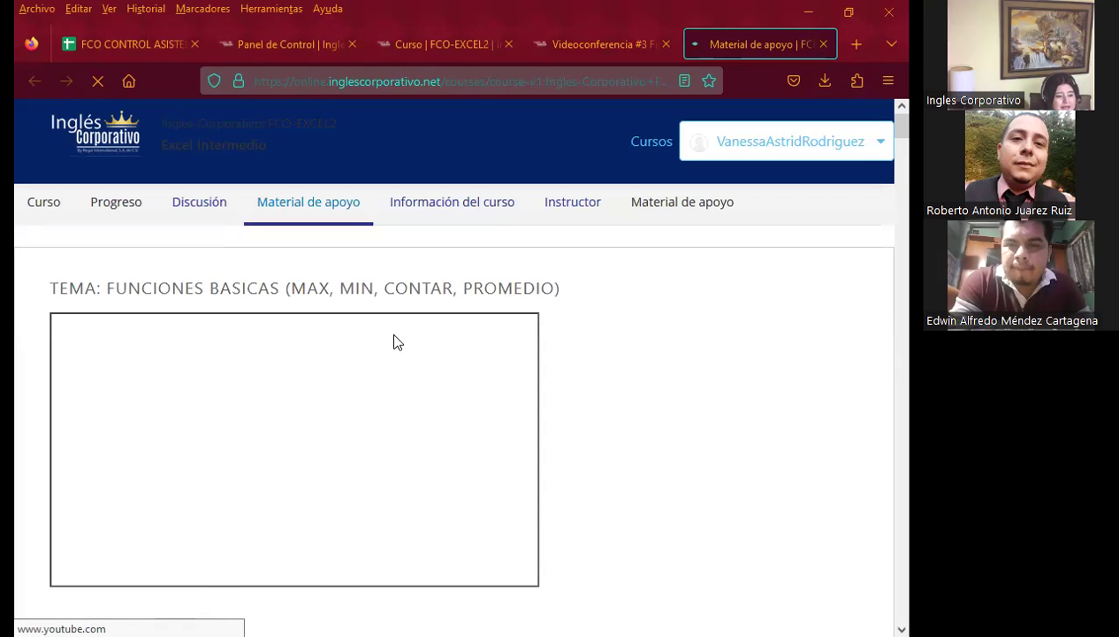
# Scroll down the Material de apoyo page to the Función SI video and its template download link
pyautogui.scroll(-2, 190, 365)
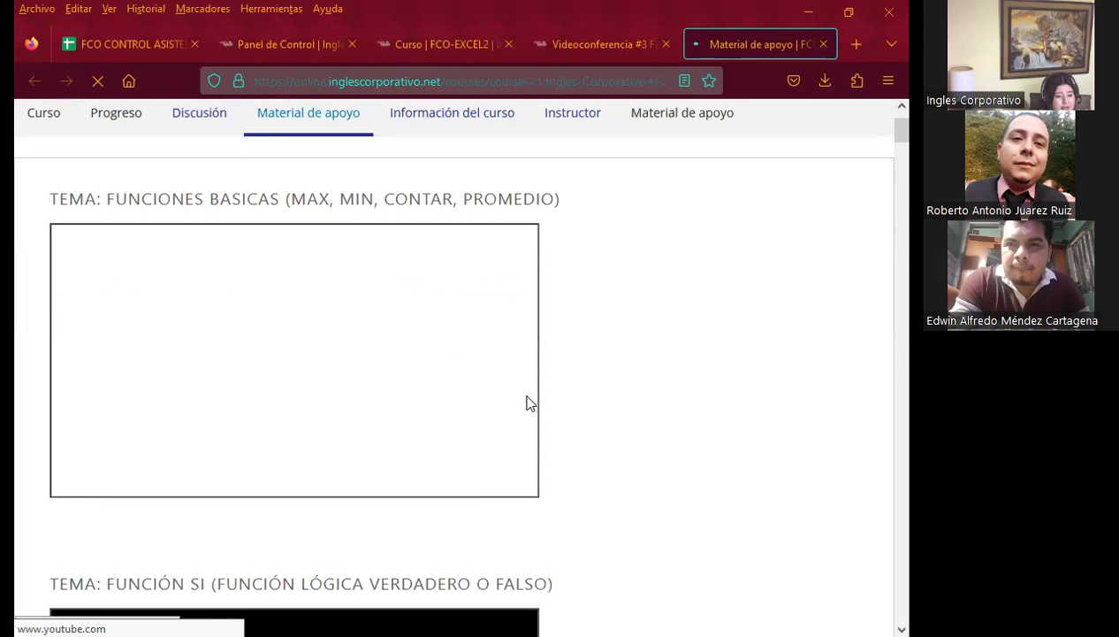
pyautogui.scroll(-3, 543, 430)
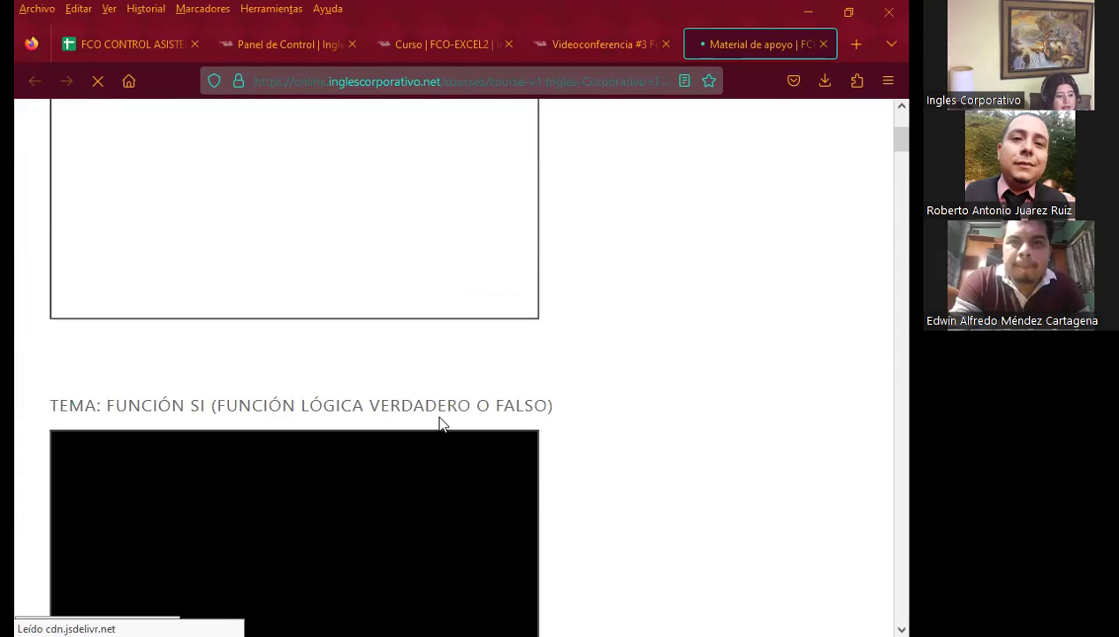
pyautogui.scroll(-4, 165, 454)
pyautogui.scroll(-2, 79, 477)
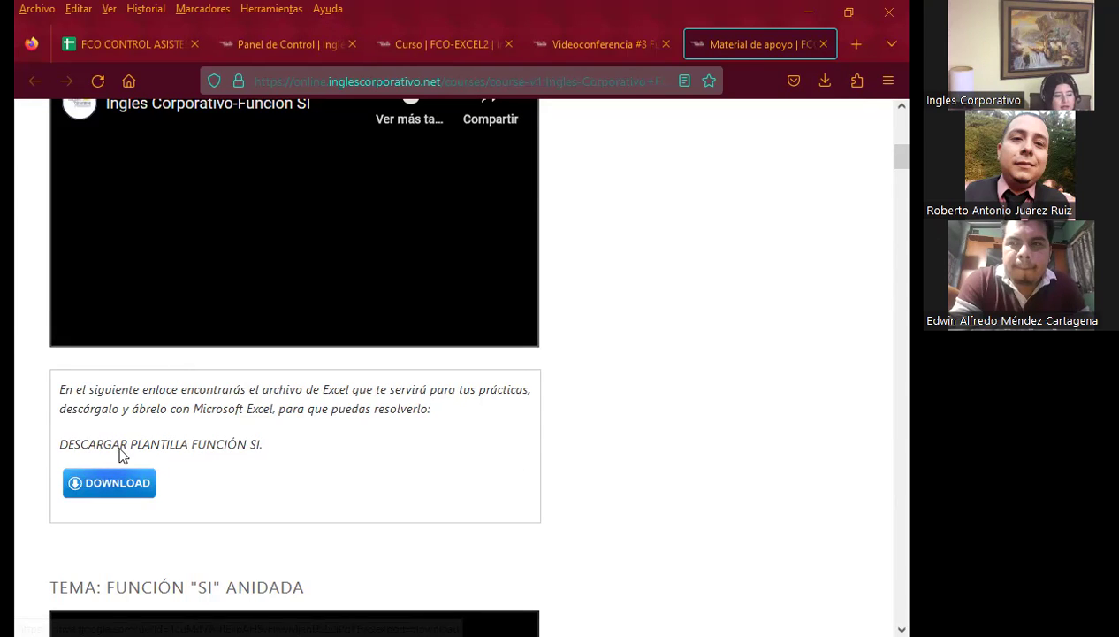
pyautogui.scroll(-2, 171, 375)
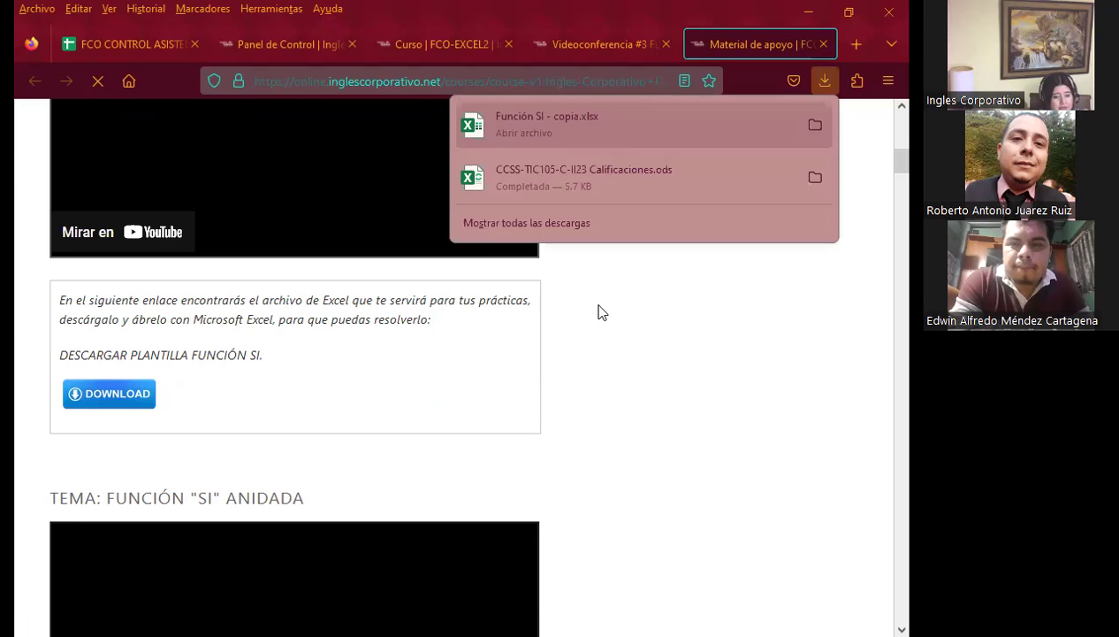
# Download the Función "SI" anidada practice template, then scroll on past the CONTAR.SI and SUMAR.SI templates
pyautogui.scroll(-5, 146, 451)
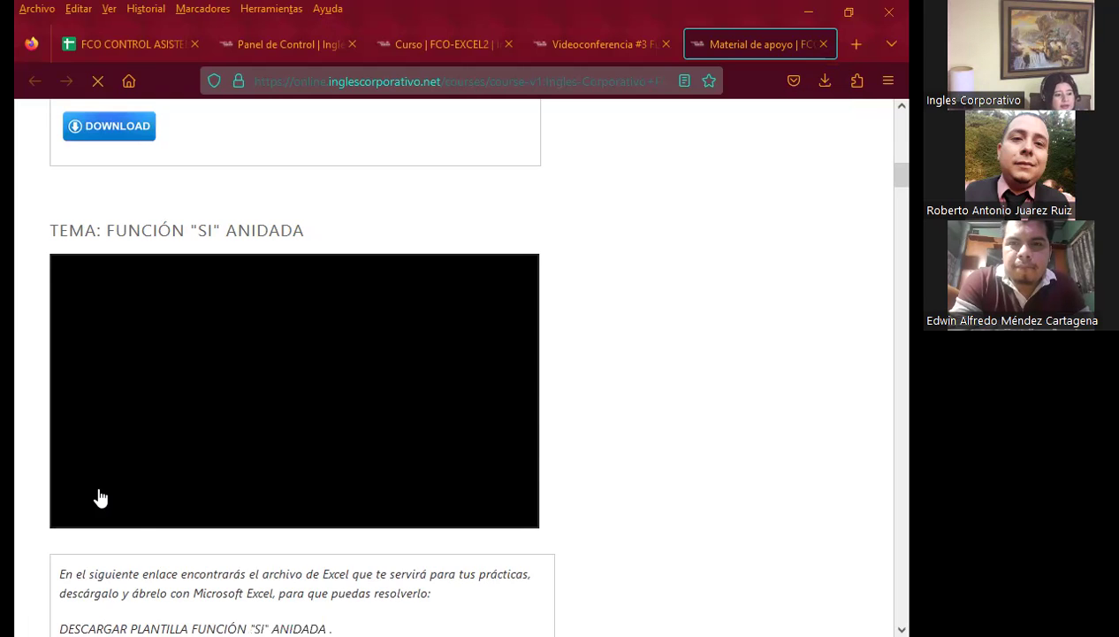
pyautogui.scroll(-4, 100, 497)
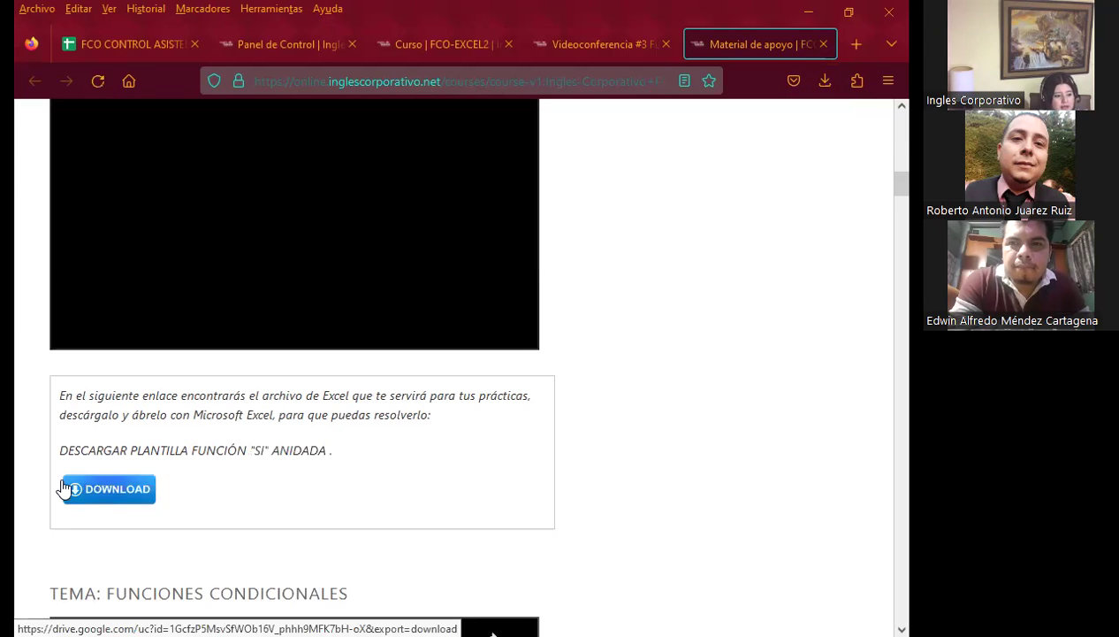
pyautogui.click(62, 489)
pyautogui.scroll(-10, 62, 479)
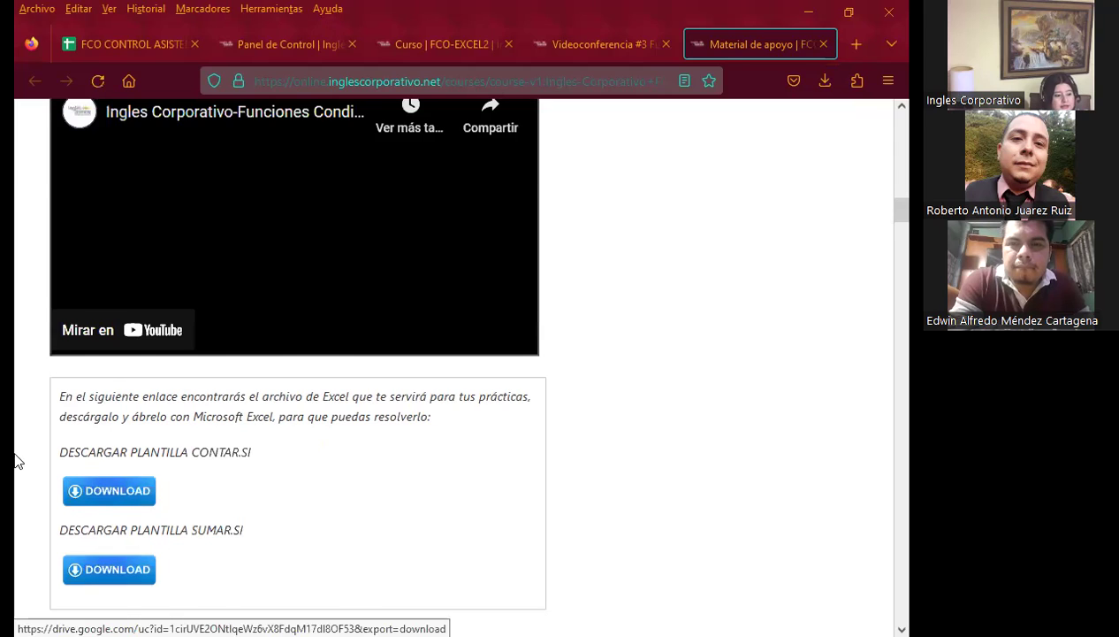
pyautogui.scroll(-2, 221, 395)
pyautogui.scroll(-1, 245, 398)
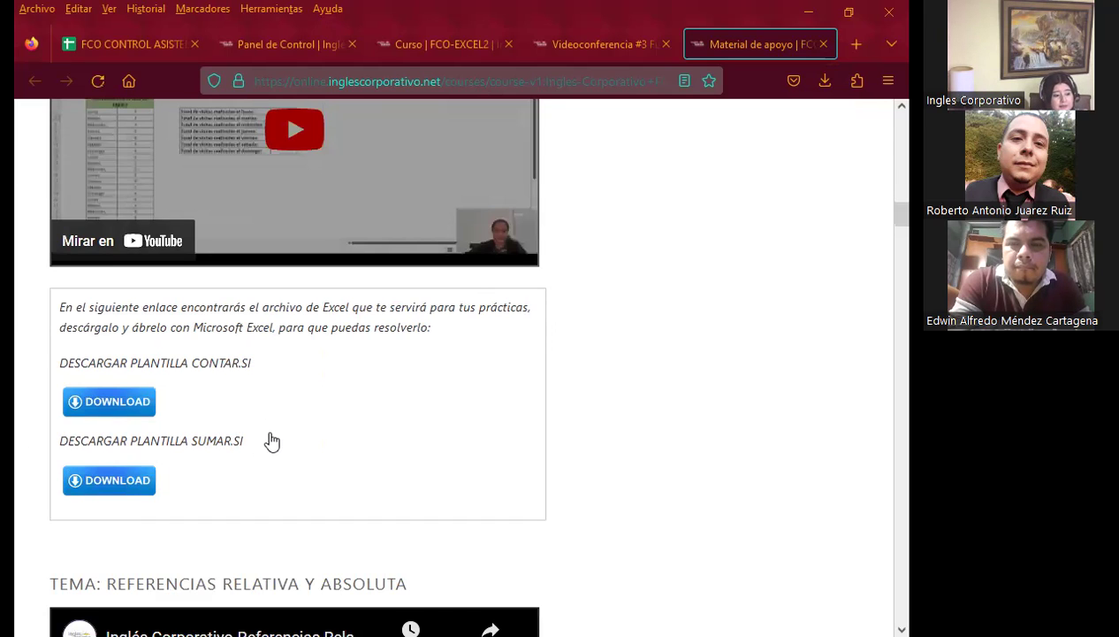
pyautogui.scroll(-4, 273, 441)
pyautogui.scroll(-2, 183, 423)
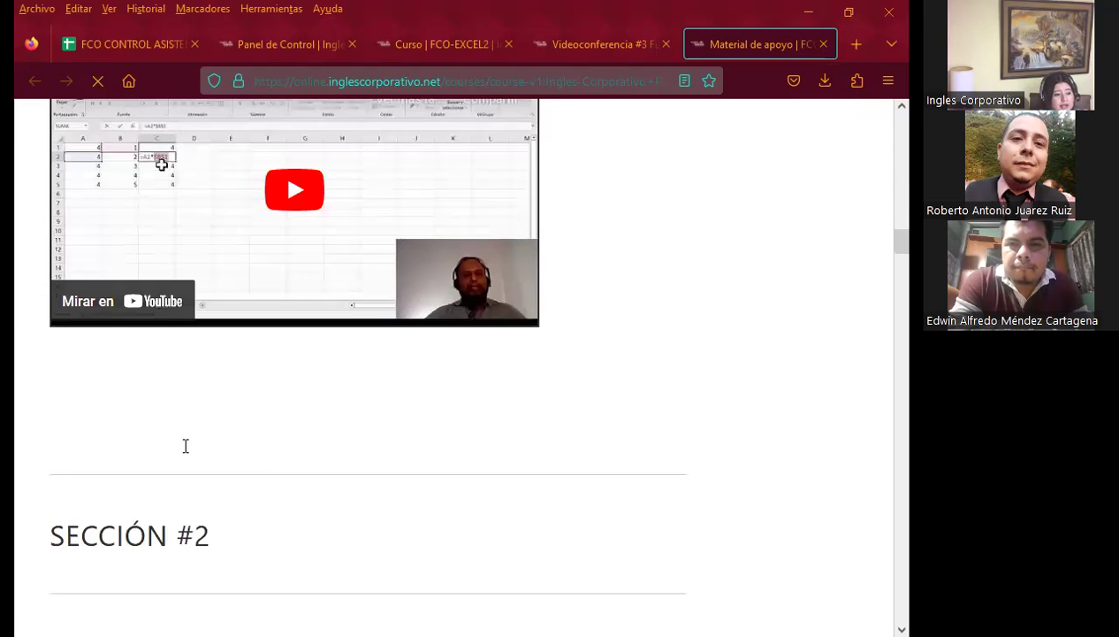
# Scroll through the Material de apoyo page and back up to the Función "SI" anidada video
pyautogui.scroll(-2, 184, 448)
pyautogui.scroll(-3, 256, 320)
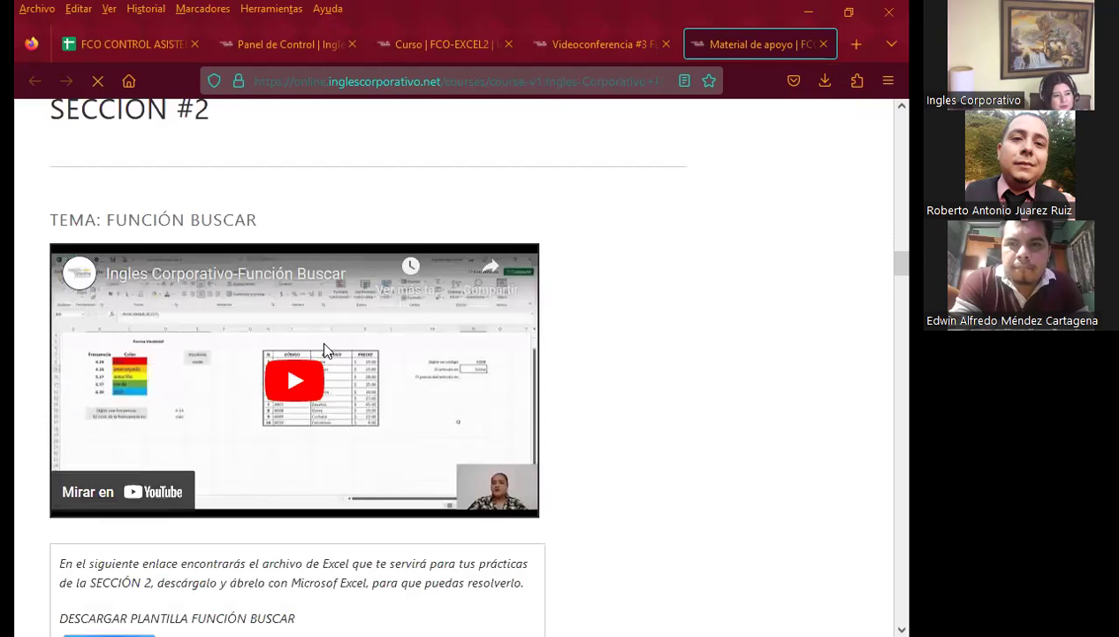
pyautogui.scroll(4, 418, 382)
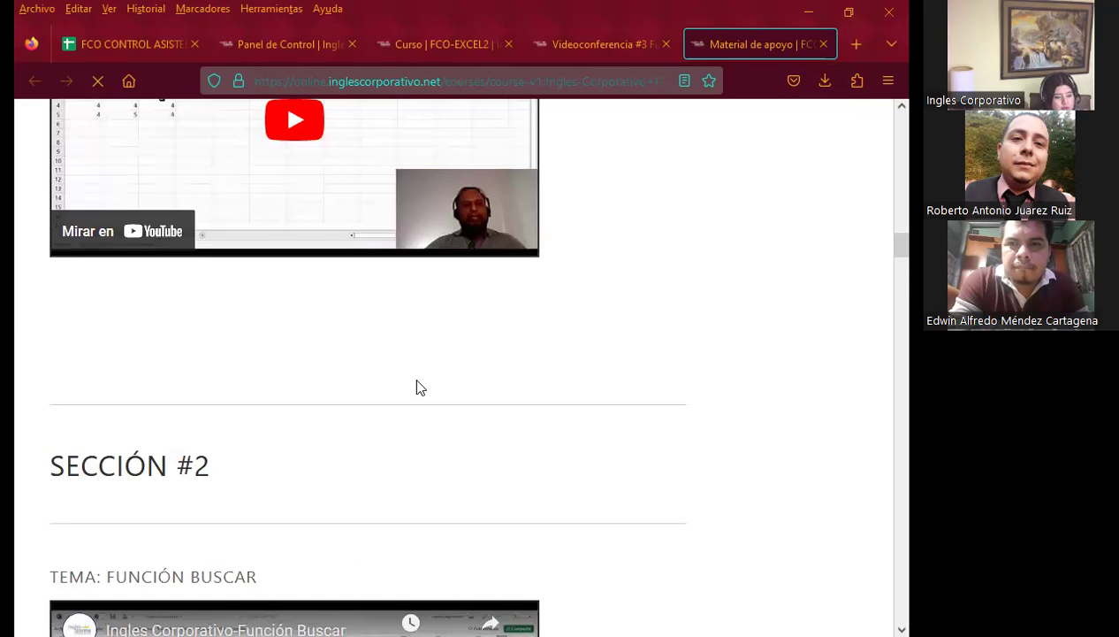
pyautogui.scroll(-2, 267, 390)
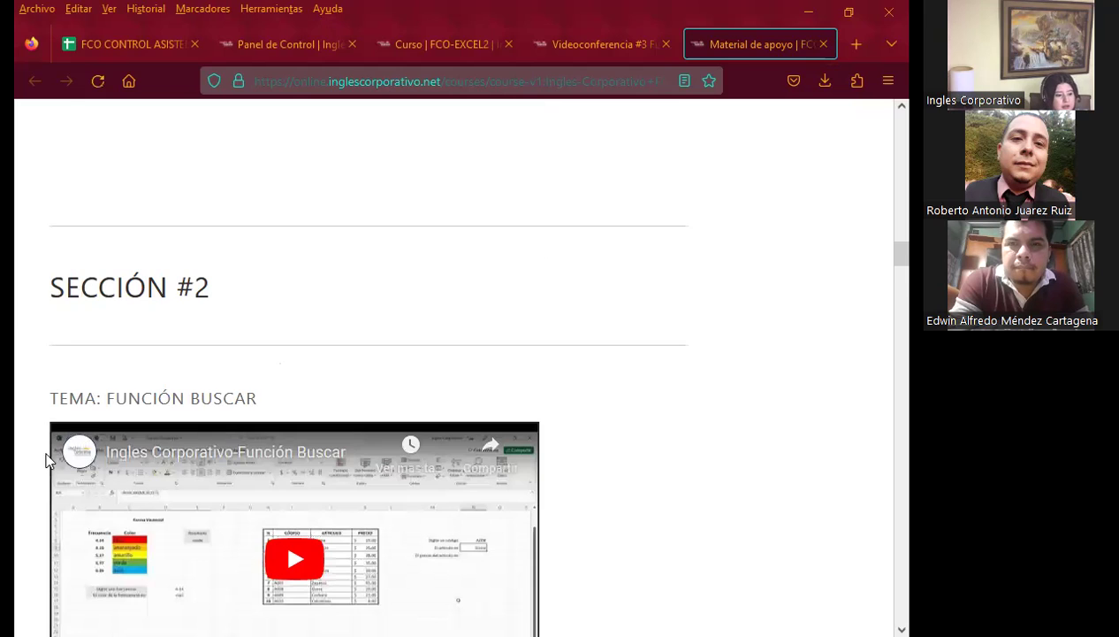
pyautogui.scroll(-4, 62, 459)
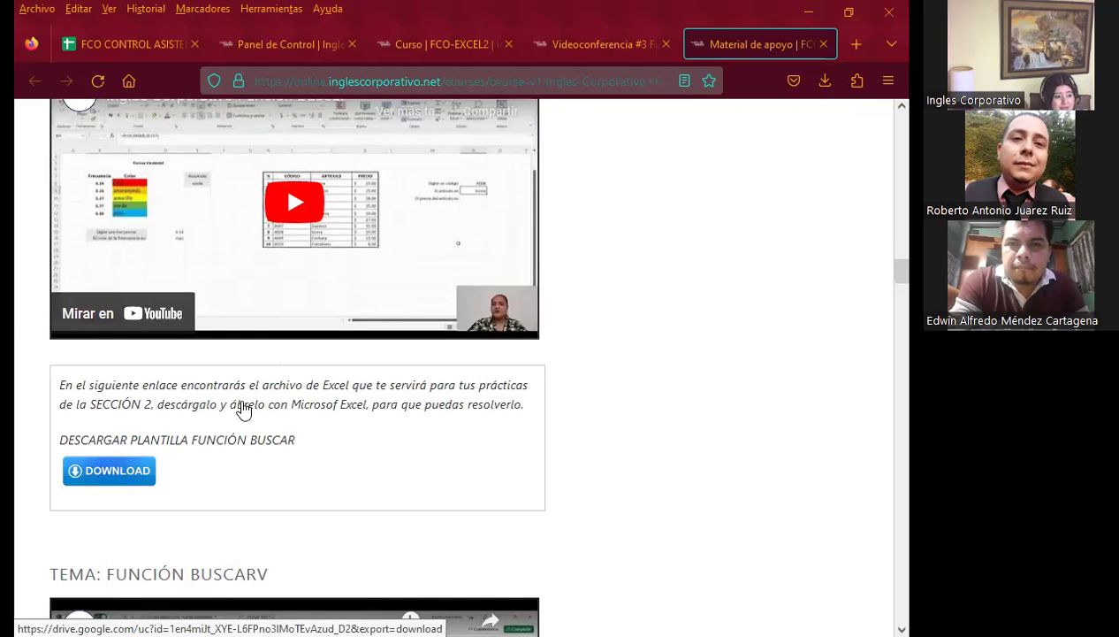
pyautogui.scroll(2, 226, 180)
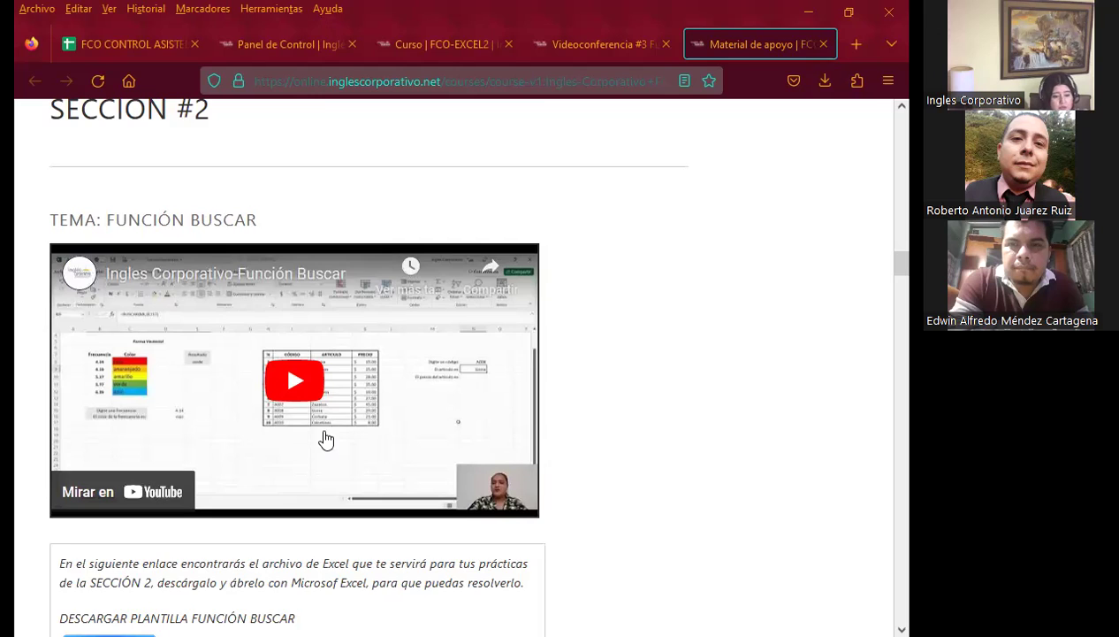
pyautogui.scroll(-3, 325, 442)
pyautogui.scroll(-3, 309, 464)
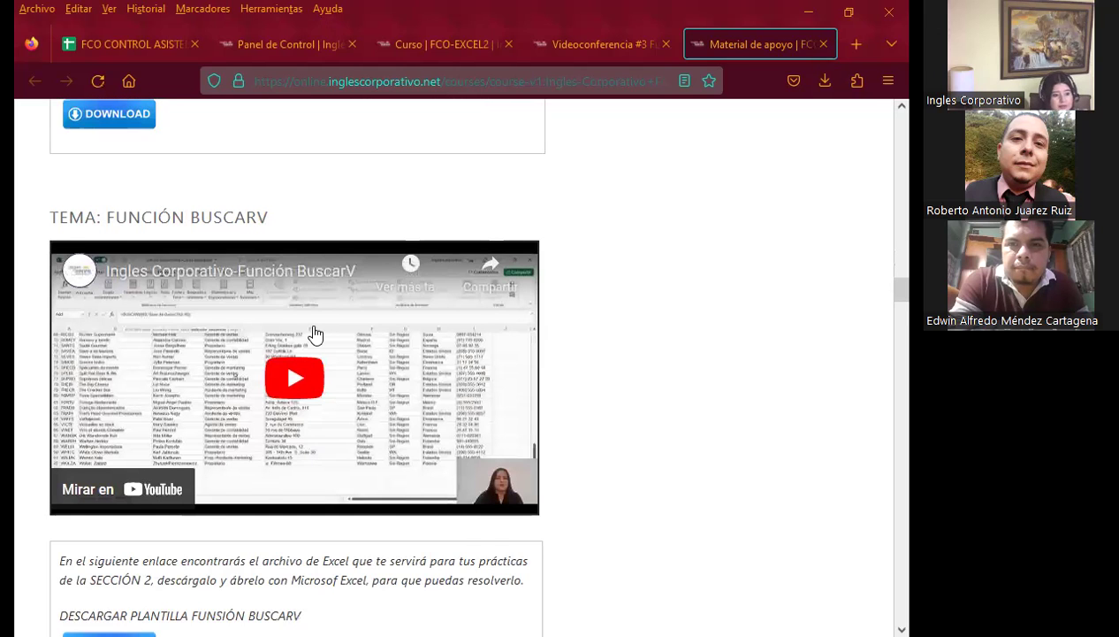
pyautogui.scroll(-1, 312, 336)
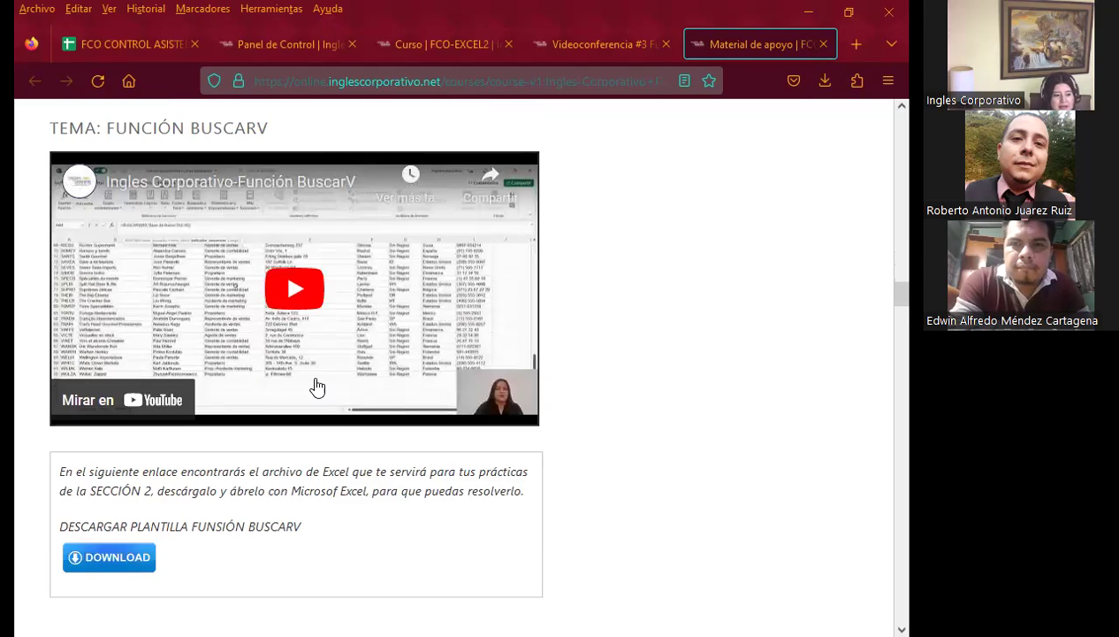
pyautogui.scroll(-5, 318, 393)
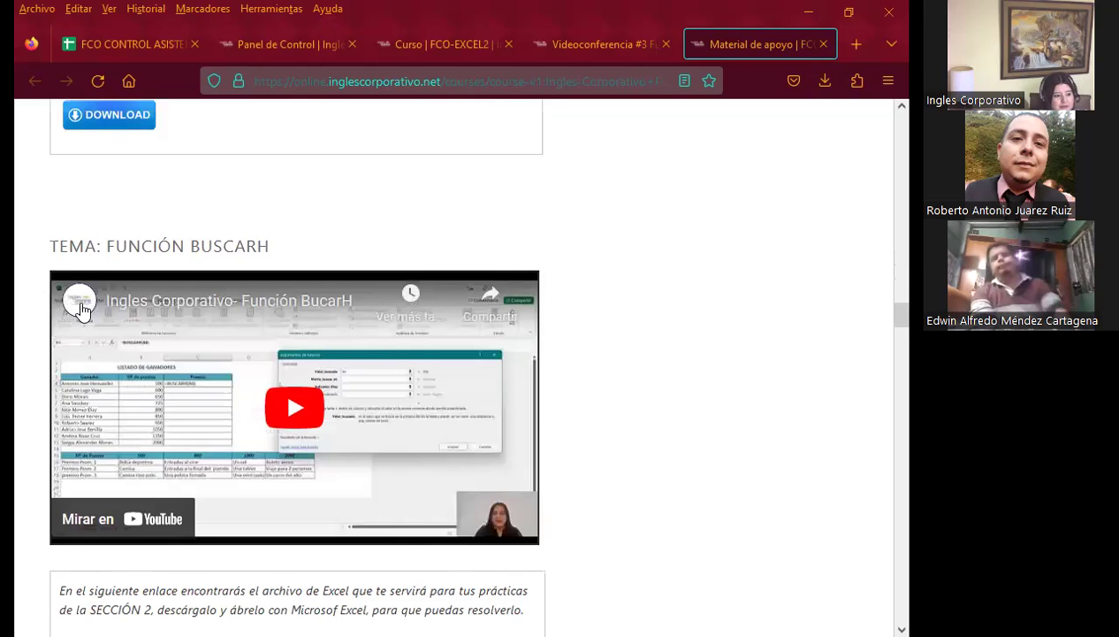
pyautogui.scroll(-1, 323, 424)
pyautogui.scroll(-3, 325, 444)
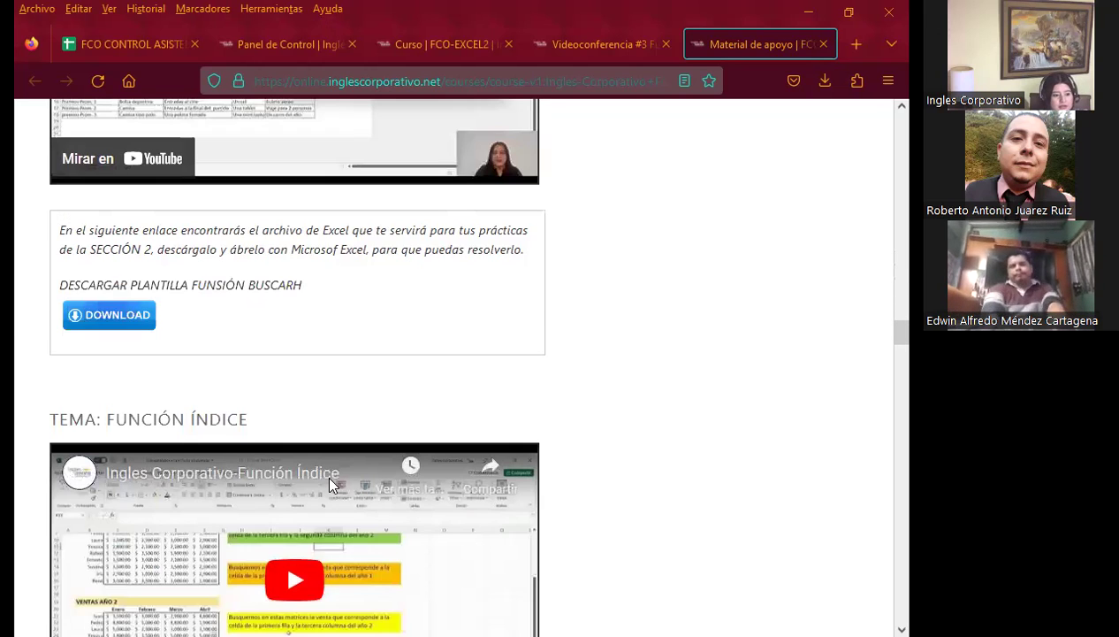
pyautogui.scroll(-2, 324, 402)
pyautogui.scroll(-1, 371, 416)
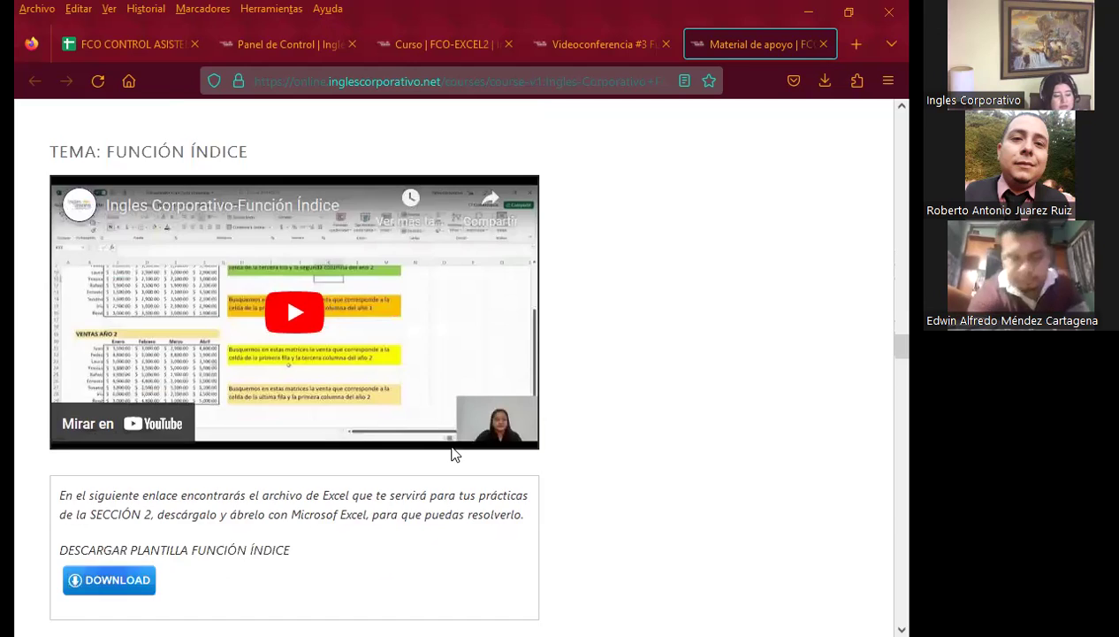
pyautogui.scroll(-4, 530, 477)
pyautogui.scroll(-2, 596, 442)
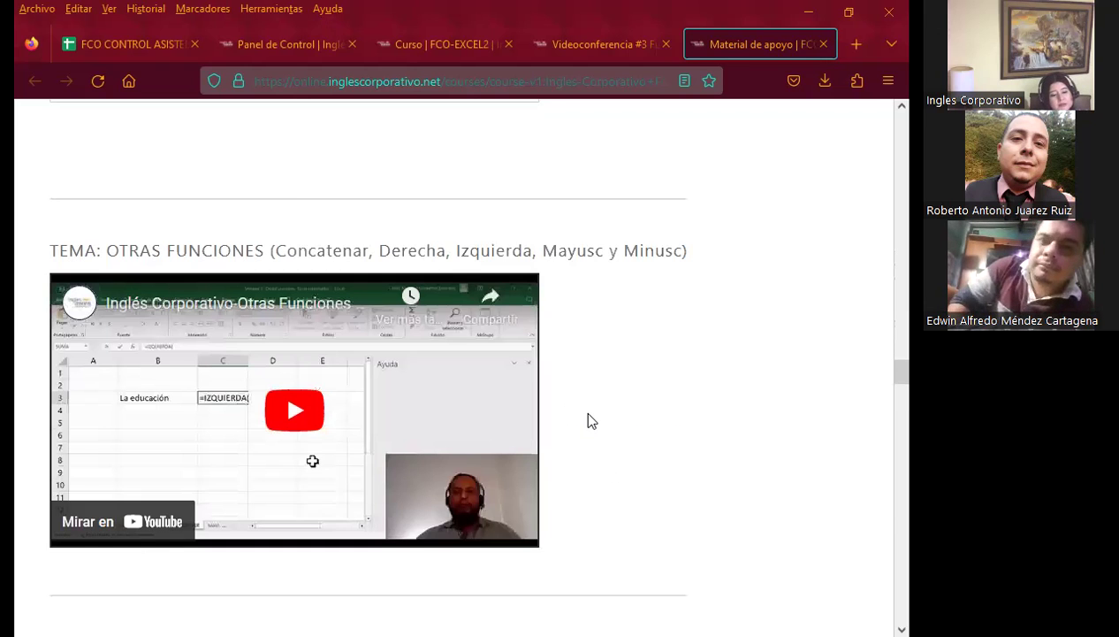
pyautogui.scroll(-1, 588, 420)
pyautogui.scroll(-1, 591, 416)
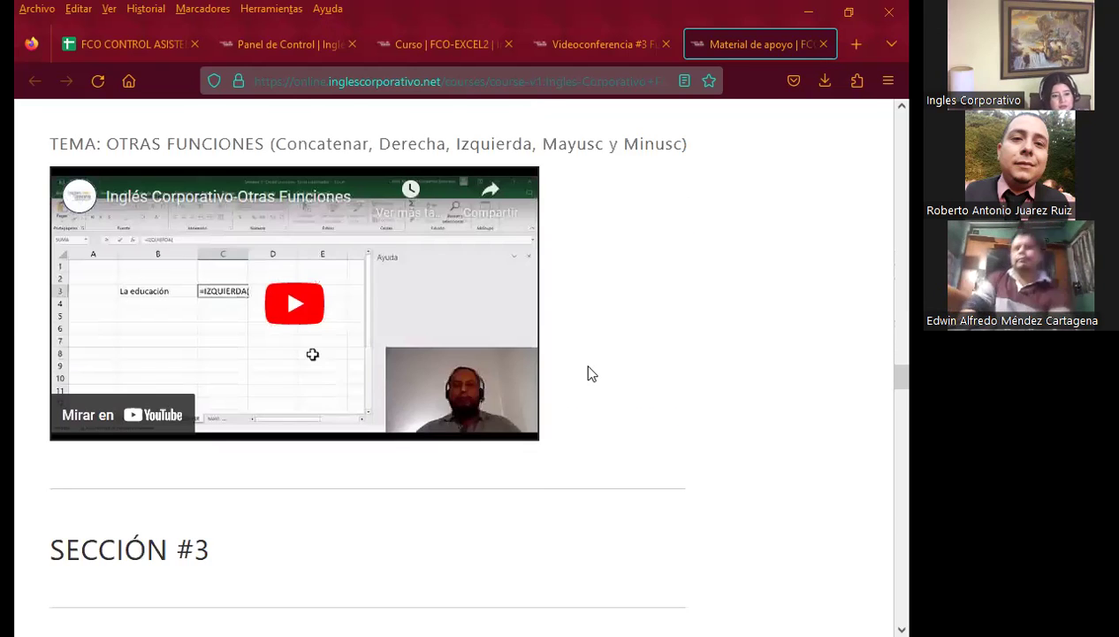
pyautogui.scroll(6, 627, 351)
pyautogui.scroll(5, 608, 319)
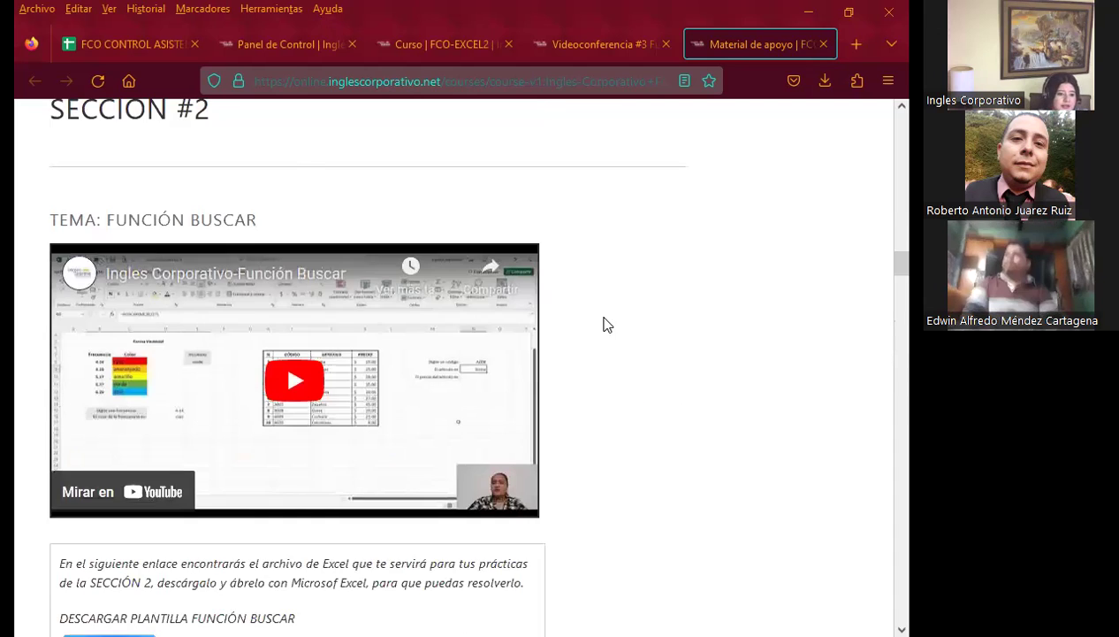
pyautogui.scroll(2, 603, 327)
pyautogui.scroll(3, 609, 345)
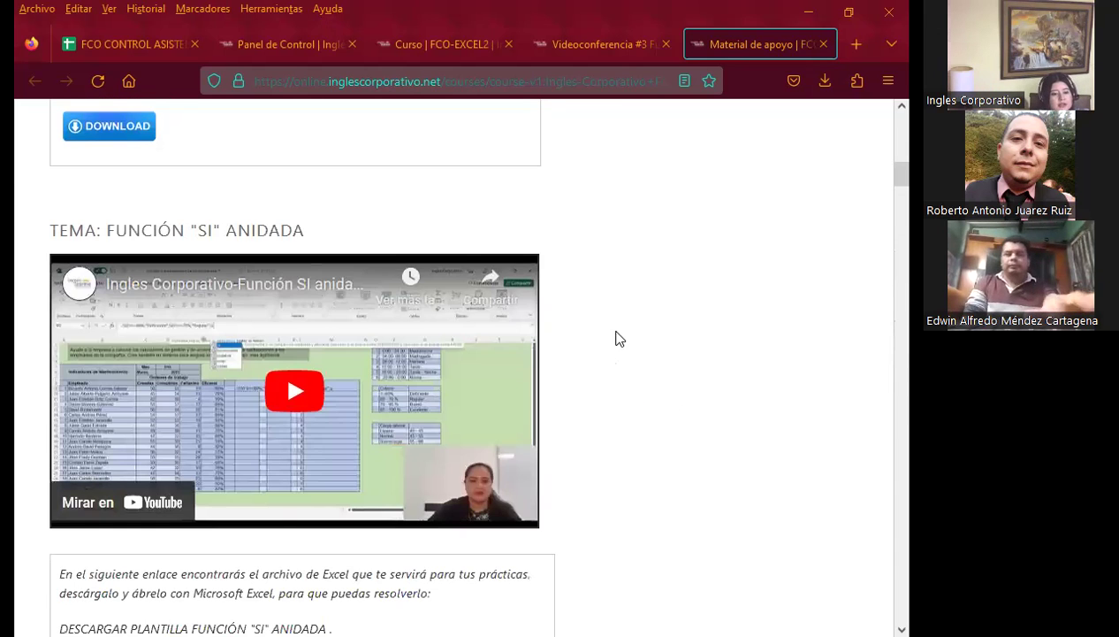
pyautogui.scroll(5, 612, 370)
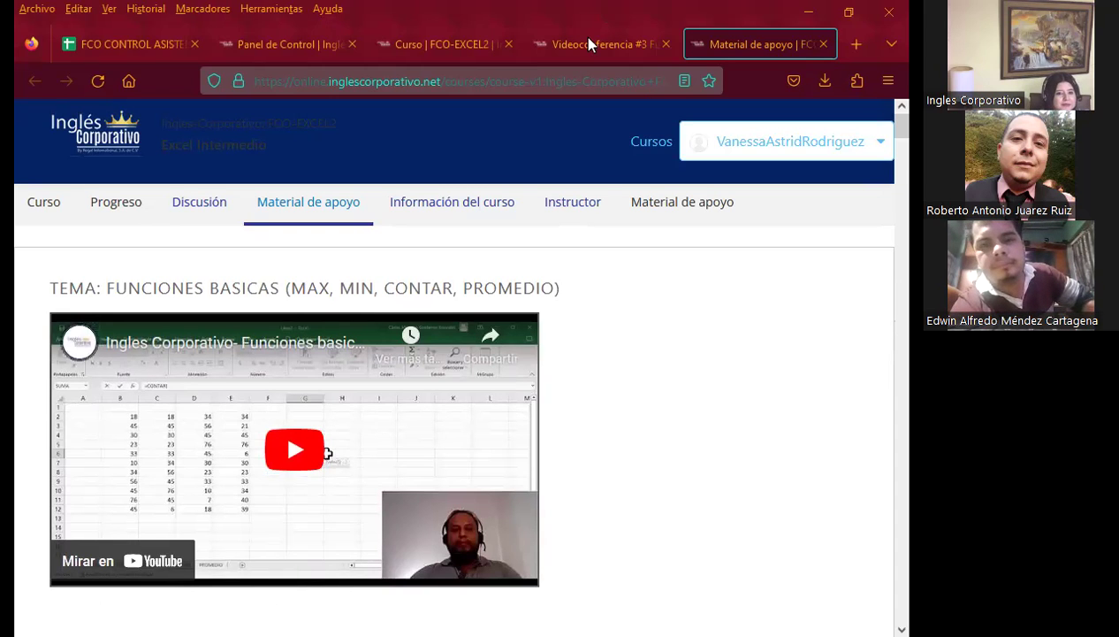
# Return to the Videoconferencia #3 tab and open lesson 1.5 on relative, absolute and mixed references
pyautogui.hotkey('ctrl', 'shift', 'Tab')
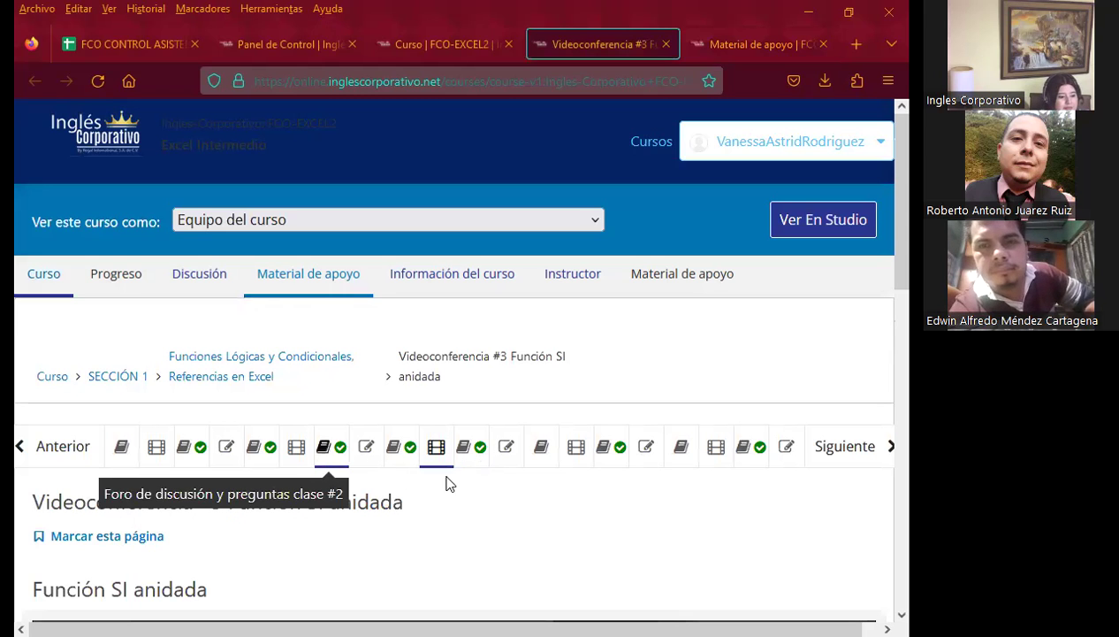
pyautogui.scroll(-2, 465, 454)
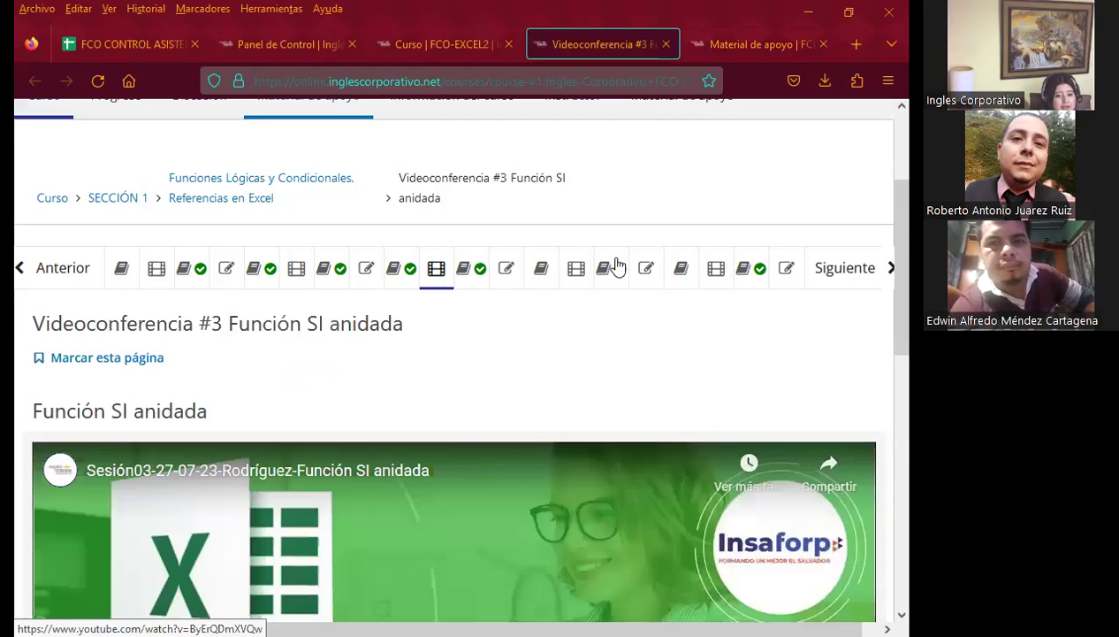
pyautogui.click(681, 274)
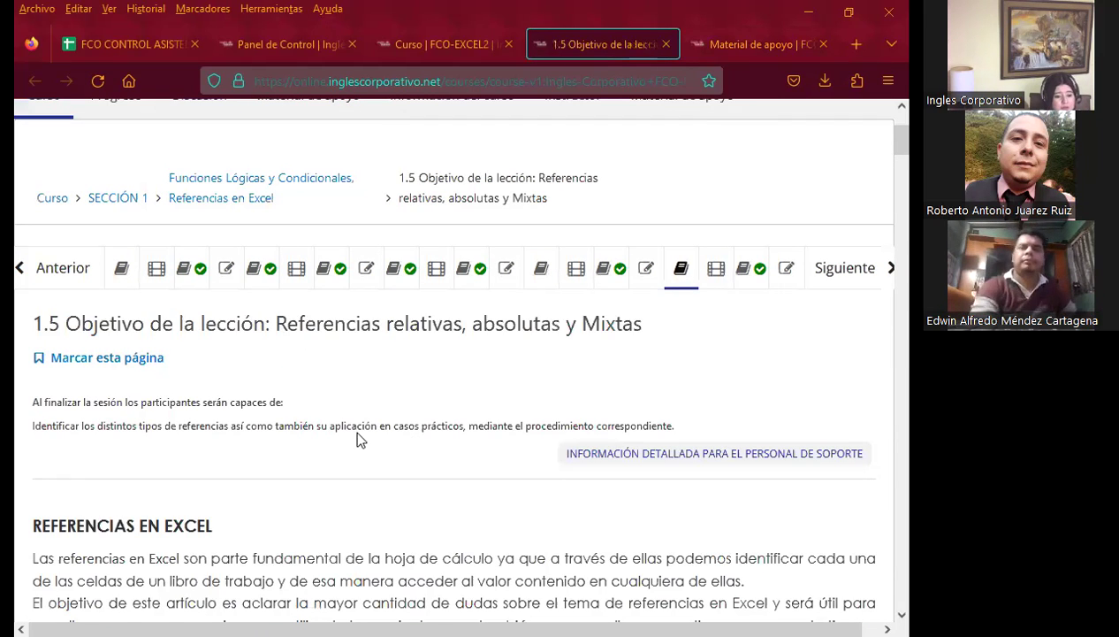
pyautogui.scroll(-2, 360, 424)
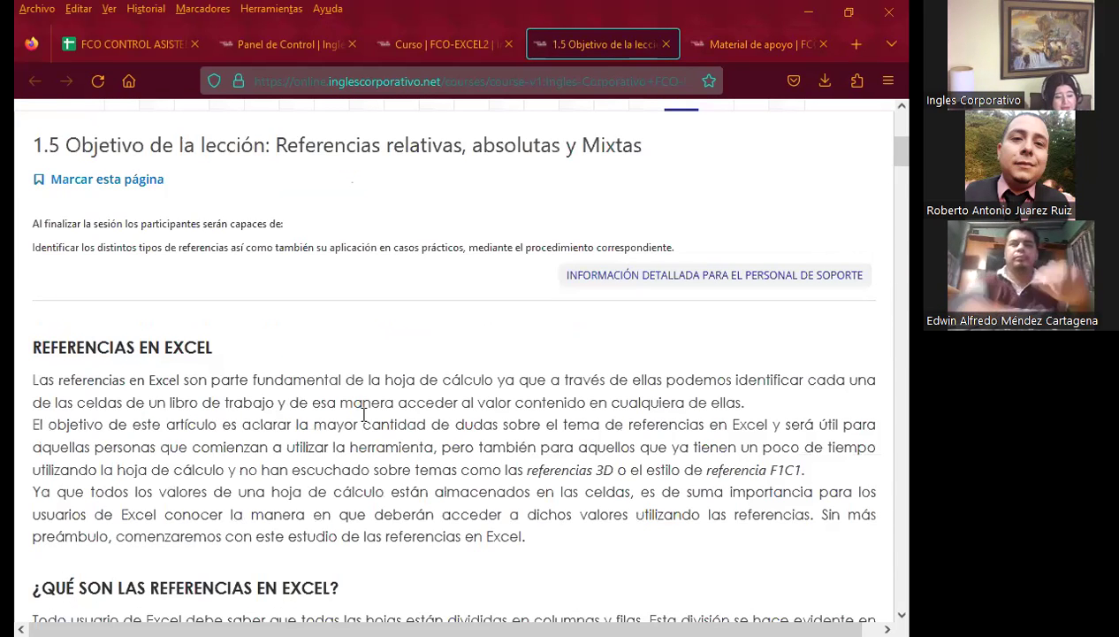
pyautogui.scroll(-3, 372, 420)
pyautogui.scroll(4, 626, 293)
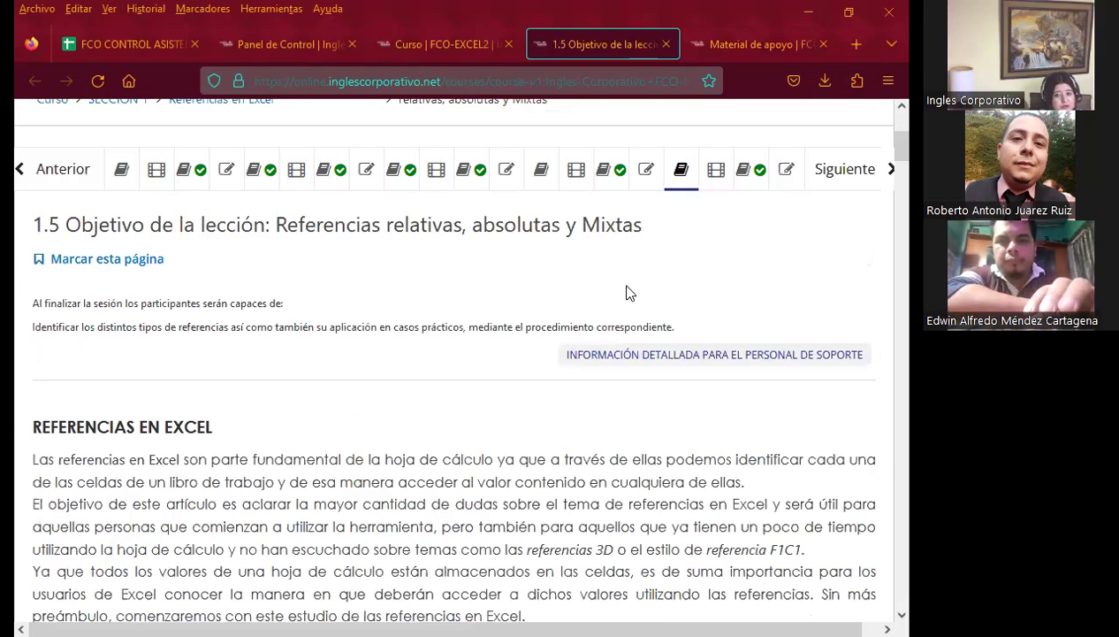
pyautogui.scroll(3, 626, 293)
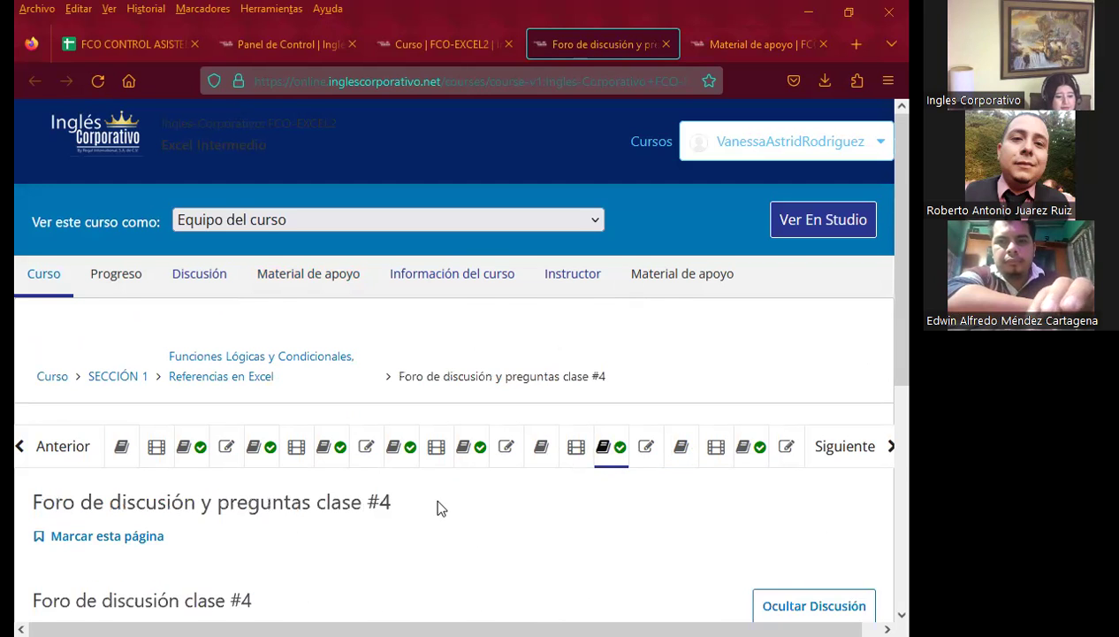
# Scroll the class #4 discussion forum down to the post asking about CONTAR.SI
pyautogui.scroll(-2, 436, 507)
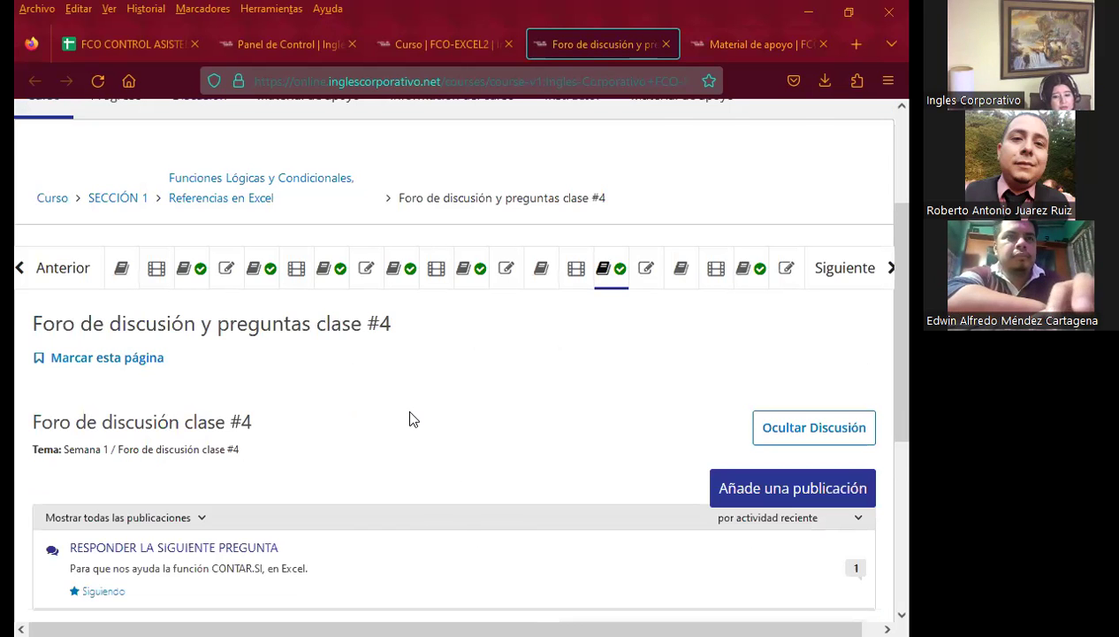
pyautogui.scroll(-2, 405, 414)
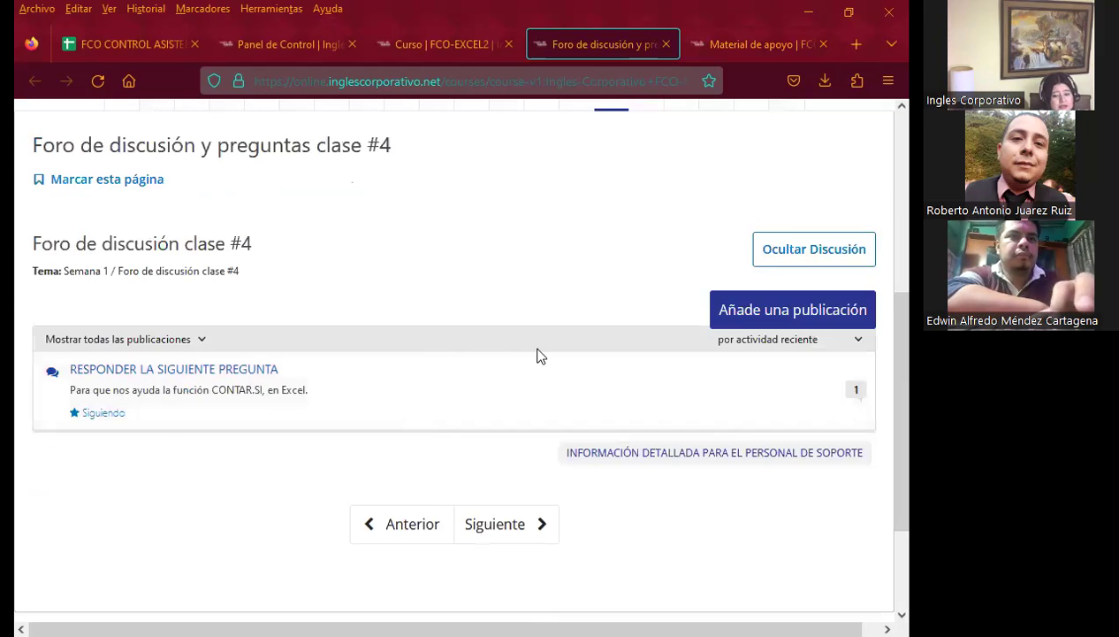
pyautogui.scroll(1, 541, 356)
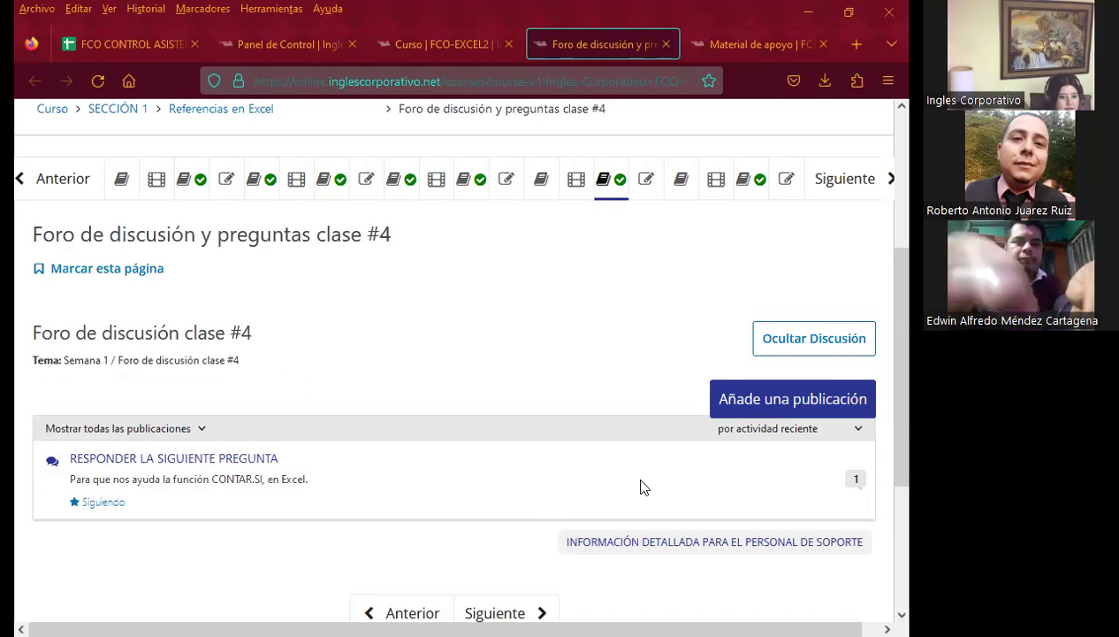
# Switch from Firefox to the running EXCEL INTERMEDIO PowerPoint slideshow
pyautogui.hotkey('alt', 'Tab')
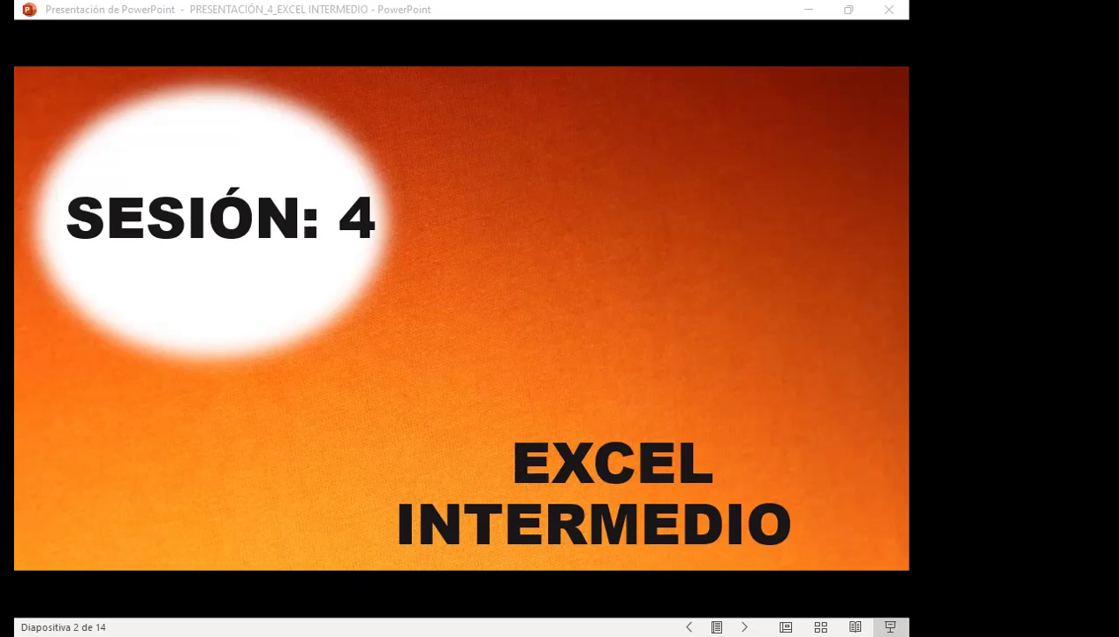
# Advance the slideshow past the Agenda to slide 4, the session's general objective
pyautogui.click(642, 331)
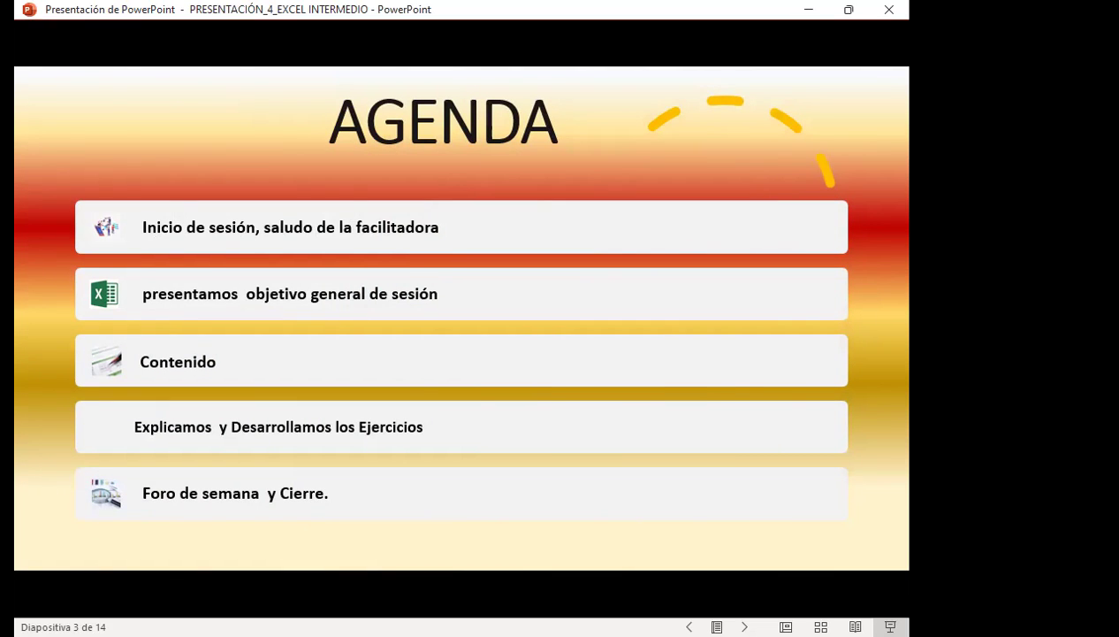
pyautogui.press('Right')
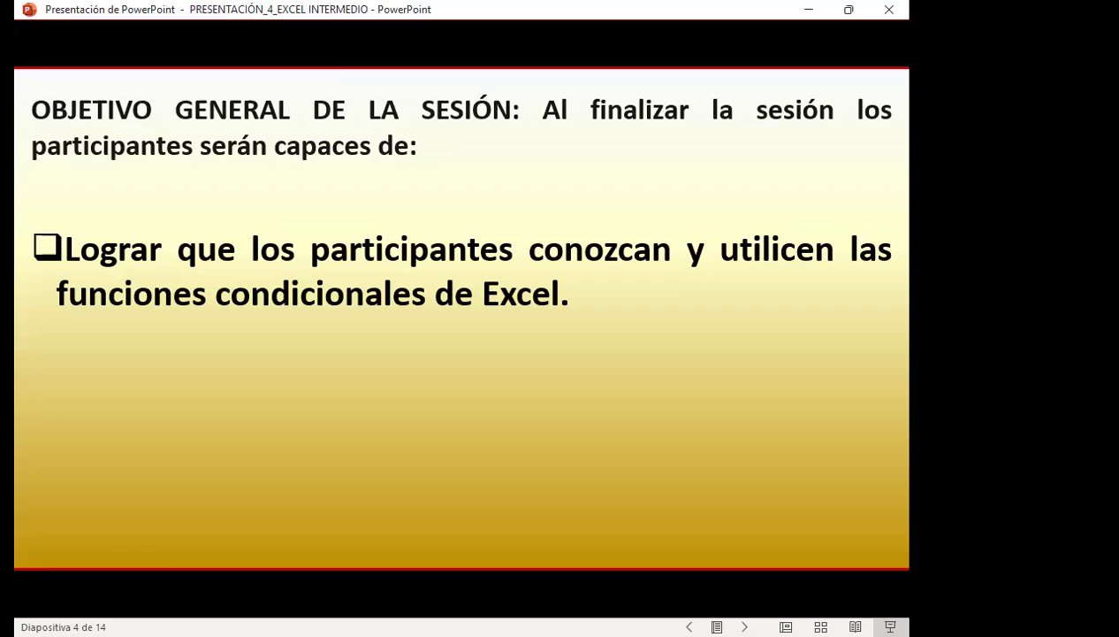
# Advance to slide 5, 'Función Sumar. Si', with the =SUMAR.SI(rango, criterio, rango_suma) syntax
pyautogui.press('Right')
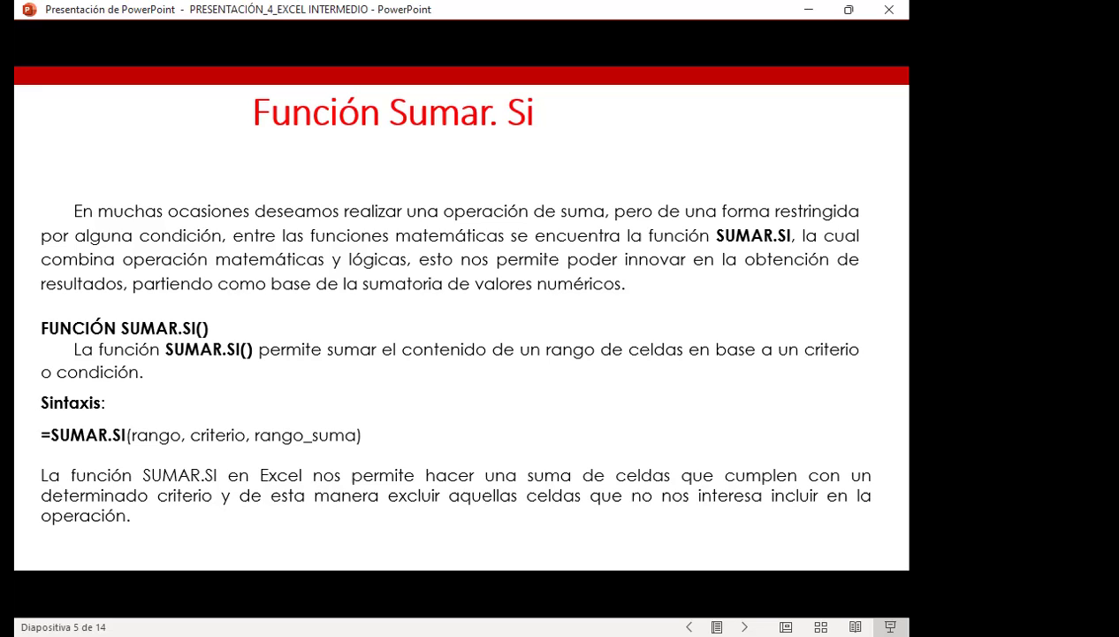
# Advance to slide 6, 'EJEMPLOS DE LA FUNCIÓN SUMAR.SI', with VALORES and empty result cells
pyautogui.press('Right')
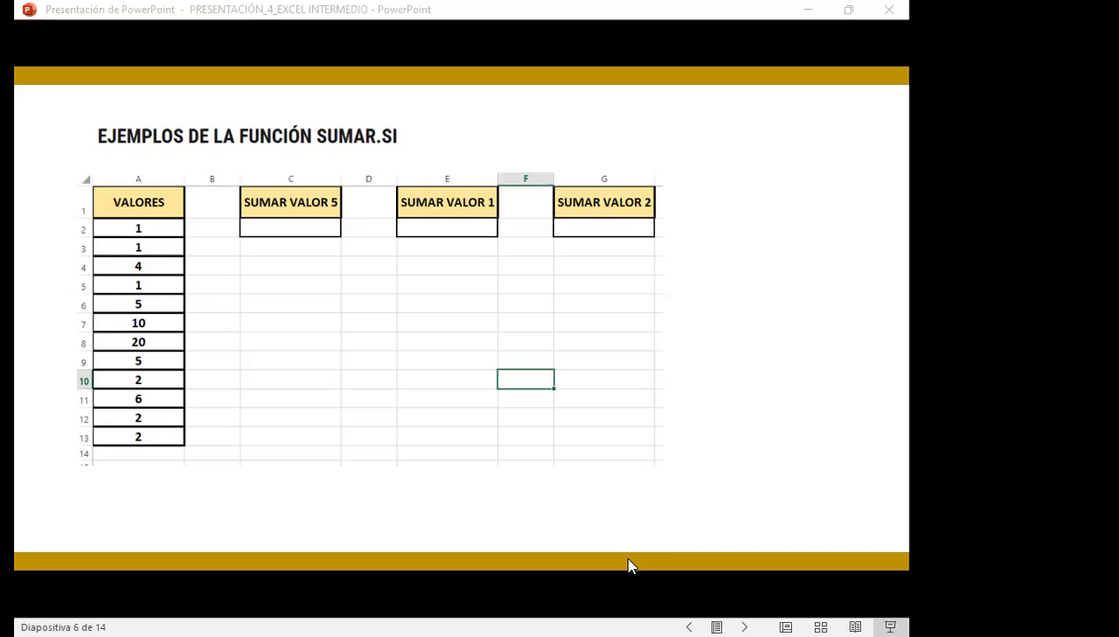
# Switch from PowerPoint to the Excel workbook's '1 EJERC. SUMAR.SI' sheet
pyautogui.hotkey('alt', 'Tab')
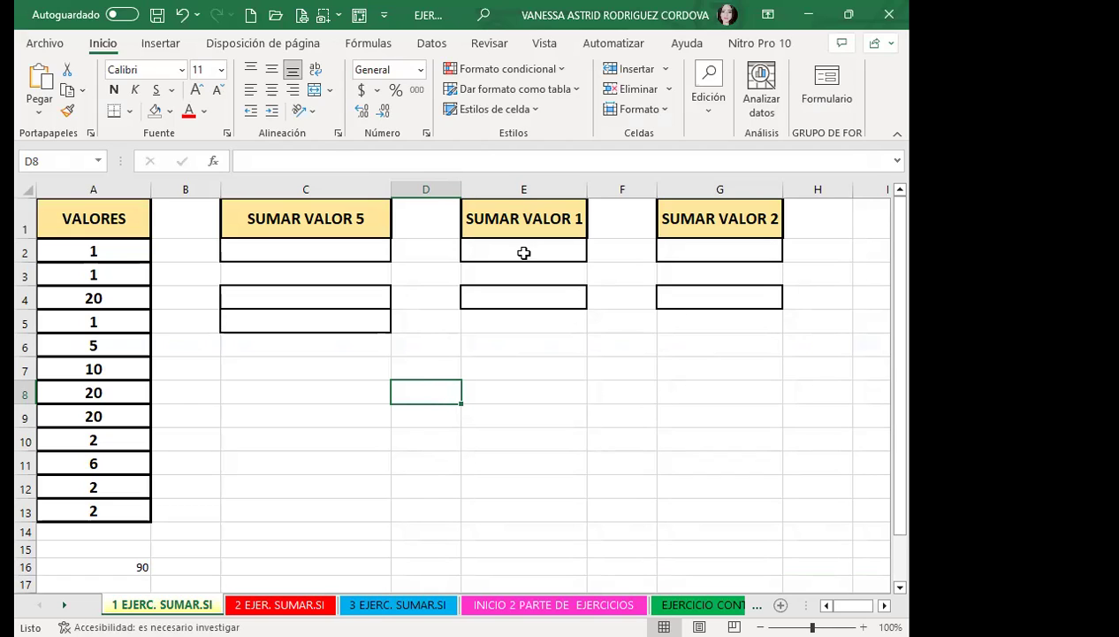
# Start a SUMAR.SI formula in C2 under SUMAR VALOR 5 using the =SUM autocomplete list
pyautogui.click(354, 243)
pyautogui.write('=')
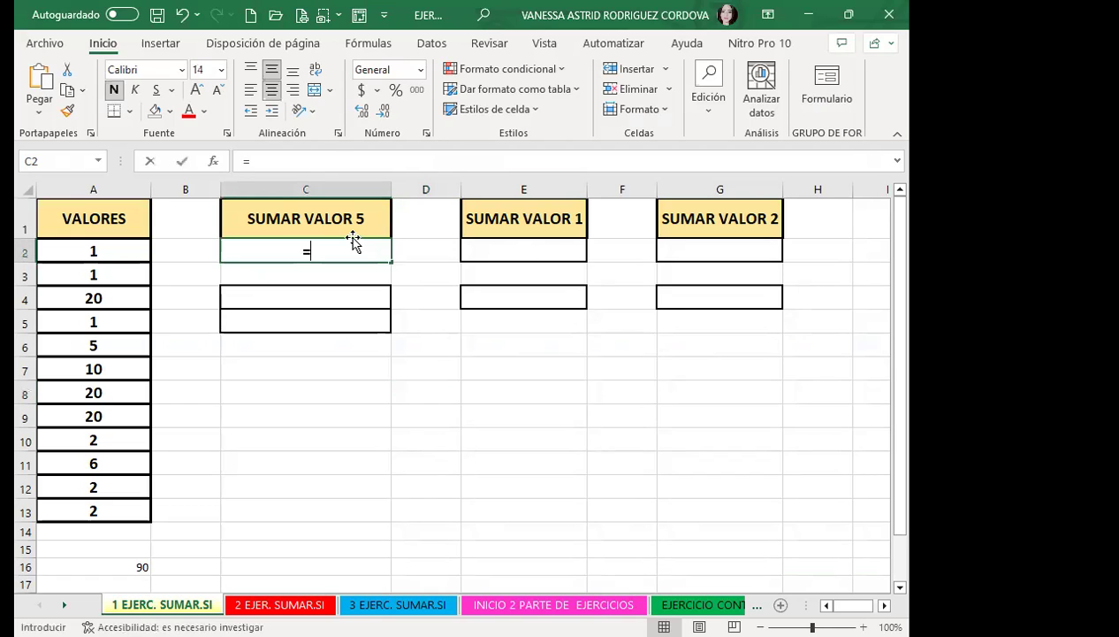
pyautogui.write('S')
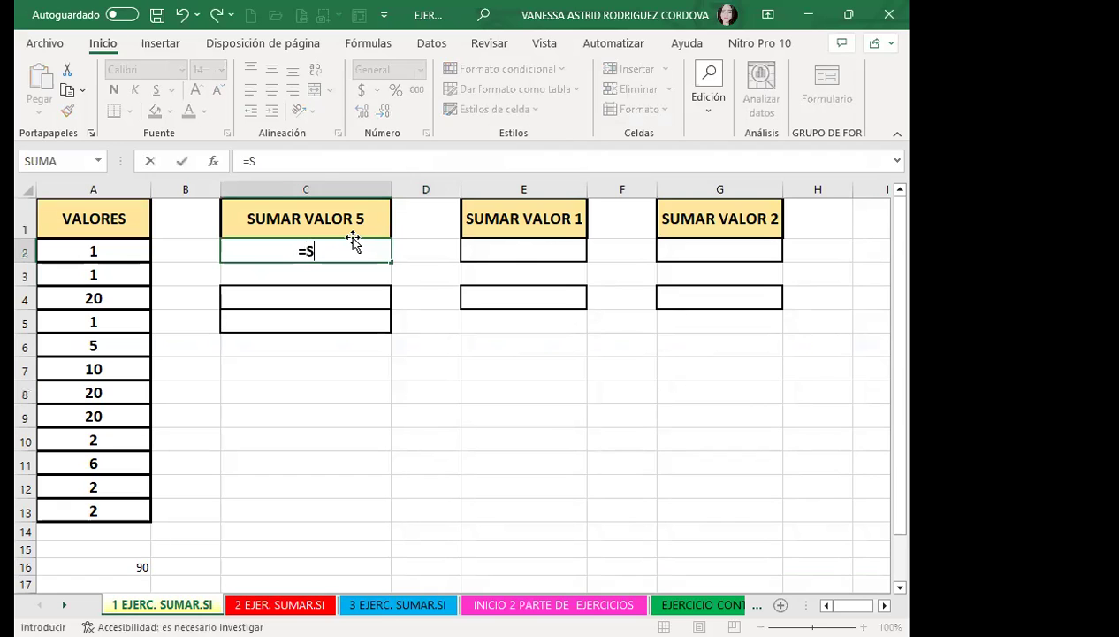
pyautogui.write('UM')
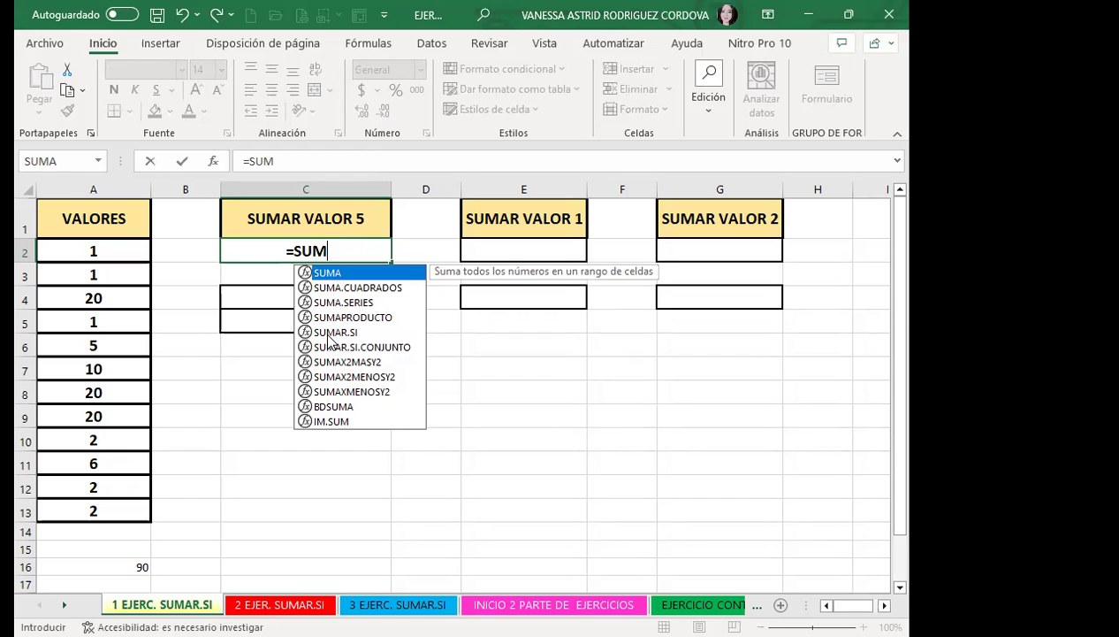
pyautogui.click(345, 331)
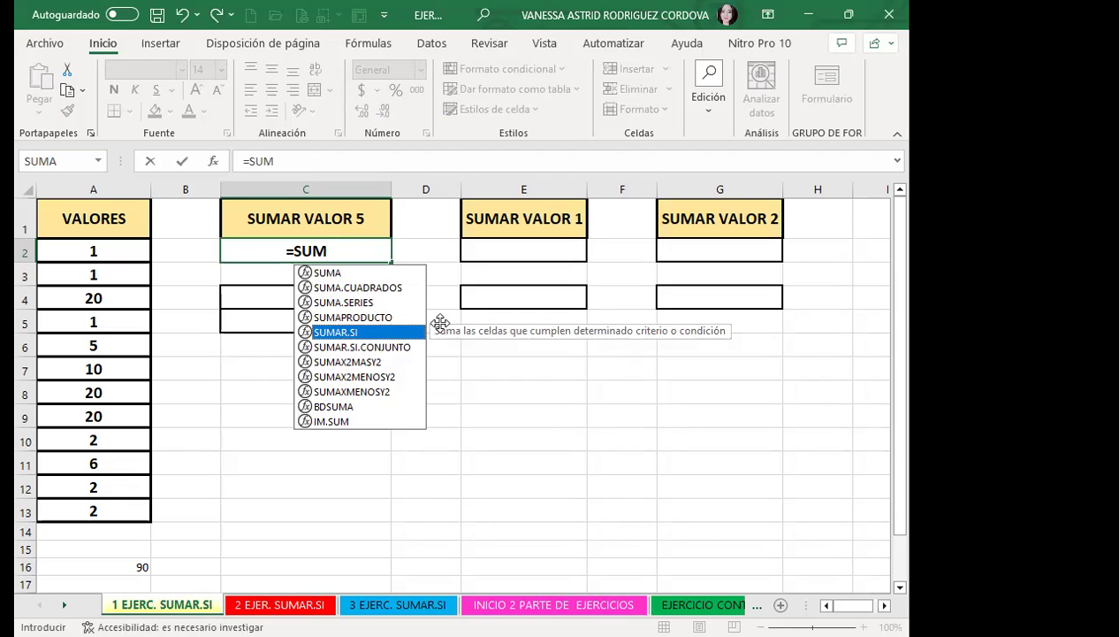
pyautogui.press('Tab')
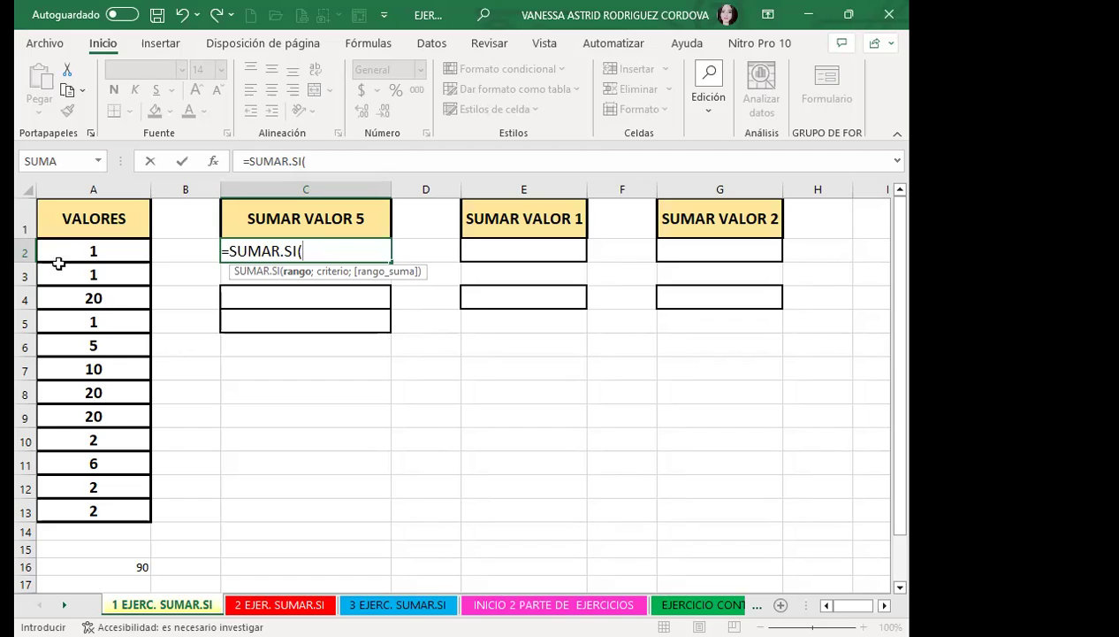
# Complete C2 as =SUMAR.SI(A2:A13;5), which returns 5
pyautogui.moveTo(84, 251); pyautogui.dragTo(82, 513)
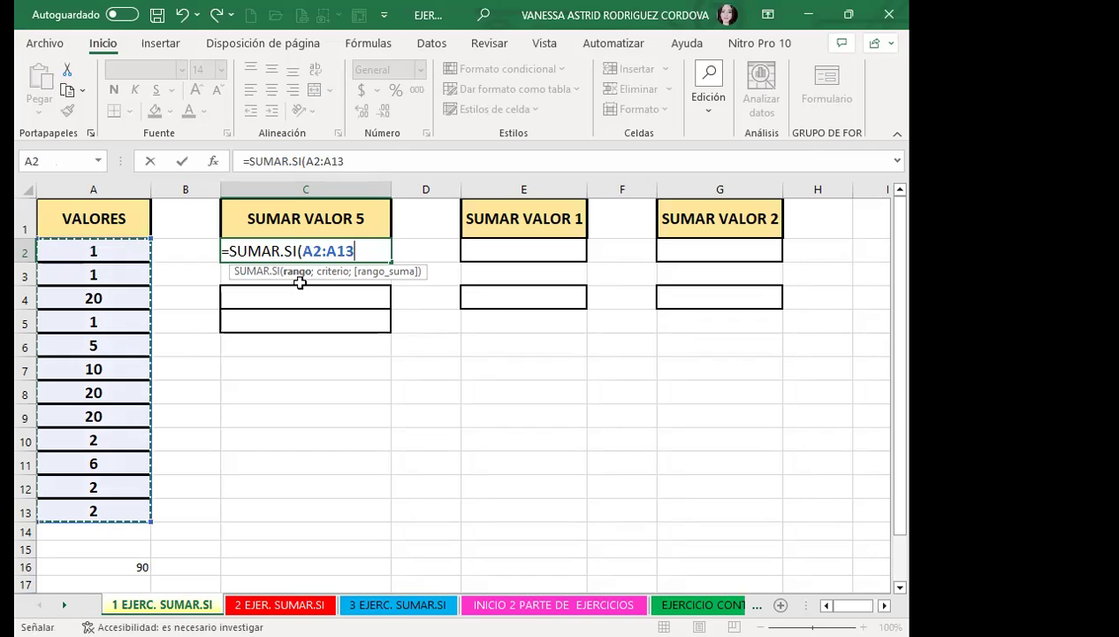
pyautogui.write(';')
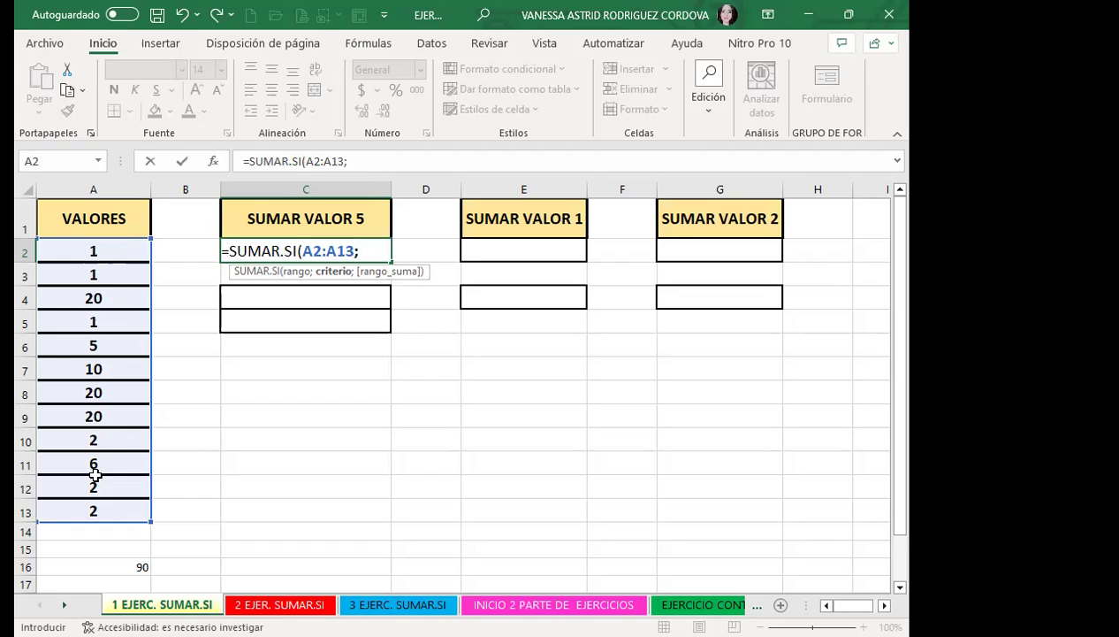
pyautogui.write('5')
pyautogui.write(')')
pyautogui.press('Return')
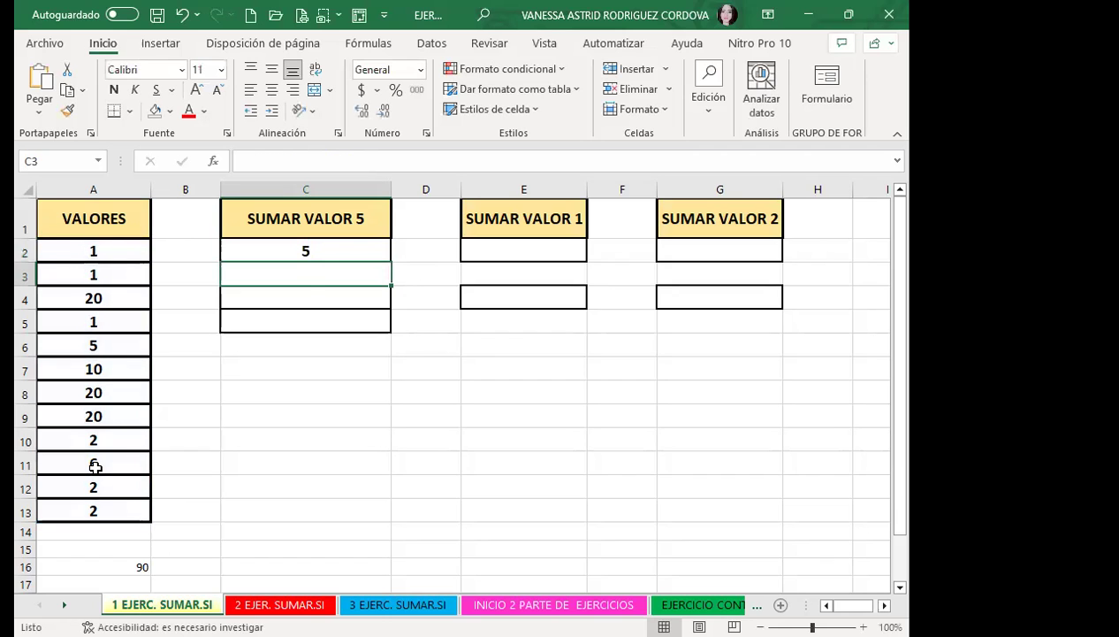
pyautogui.click(302, 249)
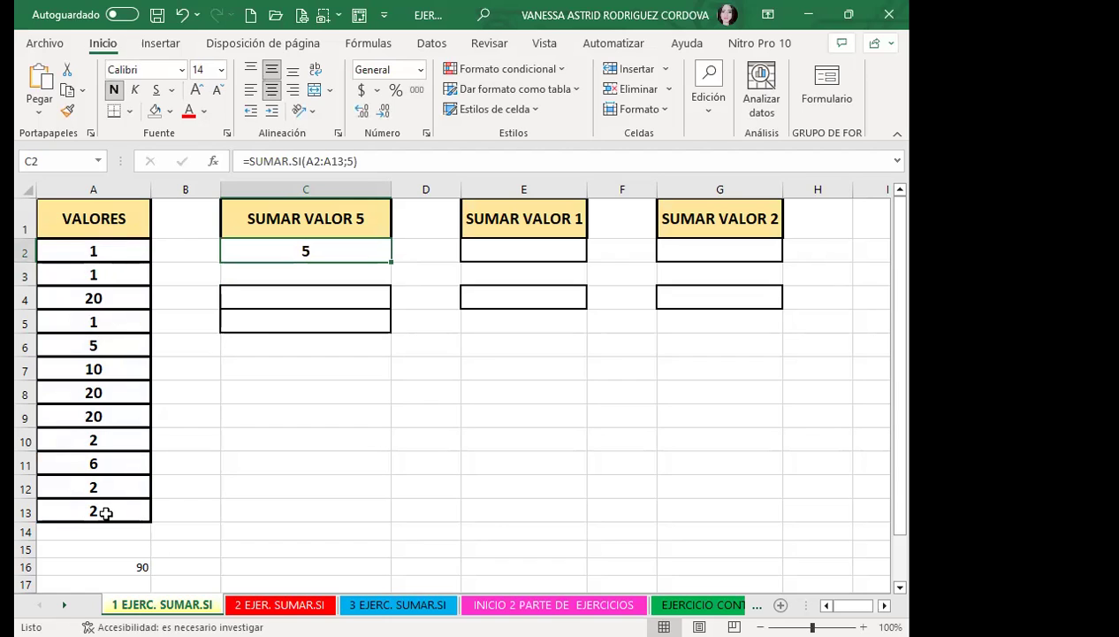
# Change A9 to 5 so C2 shows 10, then check the A2:A13 total of 75
pyautogui.click(123, 337)
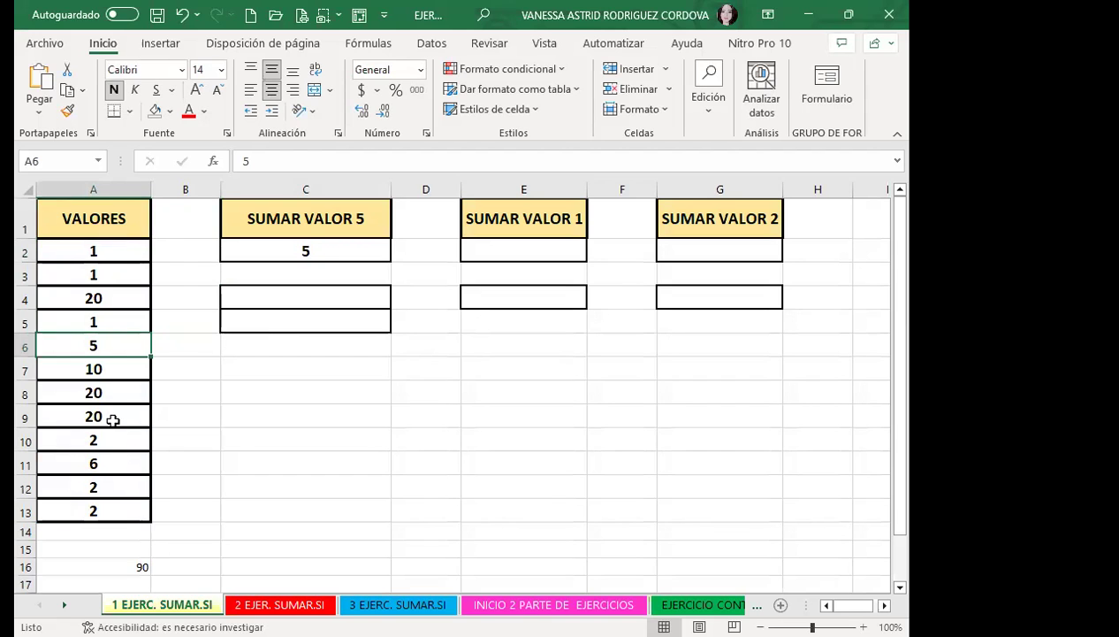
pyautogui.click(128, 407)
pyautogui.write('5')
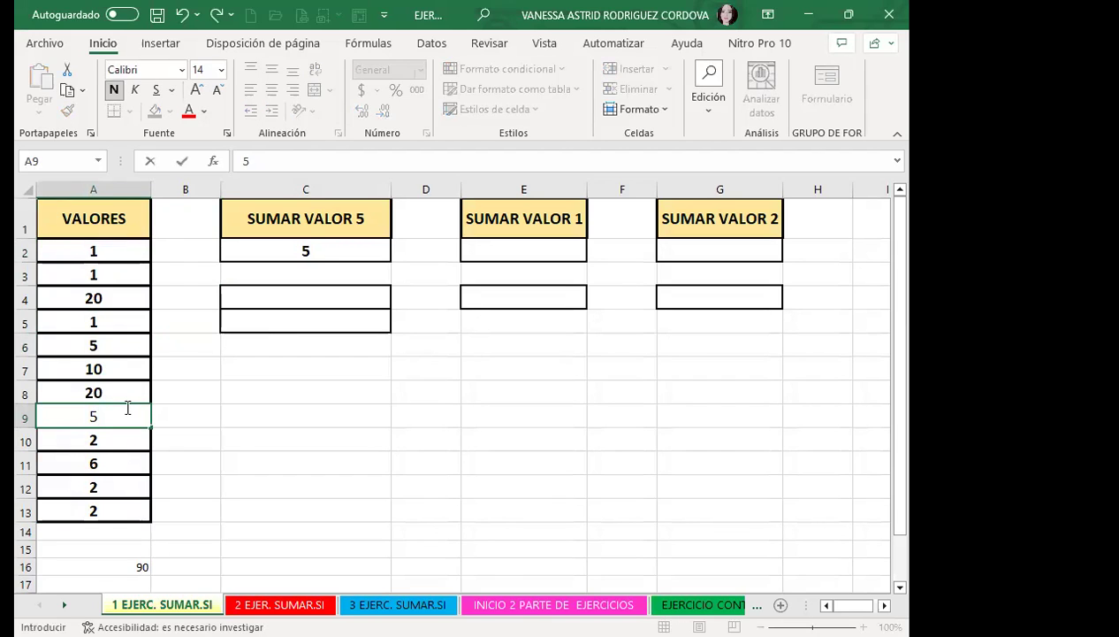
pyautogui.press('Return')
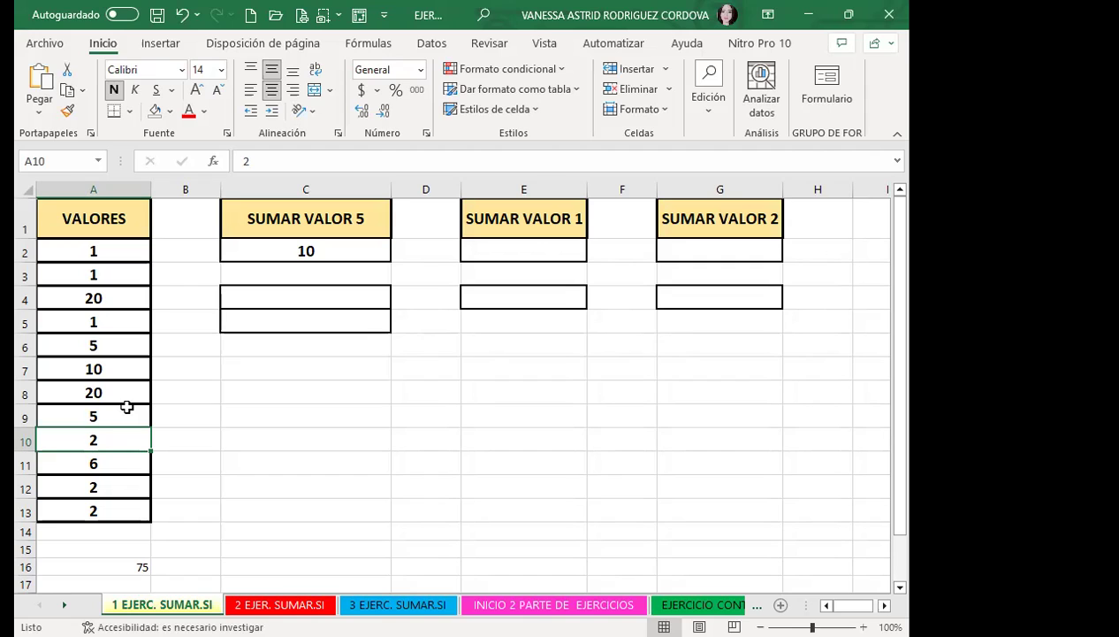
pyautogui.moveTo(130, 248)
pyautogui.mouseDown()
pyautogui.moveTo(141, 537)
pyautogui.moveTo(141, 522)
pyautogui.mouseUp()
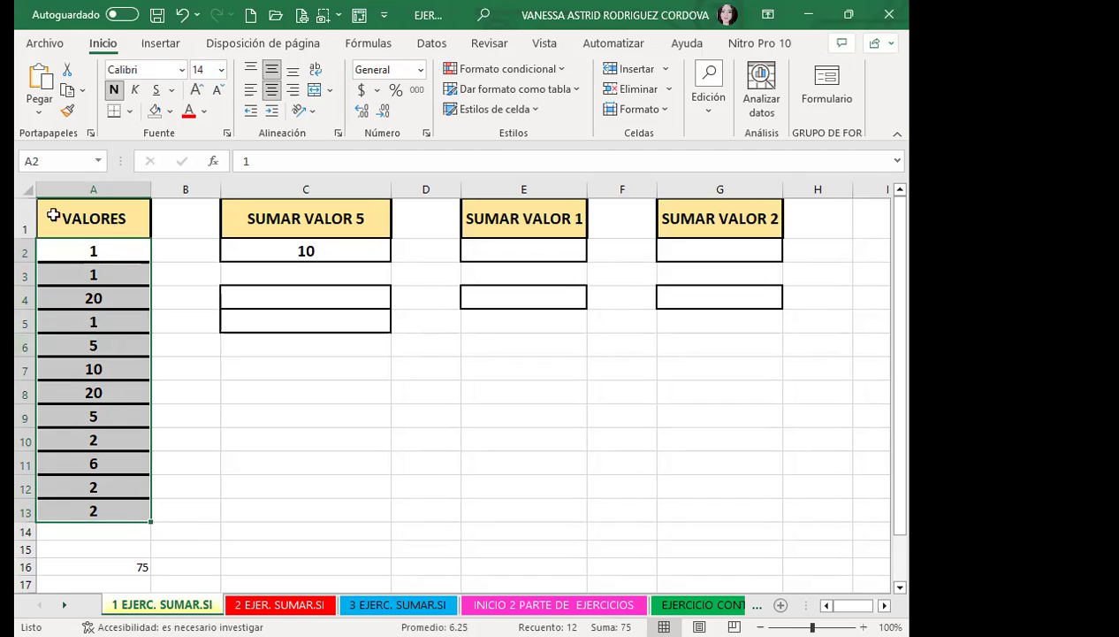
pyautogui.click(337, 253)
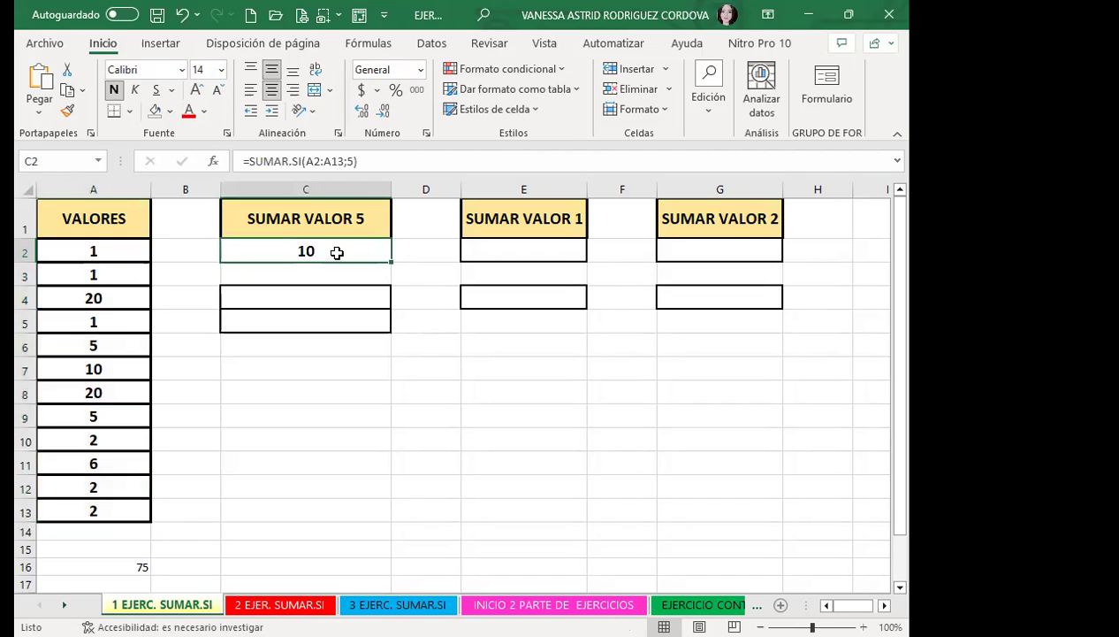
# Enter =SUMAR.SI(A2:A13;1) in E2 to sum the values equal to 1
pyautogui.click(516, 247)
pyautogui.write('=S')
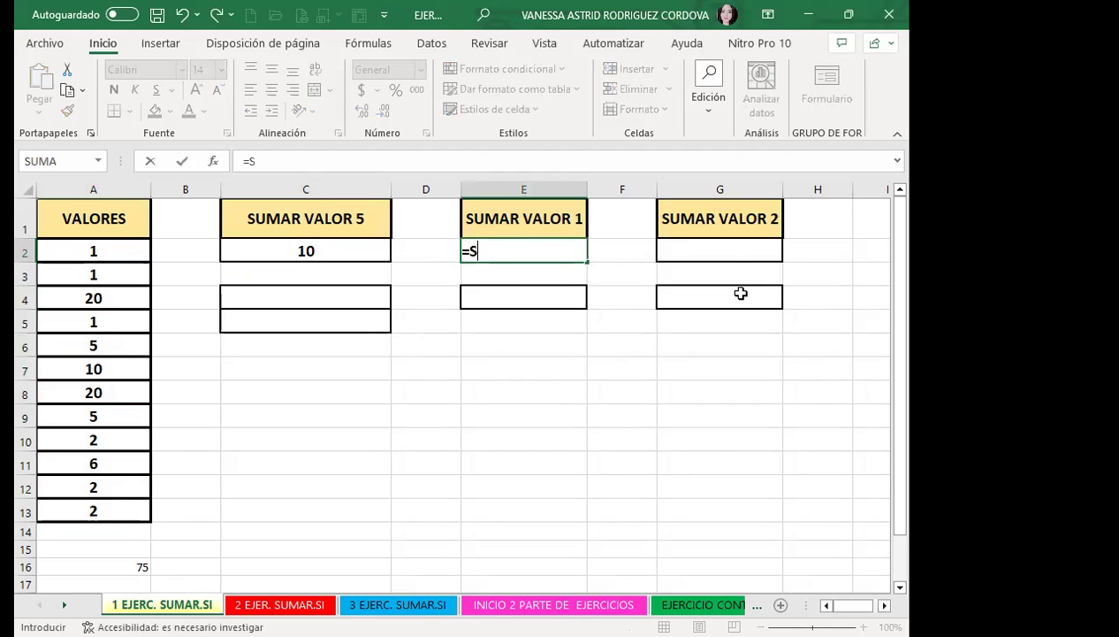
pyautogui.write('UMAR')
pyautogui.press('Tab')
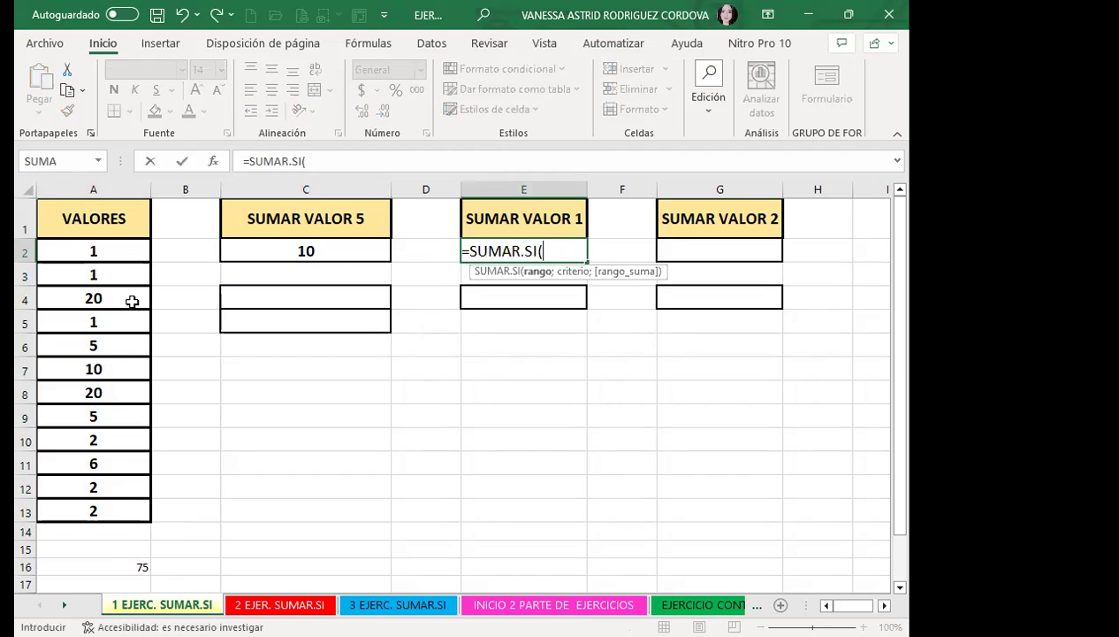
pyautogui.click(99, 254)
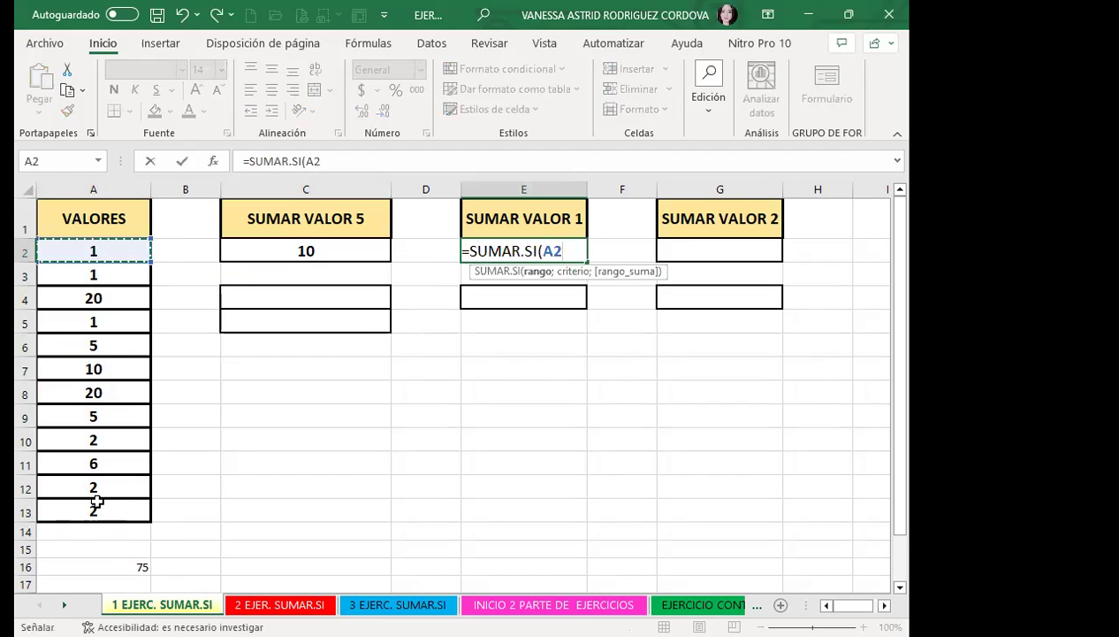
pyautogui.hotkey('ctrl', 'shift', 'Down')
pyautogui.write(':A13;')
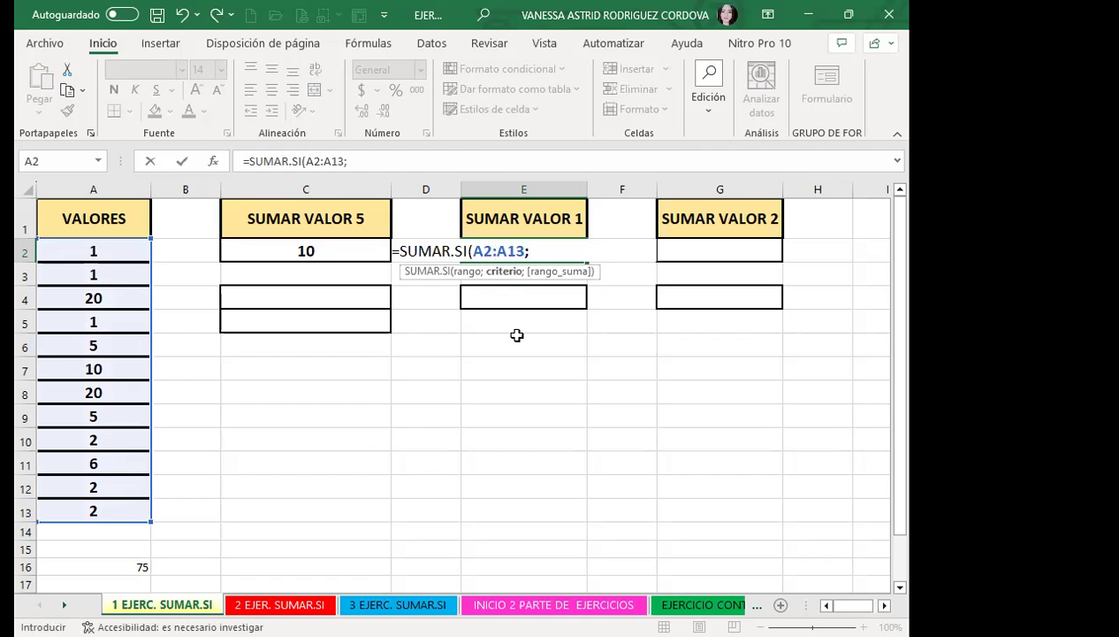
pyautogui.write('1')
pyautogui.press('Return')
pyautogui.click(540, 249)
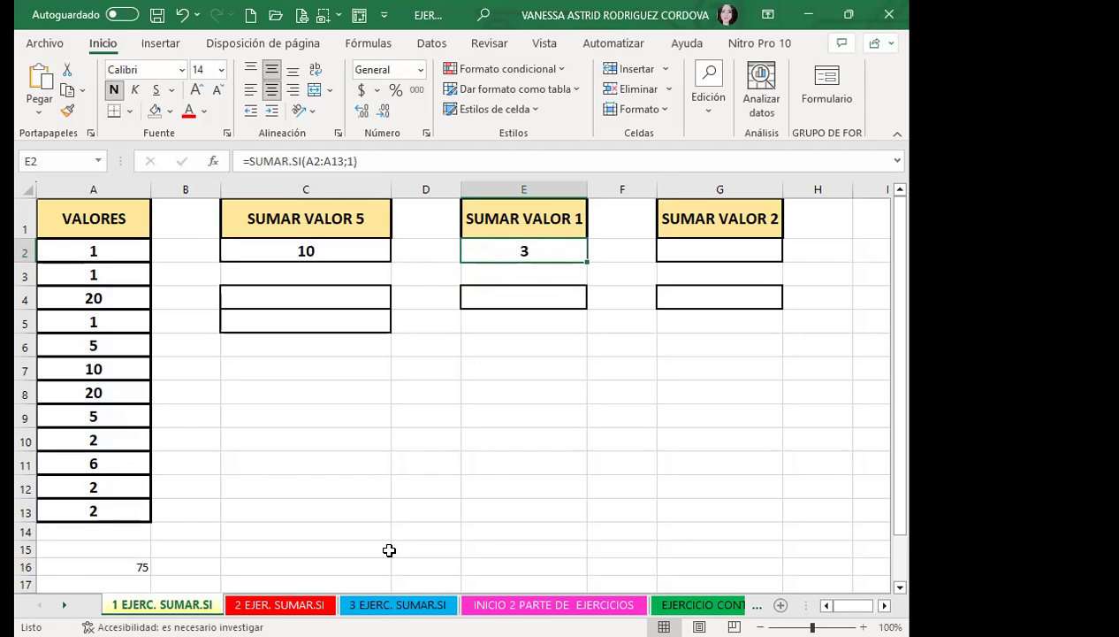
# Change A5 to 5, raising C2 to 15 and lowering E2 to 2
pyautogui.click(109, 320)
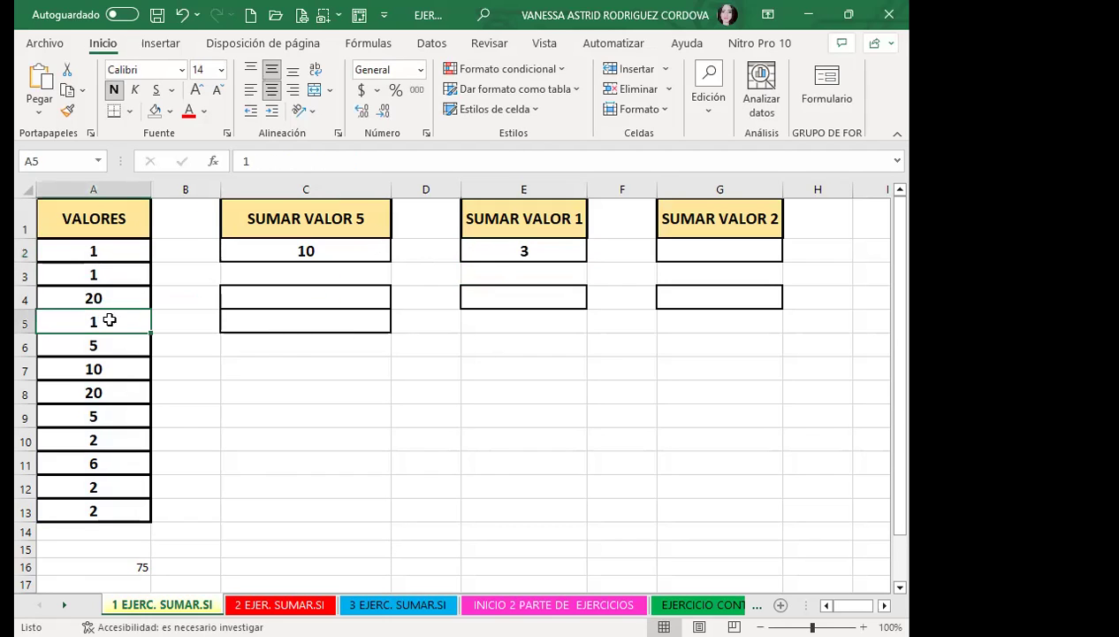
pyautogui.write('5')
pyautogui.press('Return')
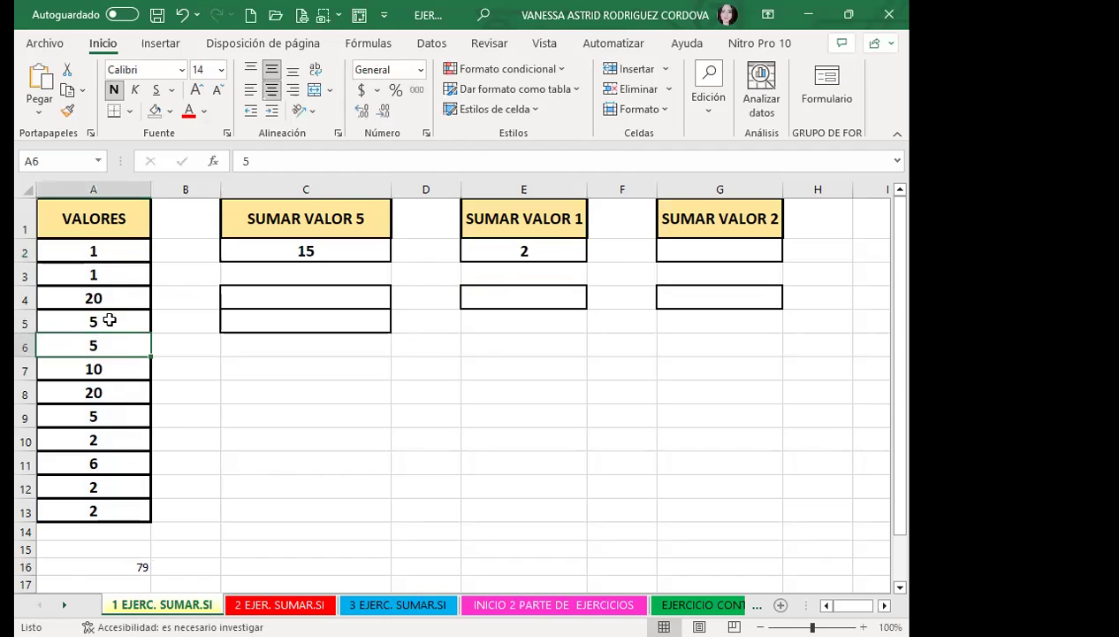
# Set A5 back to 1, returning C2 to 10 and E2 to 3
pyautogui.click(111, 320)
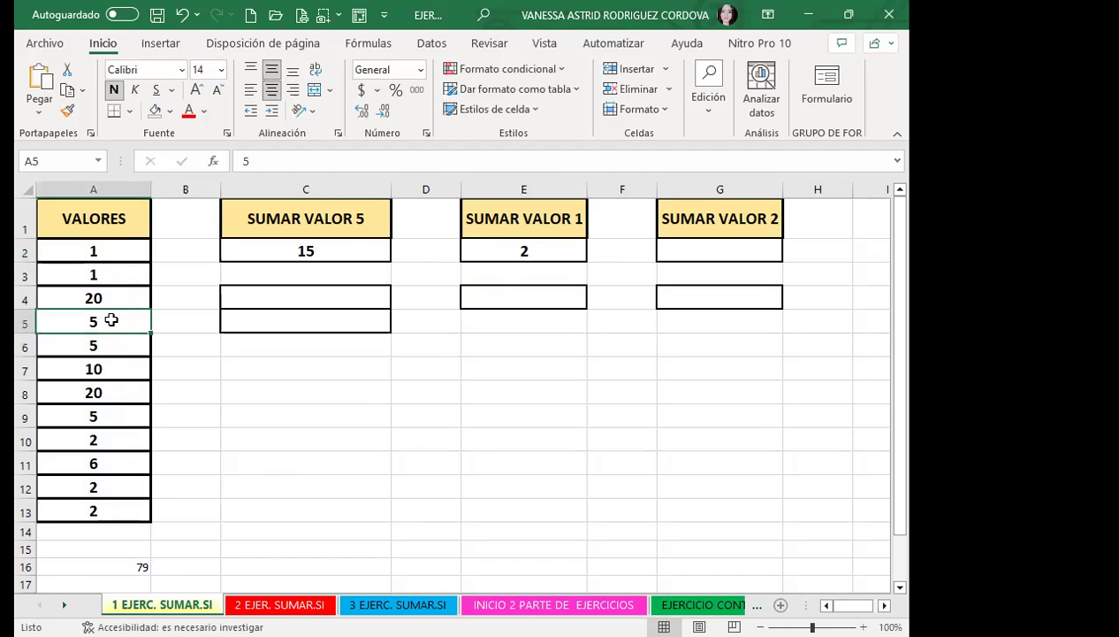
pyautogui.write('1')
pyautogui.press('Return')
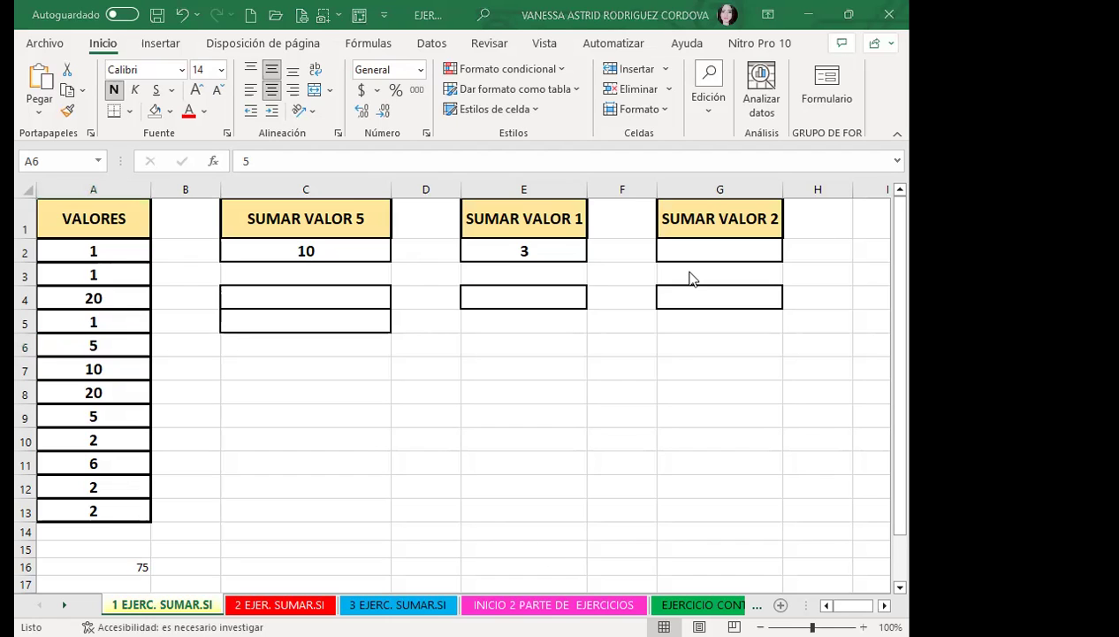
# Enter =SUMAR.SI(A2:A13;2) in G2 to sum the twos
pyautogui.click(703, 245)
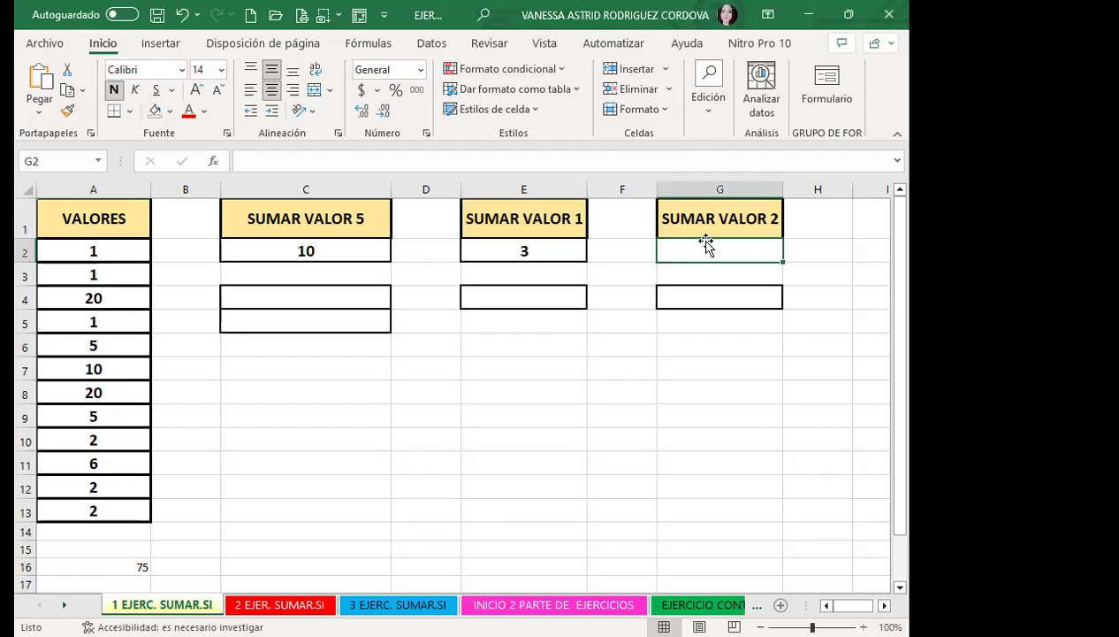
pyautogui.write('=S')
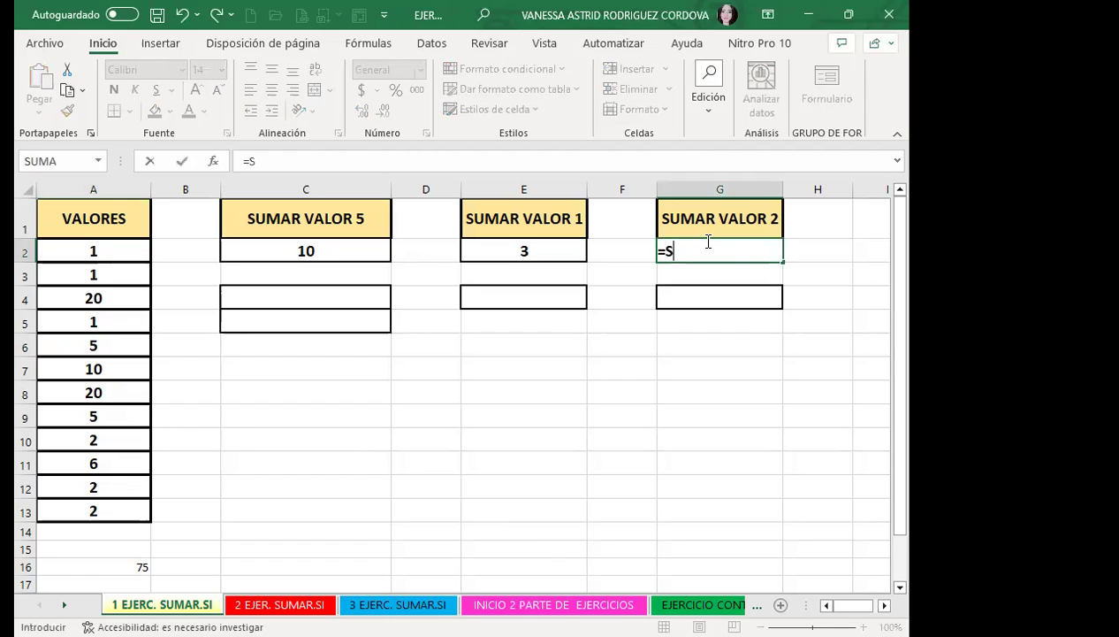
pyautogui.write('UMAR')
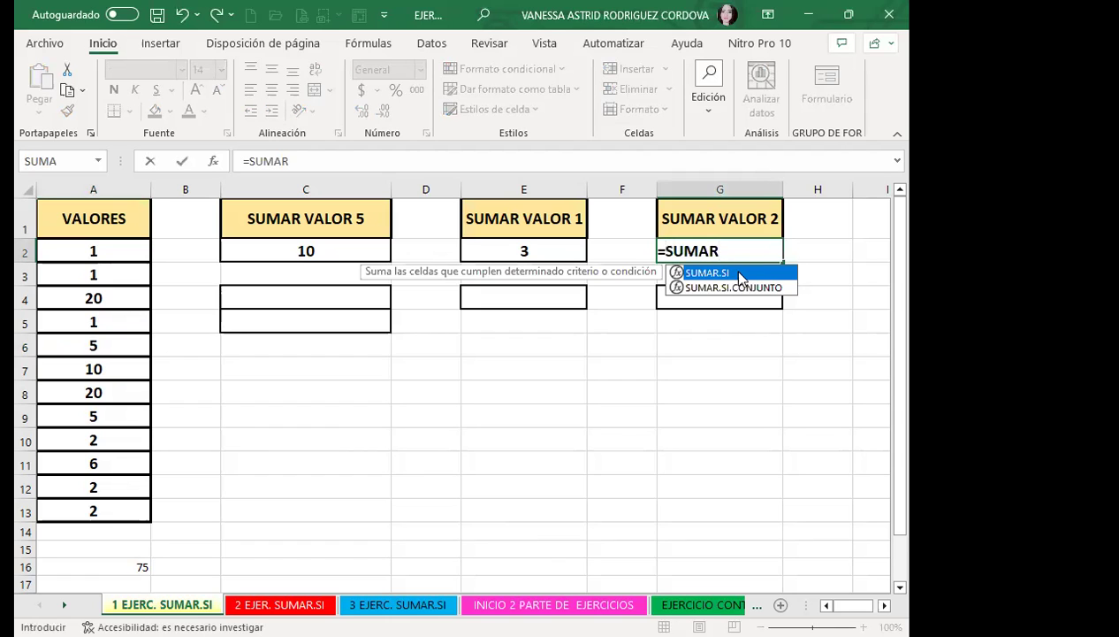
pyautogui.doubleClick(738, 274)
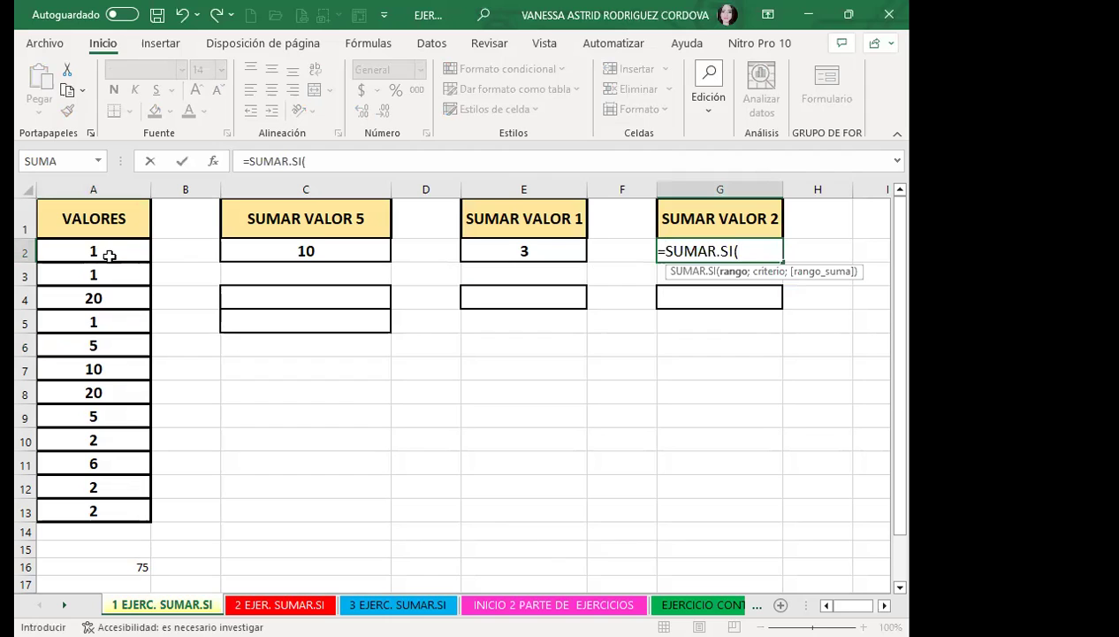
pyautogui.click(106, 251)
pyautogui.keyDown('shift'); pyautogui.click(85, 504); pyautogui.keyUp('shift')
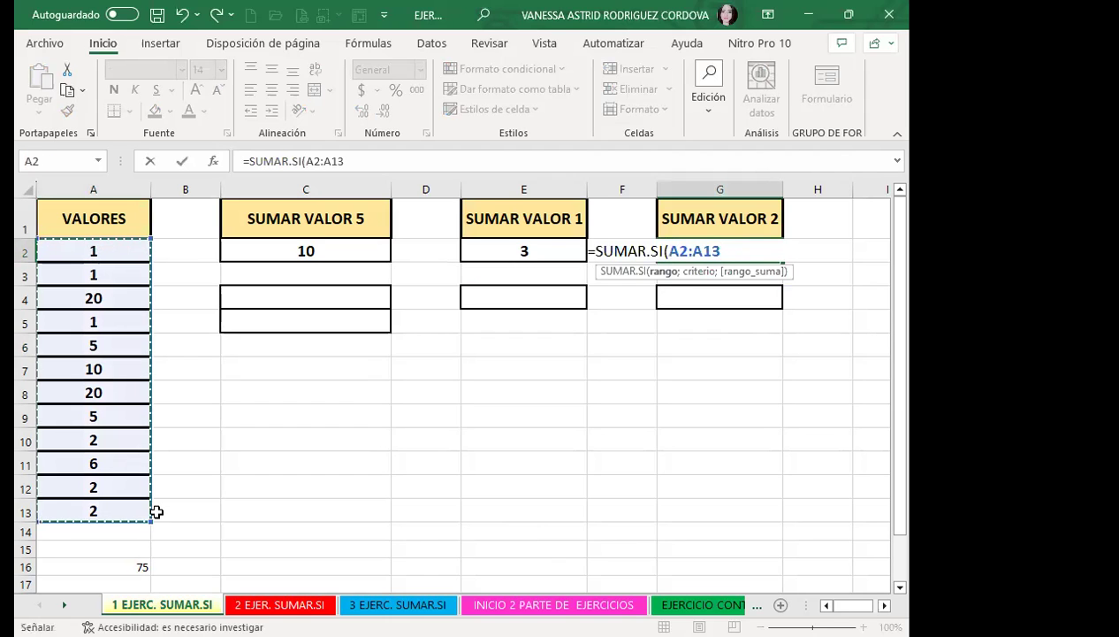
pyautogui.write(';2')
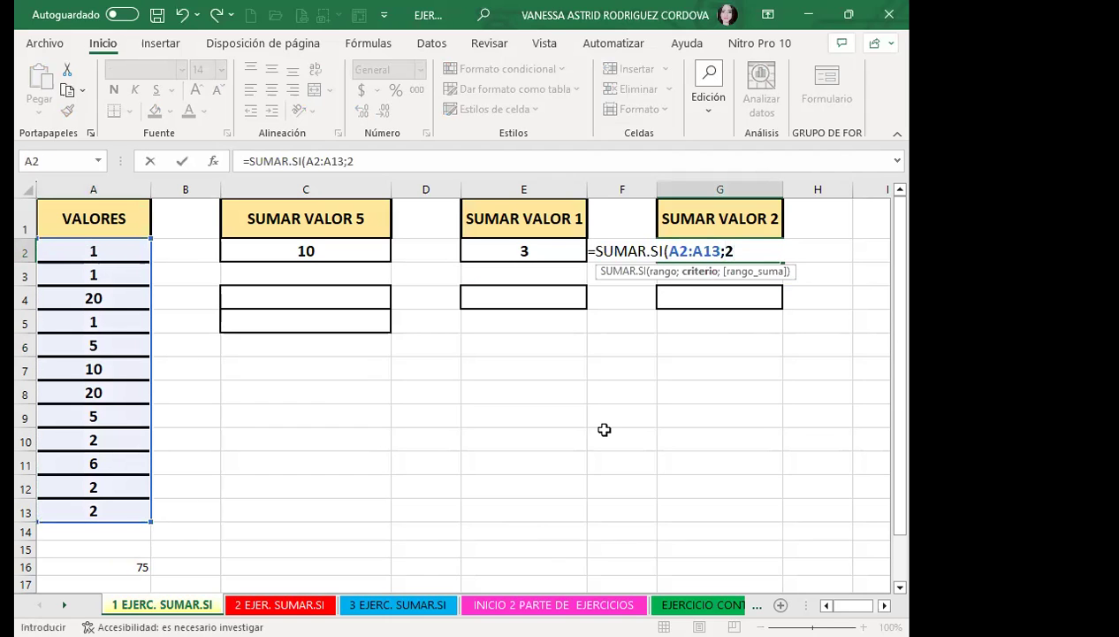
pyautogui.press('Return')
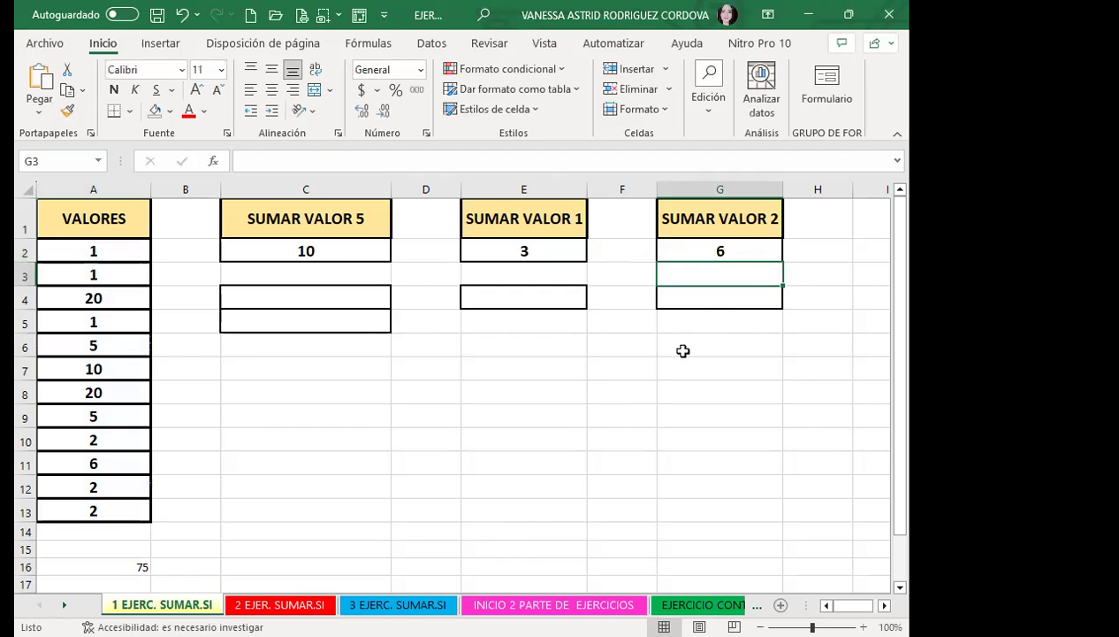
pyautogui.click(734, 251)
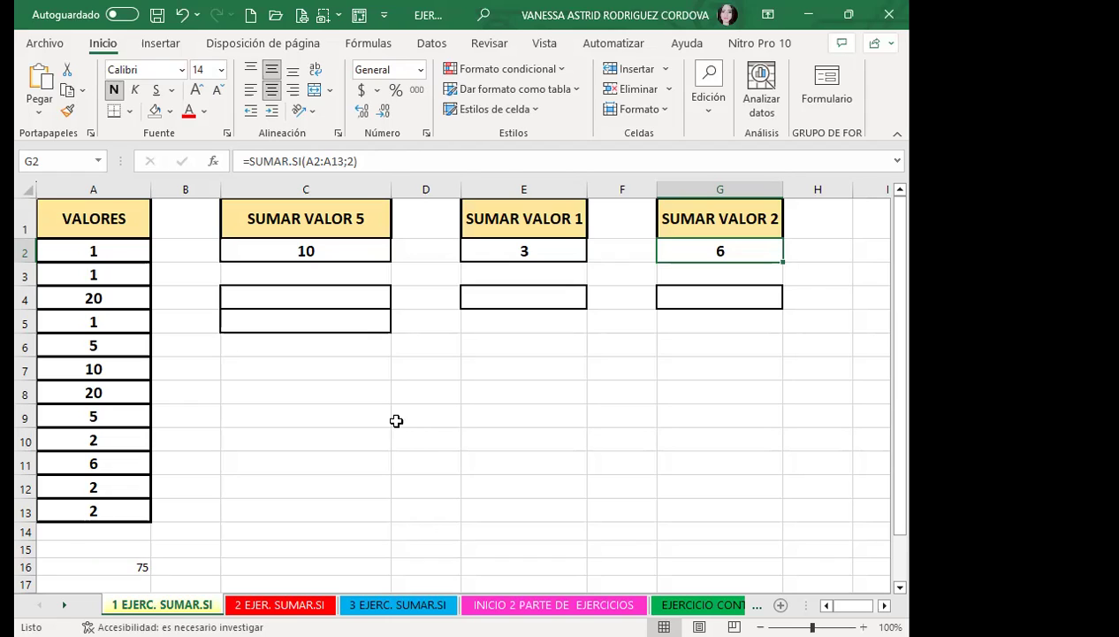
# Enter the criterion value 20 in C4 and move to C5
pyautogui.click(357, 295)
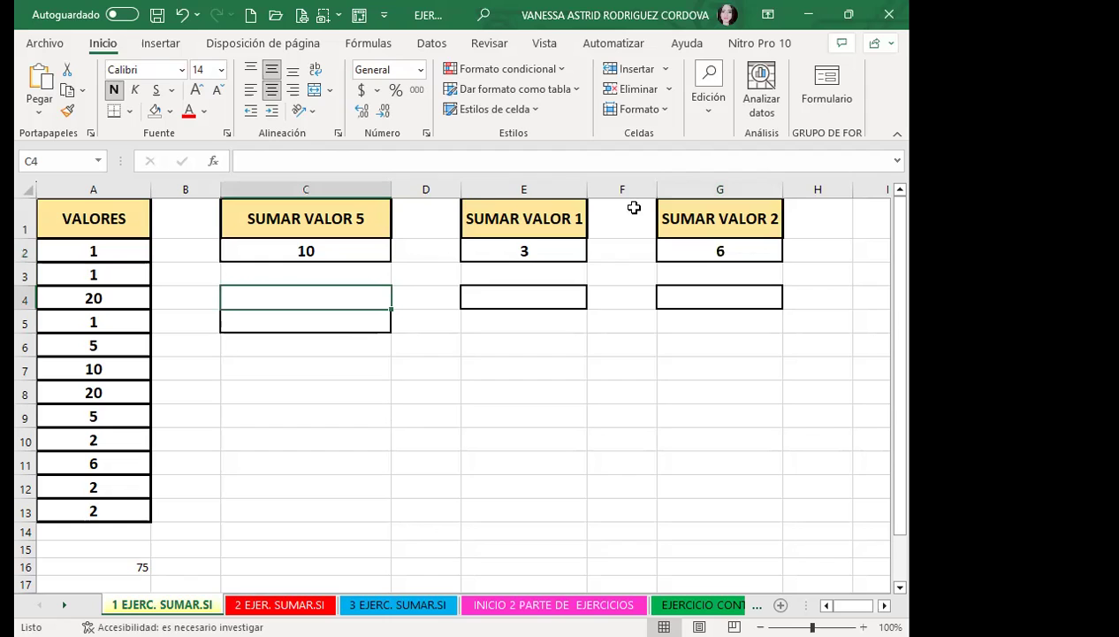
pyautogui.write('20')
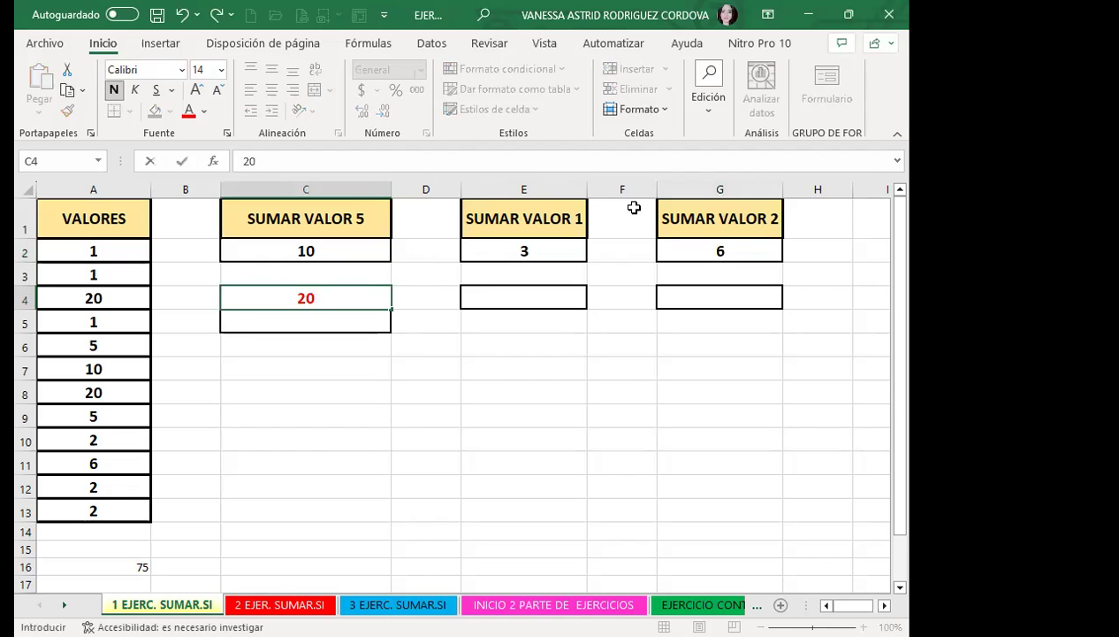
pyautogui.click(323, 504)
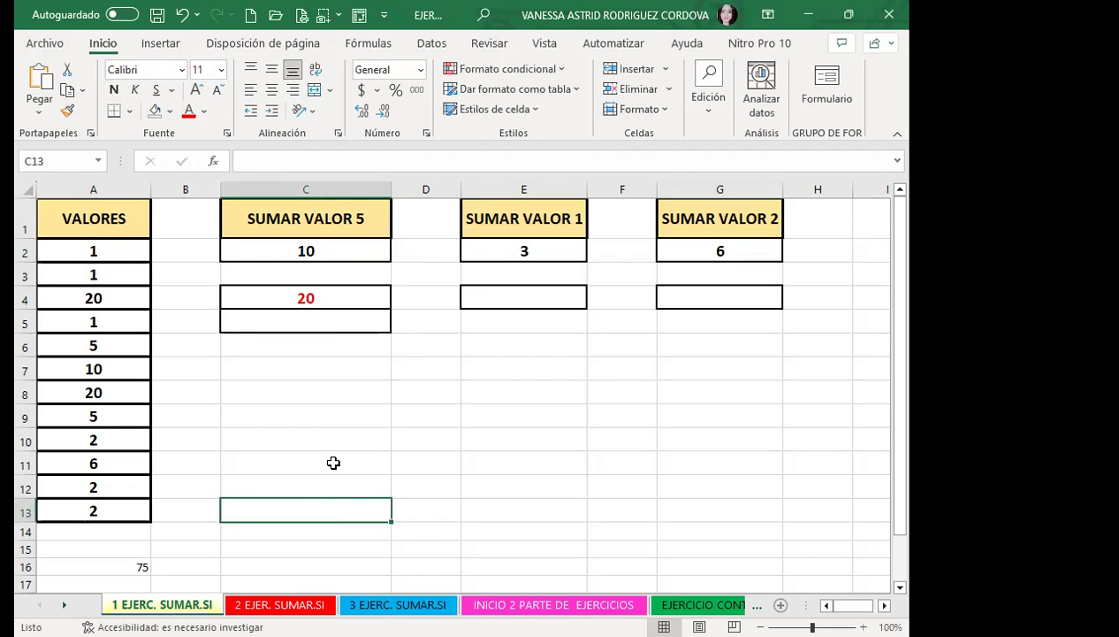
pyautogui.click(357, 321)
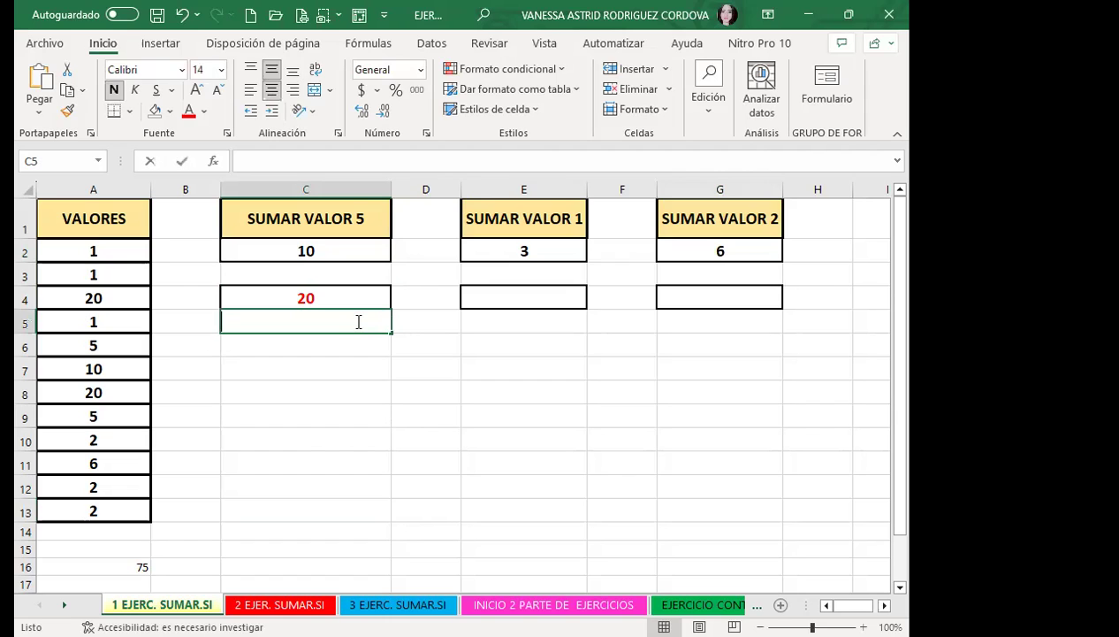
# Enter =SUMAR.SI(A2:A13;C4) in C5, using C4 as the criterion
pyautogui.write('=S')
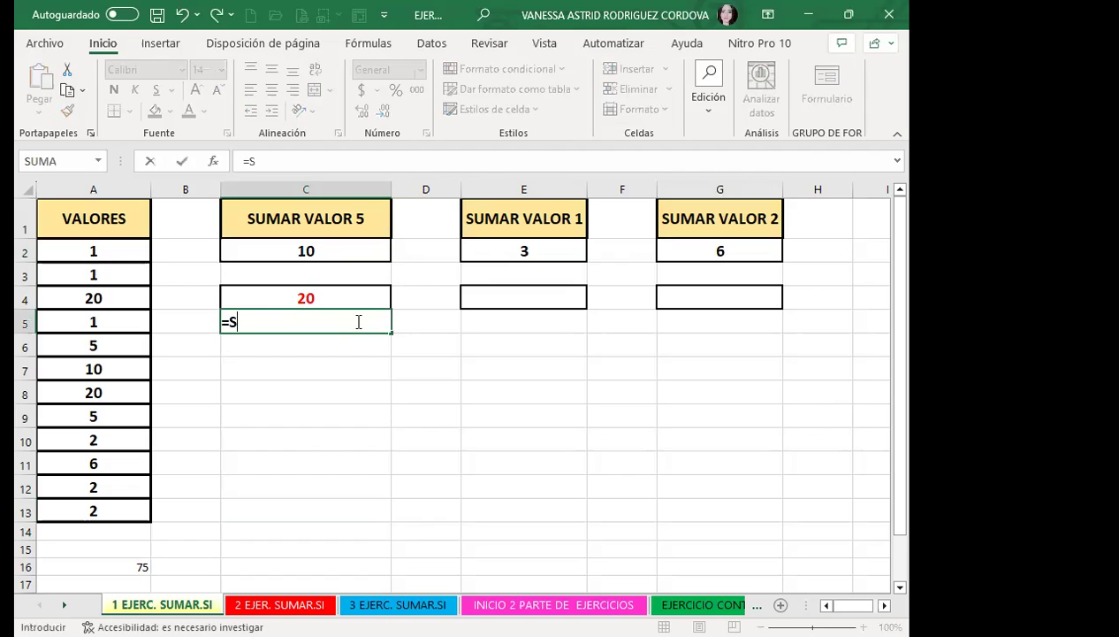
pyautogui.write('UMAR')
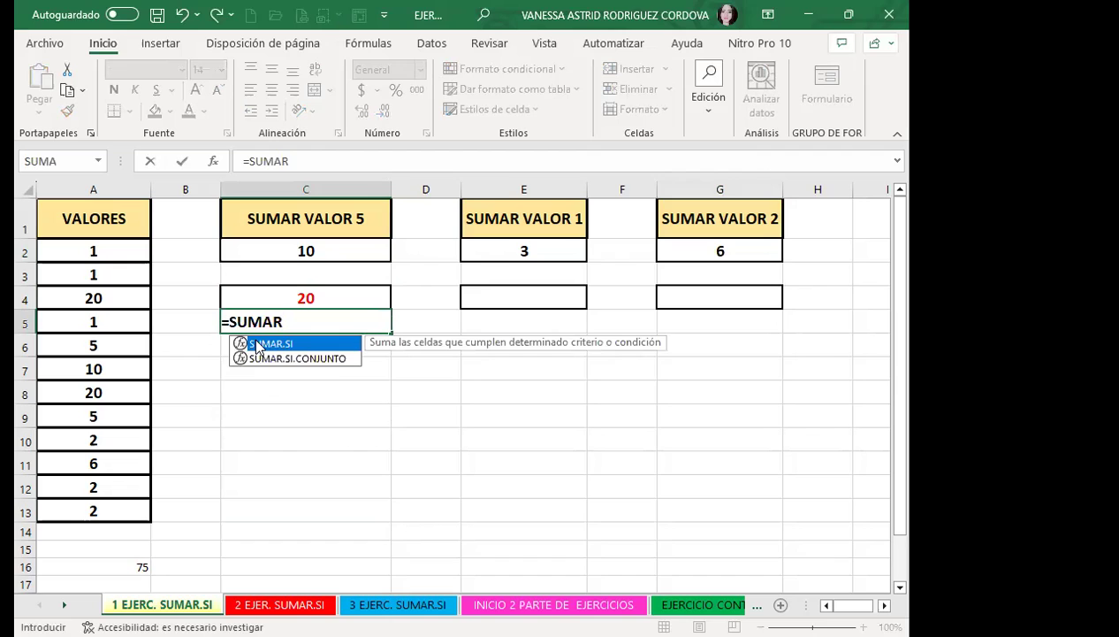
pyautogui.doubleClick(263, 343)
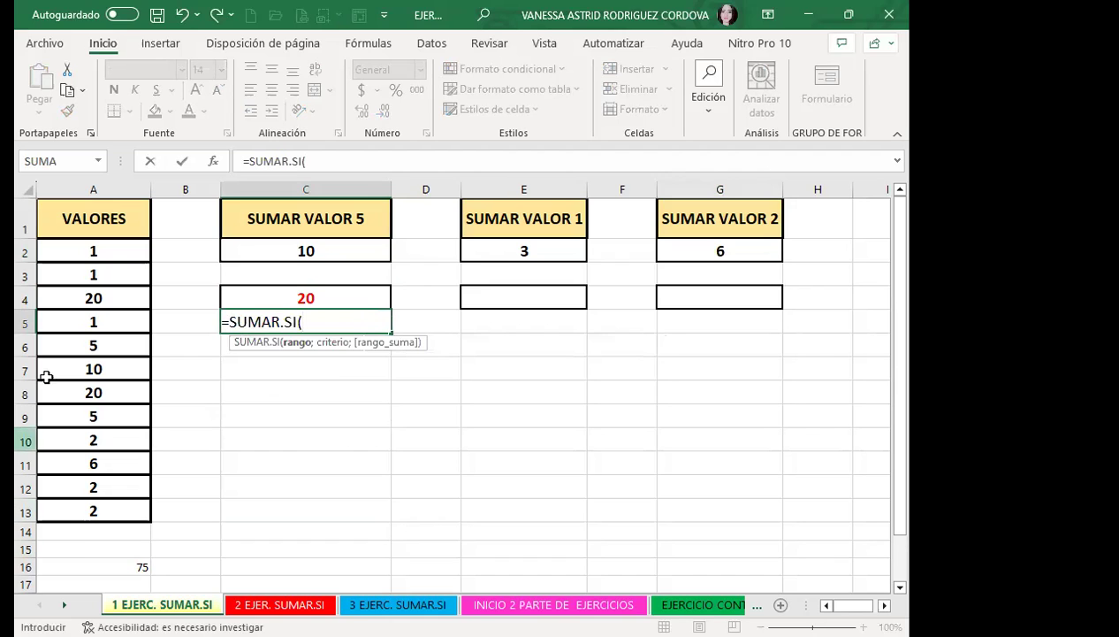
pyautogui.click(113, 256)
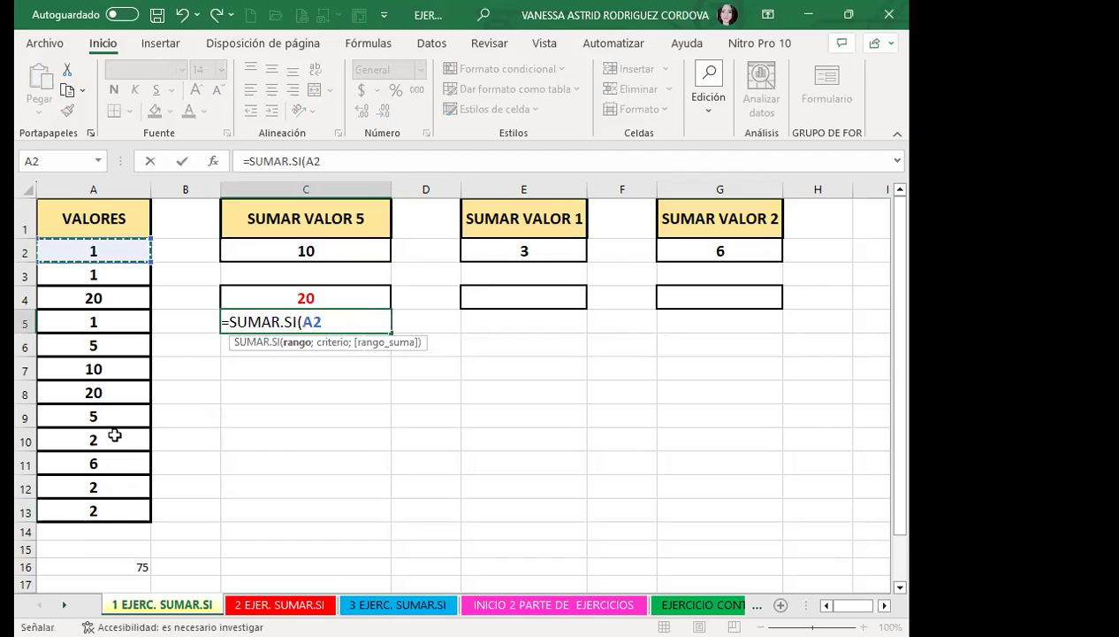
pyautogui.keyDown('shift'); pyautogui.click(111, 508); pyautogui.keyUp('shift')
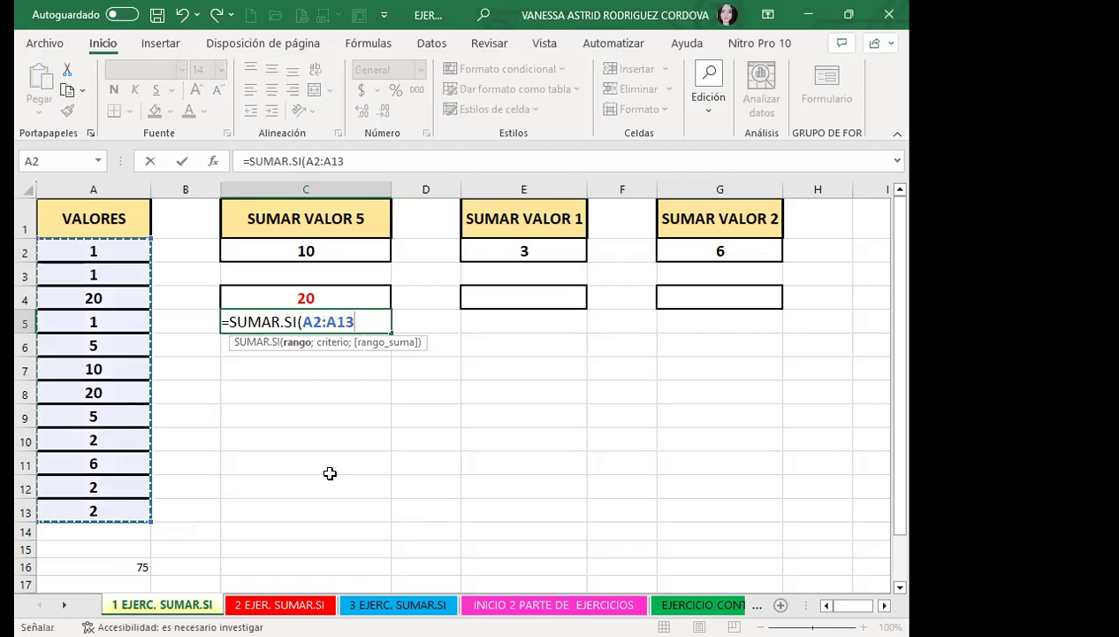
pyautogui.write(';')
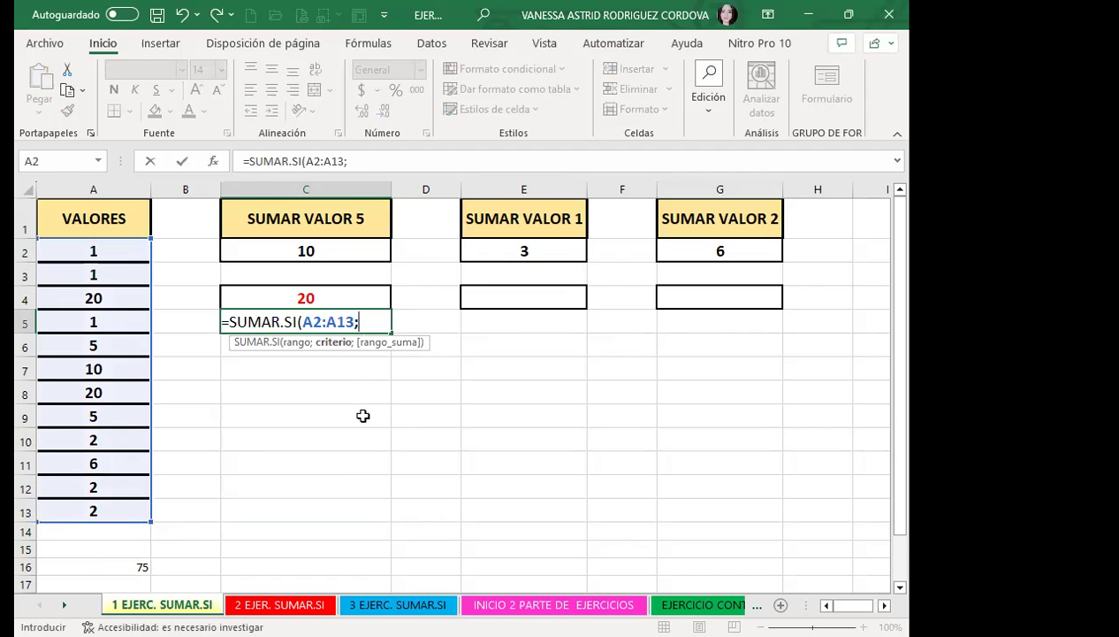
pyautogui.click(357, 297)
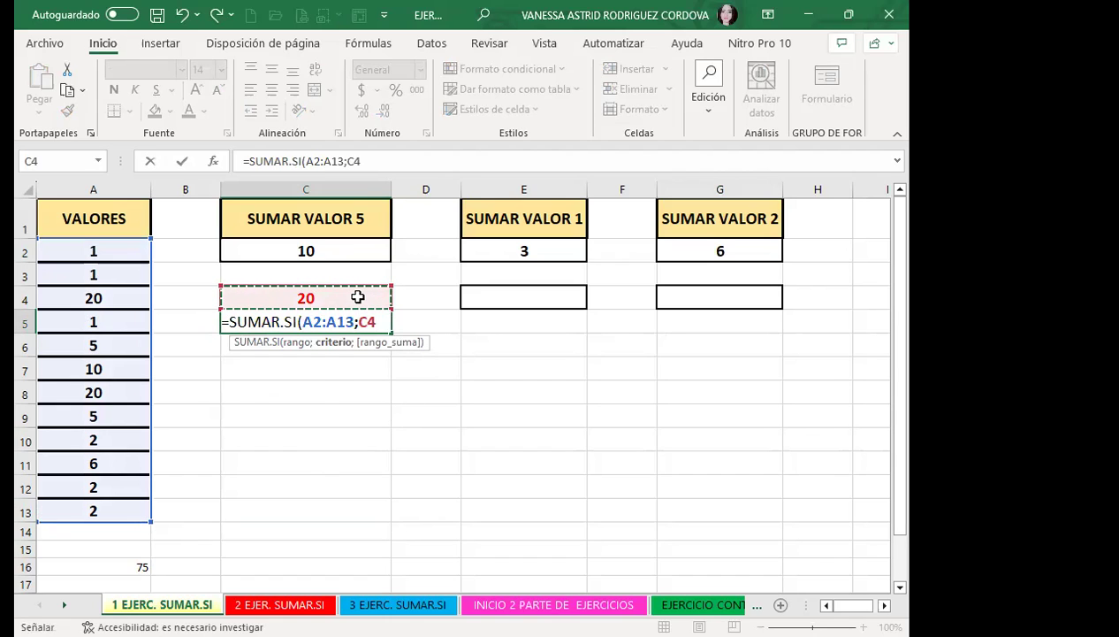
pyautogui.press('Return')
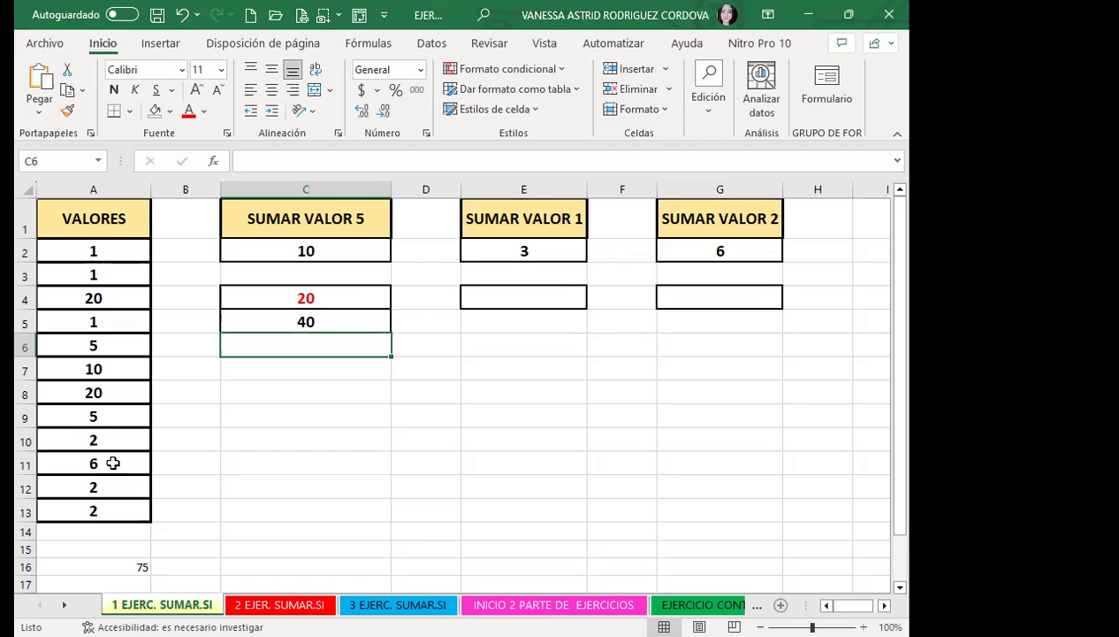
pyautogui.click(124, 454)
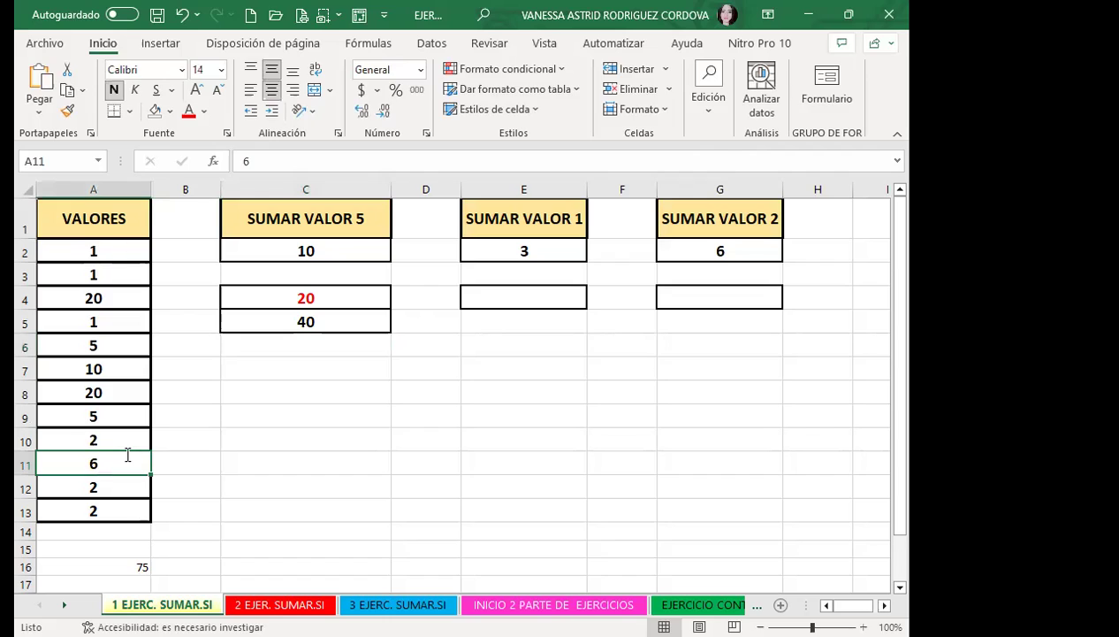
pyautogui.write('20')
pyautogui.click(125, 439)
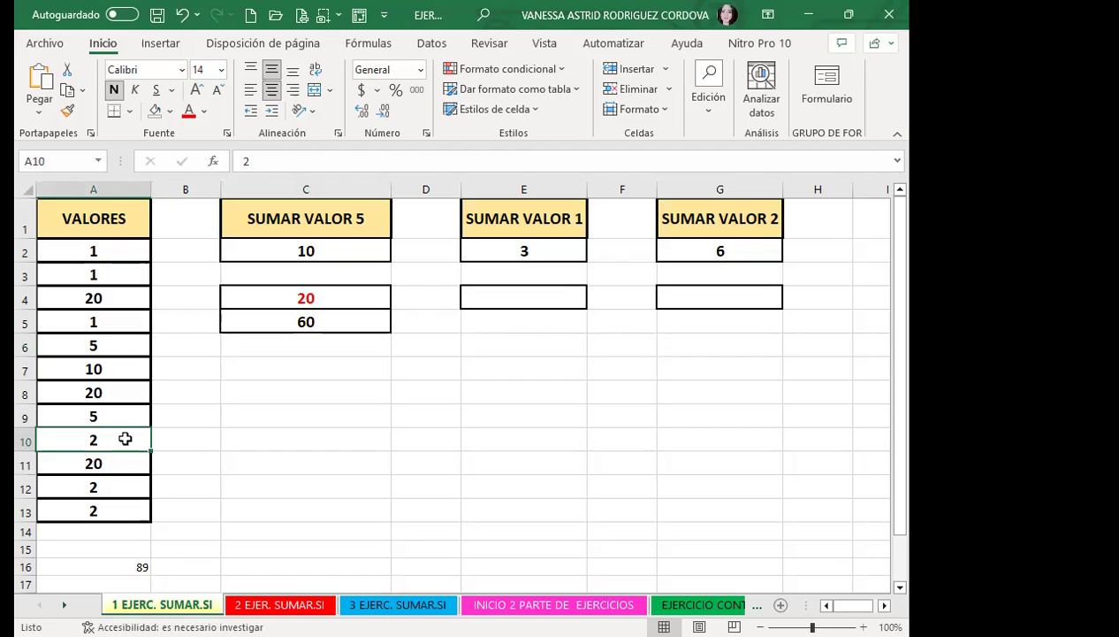
pyautogui.hotkey('ctrl', 'z')
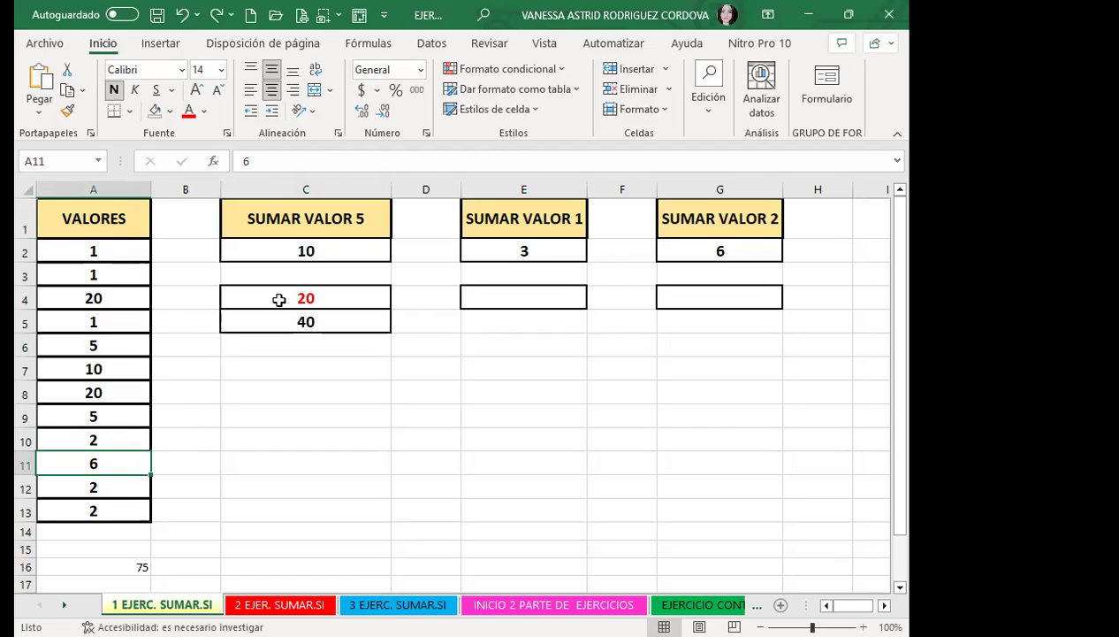
pyautogui.click(348, 294)
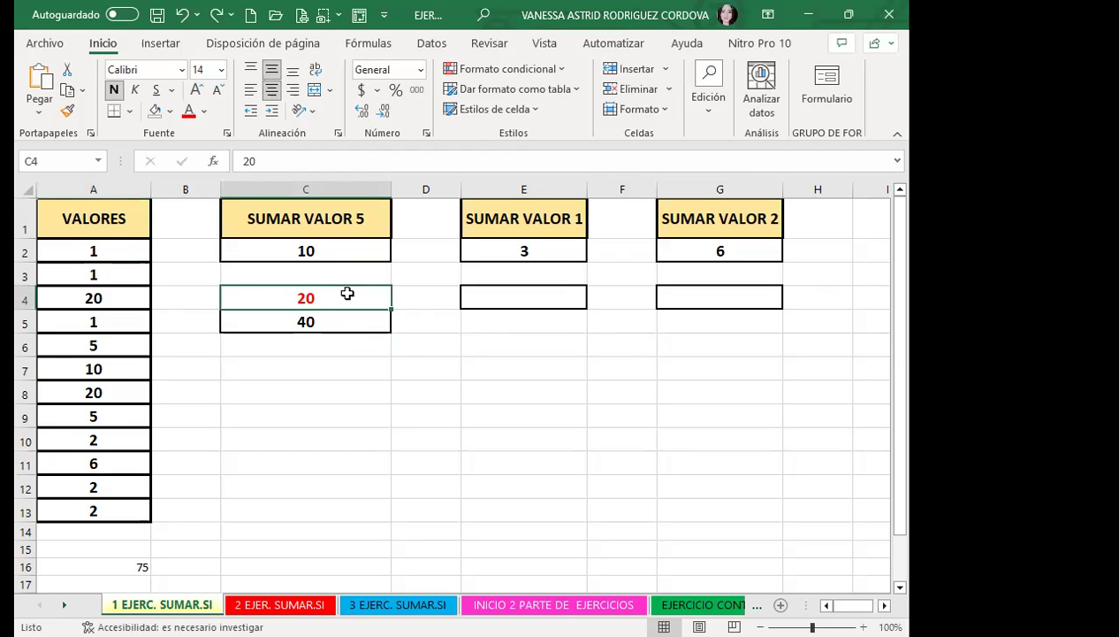
# Try 6 as the C4 criterion, then set it back to 20
pyautogui.write('6')
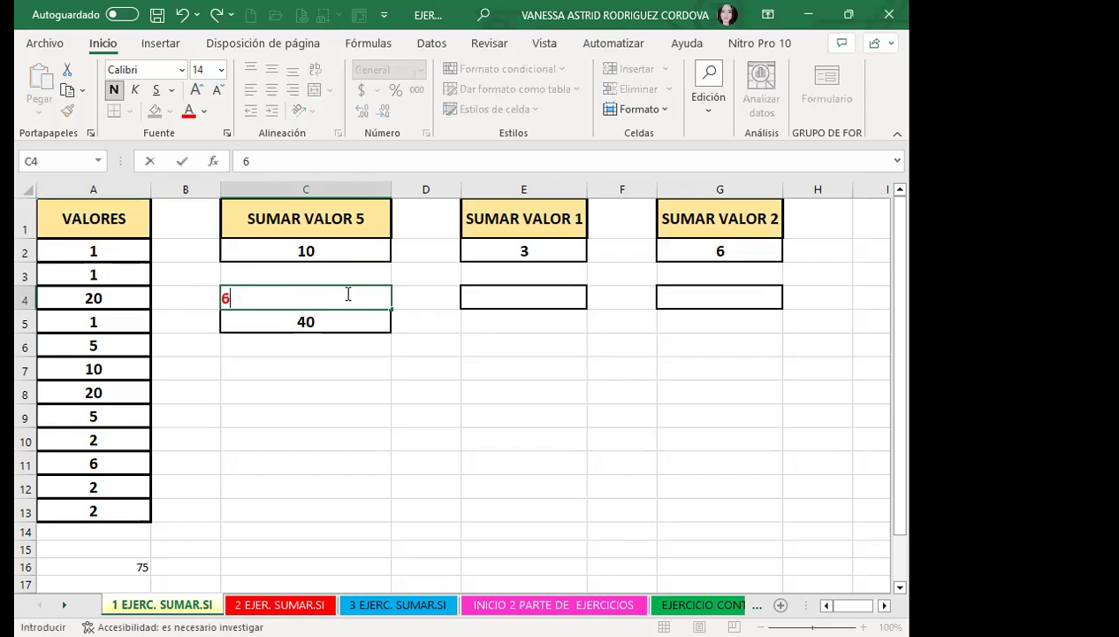
pyautogui.press('Return')
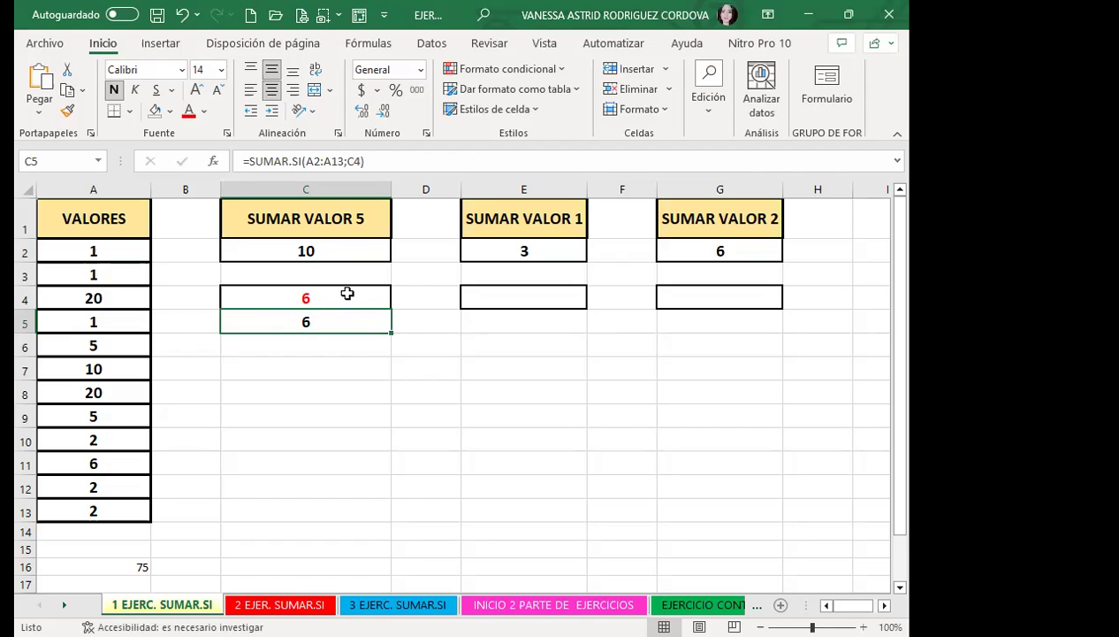
pyautogui.click(348, 294)
pyautogui.write('20')
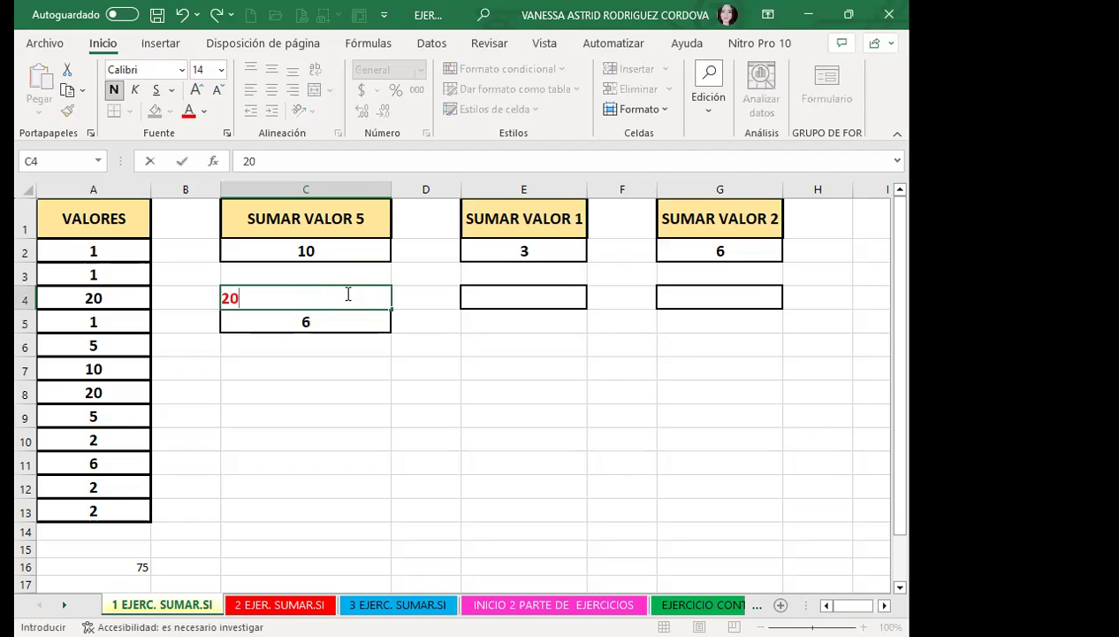
pyautogui.press('Return')
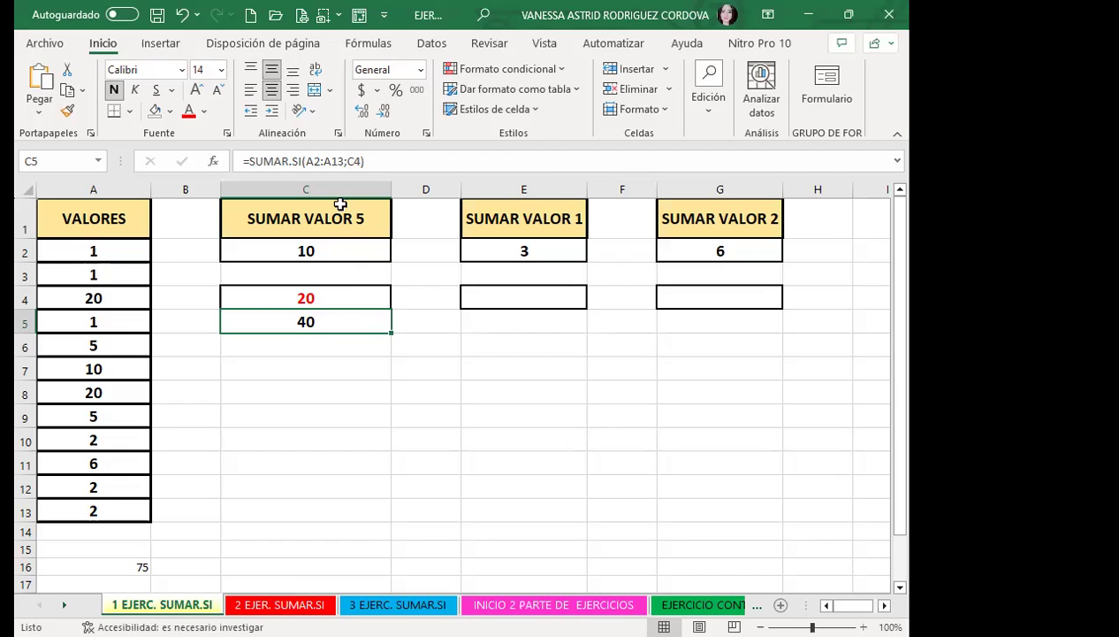
# Compare the C2 and C5 formulas and check the C4 criterion value
pyautogui.click(334, 256)
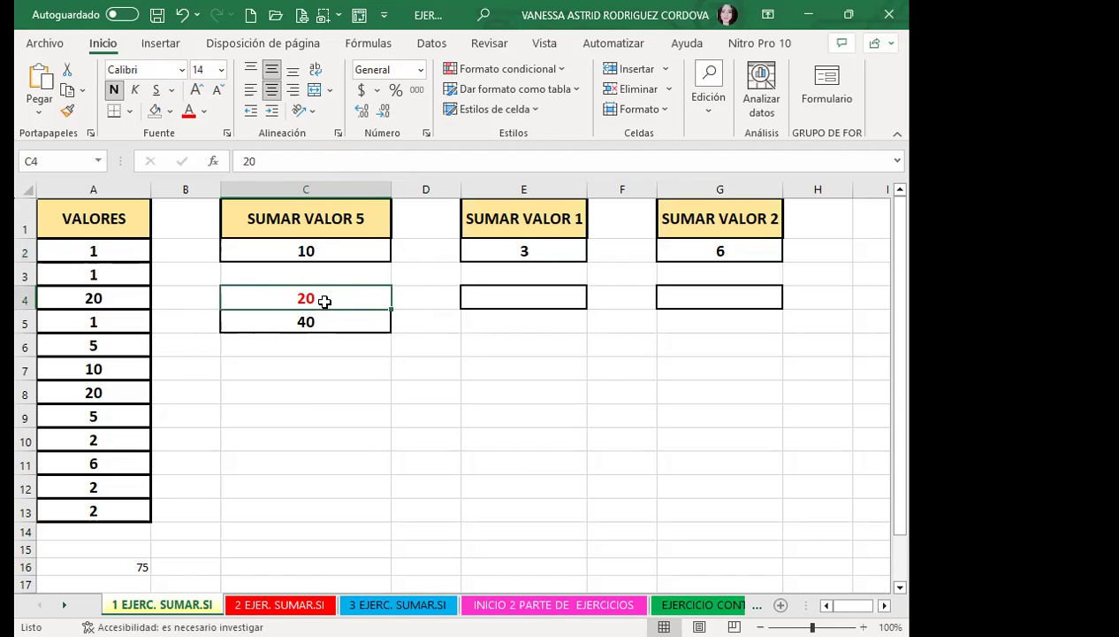
pyautogui.click(285, 313)
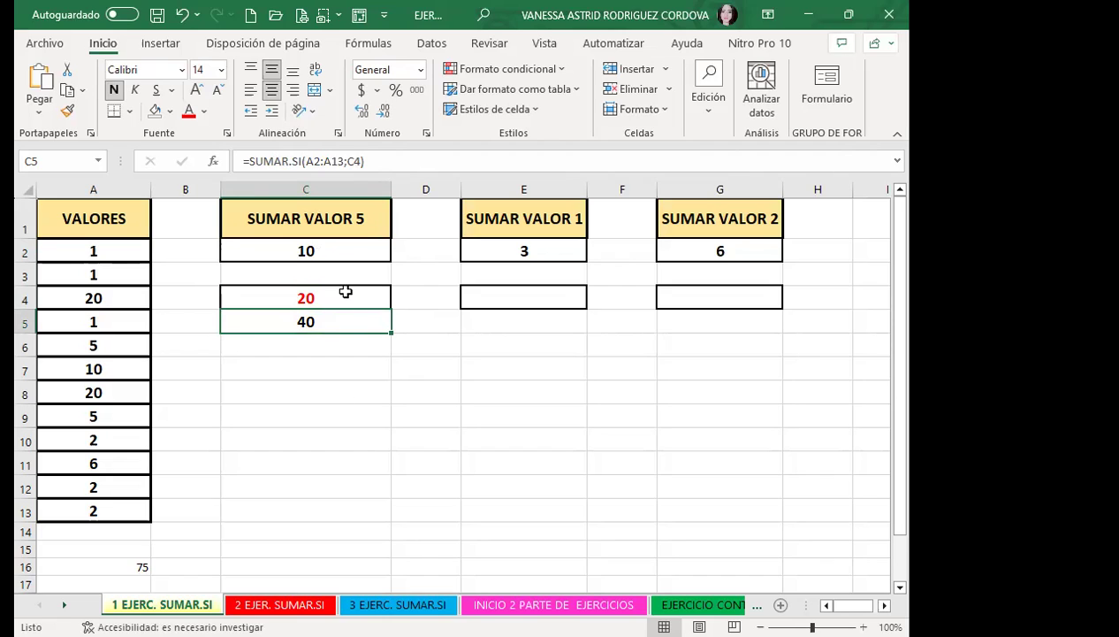
pyautogui.click(334, 221)
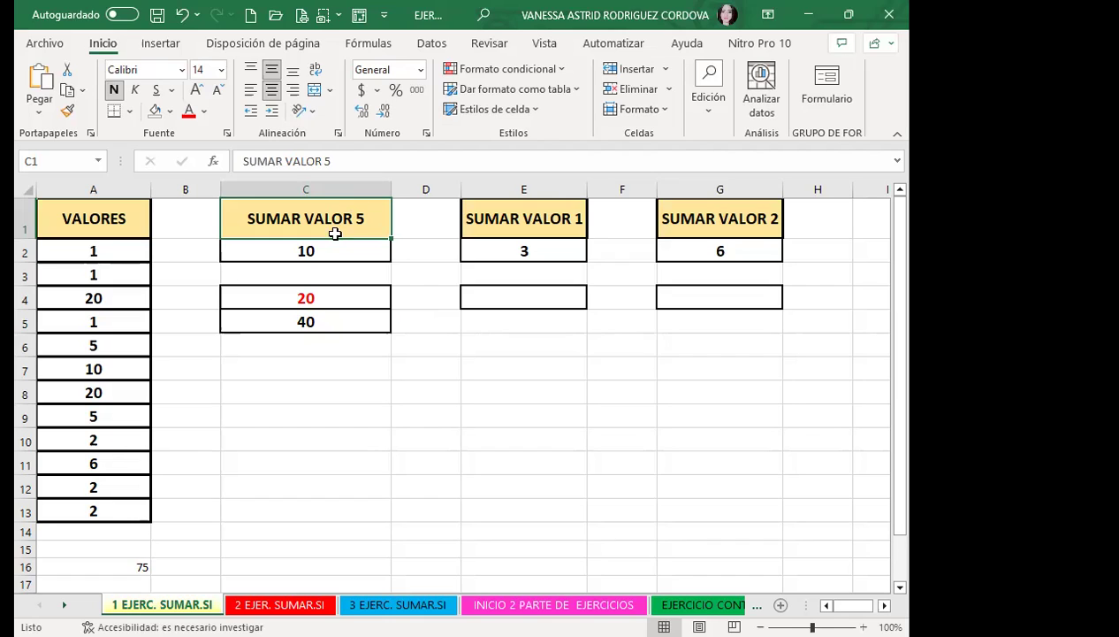
pyautogui.click(329, 249)
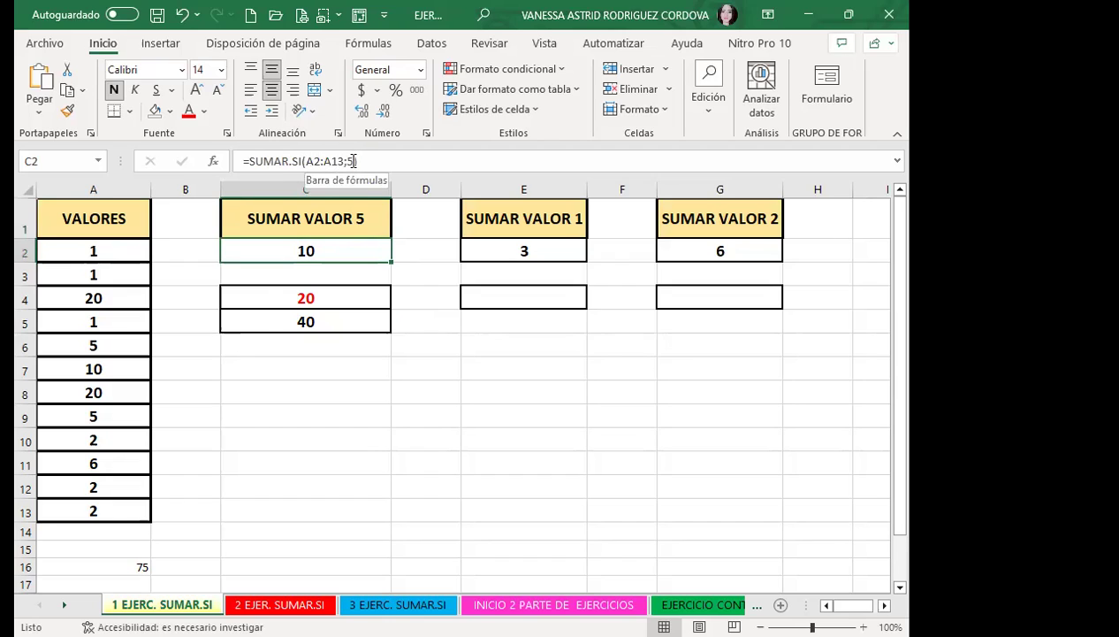
pyautogui.click(265, 324)
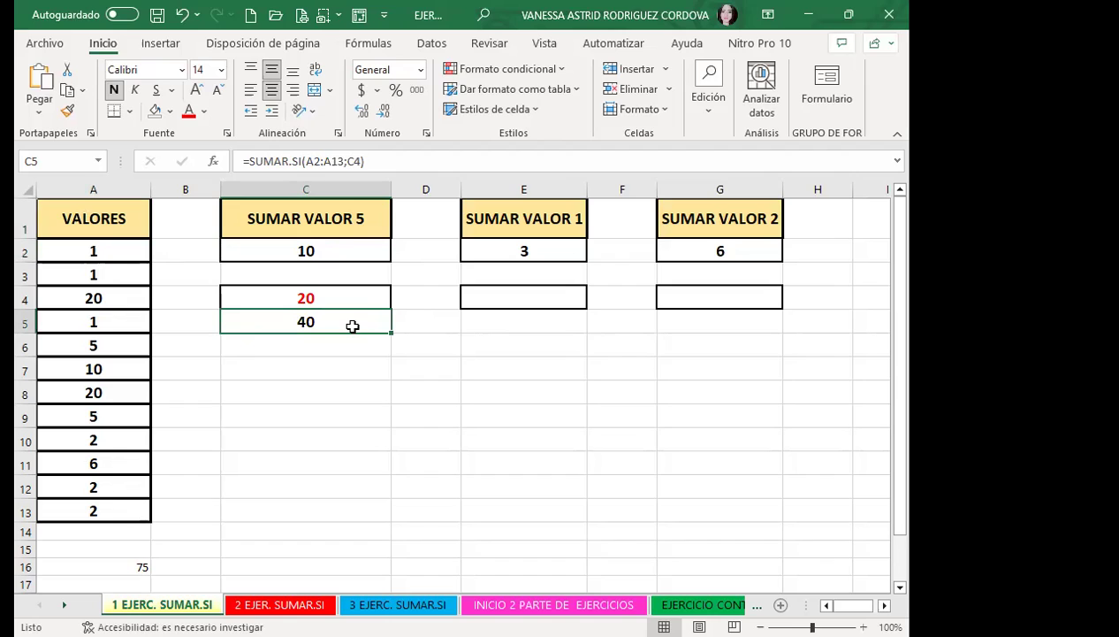
pyautogui.click(318, 297)
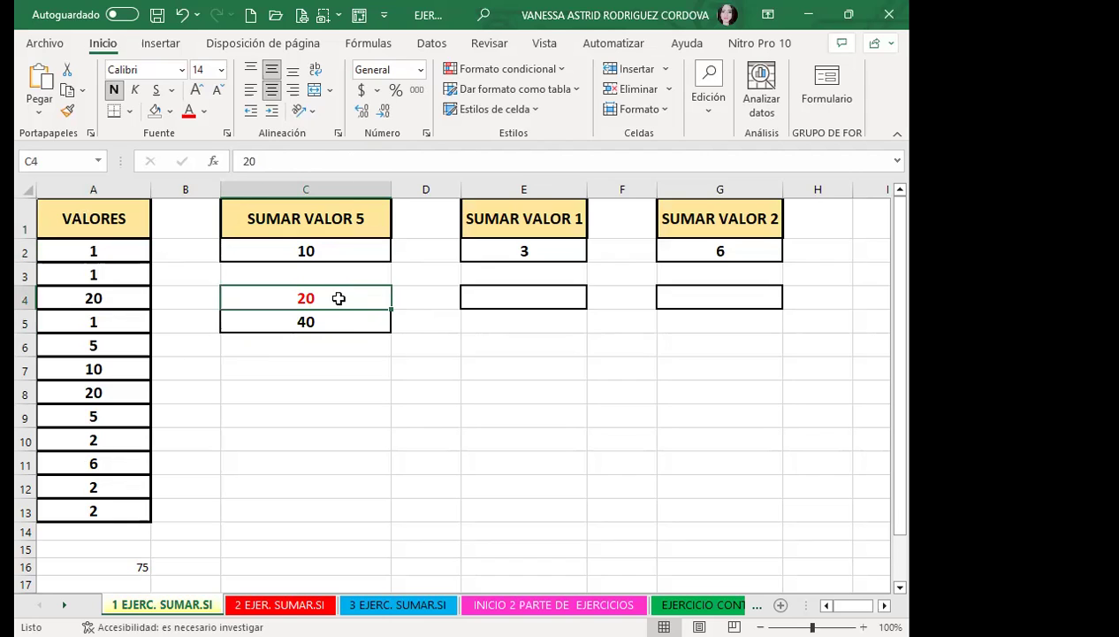
pyautogui.click(118, 292)
# Check the VALORES total, then change A10 to 20
pyautogui.moveTo(122, 252); pyautogui.dragTo(109, 511)
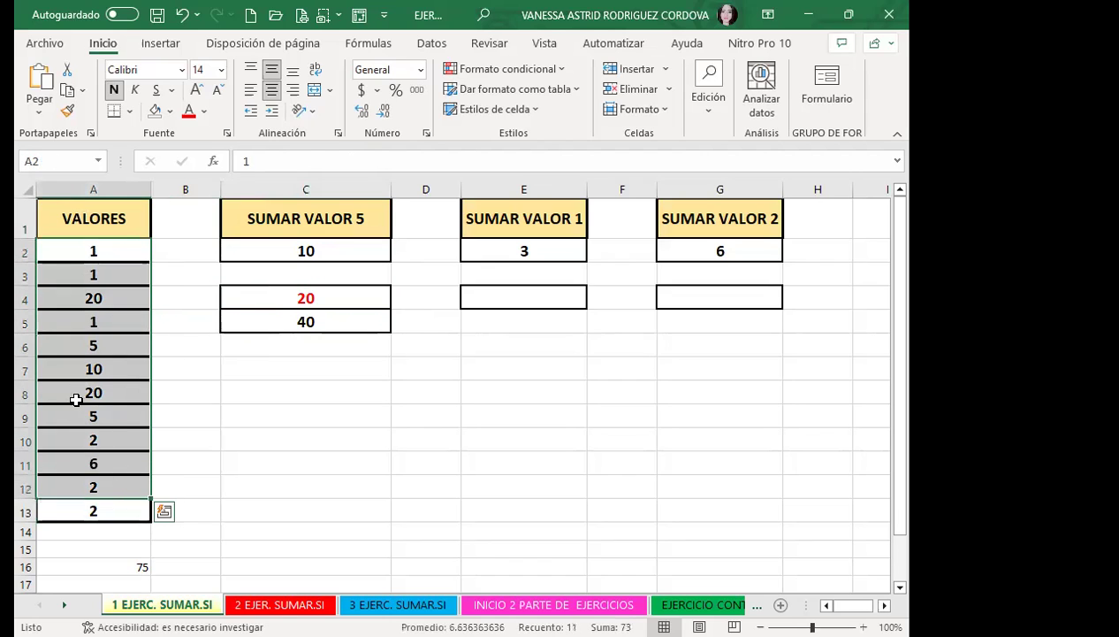
pyautogui.click(83, 363)
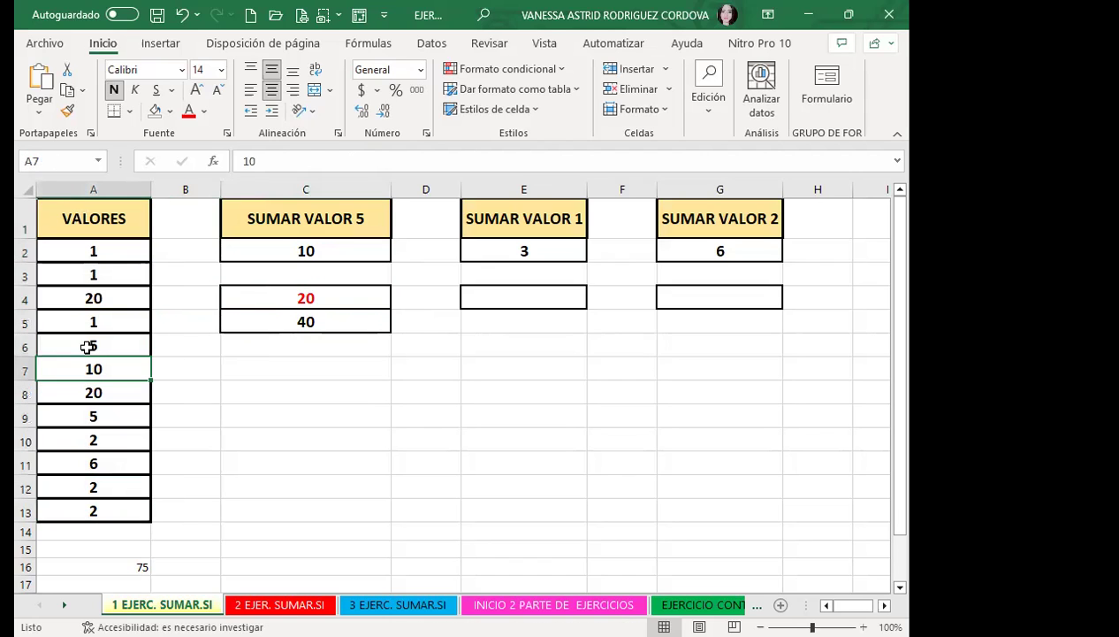
pyautogui.click(95, 438)
pyautogui.write('20')
pyautogui.press('Return')
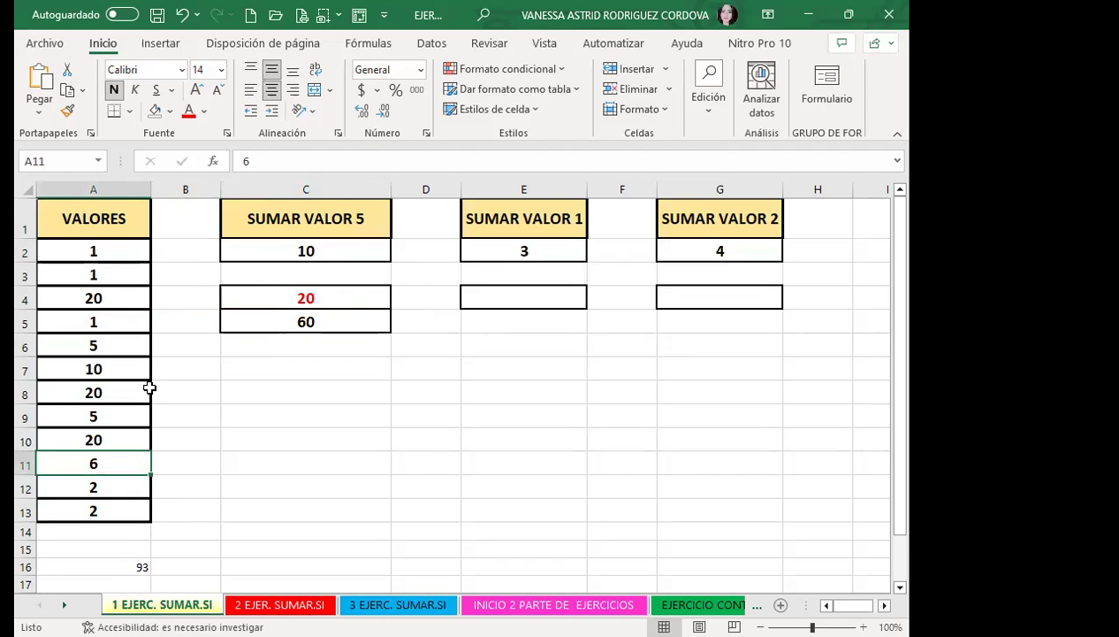
# Change the C4 criterion to 5 and inspect the E2 formula
pyautogui.click(346, 297)
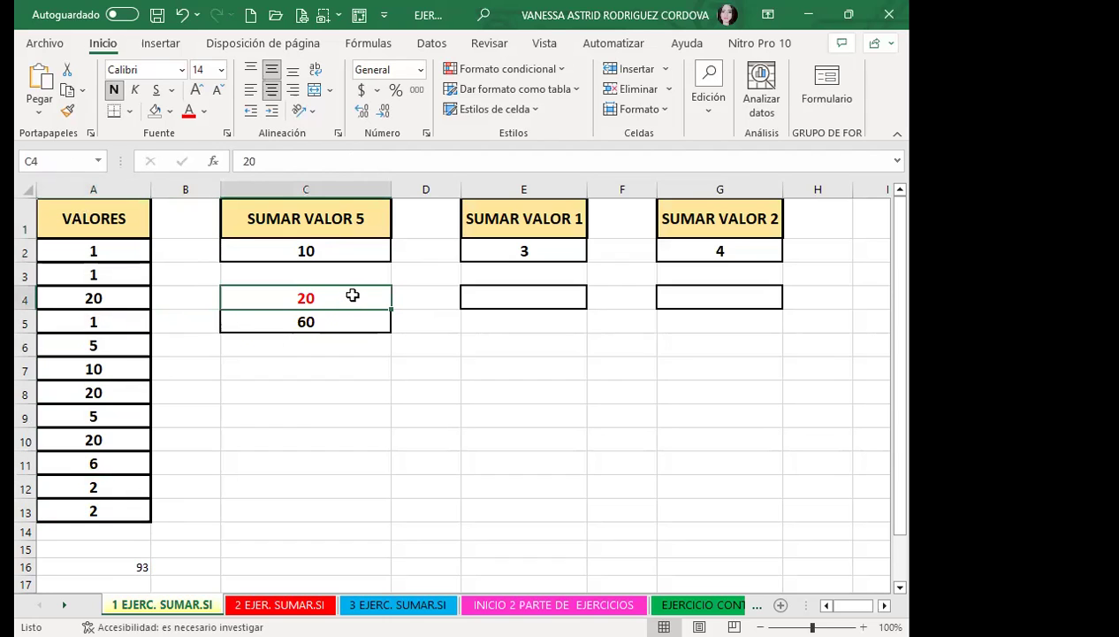
pyautogui.write('5')
pyautogui.press('Return')
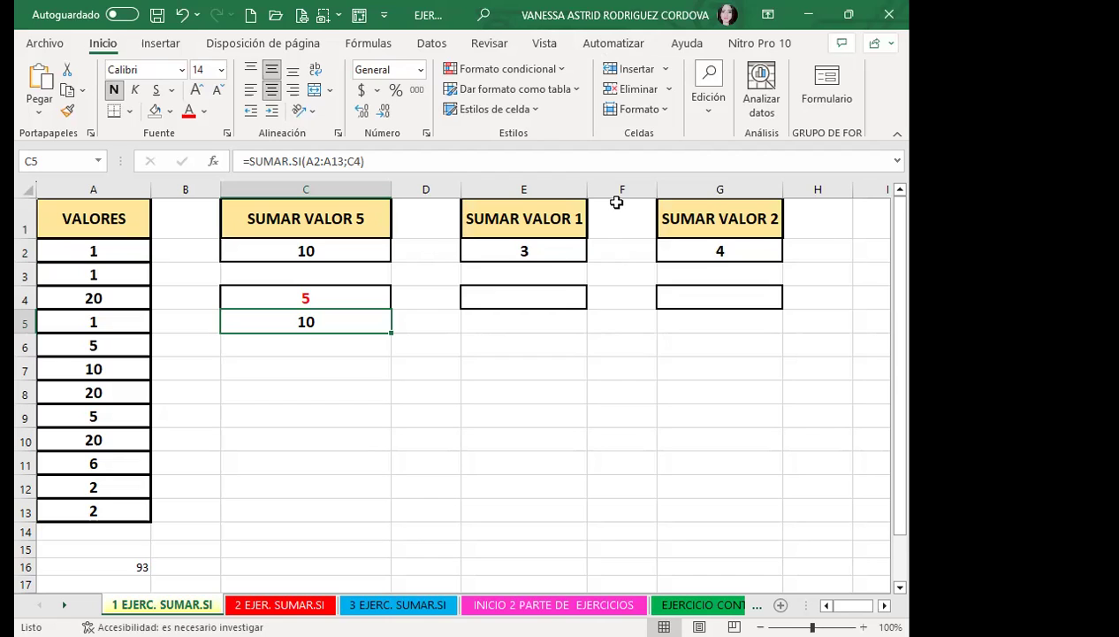
pyautogui.click(537, 248)
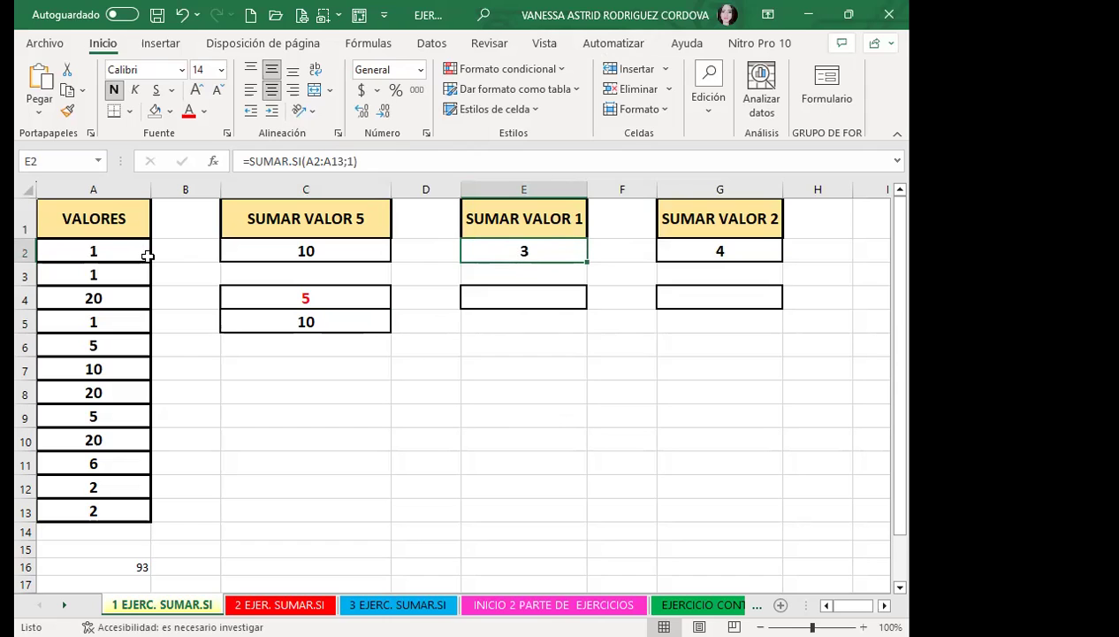
# Colour the 1s in A2, A3 and A5 red and relate them to E2
pyautogui.click(122, 248)
pyautogui.keyDown('ctrl'); pyautogui.click(113, 274); pyautogui.keyUp('ctrl')
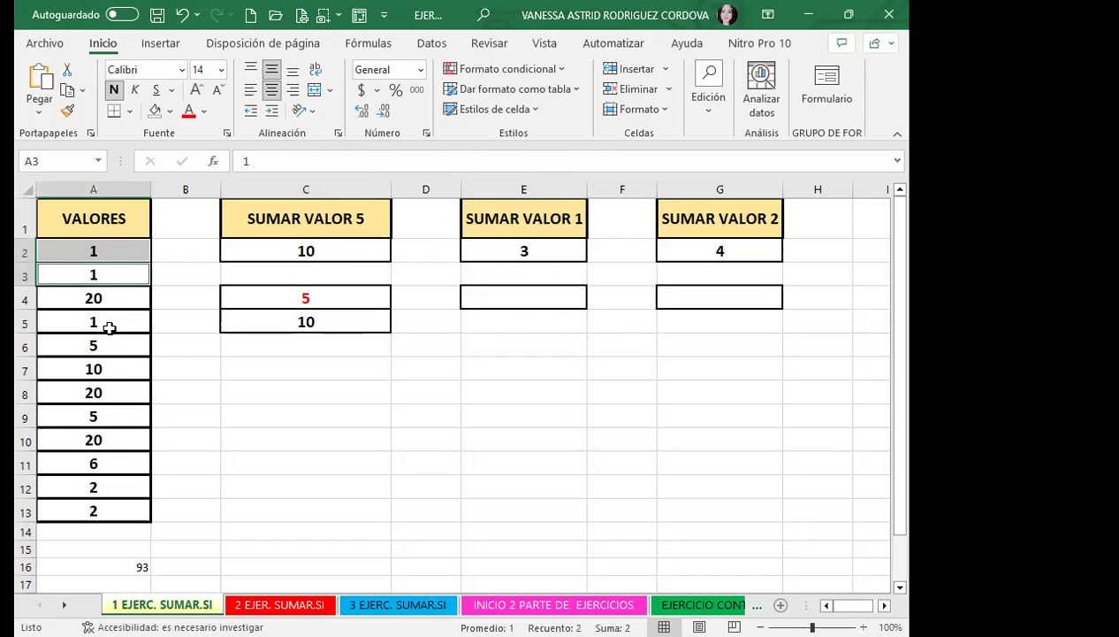
pyautogui.keyDown('ctrl'); pyautogui.click(108, 325); pyautogui.keyUp('ctrl')
pyautogui.click(188, 112)
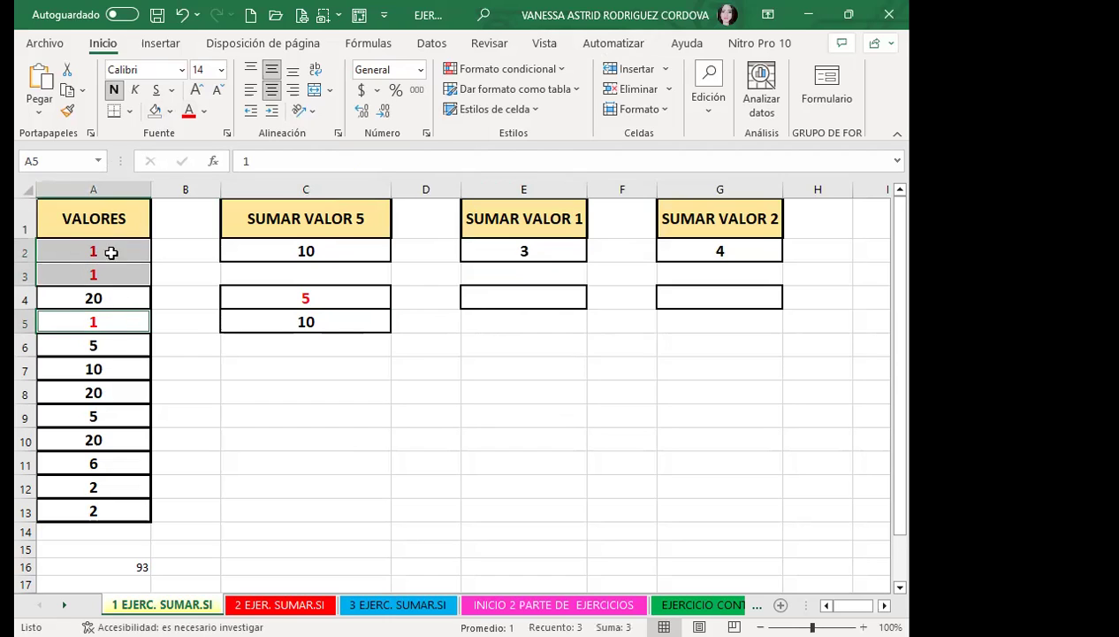
pyautogui.click(111, 253)
pyautogui.click(98, 273)
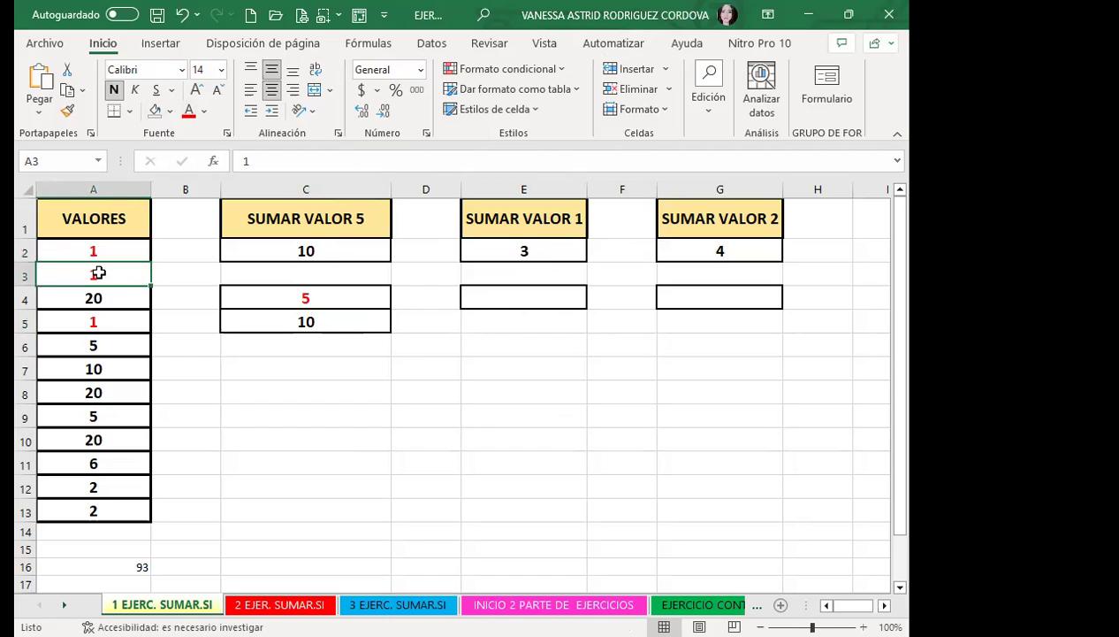
pyautogui.click(109, 322)
pyautogui.click(487, 252)
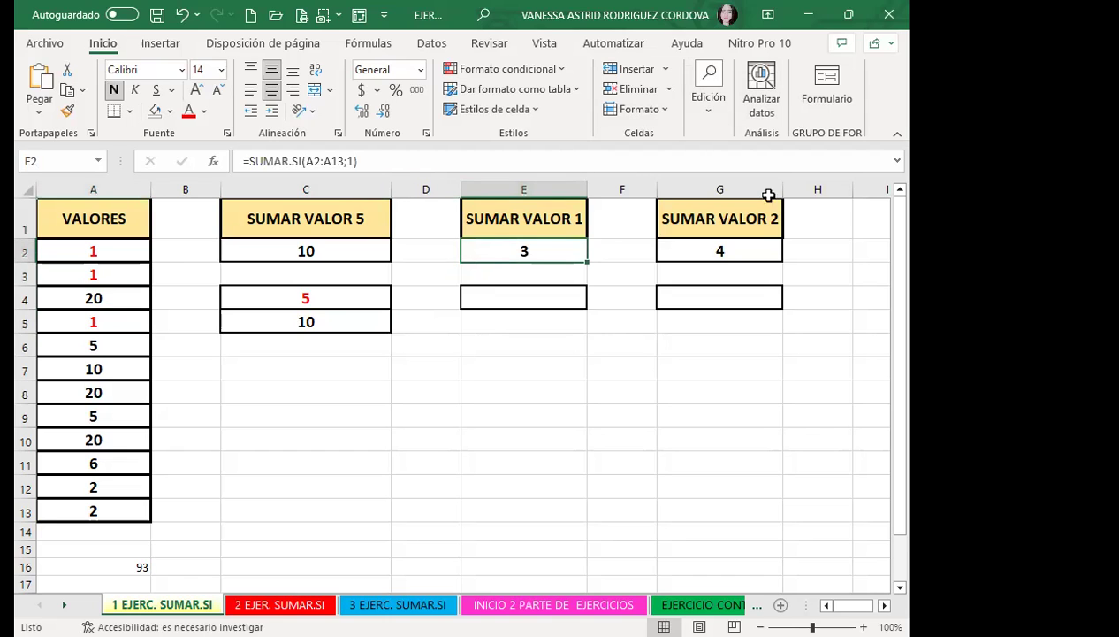
pyautogui.click(762, 215)
pyautogui.click(702, 249)
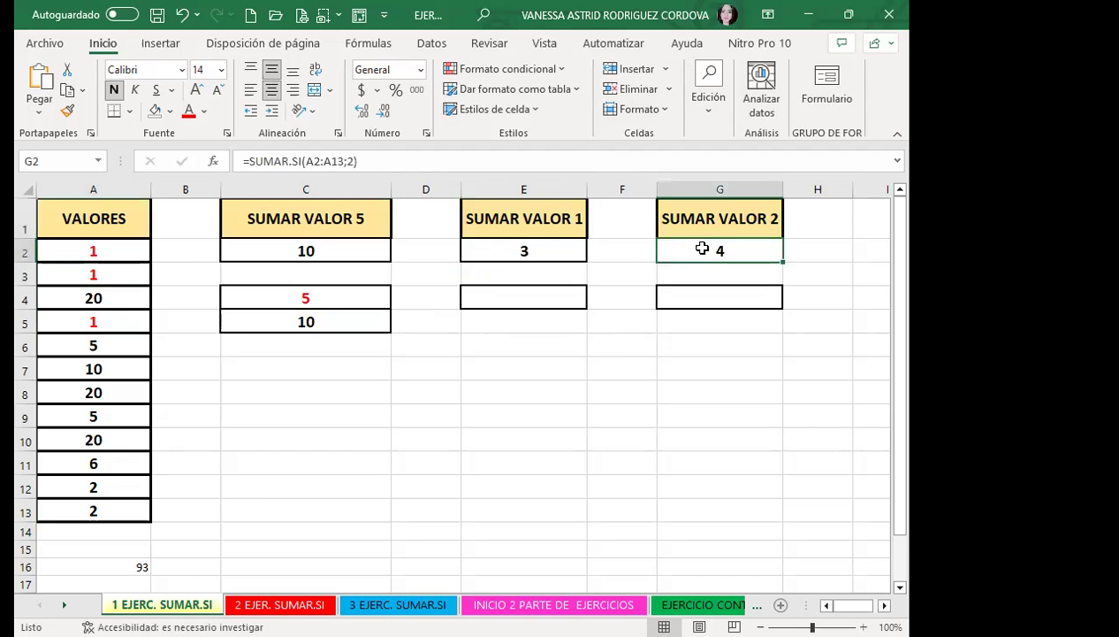
# Colour the 2s in A12:A13 pink and compare them with G2
pyautogui.click(102, 486)
pyautogui.keyDown('ctrl'); pyautogui.click(99, 513); pyautogui.keyUp('ctrl')
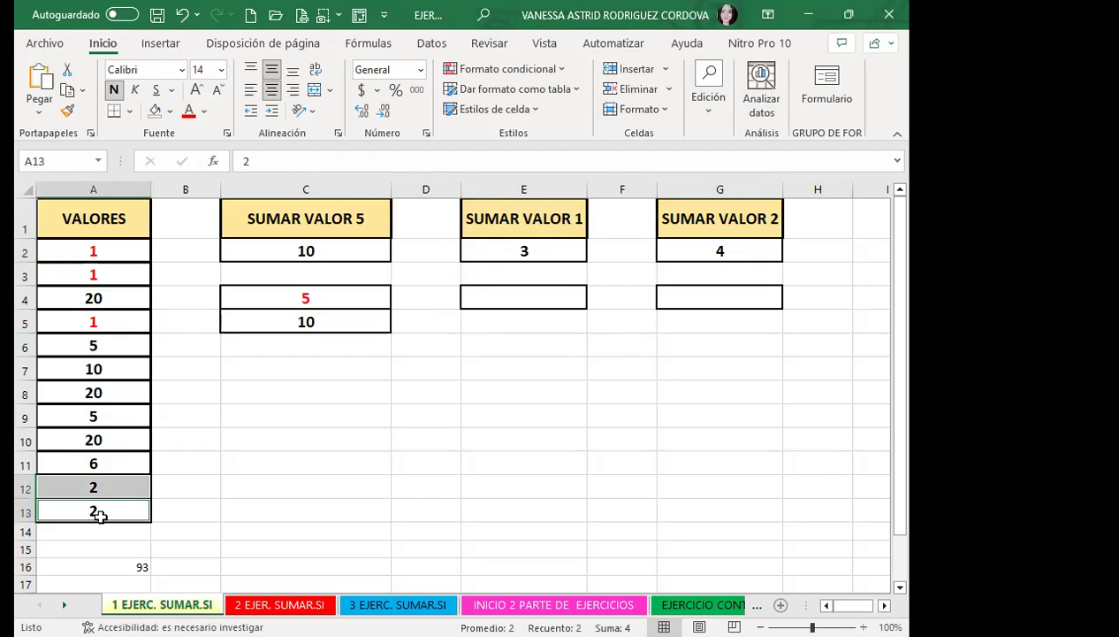
pyautogui.click(205, 115)
pyautogui.click(203, 352)
pyautogui.click(108, 492)
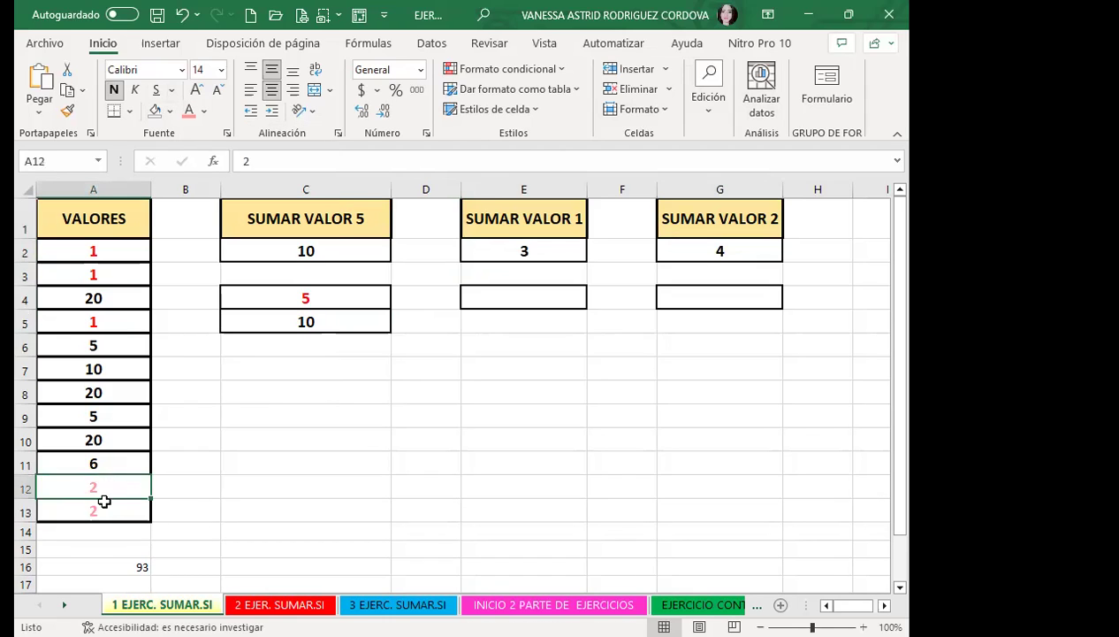
pyautogui.click(99, 508)
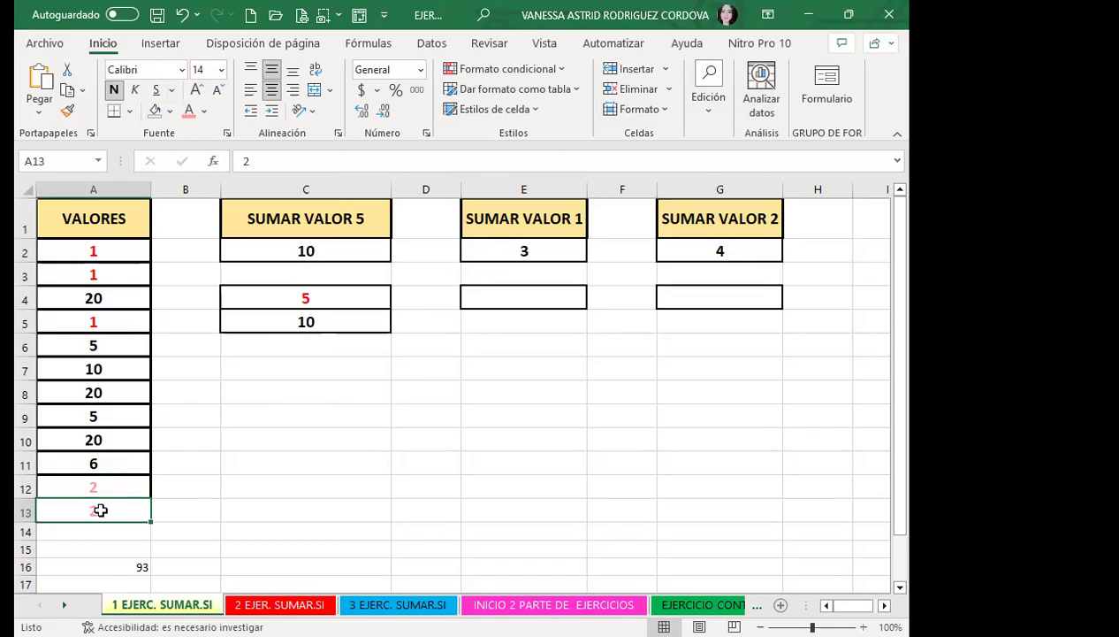
pyautogui.click(710, 244)
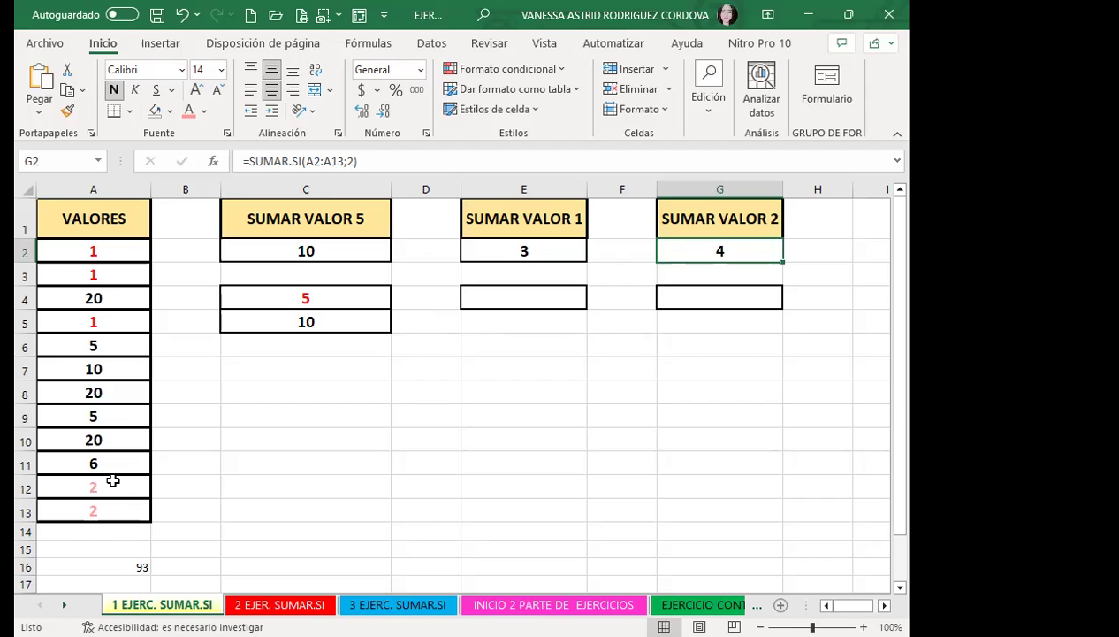
# Review the pink 2s against G2's formula, then open the '2 EJER. SUMAR.SI' sheet
pyautogui.moveTo(109, 478); pyautogui.dragTo(109, 504)
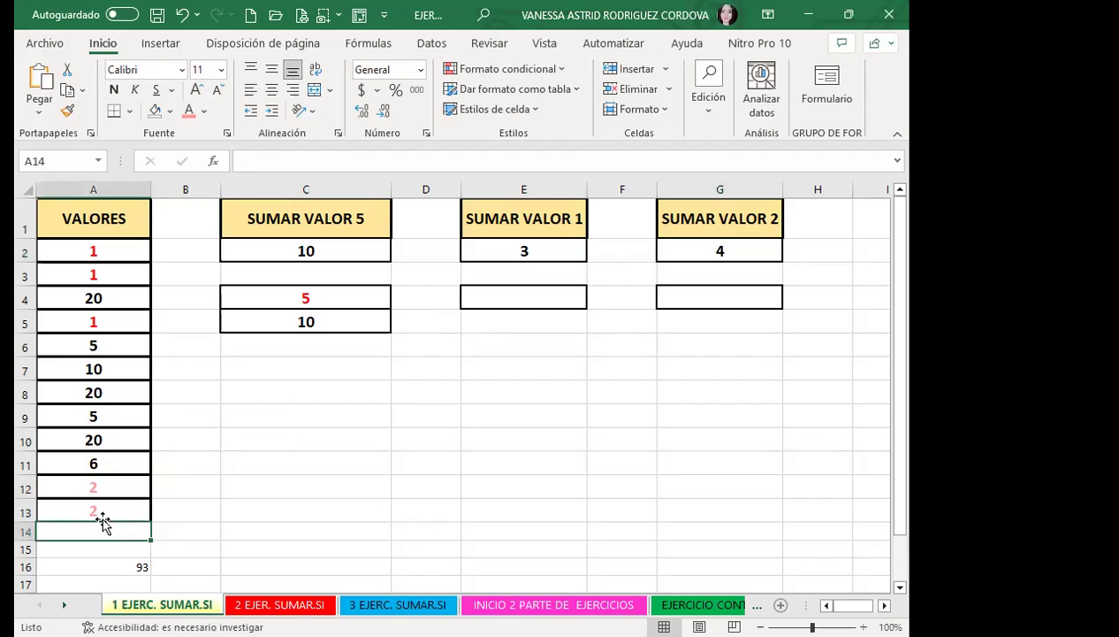
pyautogui.click(115, 487)
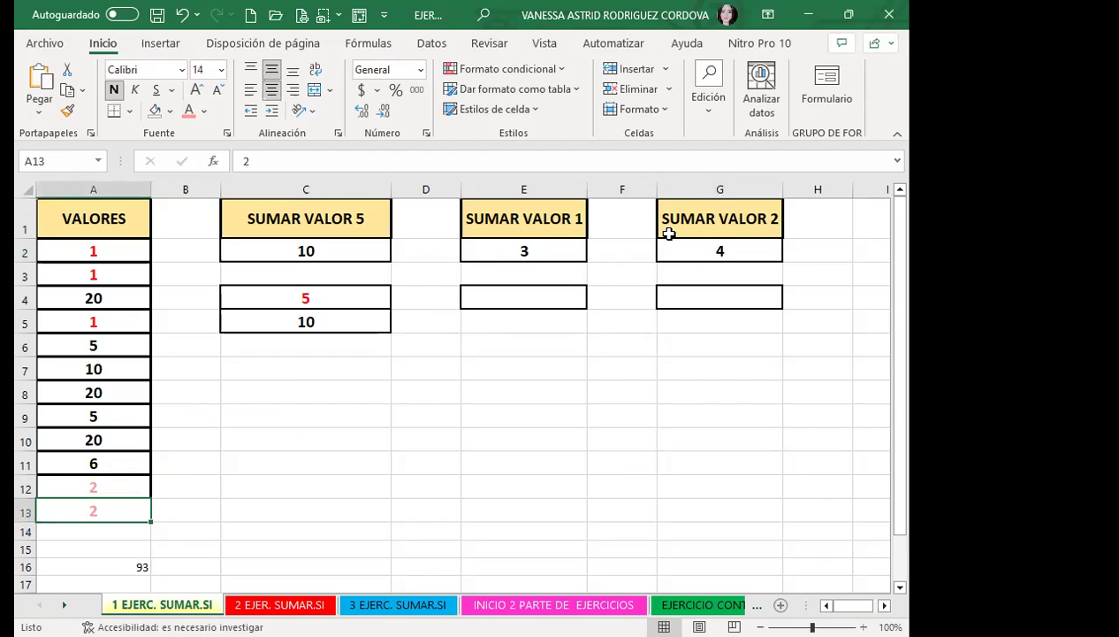
pyautogui.click(695, 252)
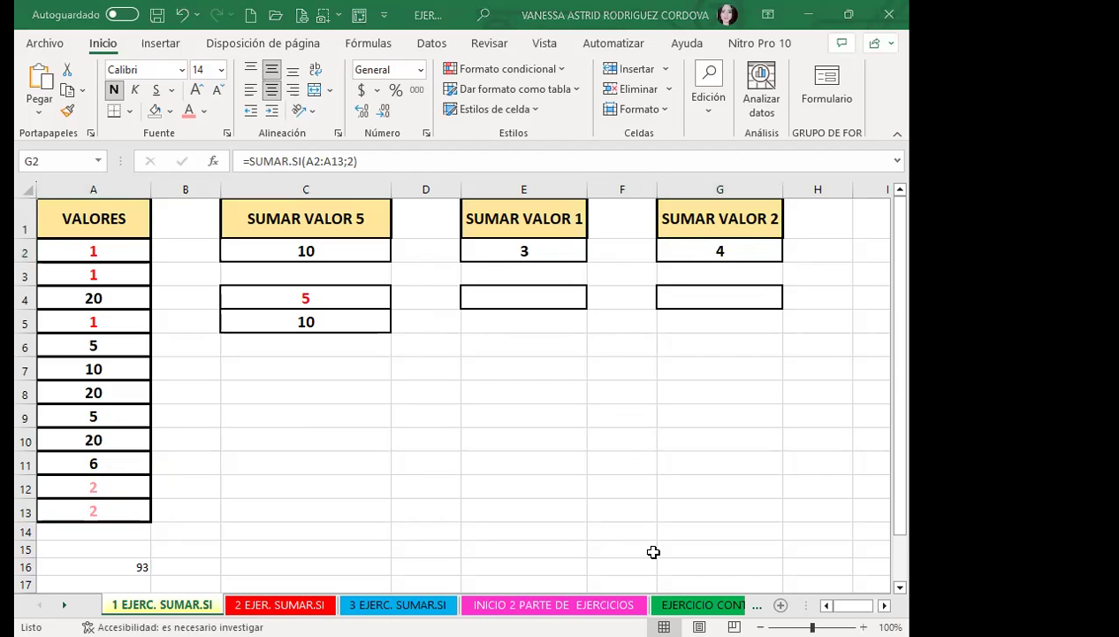
pyautogui.click(280, 605)
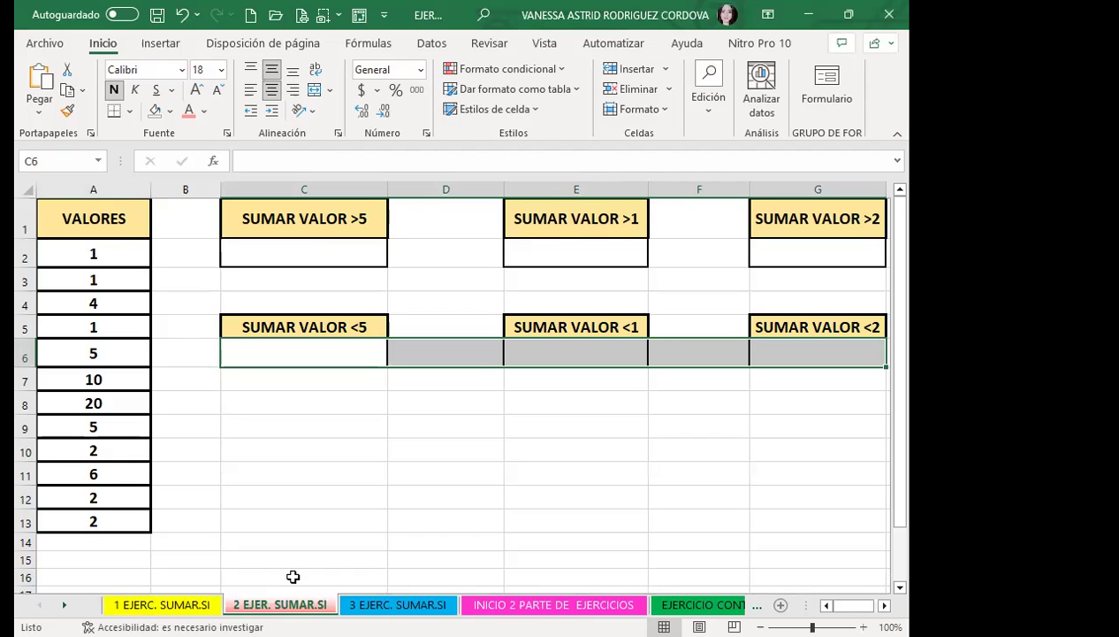
# Clear the C6:G6 range selection by selecting another cell
pyautogui.click(310, 353)
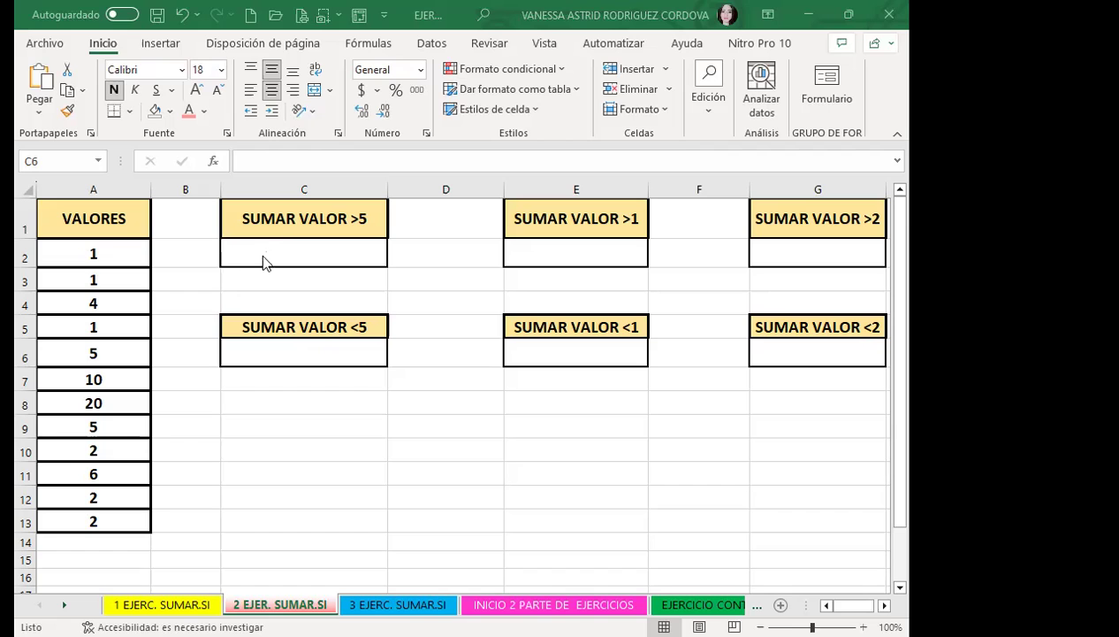
# Enter =SUMAR.SI(A2:A13;">5") in C2 to sum the values greater than 5, giving 36
pyautogui.hotkey('shift', 'Right')
pyautogui.hotkey('shift', 'Right')
pyautogui.hotkey('shift', 'Right')
pyautogui.click(295, 232)
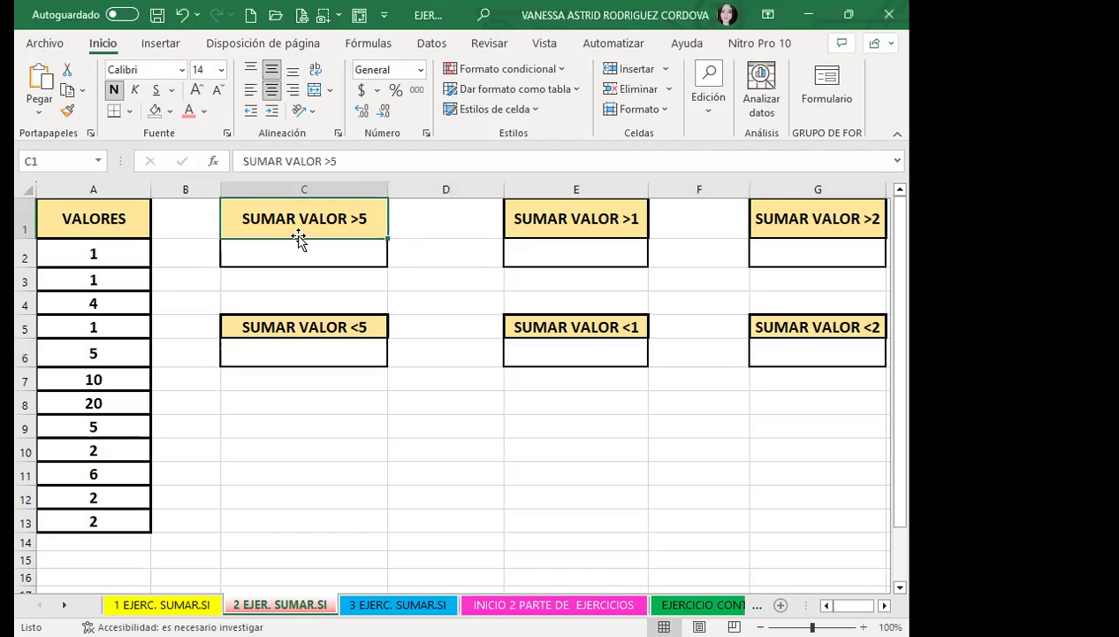
pyautogui.click(293, 250)
pyautogui.write('=')
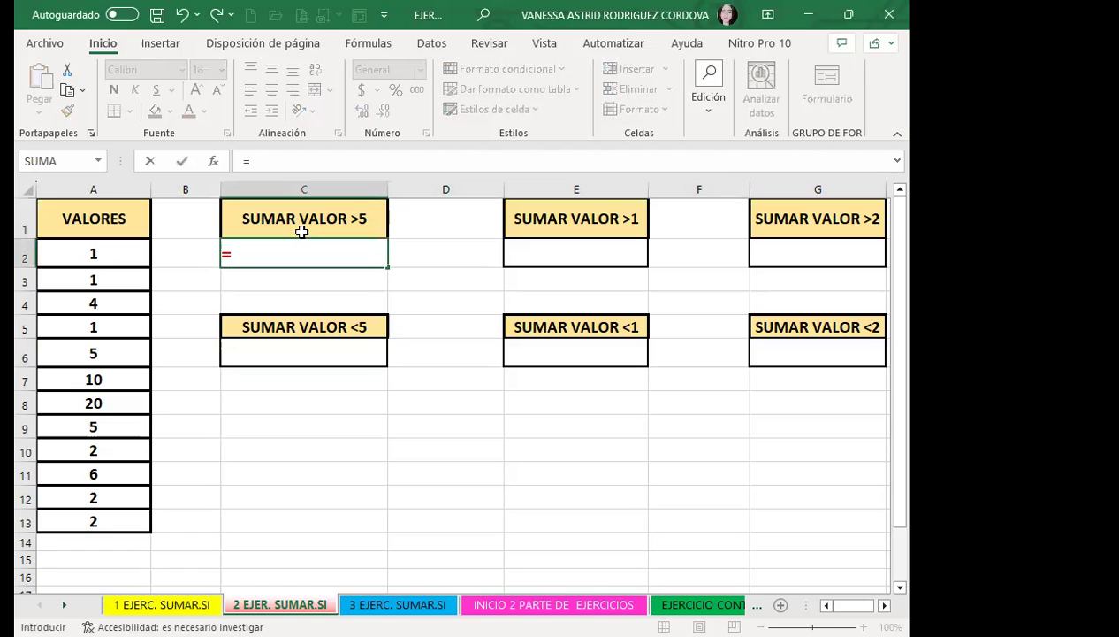
pyautogui.write('SUMAR')
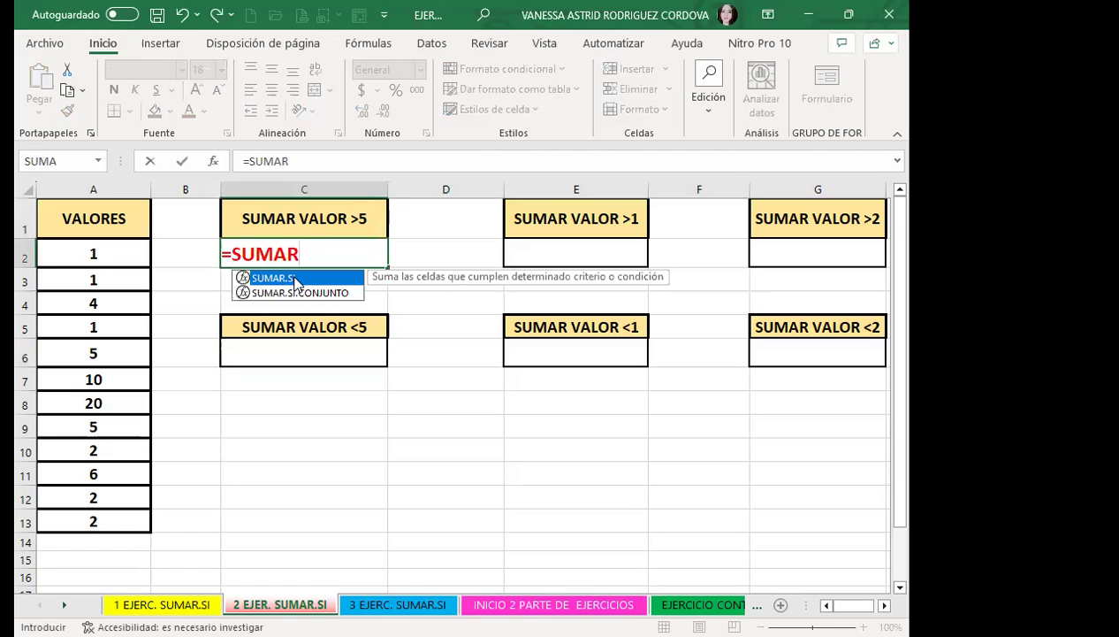
pyautogui.press('Tab')
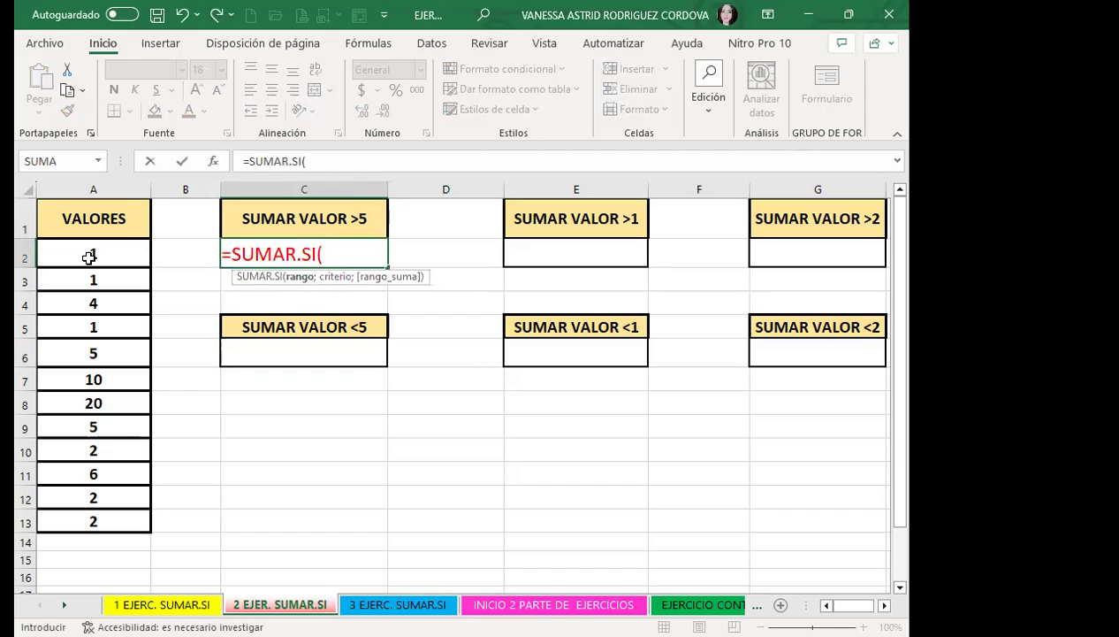
pyautogui.click(90, 255)
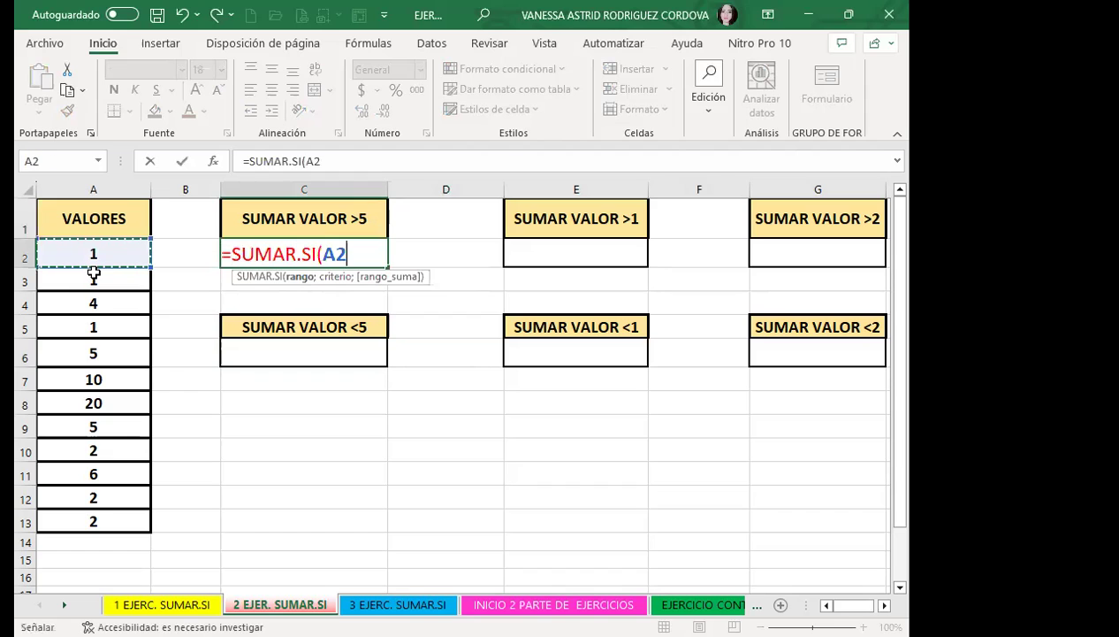
pyautogui.keyDown('shift'); pyautogui.click(93, 517); pyautogui.keyUp('shift')
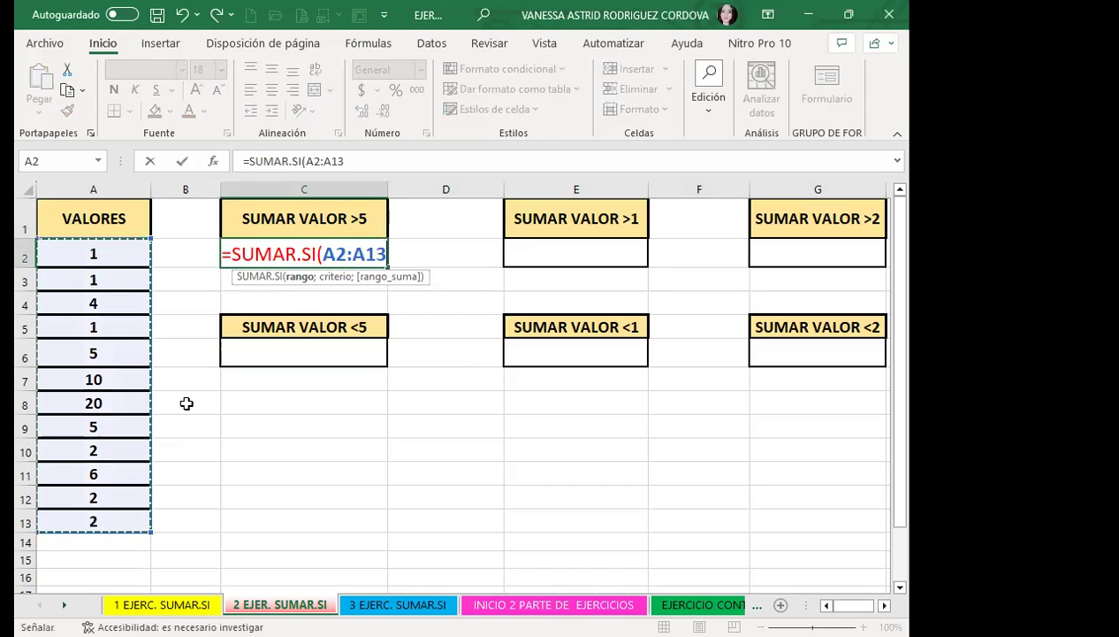
pyautogui.write(';')
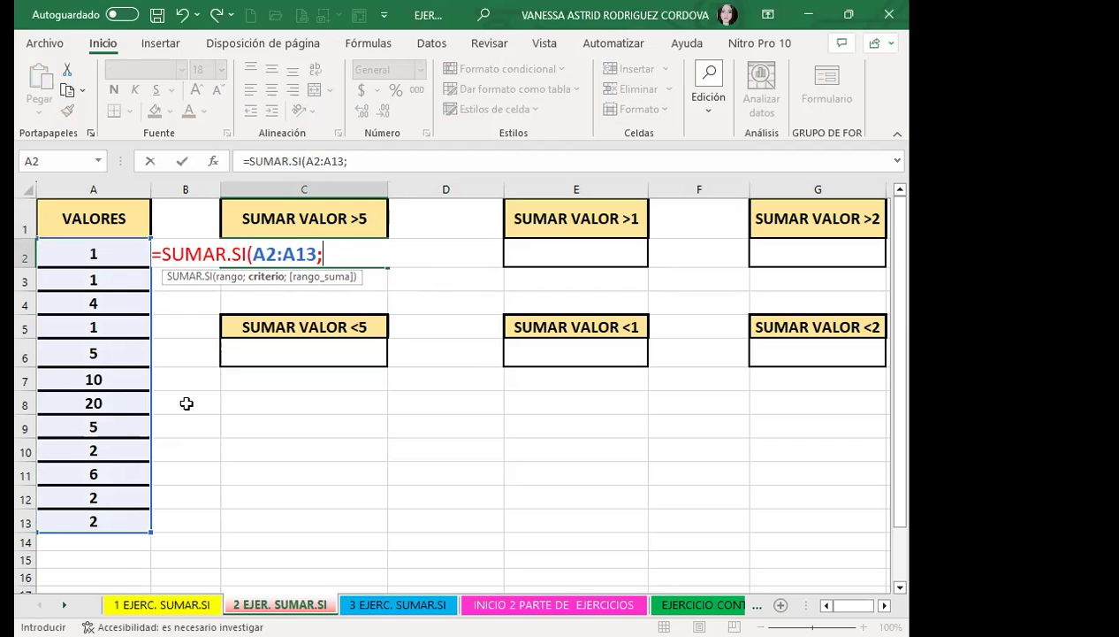
pyautogui.write('"')
pyautogui.write('>')
pyautogui.write('5')
pyautogui.write('"')
pyautogui.write(')')
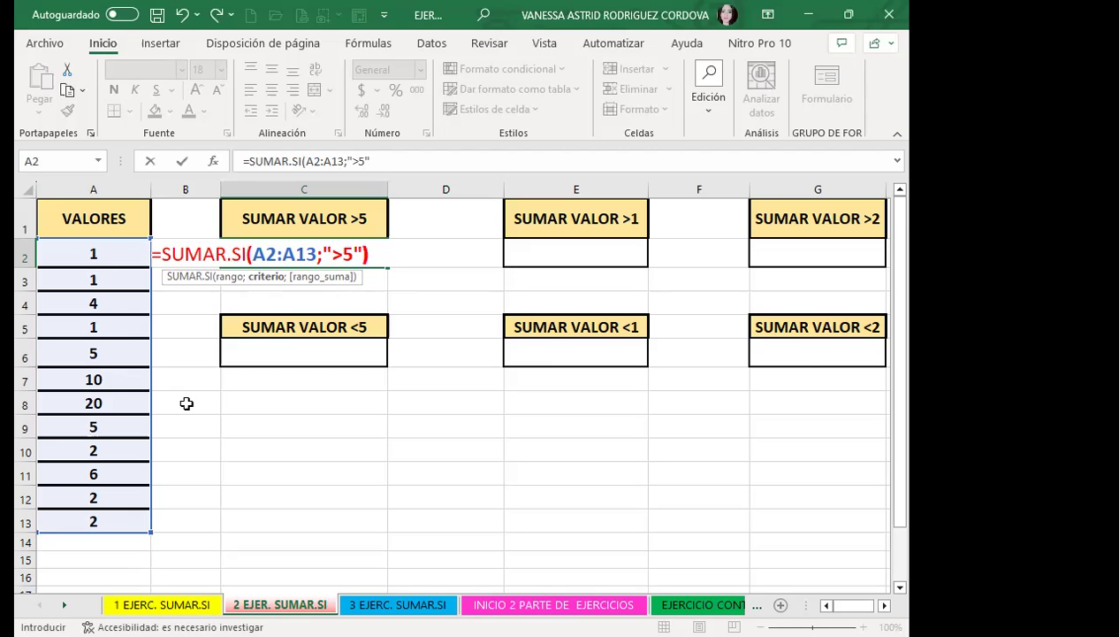
pyautogui.press('Return')
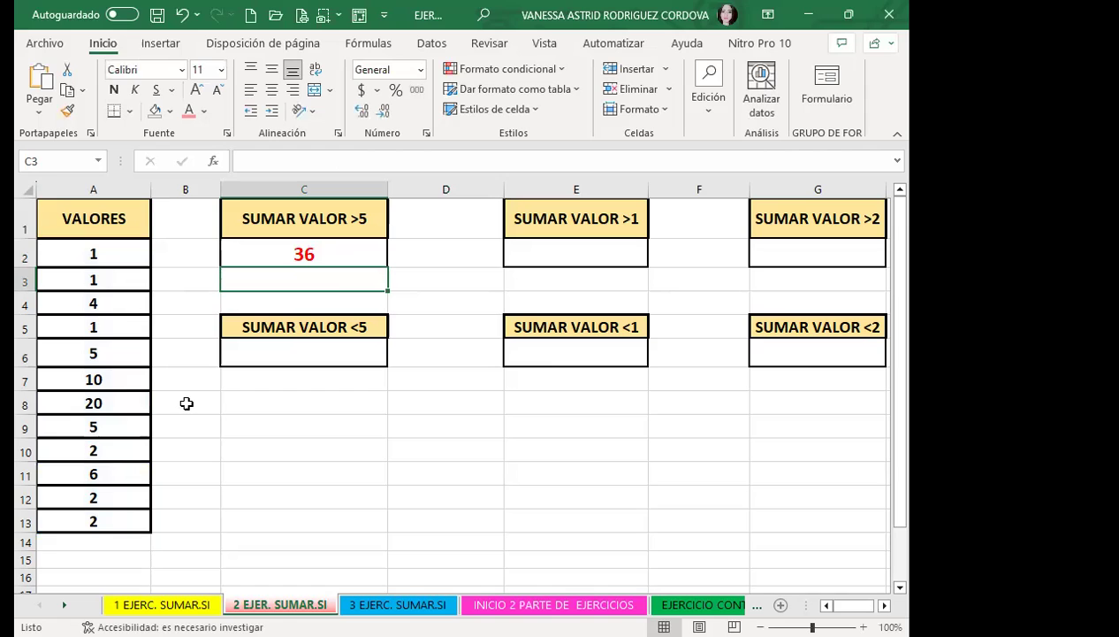
pyautogui.click(117, 378)
pyautogui.keyDown('ctrl'); pyautogui.click(114, 402); pyautogui.keyUp('ctrl')
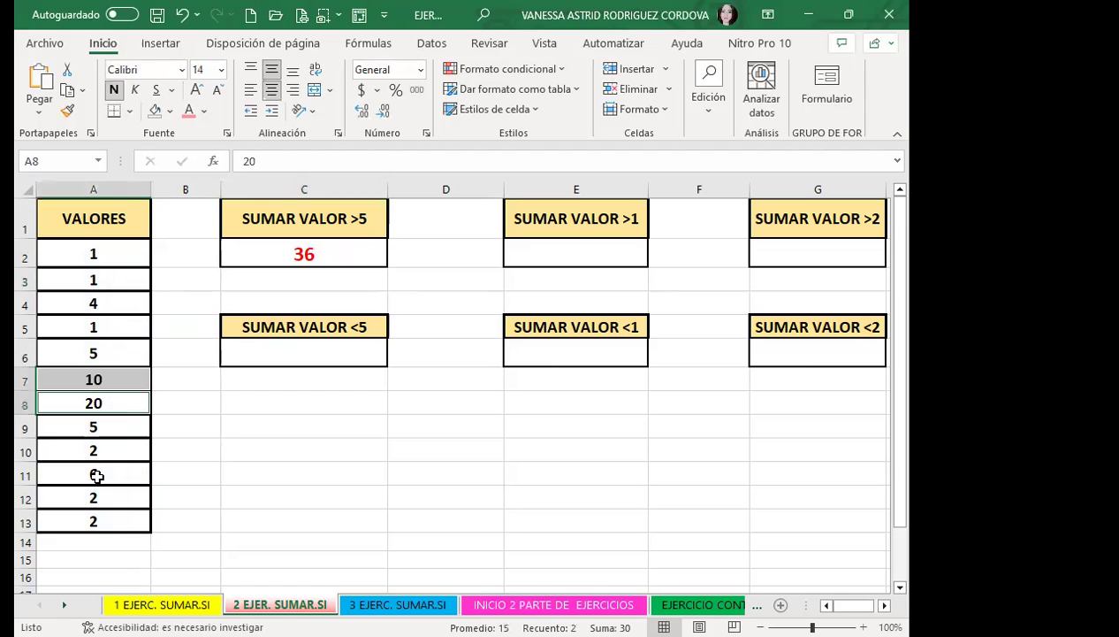
pyautogui.keyDown('ctrl'); pyautogui.click(96, 476); pyautogui.keyUp('ctrl')
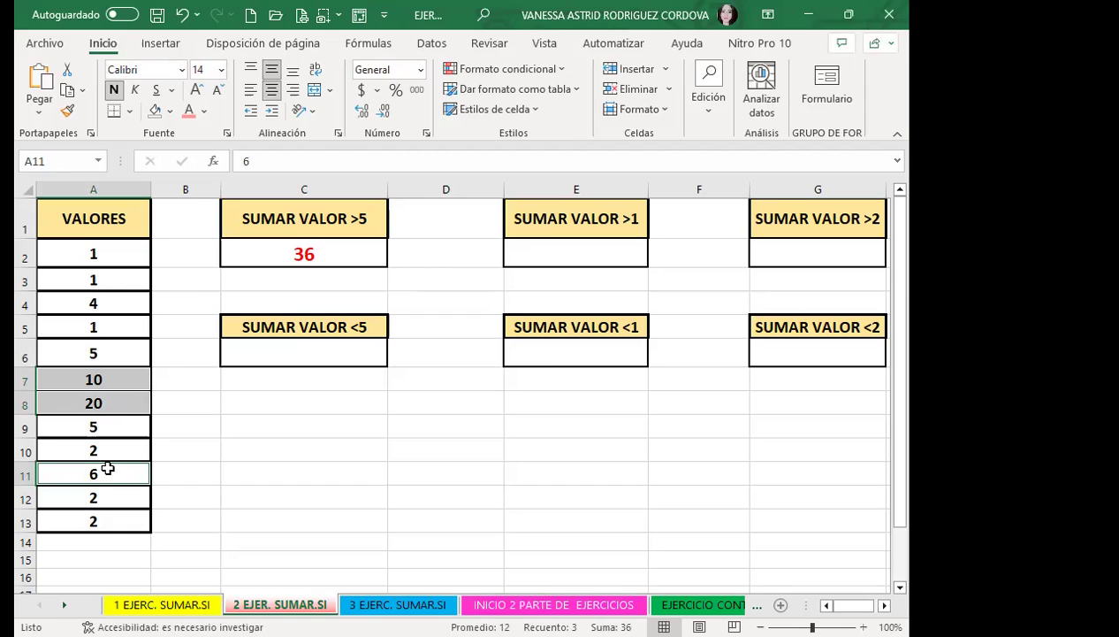
pyautogui.click(320, 352)
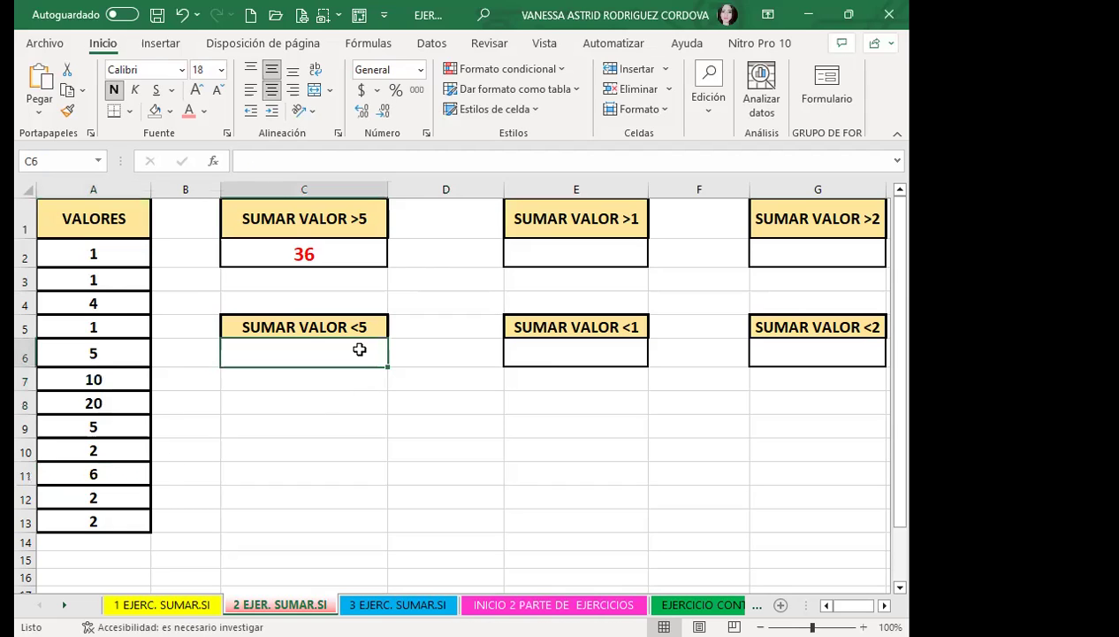
# Enter =SUMAR.SI(A2:A13;"<5") in C6 to sum the values below 5, giving 13
pyautogui.write('=')
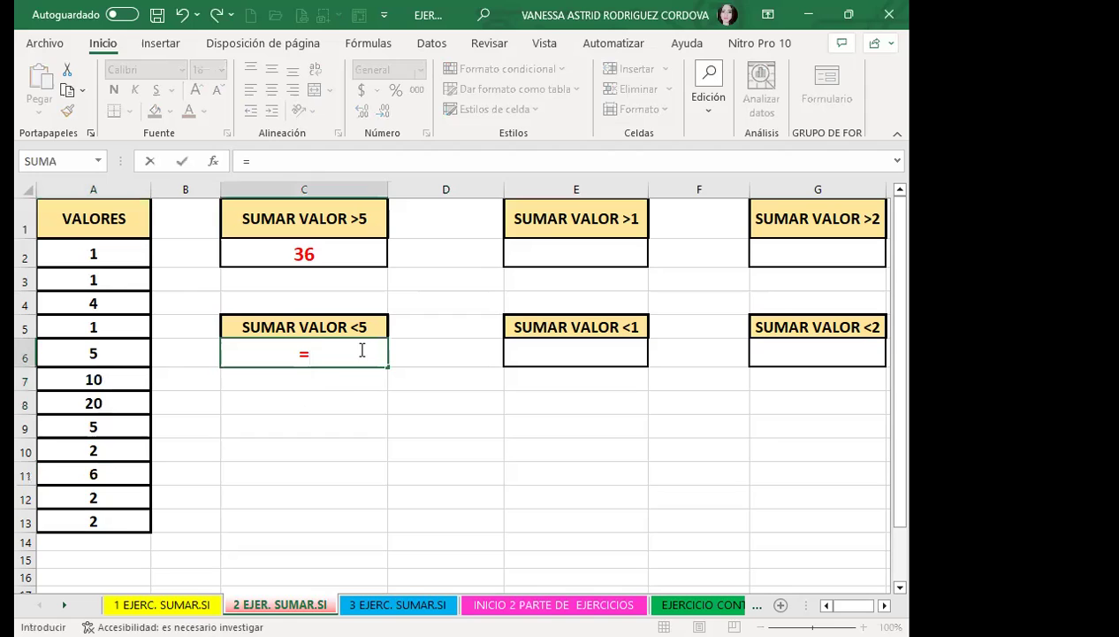
pyautogui.write('SUMAR')
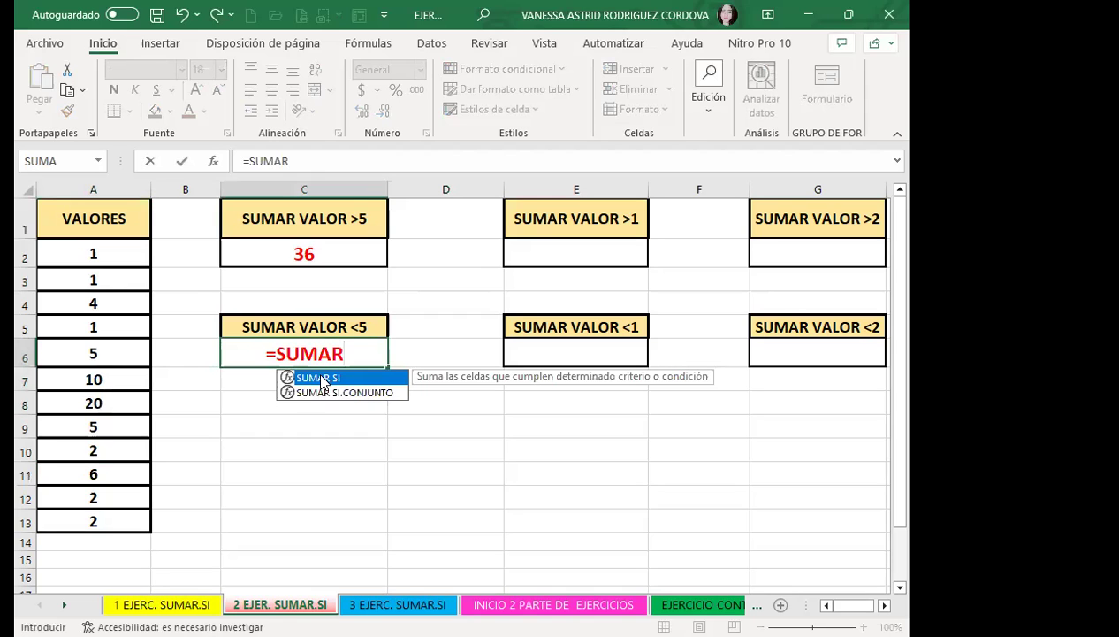
pyautogui.doubleClick(321, 375)
pyautogui.click(112, 254)
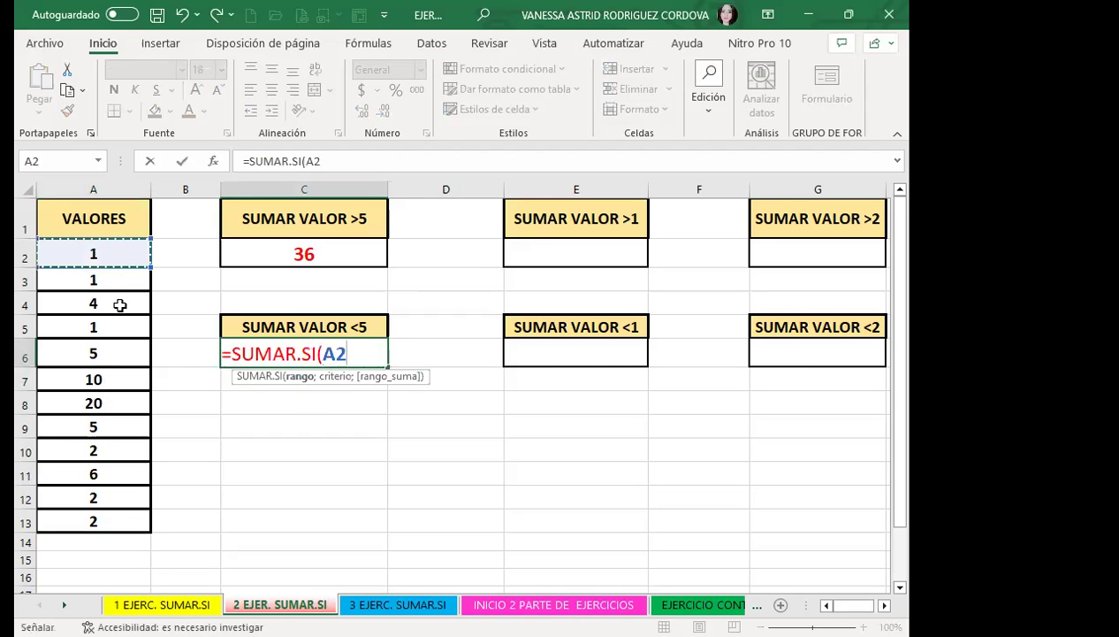
pyautogui.keyDown('shift'); pyautogui.click(121, 512); pyautogui.keyUp('shift')
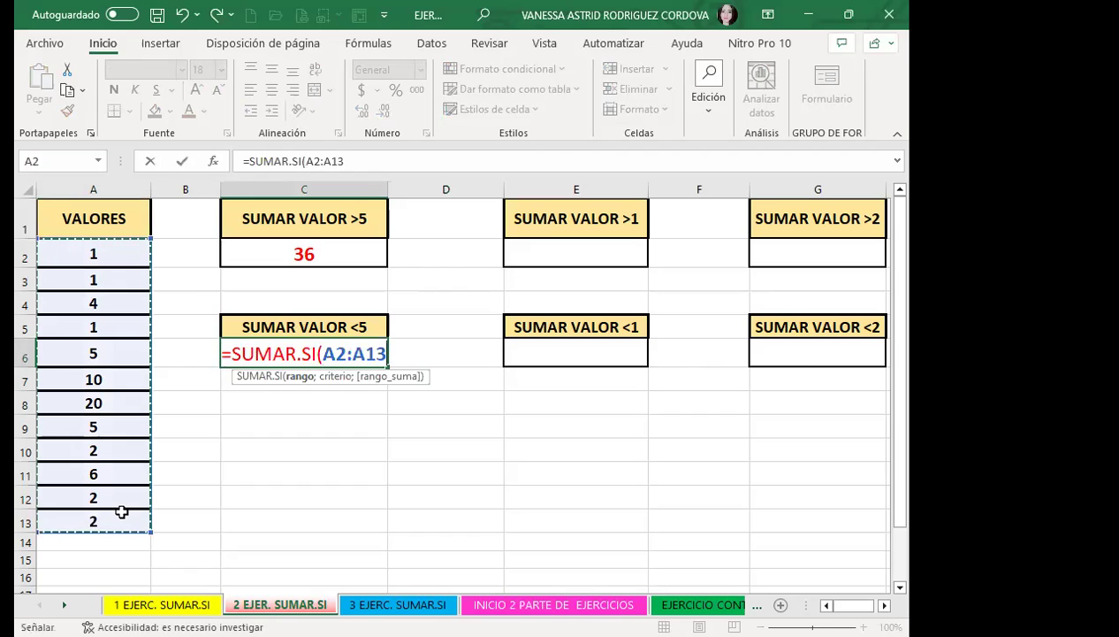
pyautogui.write(';"<')
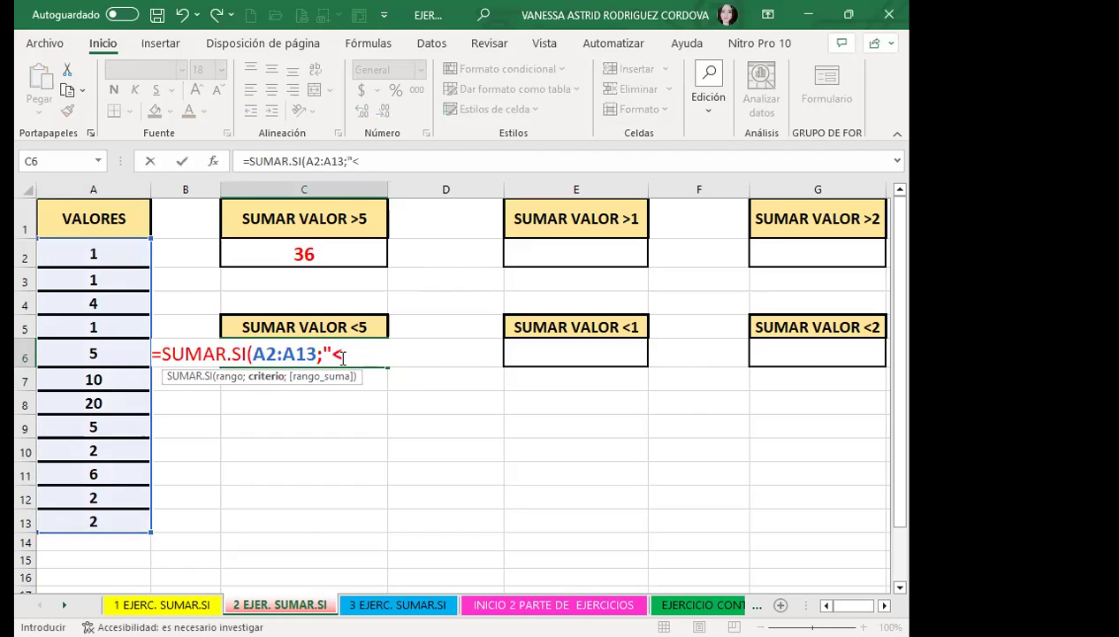
pyautogui.write('5"')
pyautogui.press('Return')
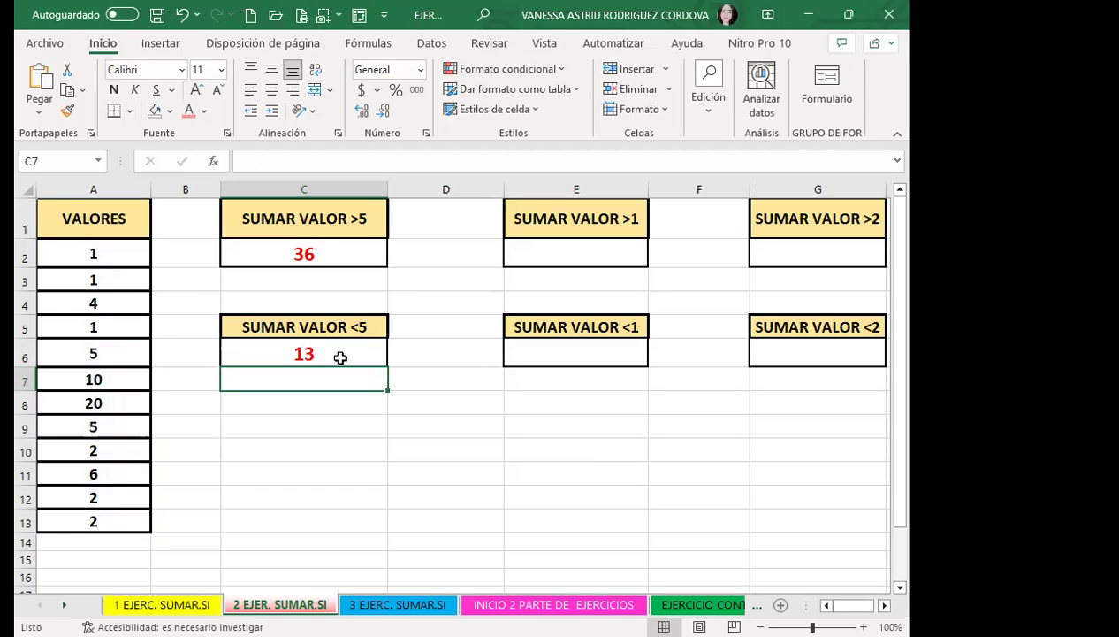
pyautogui.click(553, 350)
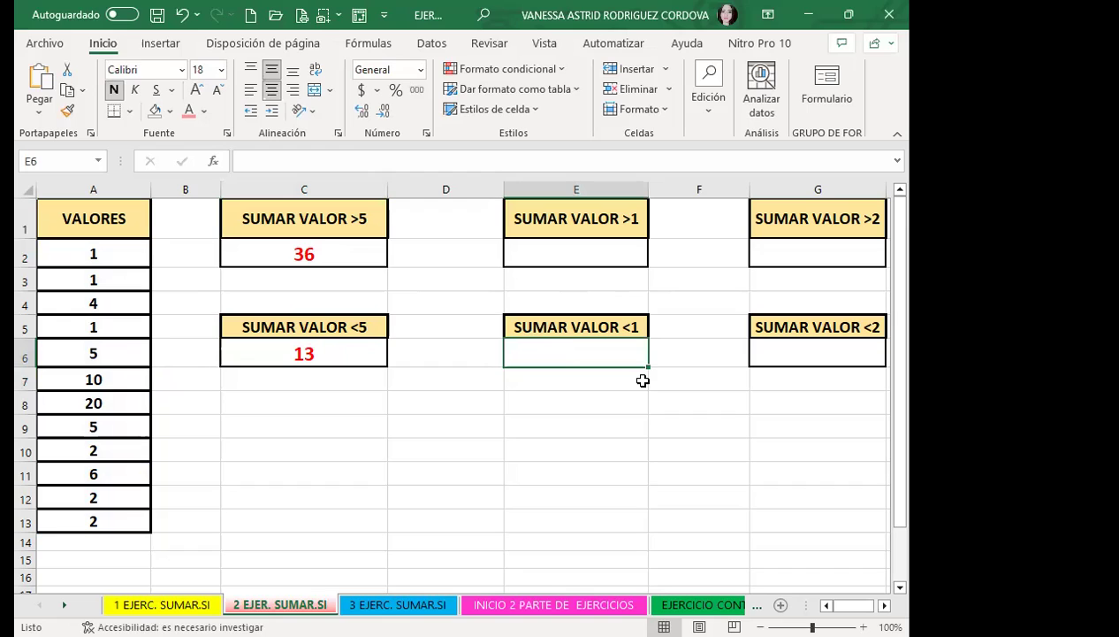
# Type the criterion <5 in C7 and give it the SUMAR VALOR <5 header's formatting
pyautogui.click(333, 380)
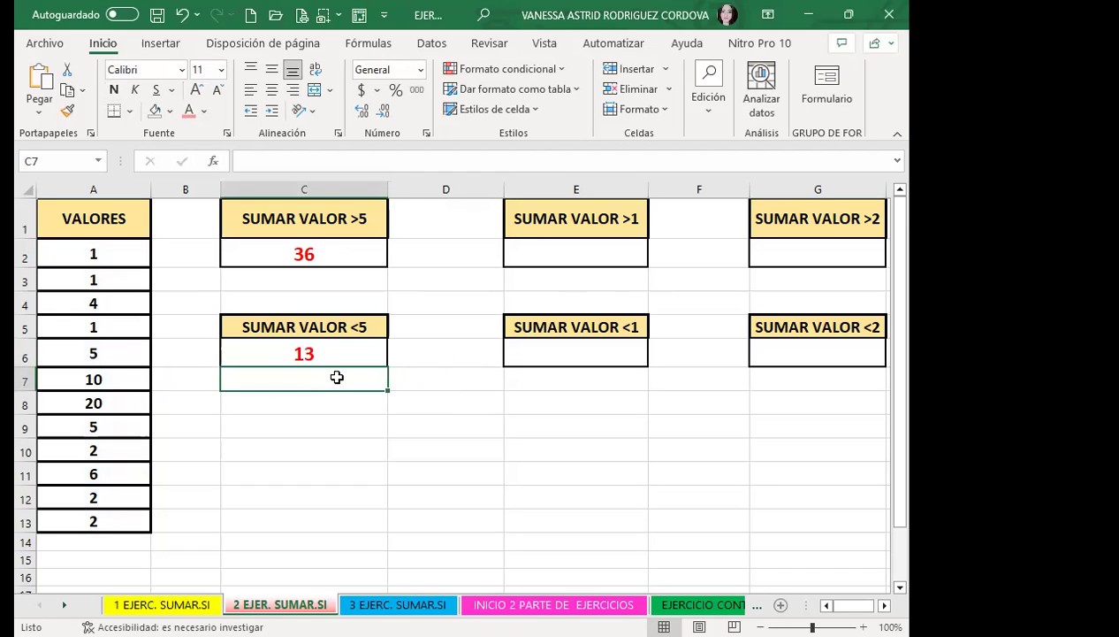
pyautogui.write('<')
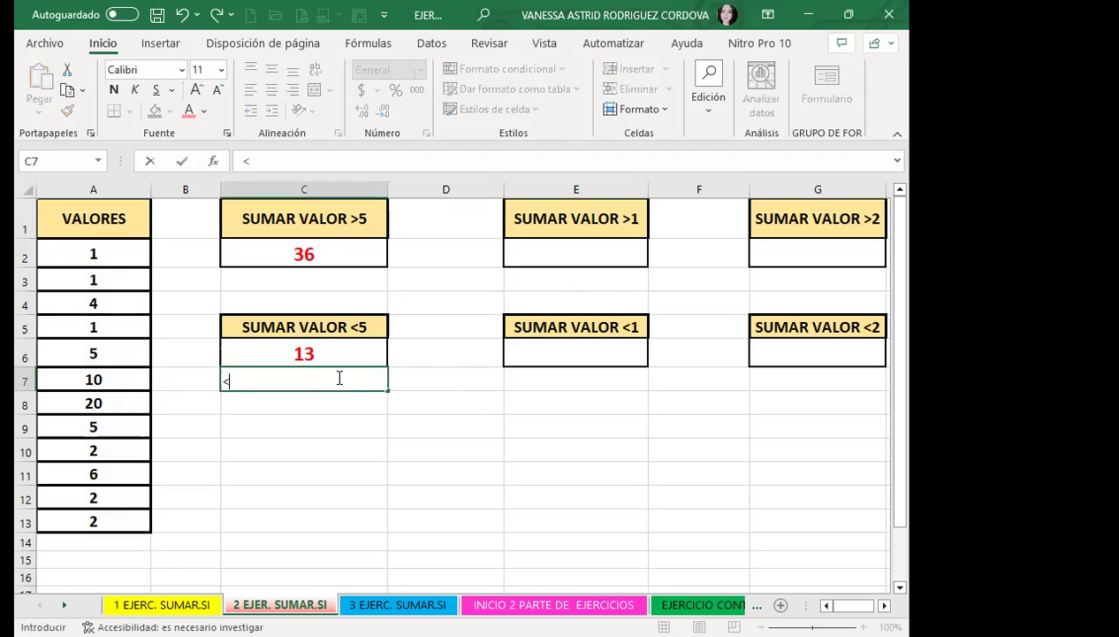
pyautogui.write('5')
pyautogui.press('BackSpace')
pyautogui.press('Return')
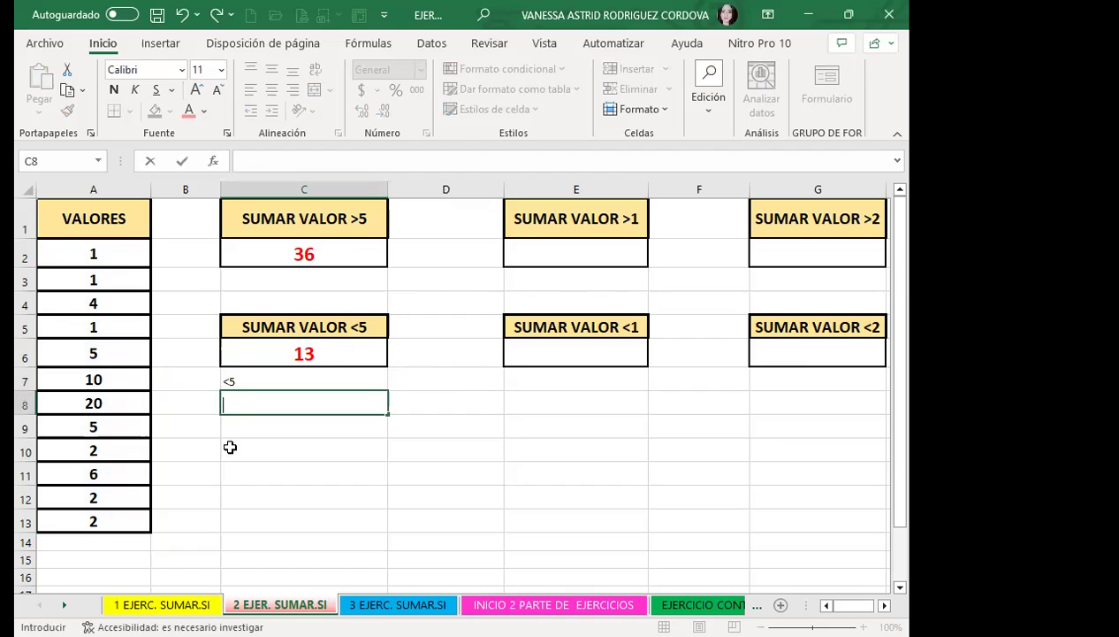
pyautogui.click(230, 448)
pyautogui.click(237, 380)
pyautogui.click(268, 327)
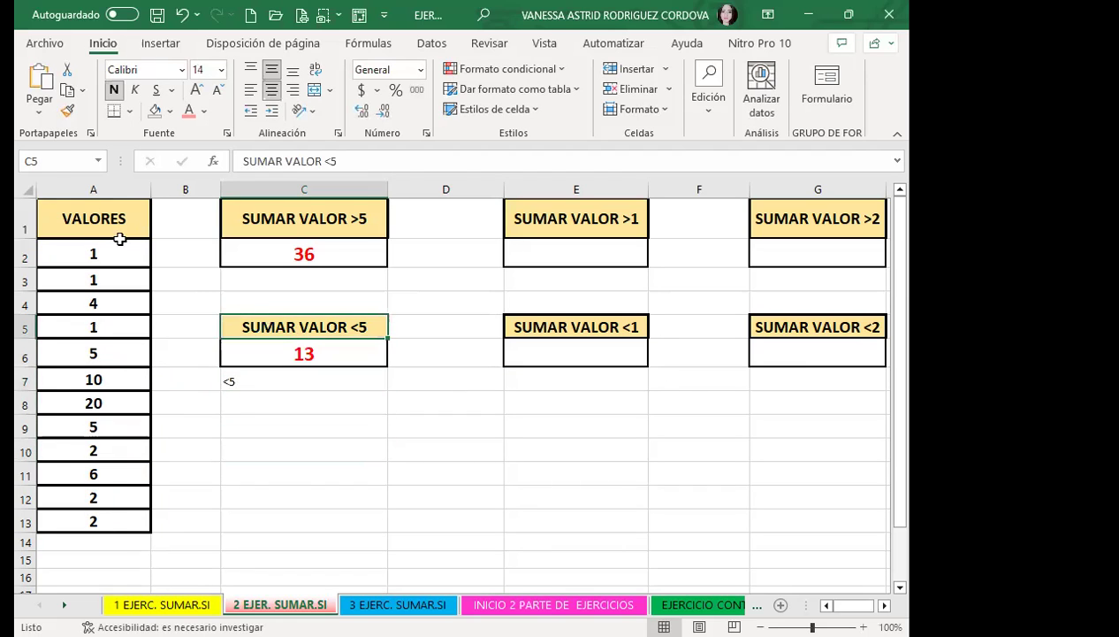
pyautogui.click(65, 106)
pyautogui.click(263, 381)
# Enter =SUMAR.SI(A2:A13;C7) in C8, using the C7 criterion, returning 13
pyautogui.click(291, 415)
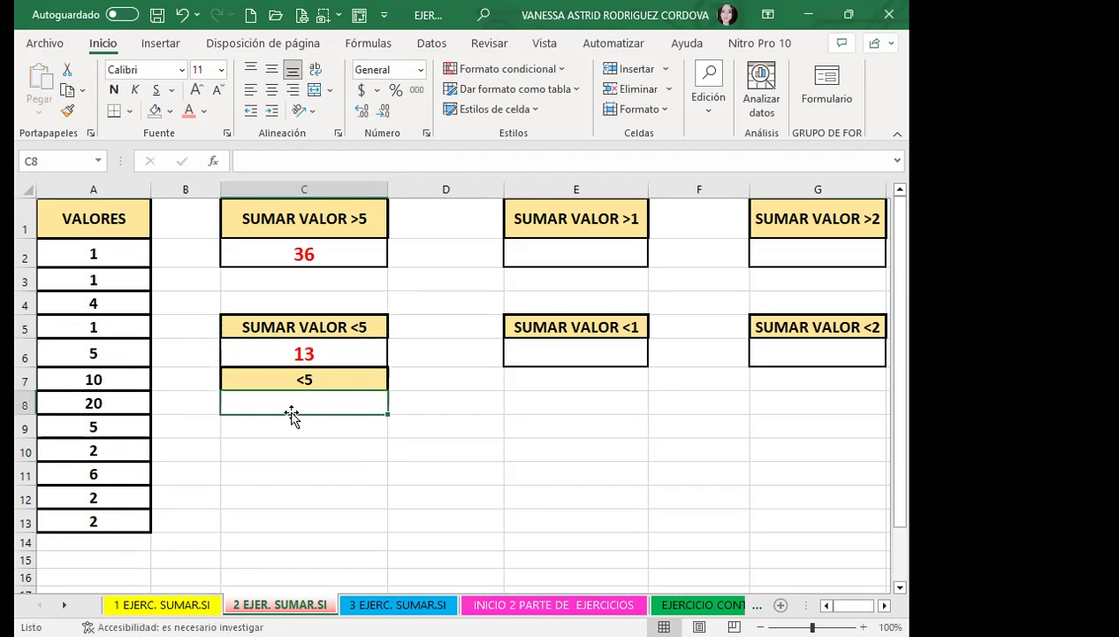
pyautogui.write('=')
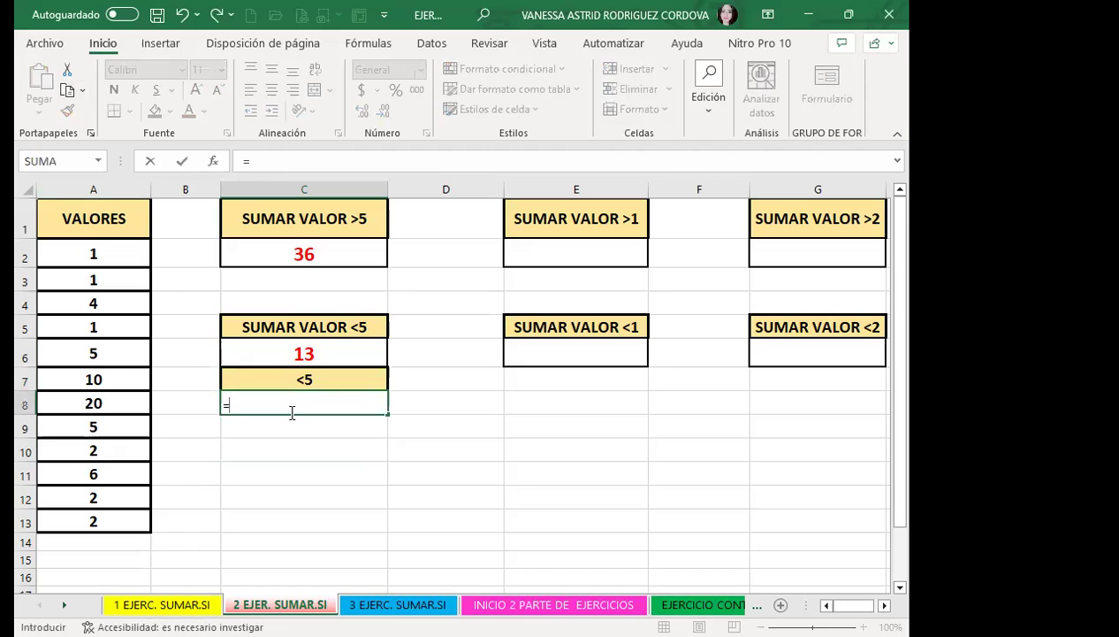
pyautogui.write('SUMAR')
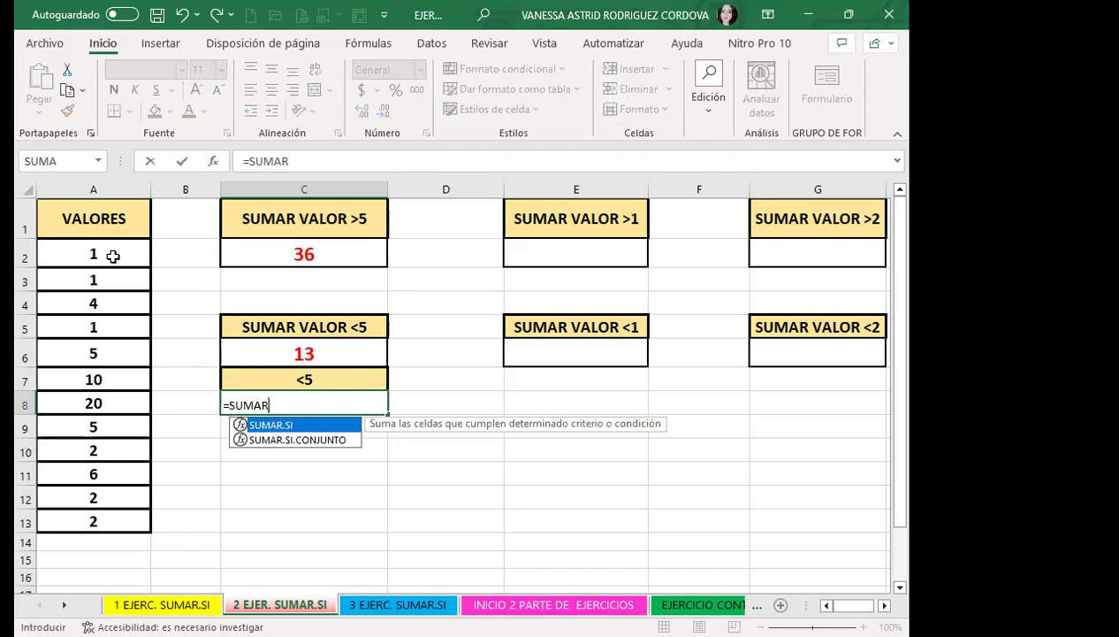
pyautogui.press('Tab')
pyautogui.moveTo(112, 254); pyautogui.dragTo(110, 502)
pyautogui.write(';')
pyautogui.click(351, 383)
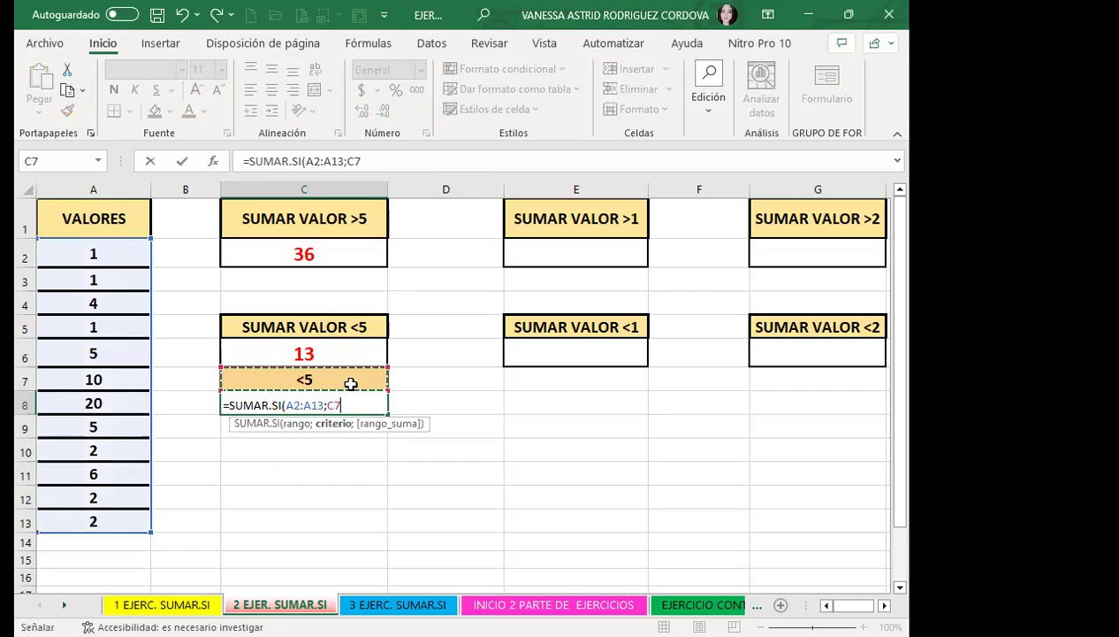
pyautogui.press('Return')
# Copy C6's large red style onto C8 with Format Painter
pyautogui.click(311, 399)
pyautogui.click(261, 353)
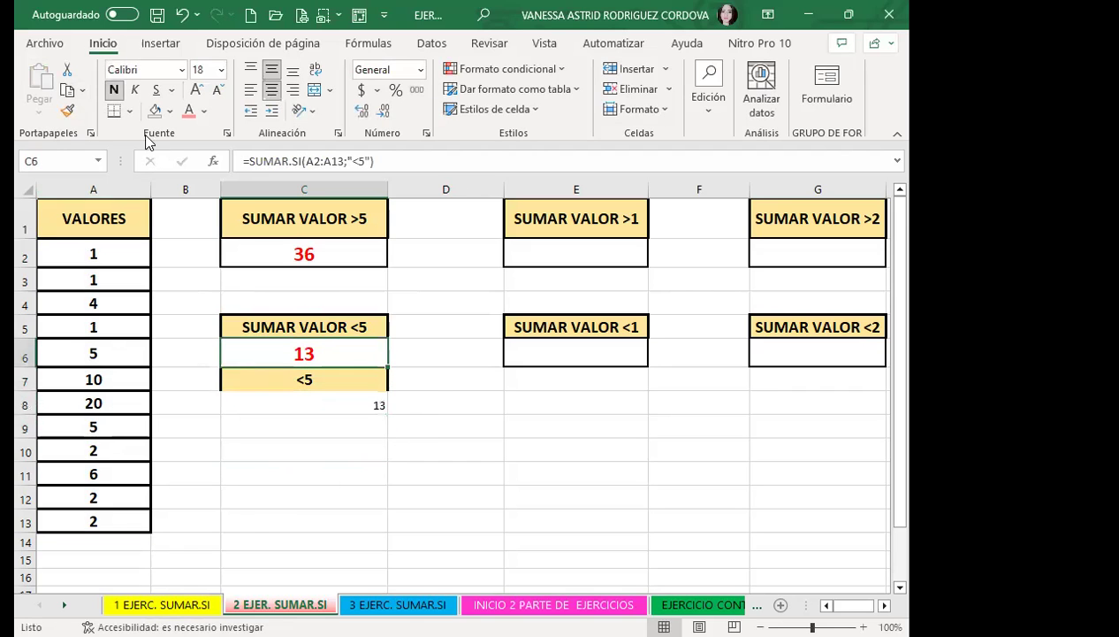
pyautogui.click(67, 110)
pyautogui.click(301, 405)
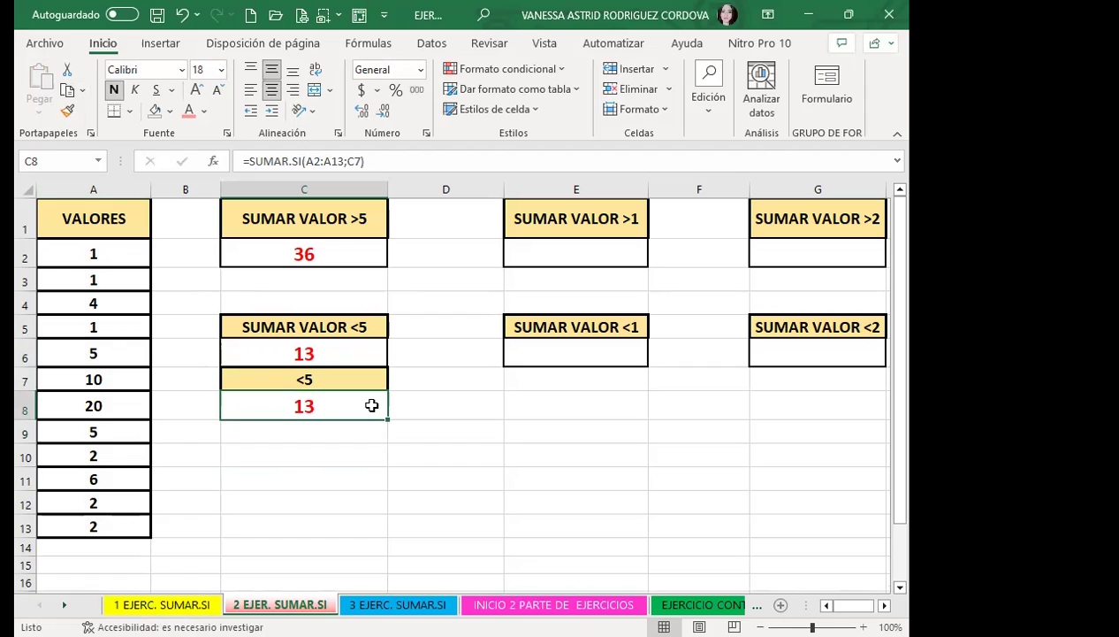
pyautogui.click(338, 354)
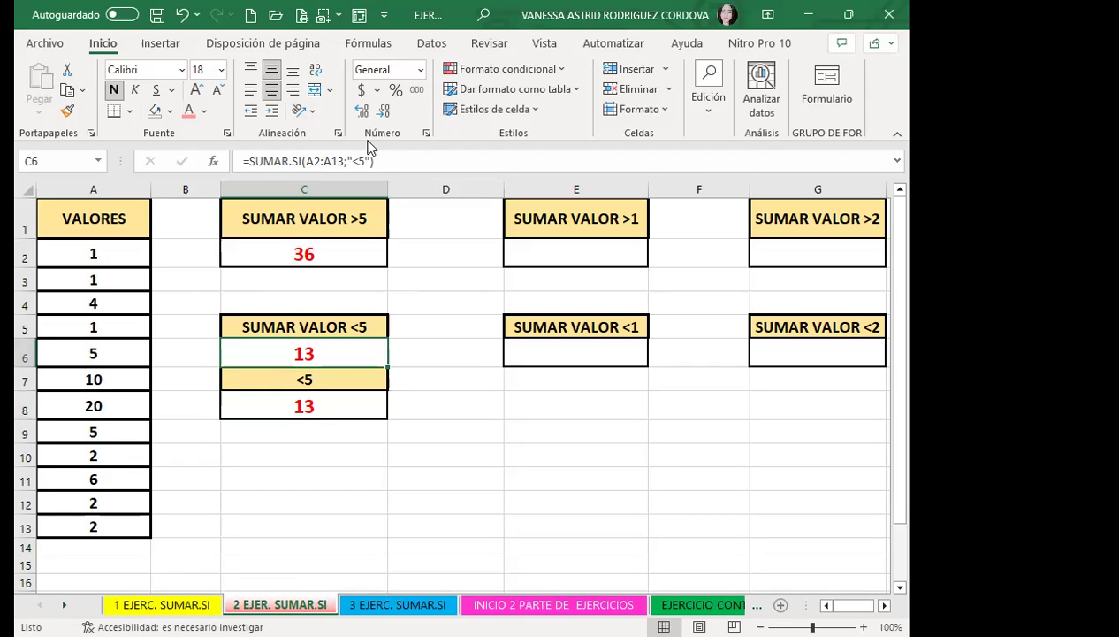
pyautogui.click(320, 405)
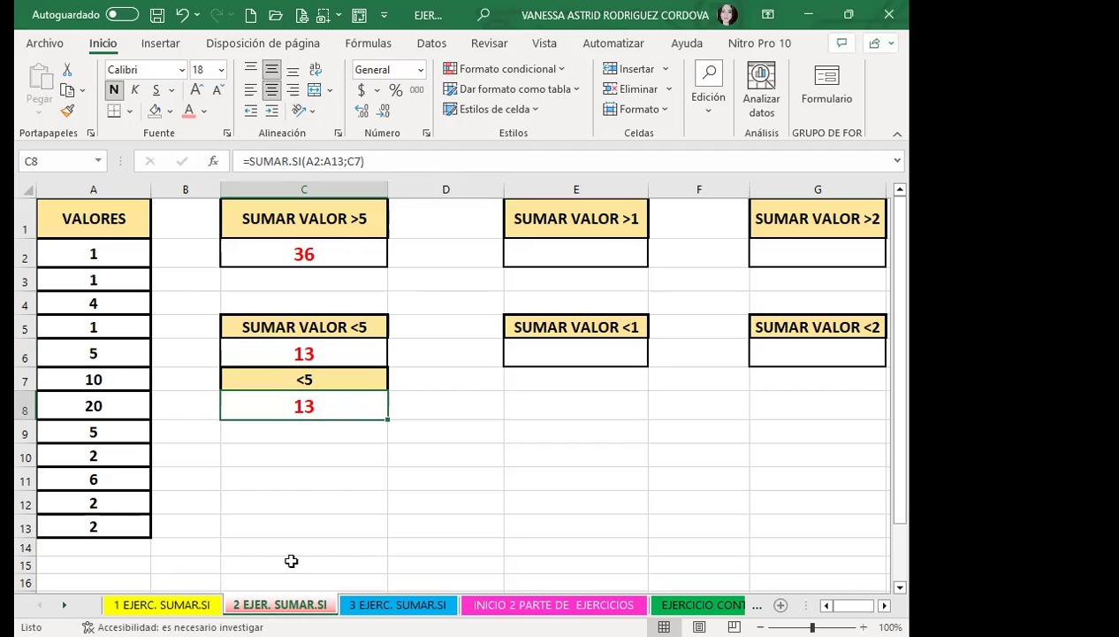
pyautogui.click(376, 601)
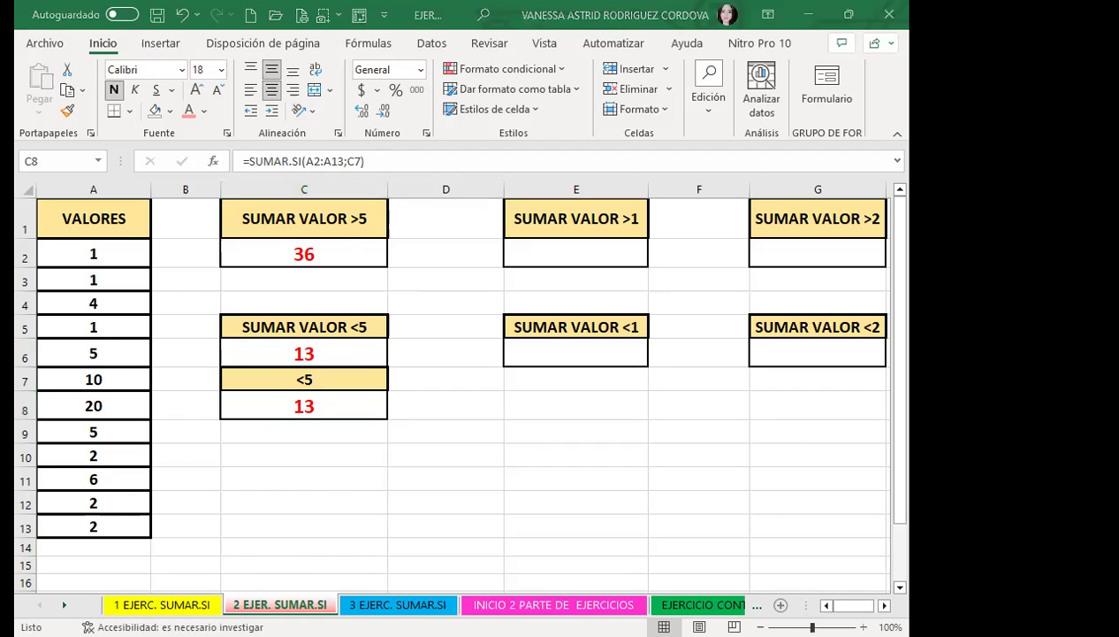
# Switch to the 3 EJERC. SUMAR.SI sheet with the VENDEDOR/MES/VENTAS table
pyautogui.click(389, 600)
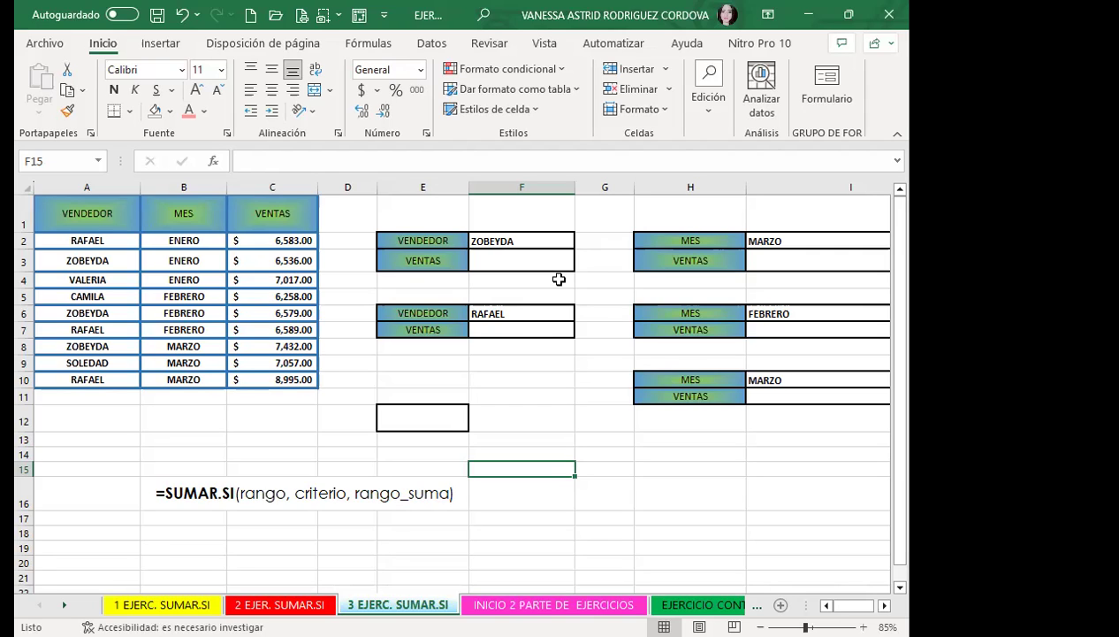
# Total the F2 seller's sales in F3 with =SUMAR.SI(A2:A10;F2;C2:C10), giving $20,547.00
pyautogui.click(531, 241)
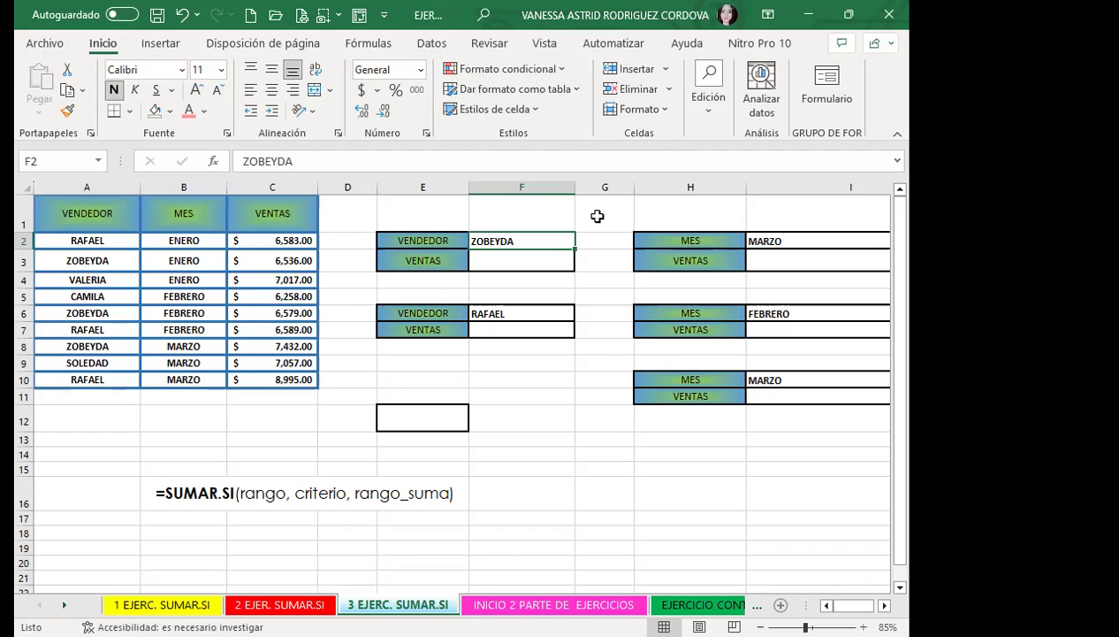
pyautogui.click(548, 257)
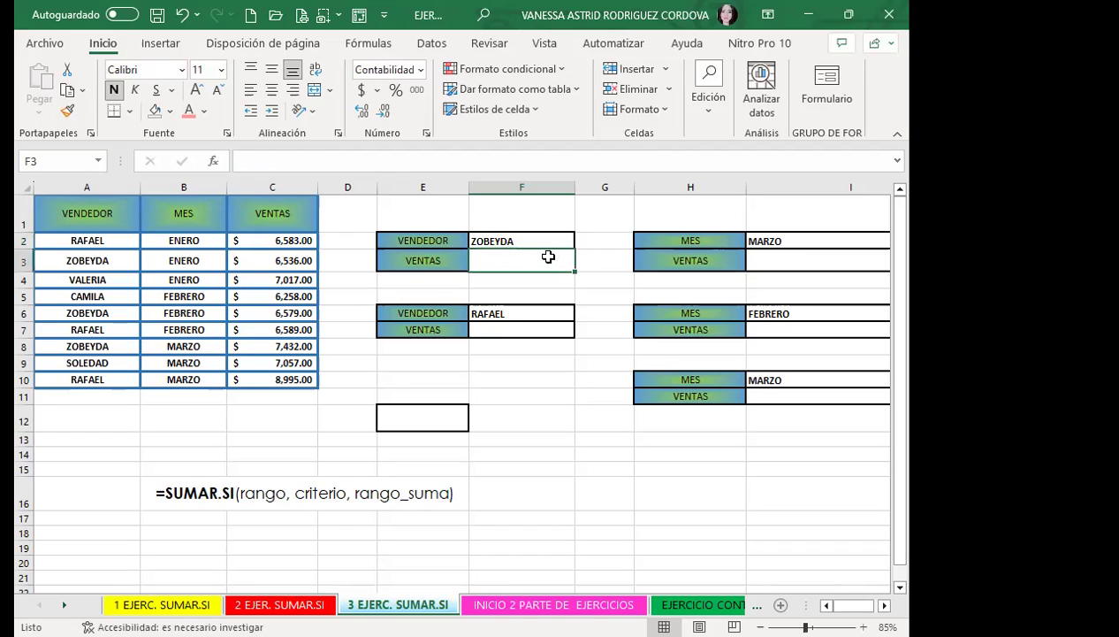
pyautogui.write('=SUMAR')
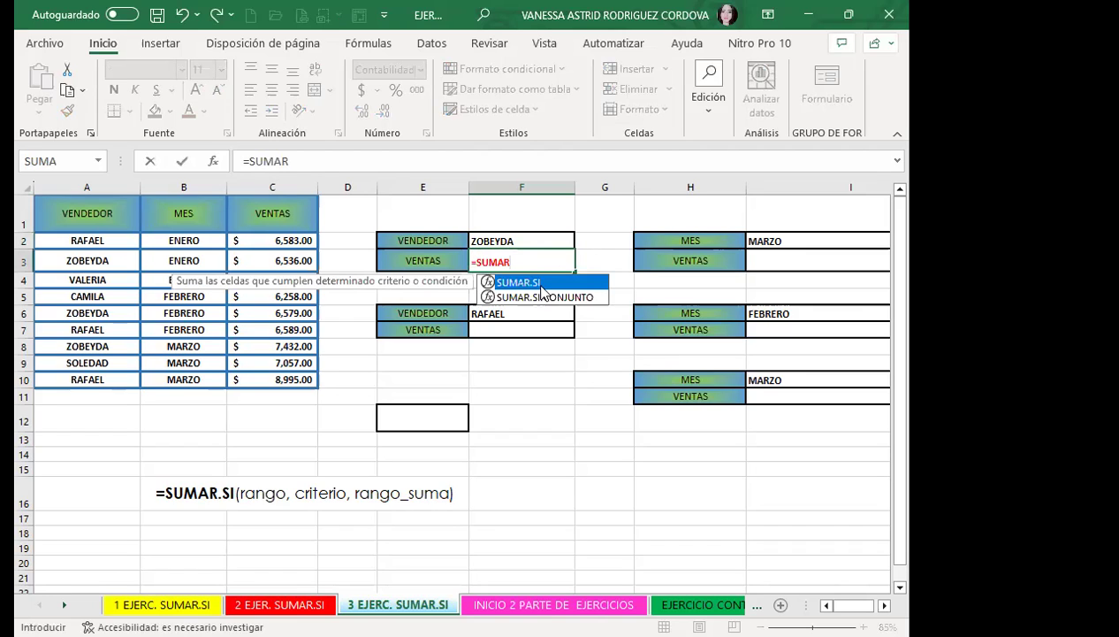
pyautogui.press('Tab')
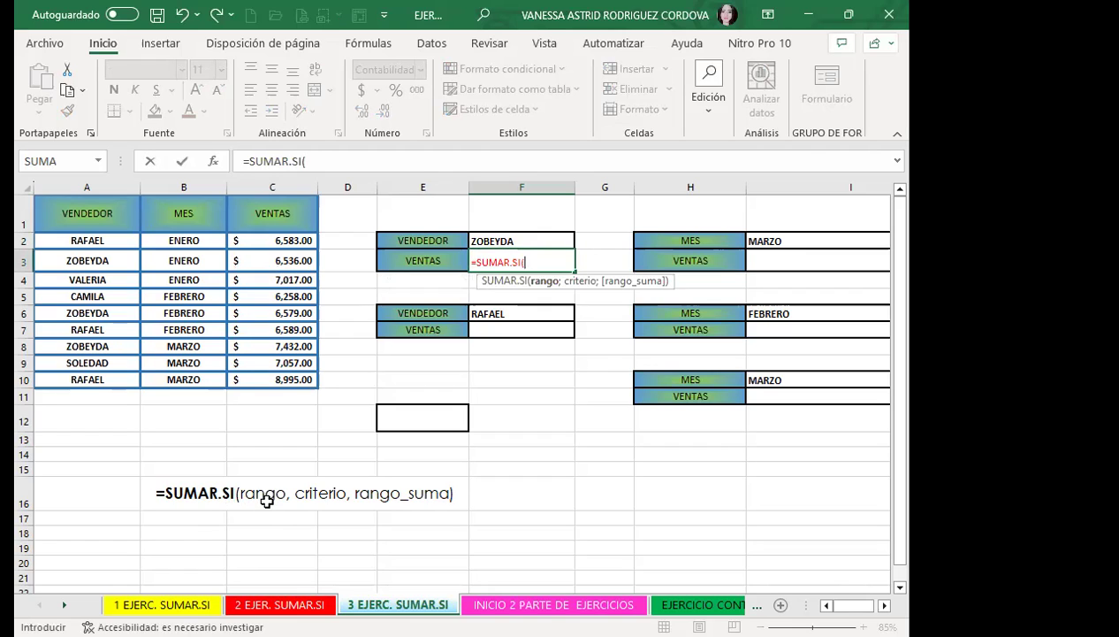
pyautogui.moveTo(105, 240); pyautogui.dragTo(103, 372)
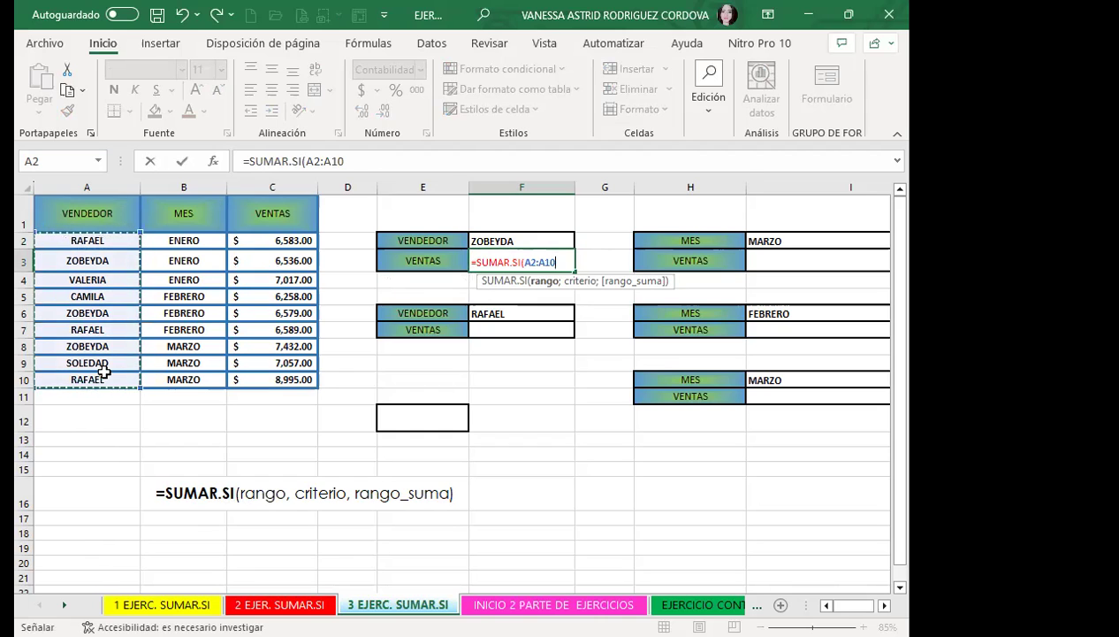
pyautogui.write(';')
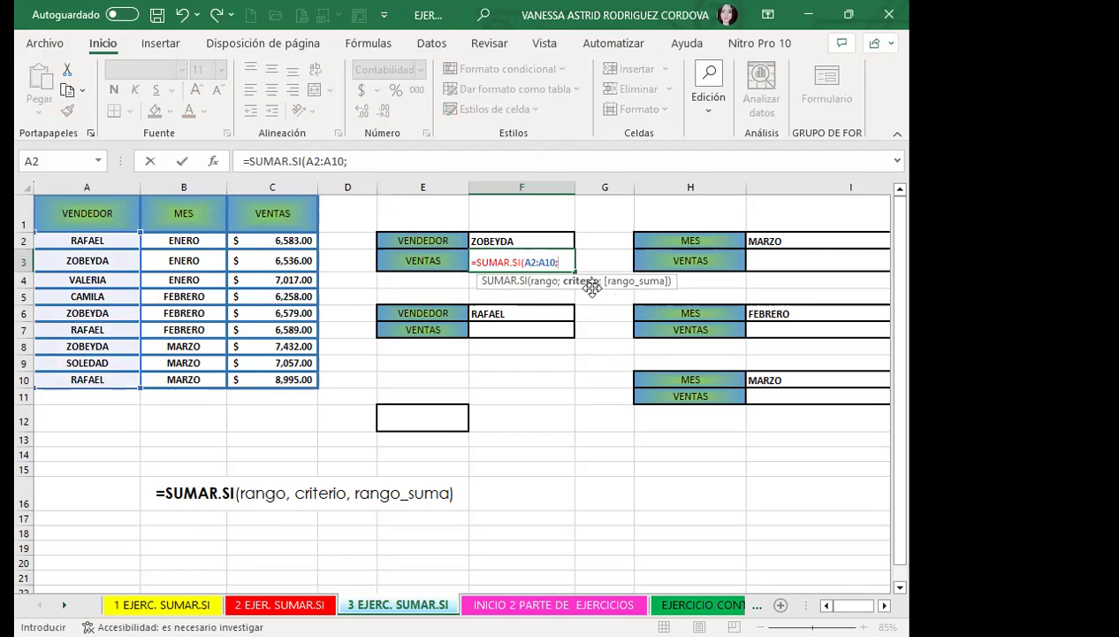
pyautogui.click(544, 232)
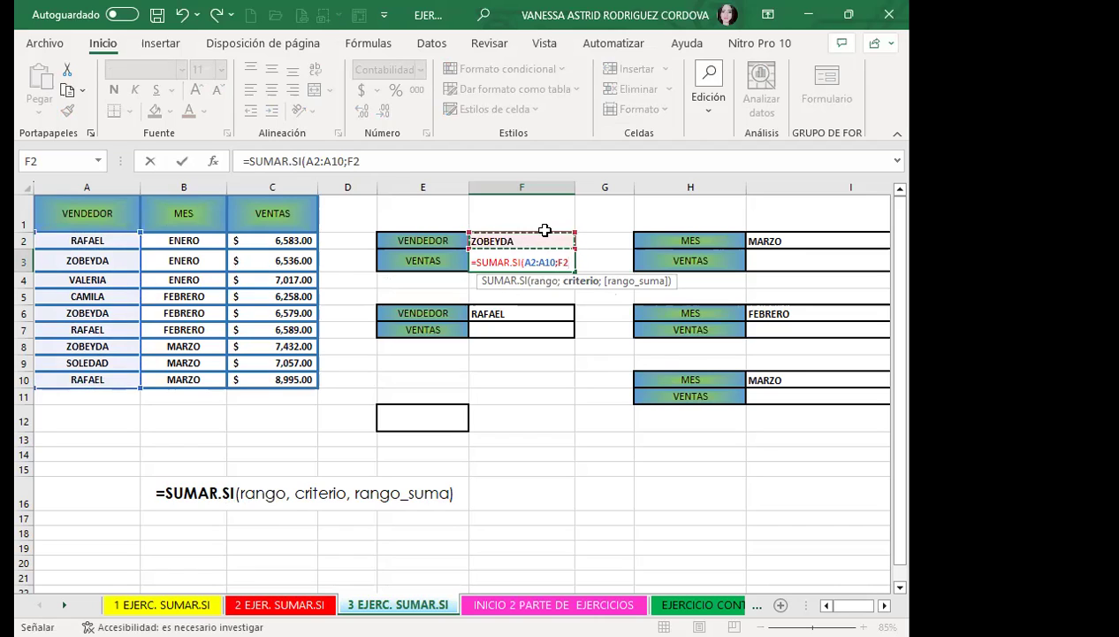
pyautogui.write(';')
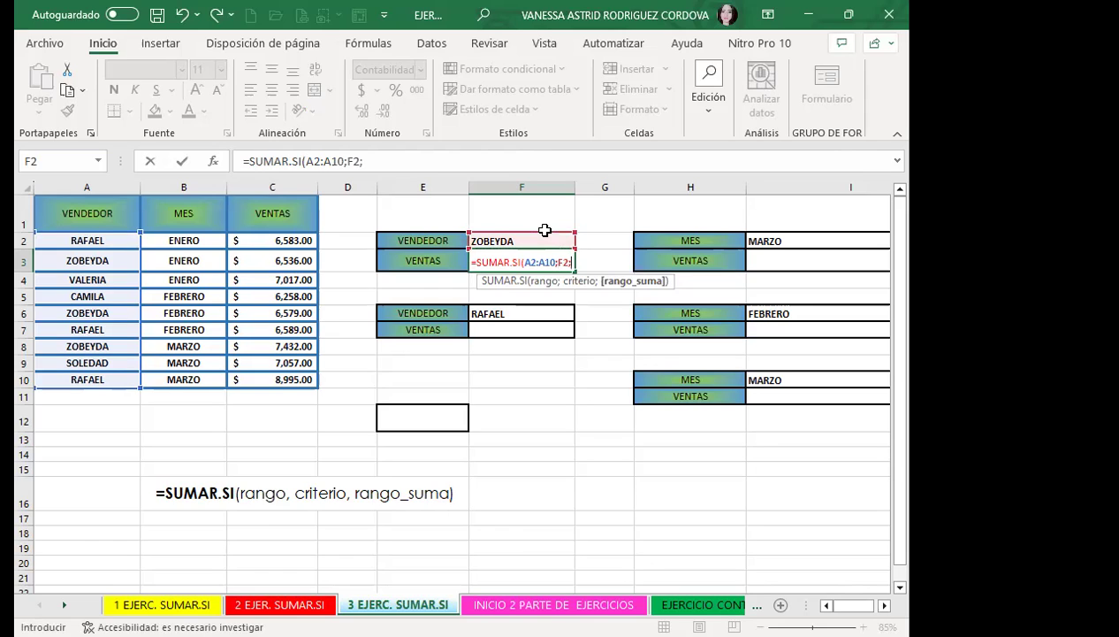
pyautogui.click(282, 239)
pyautogui.keyDown('shift'); pyautogui.click(266, 378); pyautogui.keyUp('shift')
pyautogui.press('Return')
pyautogui.click(527, 267)
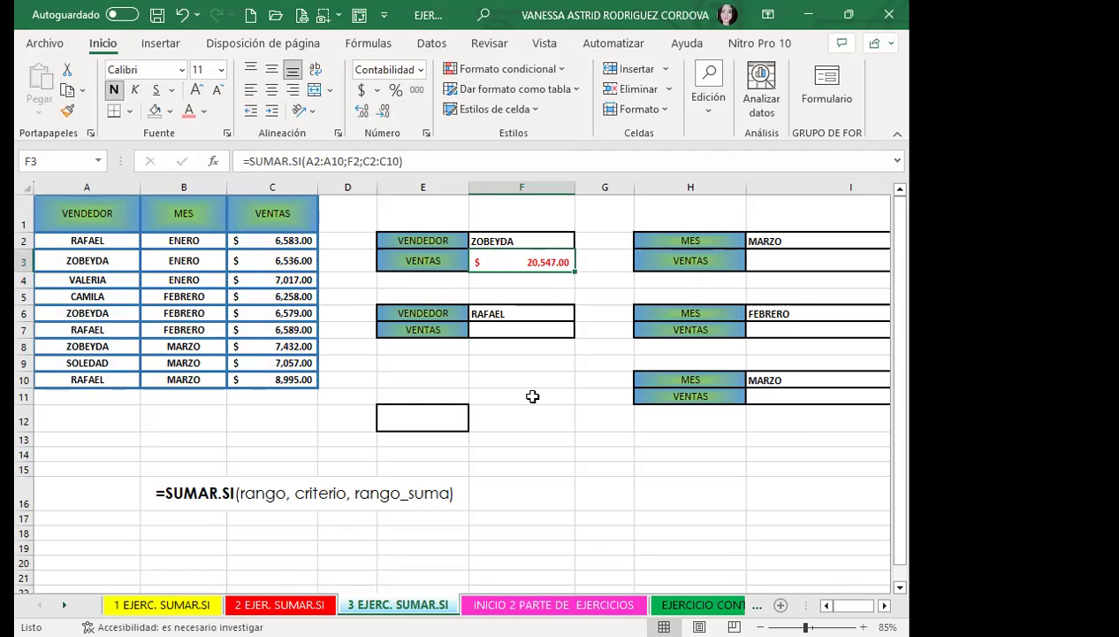
# Replace the seller name in F2 with another seller so F3 recalculates to $6,258.00
pyautogui.click(529, 238)
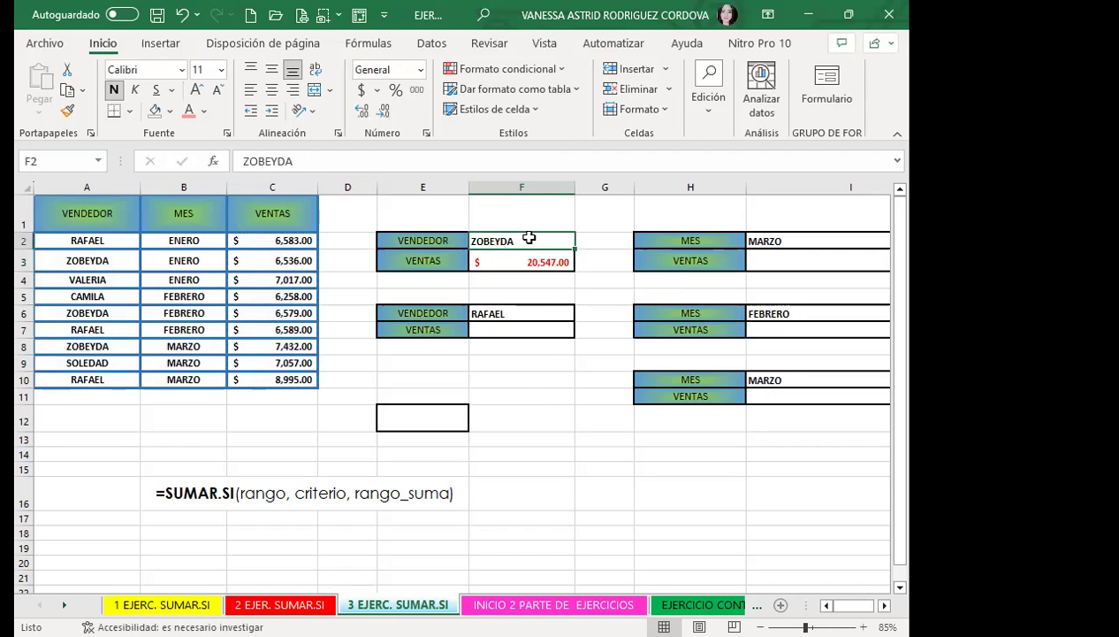
pyautogui.write('CAMILA')
pyautogui.press('Return')
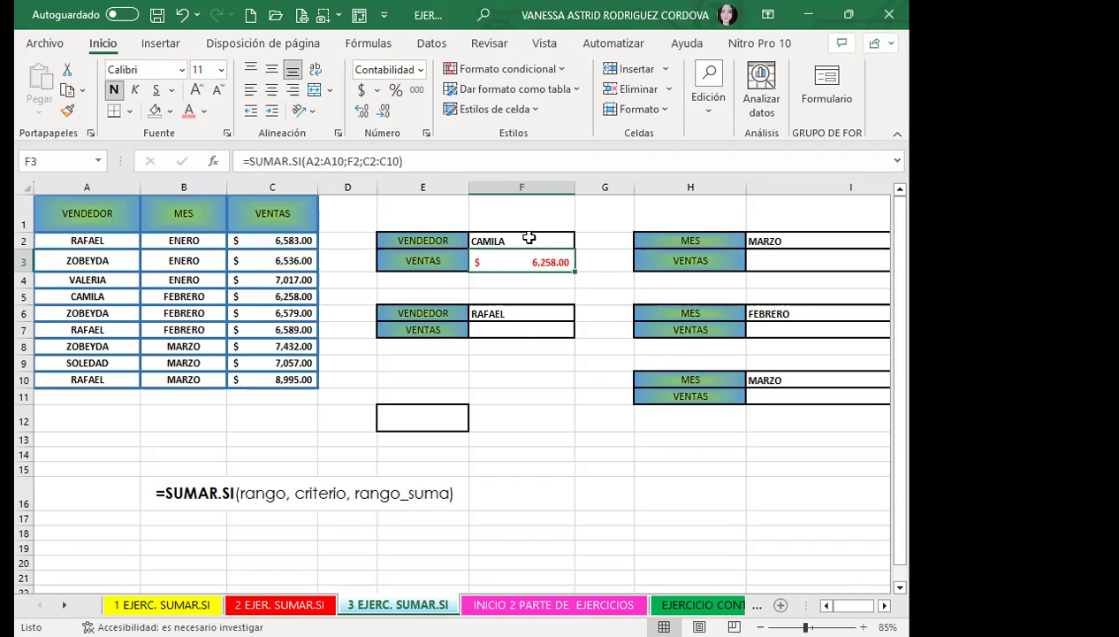
pyautogui.click(518, 327)
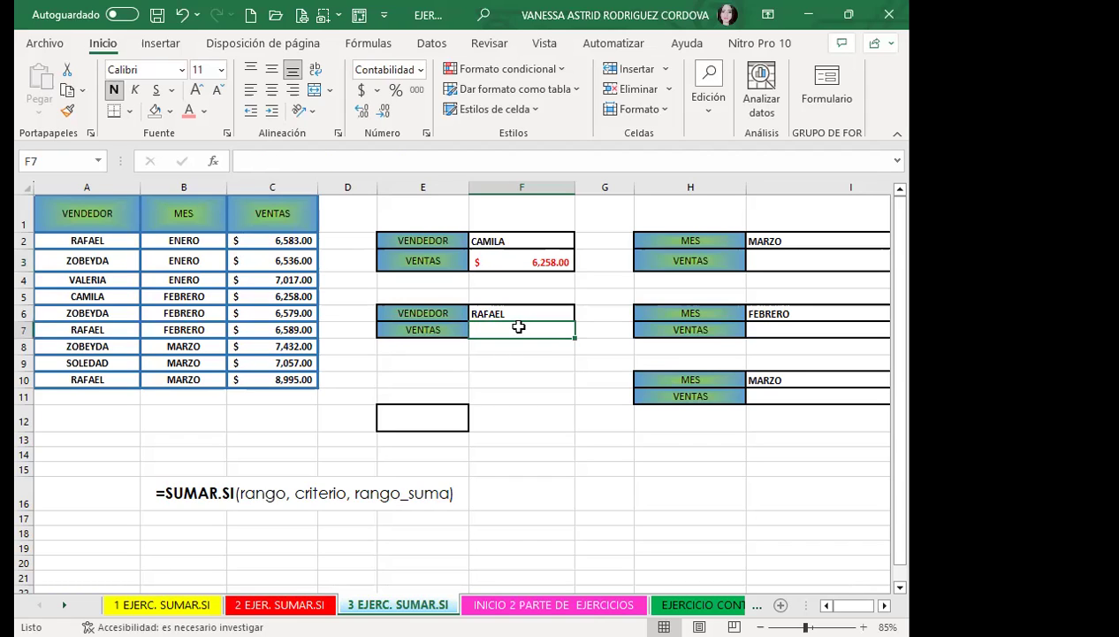
# Total the F6 seller's sales in F7 with =SUMAR.SI(A2:A10;F6;C2:C10), returning $22,167.00
pyautogui.write('=')
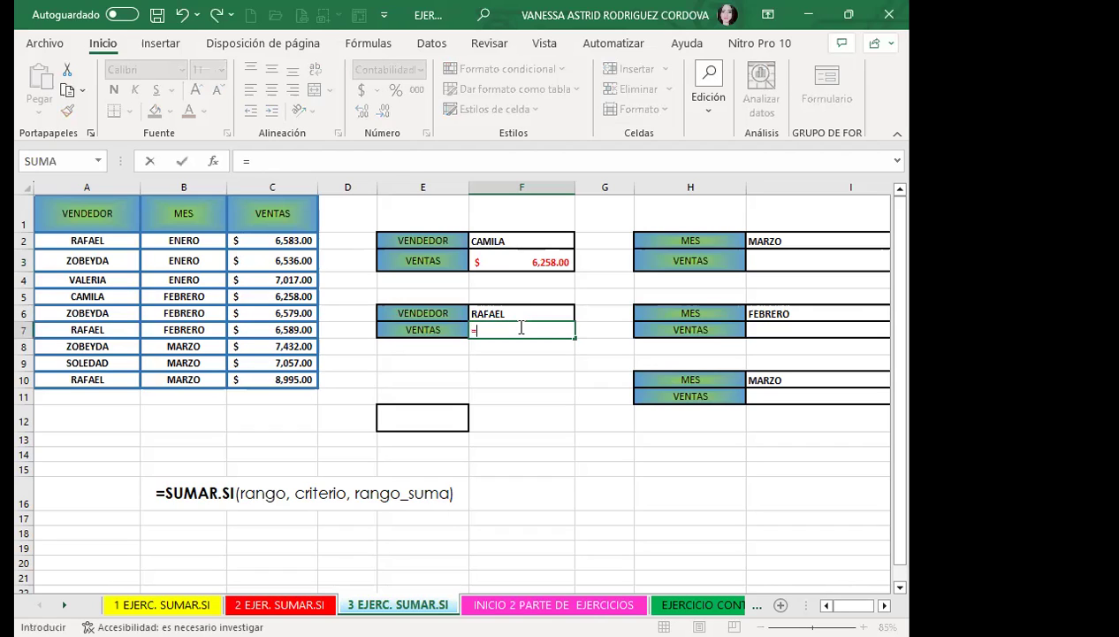
pyautogui.write('SUMAR')
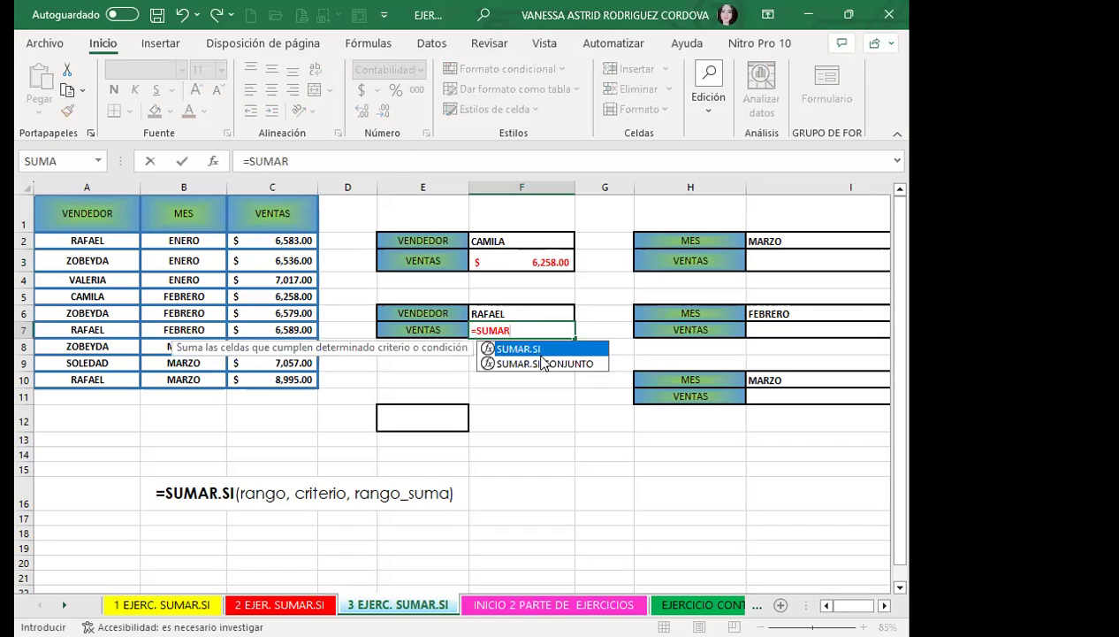
pyautogui.press('Tab')
pyautogui.click(89, 241)
pyautogui.moveTo(92, 382); pyautogui.dragTo(94, 390)
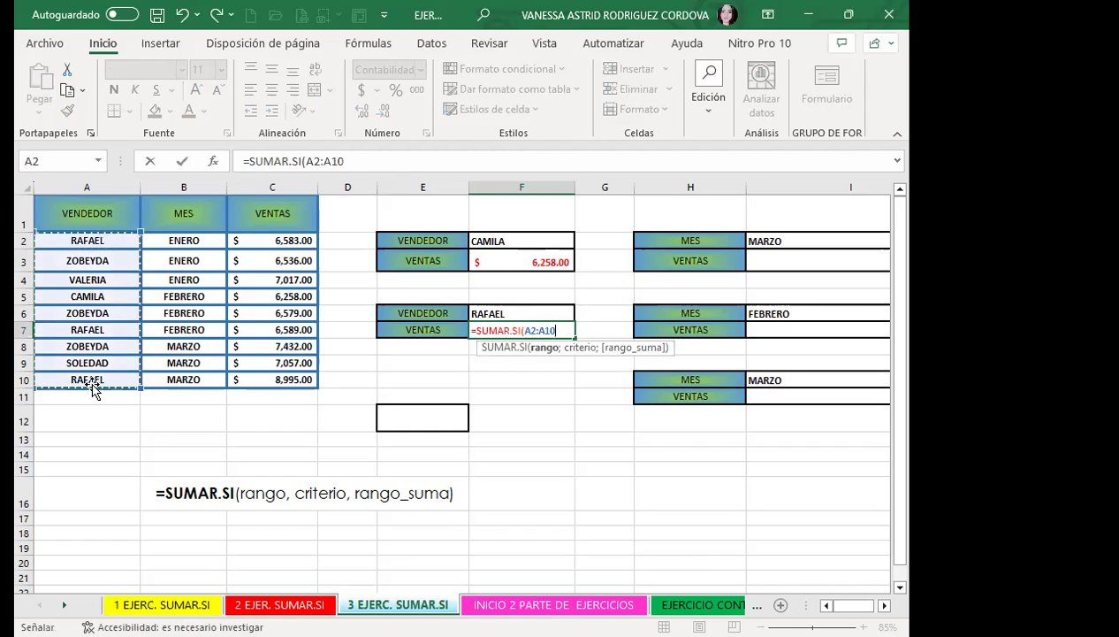
pyautogui.write(';')
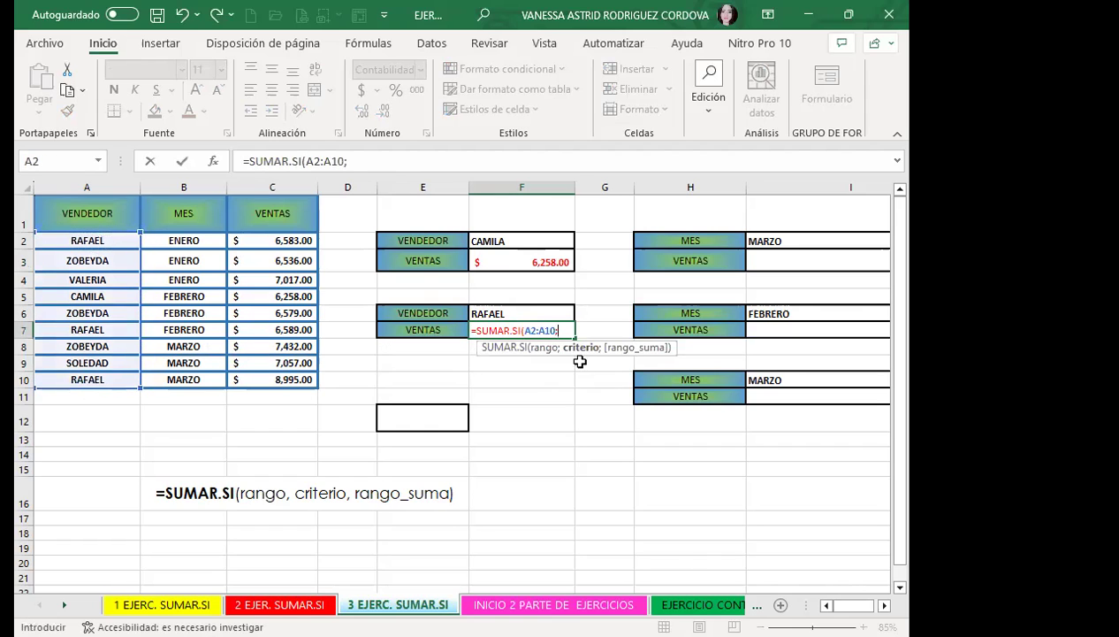
pyautogui.click(516, 312)
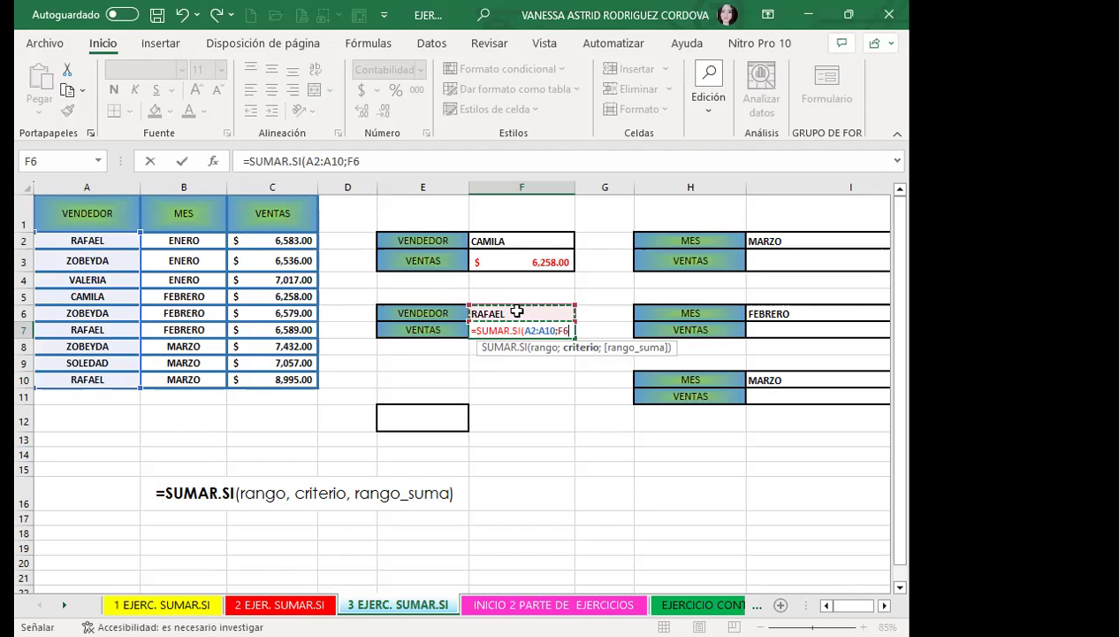
pyautogui.write(';')
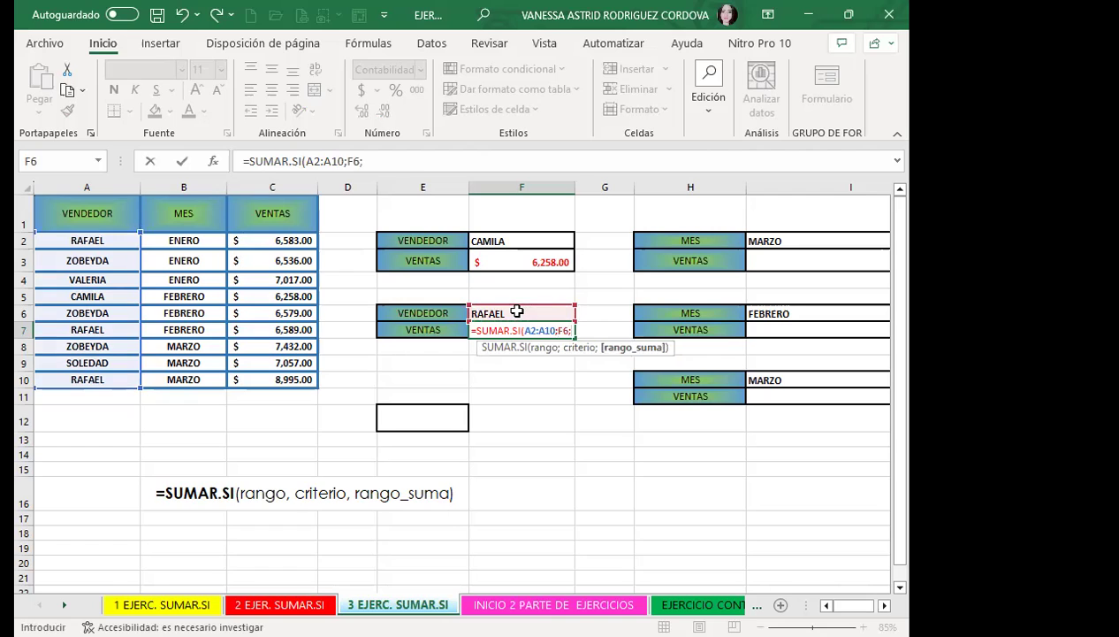
pyautogui.click(265, 240)
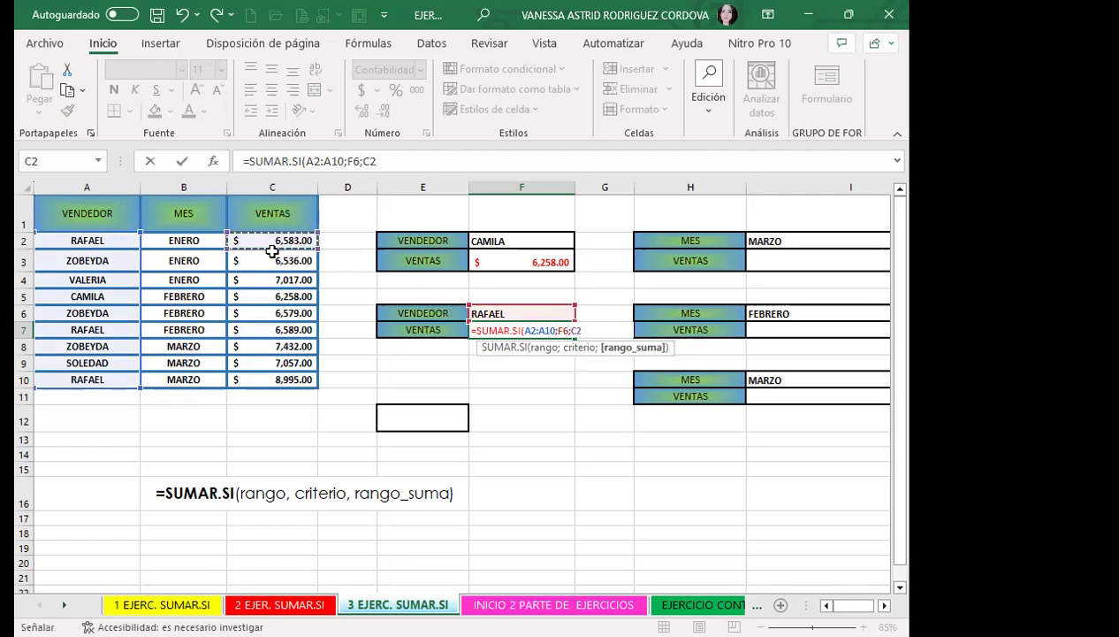
pyautogui.keyDown('shift'); pyautogui.click(266, 371); pyautogui.keyUp('shift')
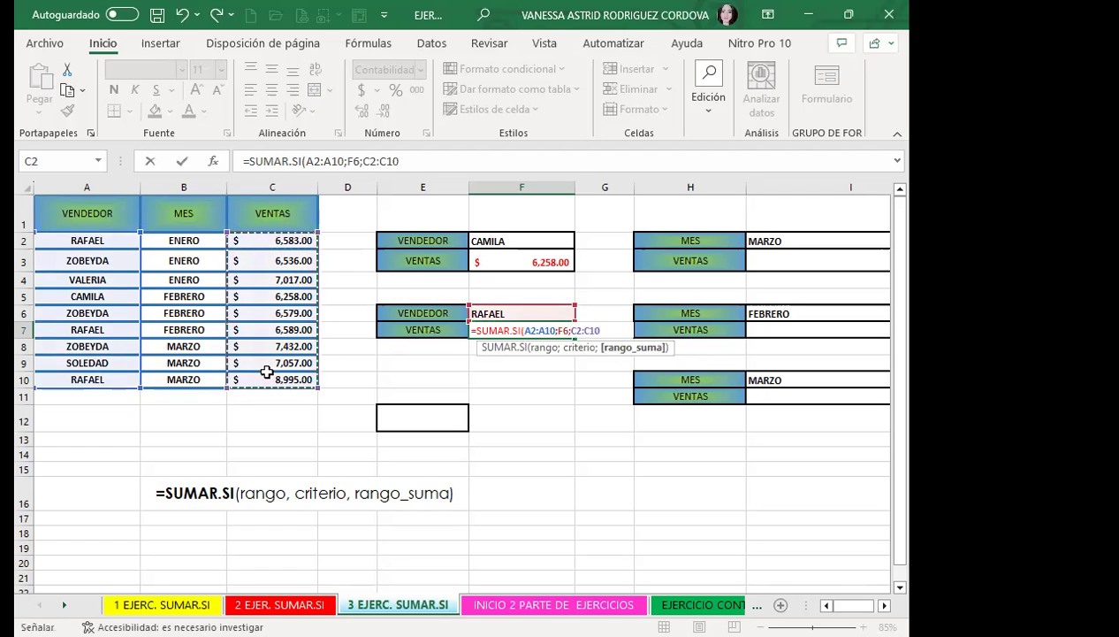
pyautogui.press('Return')
pyautogui.click(497, 330)
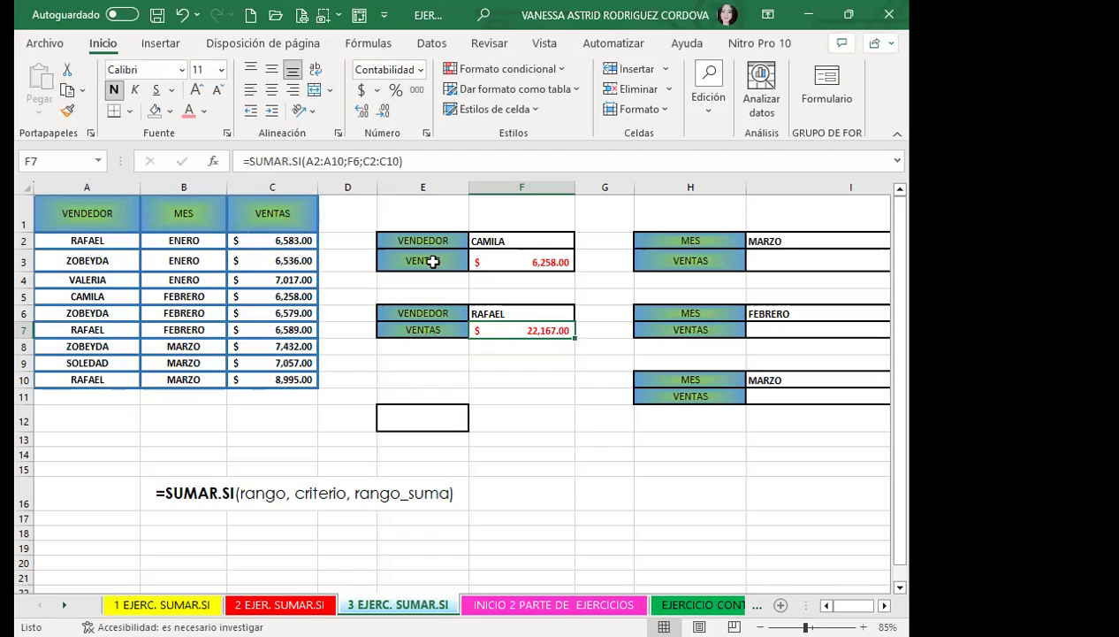
# Narrow columns D and G so the criteria boxes sit closer to the sales table
pyautogui.moveTo(377, 187); pyautogui.dragTo(339, 192)
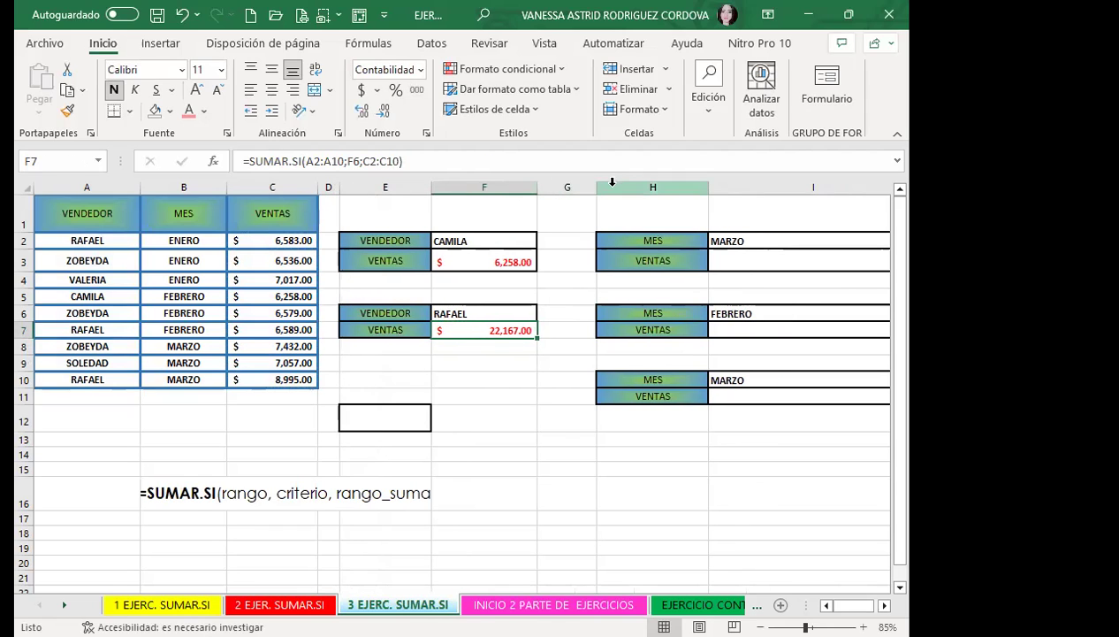
pyautogui.moveTo(595, 188); pyautogui.dragTo(556, 194)
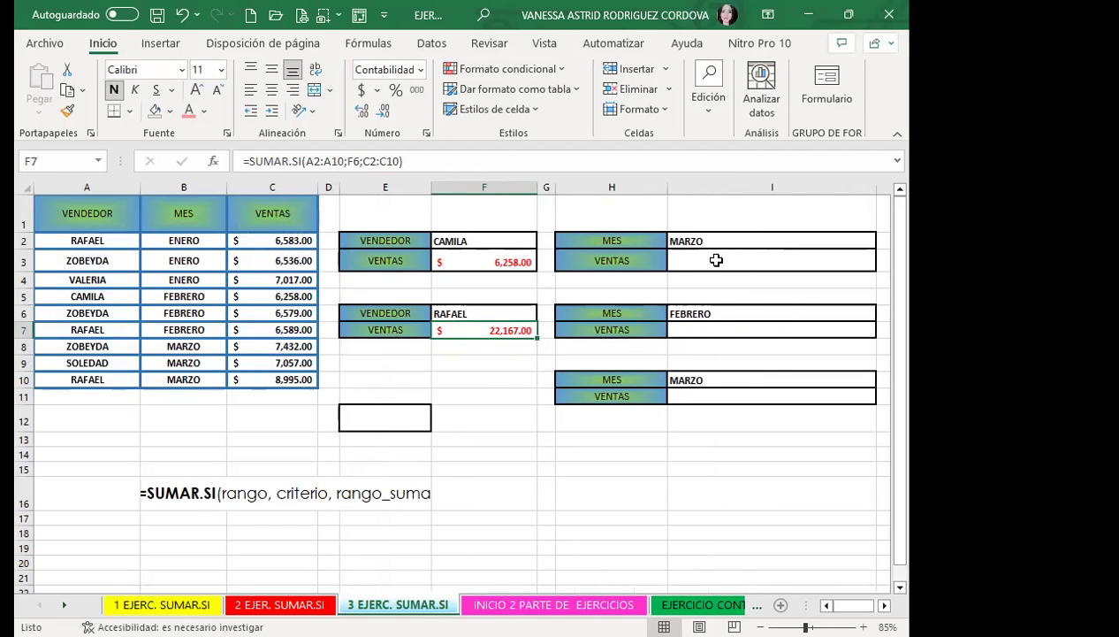
pyautogui.click(706, 260)
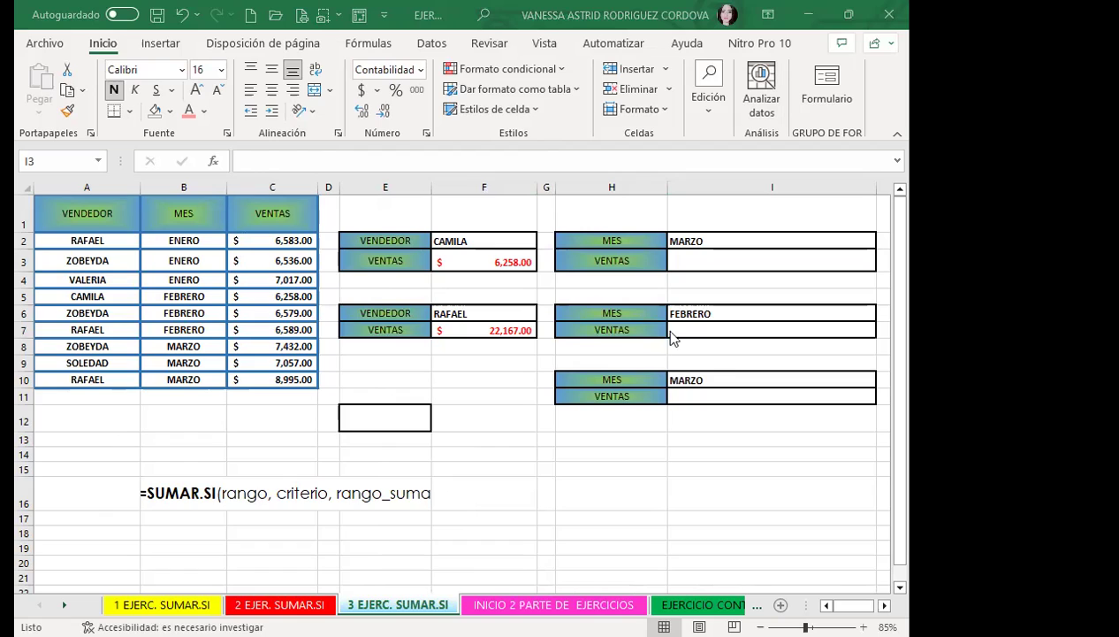
pyautogui.click(693, 263)
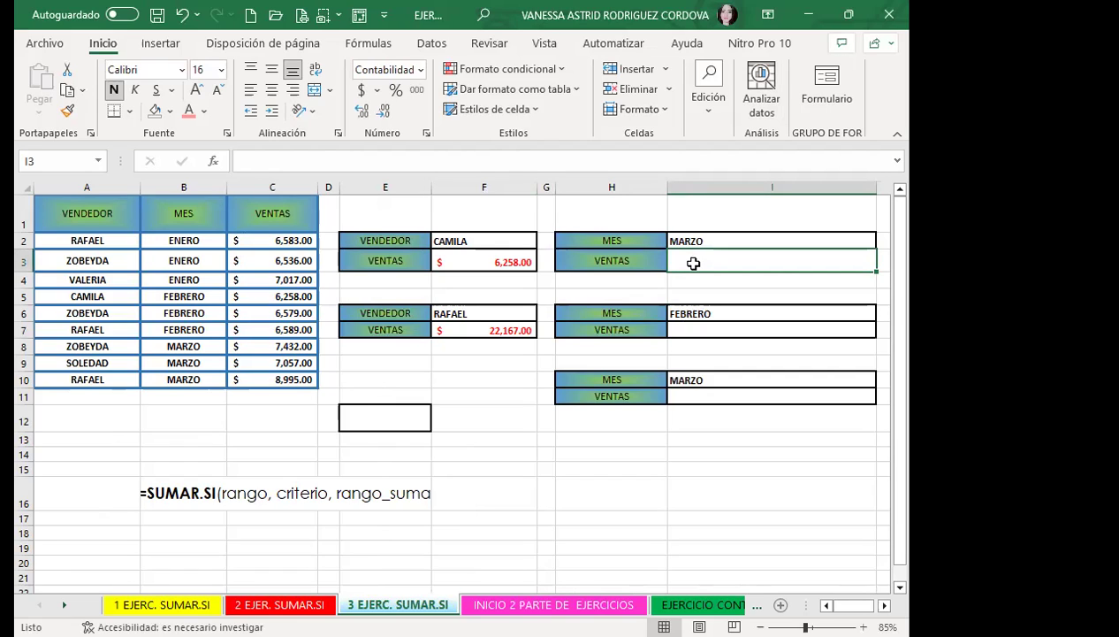
# Total MARZO sales in I3 with =SUMAR.SI(B2:B10;I2;C2:C10), giving $23,484.00
pyautogui.write('=')
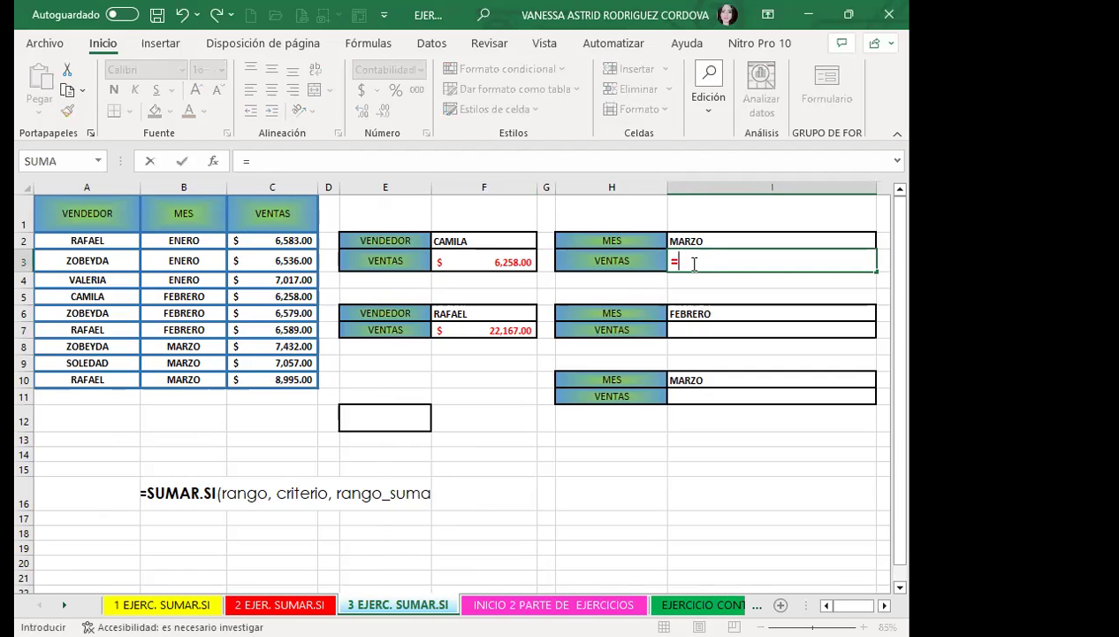
pyautogui.write('SUMAR')
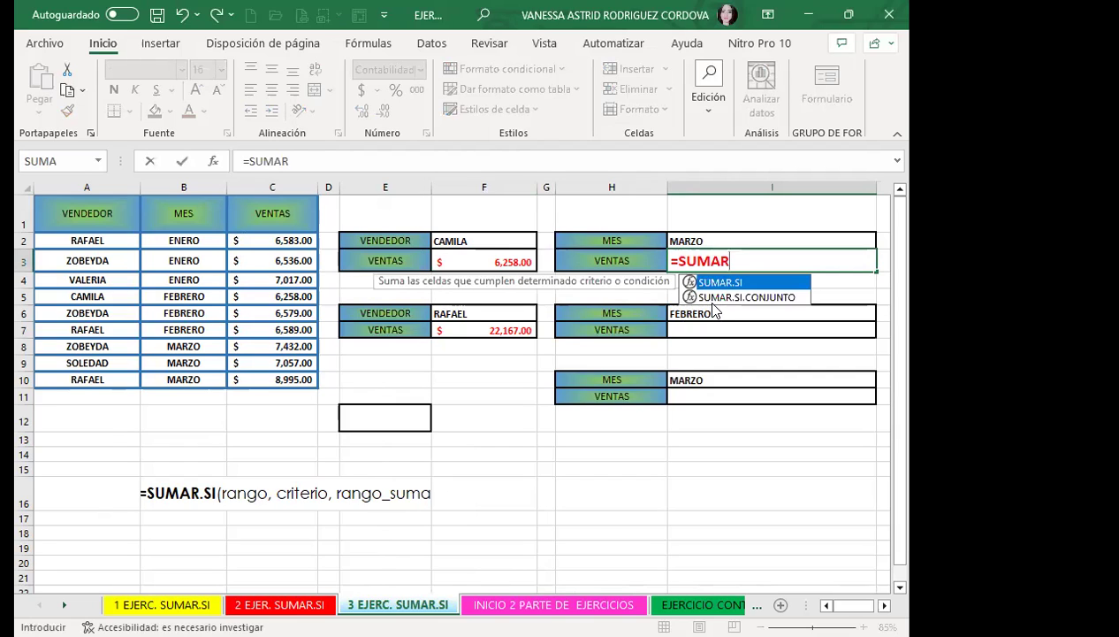
pyautogui.press('Tab')
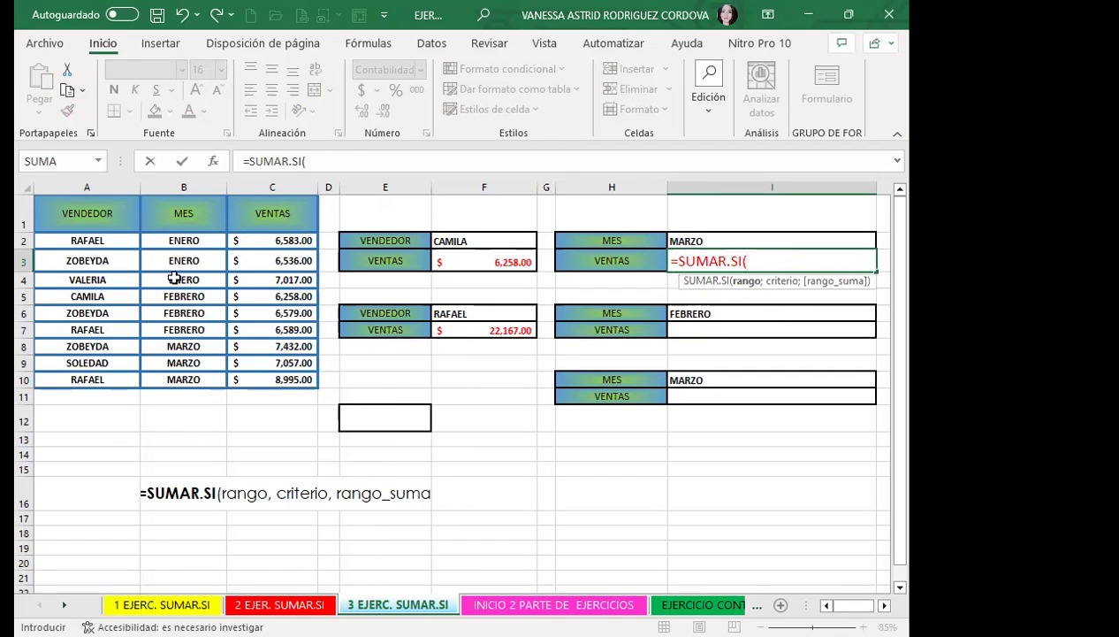
pyautogui.click(194, 239)
pyautogui.moveTo(202, 259); pyautogui.dragTo(200, 265)
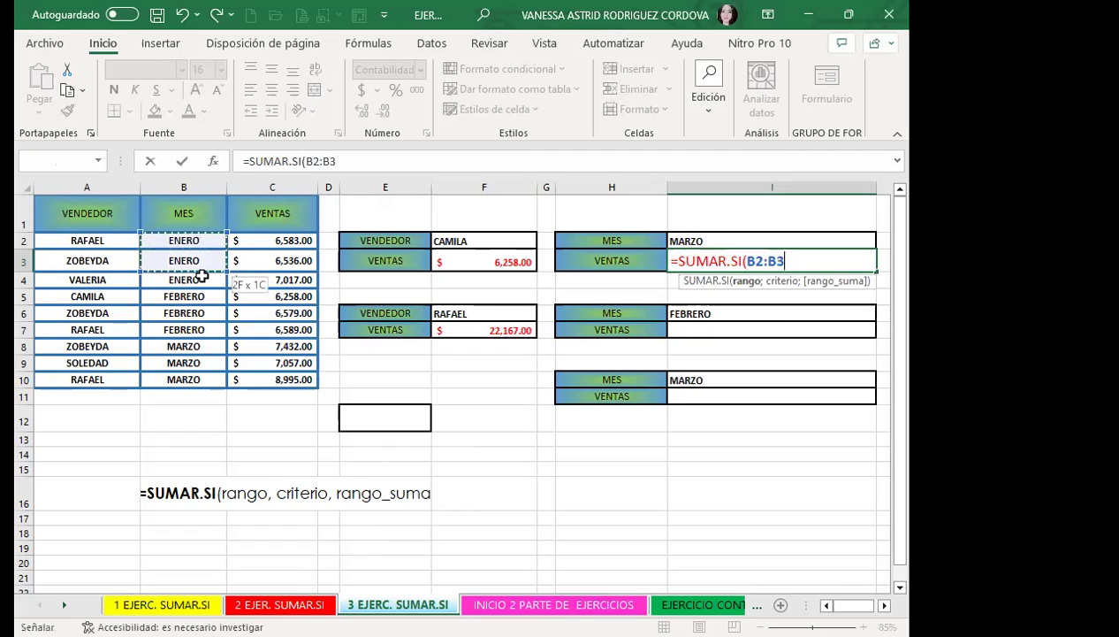
pyautogui.moveTo(195, 378); pyautogui.dragTo(194, 379)
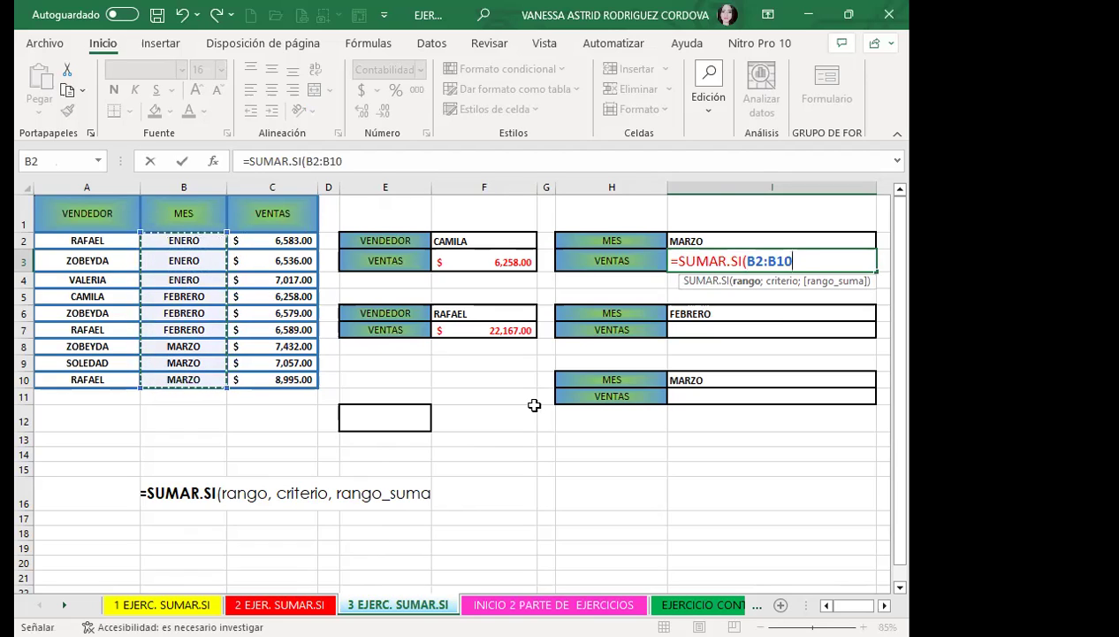
pyautogui.write(';')
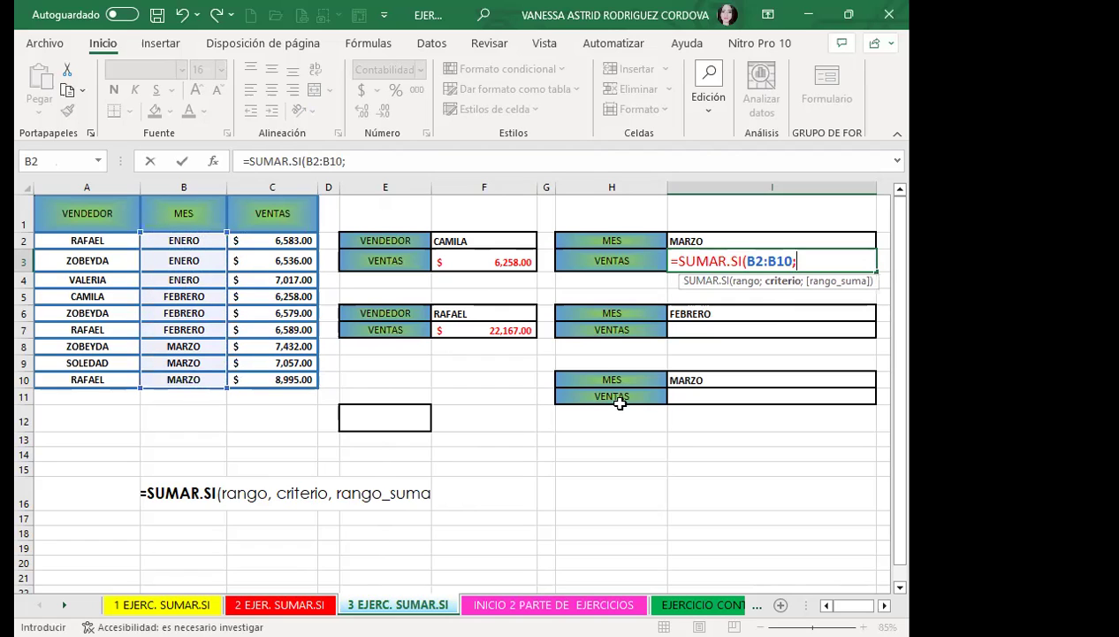
pyautogui.click(733, 233)
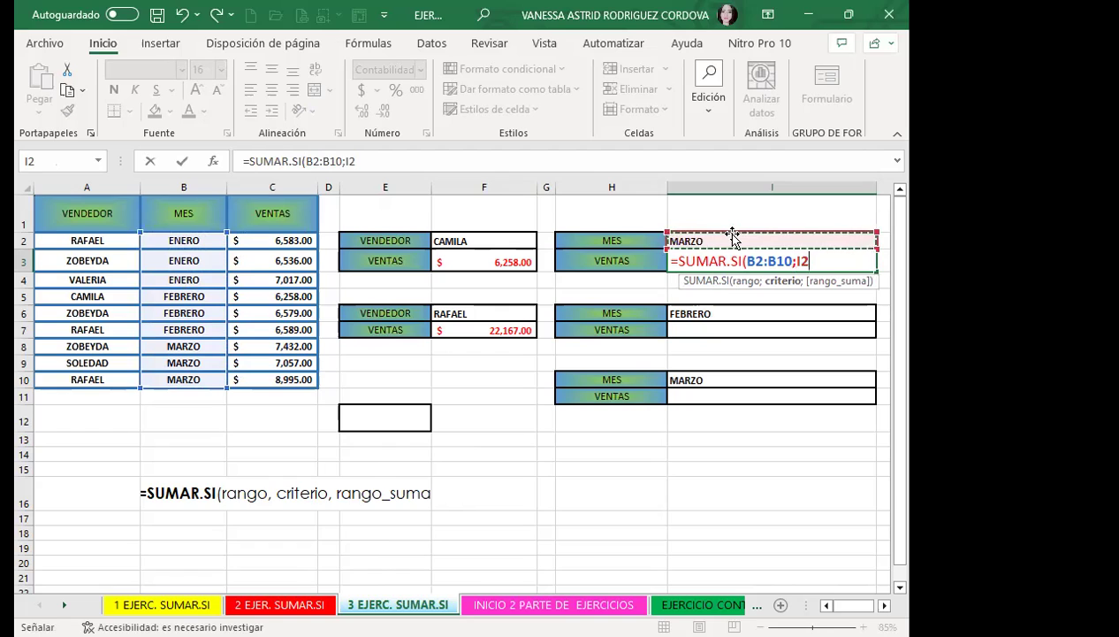
pyautogui.write(';')
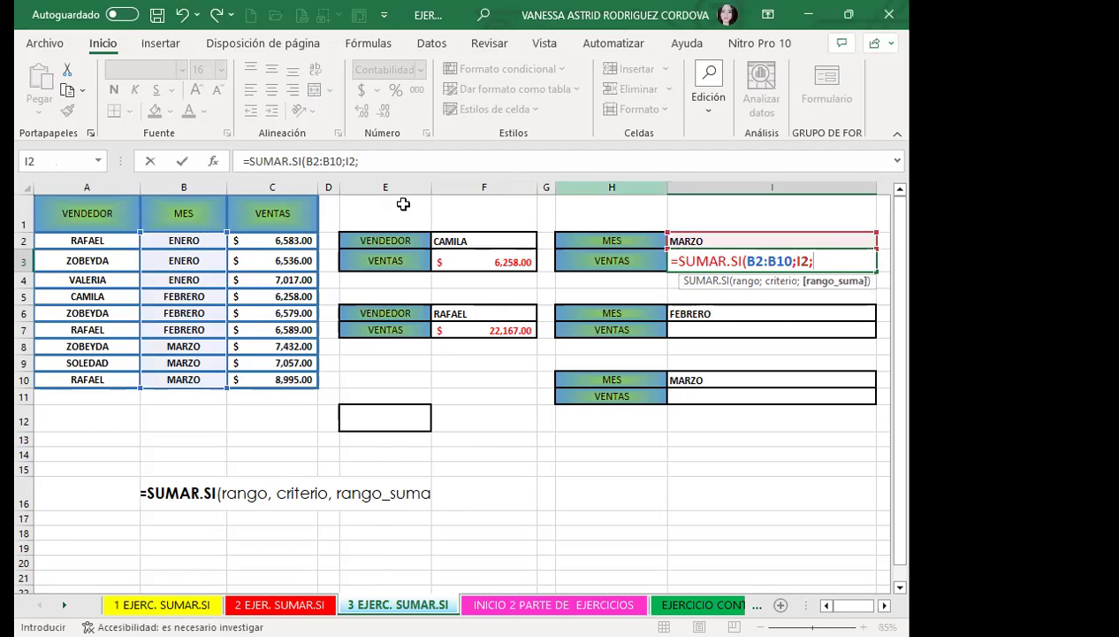
pyautogui.click(255, 244)
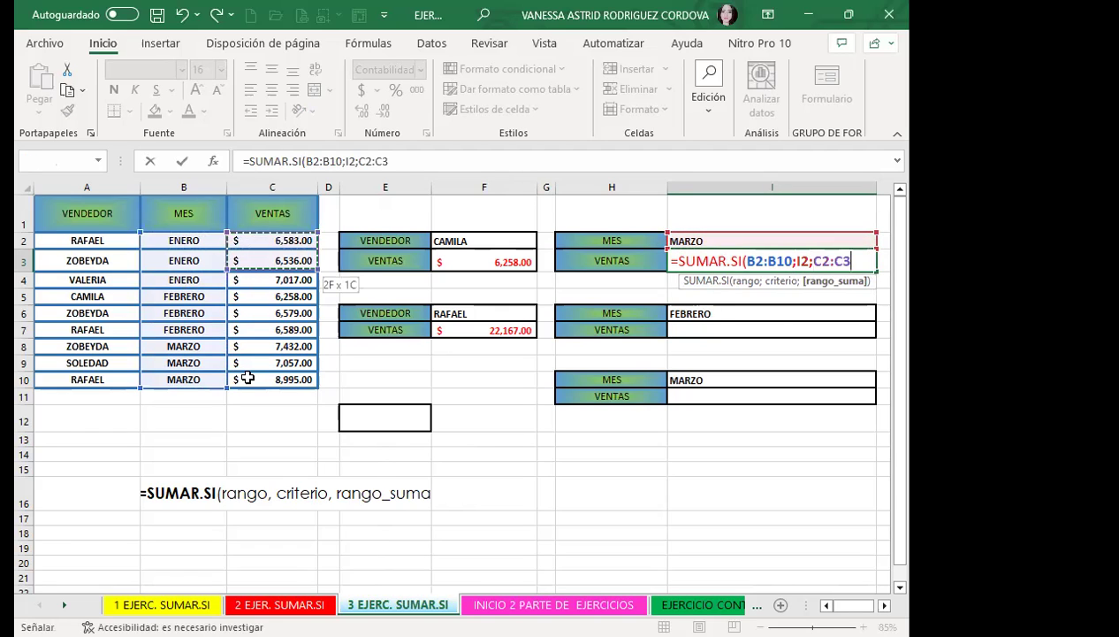
pyautogui.moveTo(255, 288); pyautogui.dragTo(247, 373)
pyautogui.press('Return')
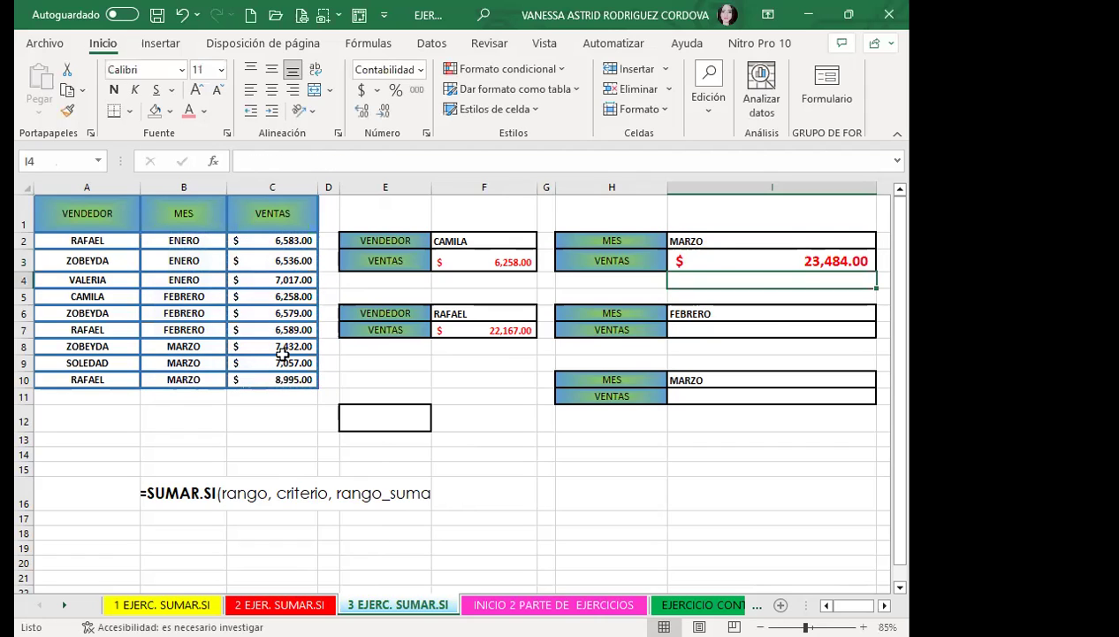
pyautogui.click(714, 236)
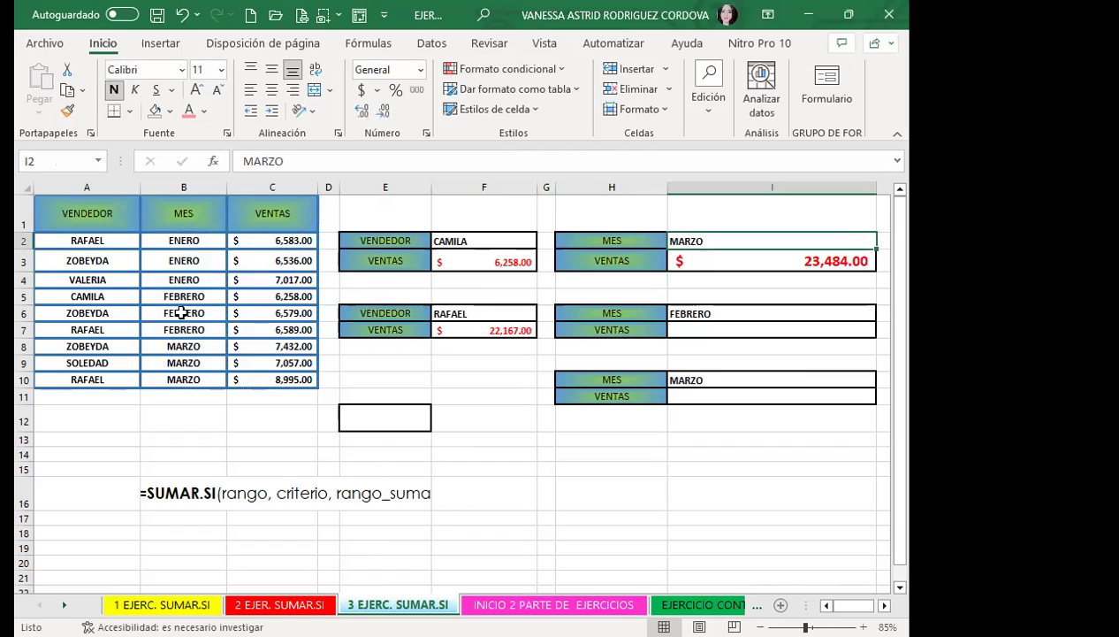
pyautogui.click(732, 256)
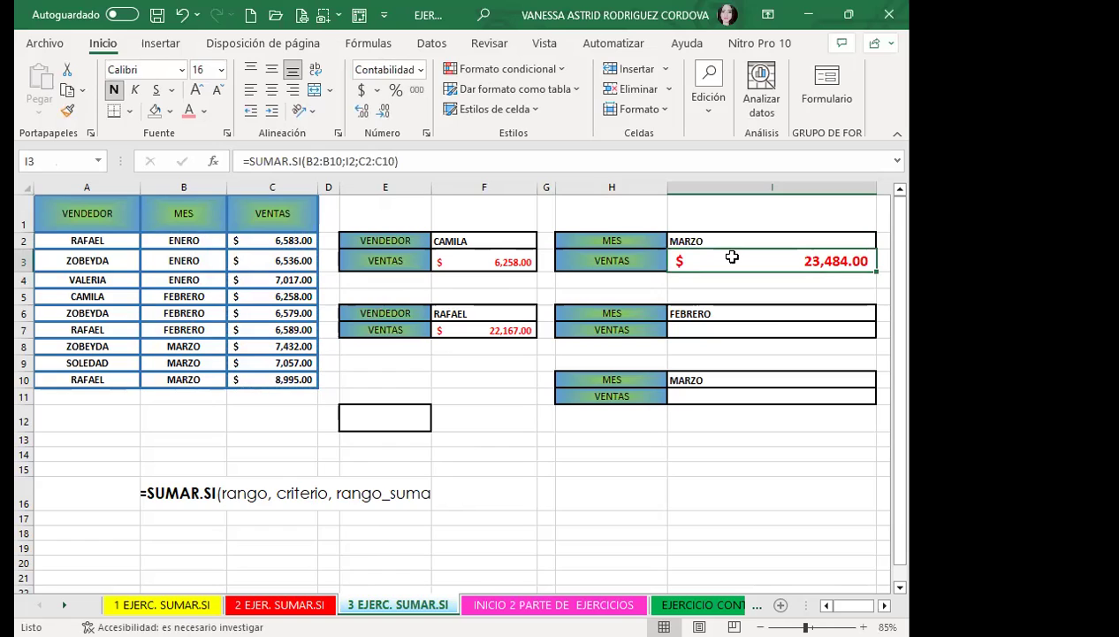
pyautogui.click(730, 237)
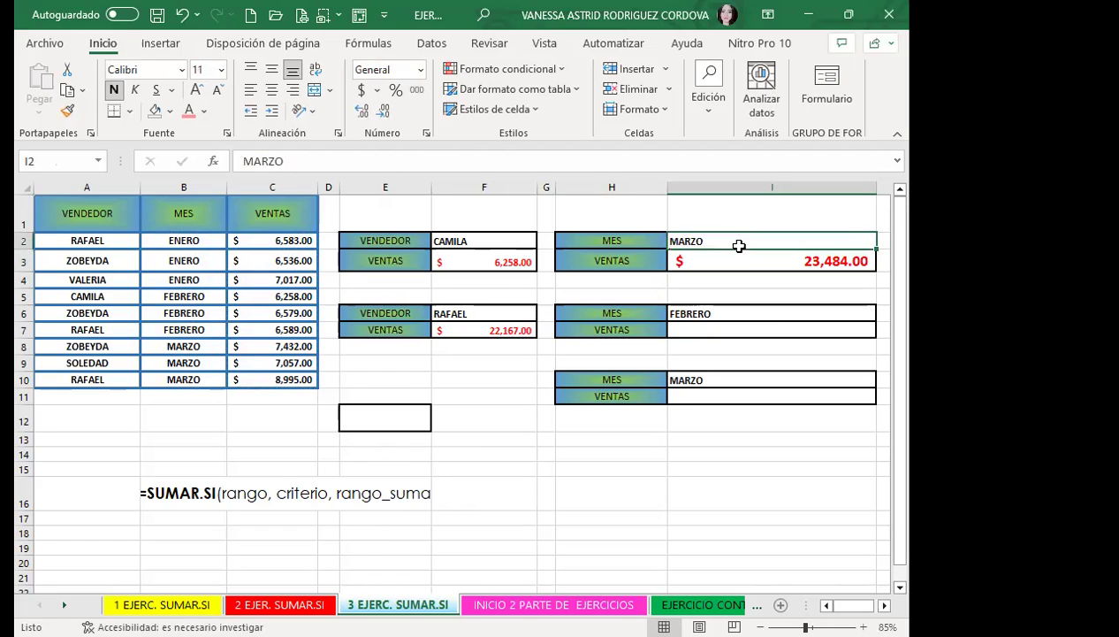
pyautogui.click(734, 262)
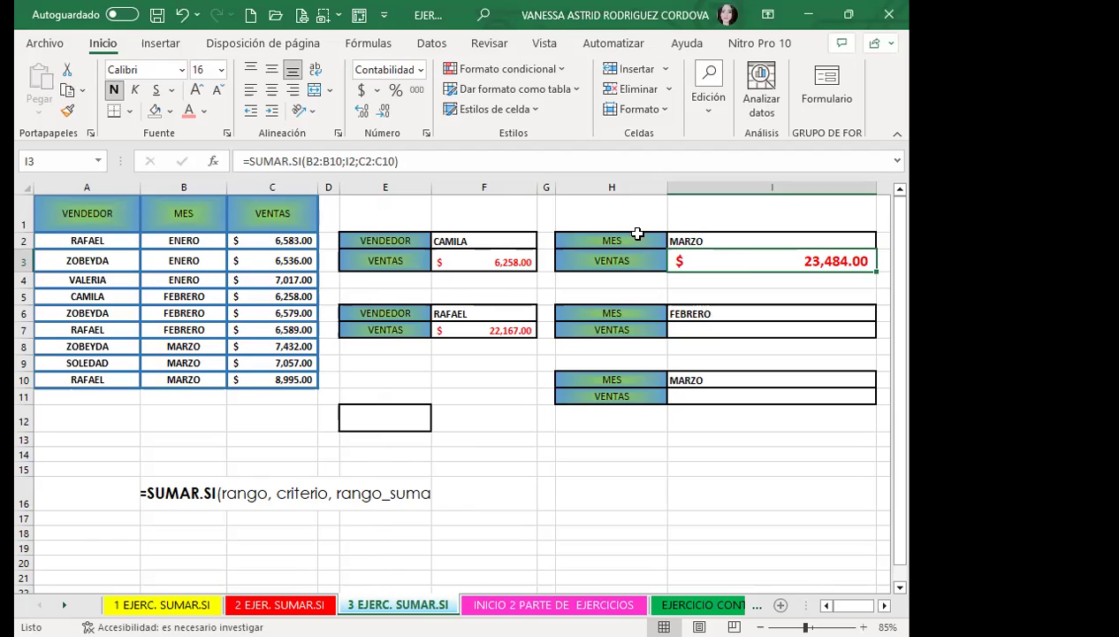
pyautogui.click(469, 239)
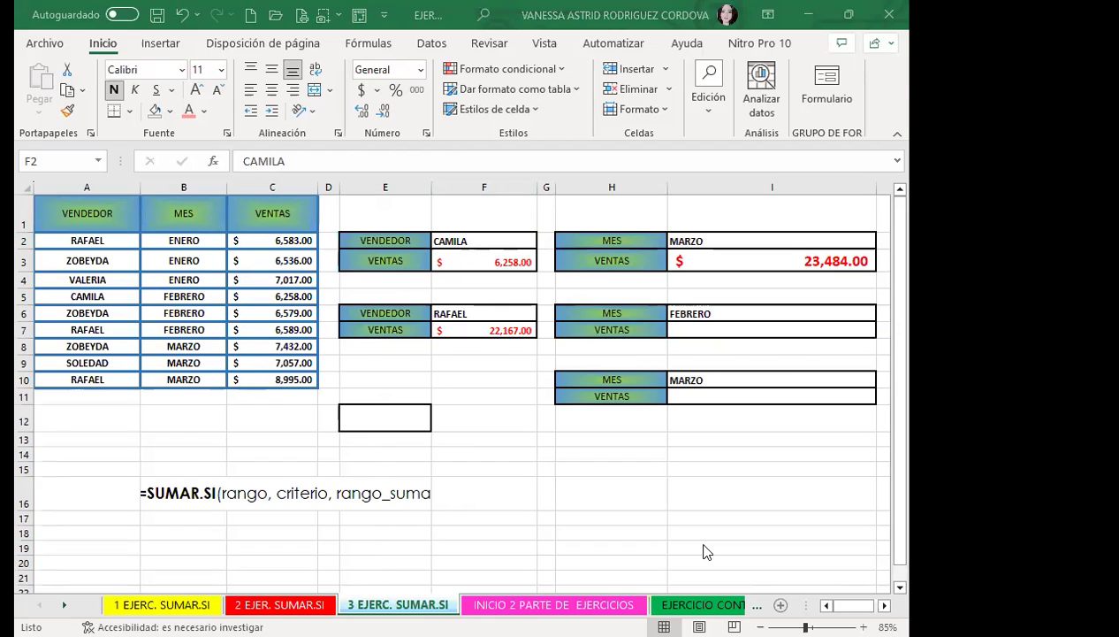
# Switch to PowerPoint slide 7 explaining the Función Contar. SI
pyautogui.hotkey('alt', 'Tab')
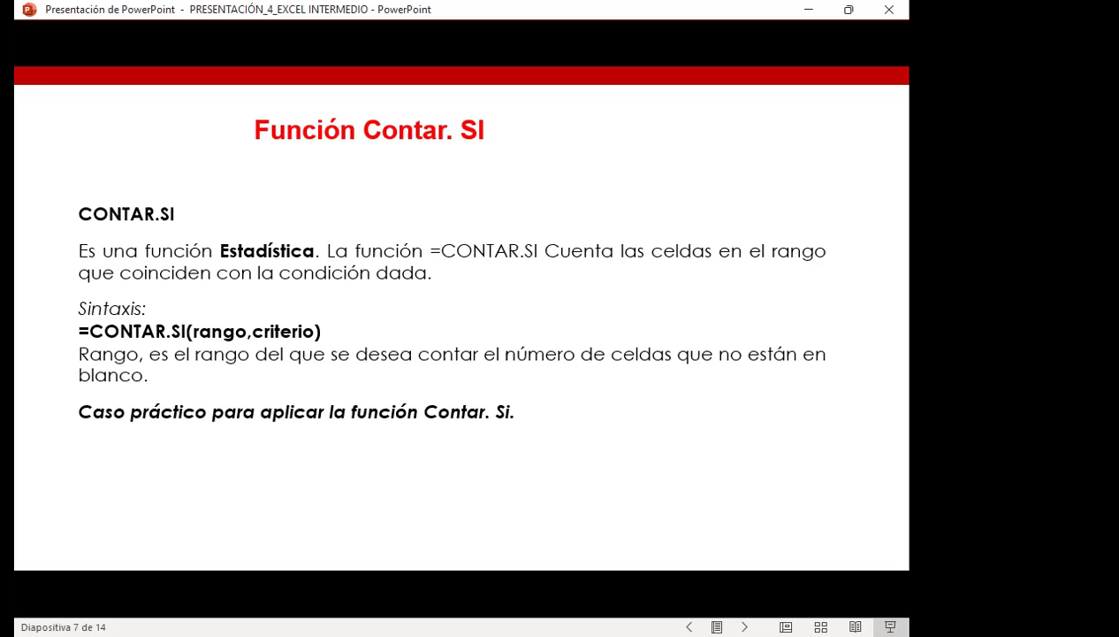
# Advance past the exercise slide and return to Excel's EJERCICIO CONTAR.SI 1 sheet
pyautogui.click(715, 382)
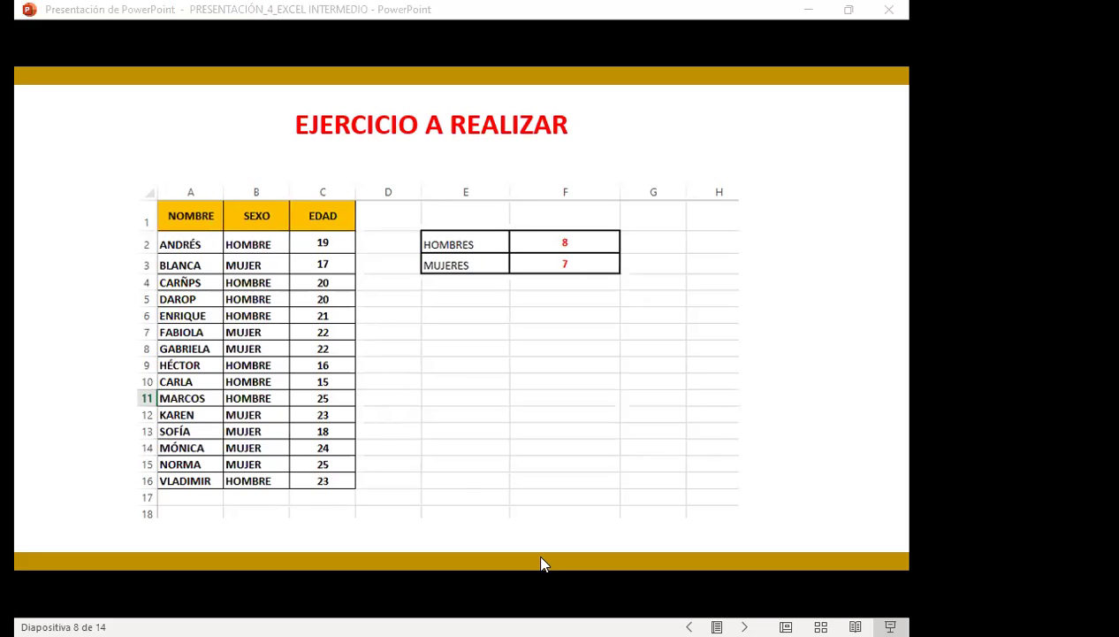
pyautogui.hotkey('alt', 'Tab')
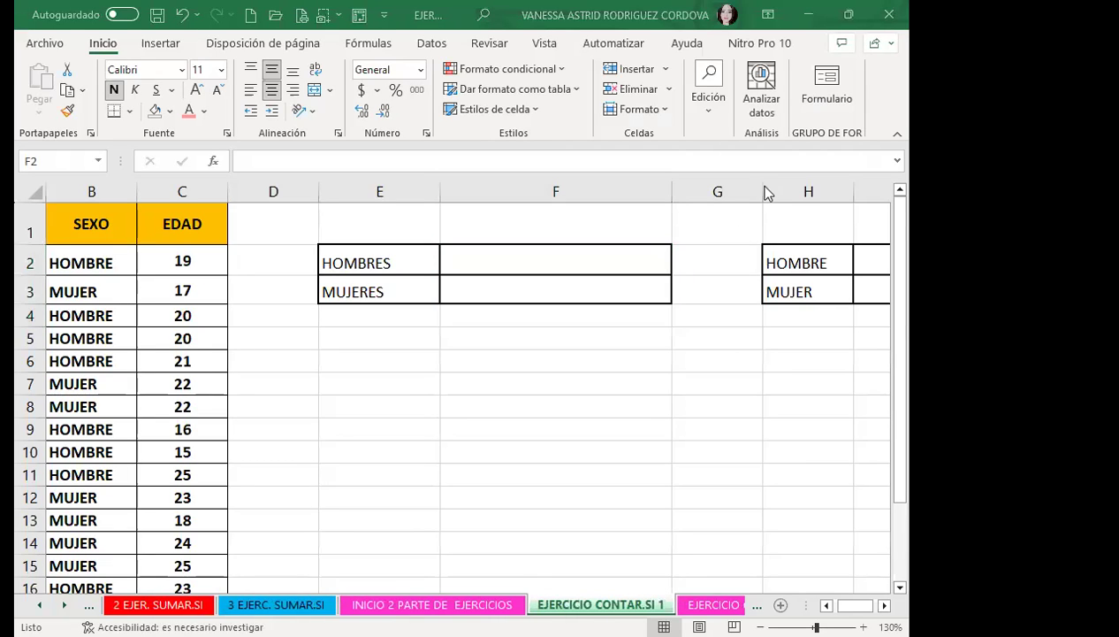
# In F2 beside HOMBRES, begin =CONTAR.SI( over range B2:B16, followed by a semicolon
pyautogui.click(495, 266)
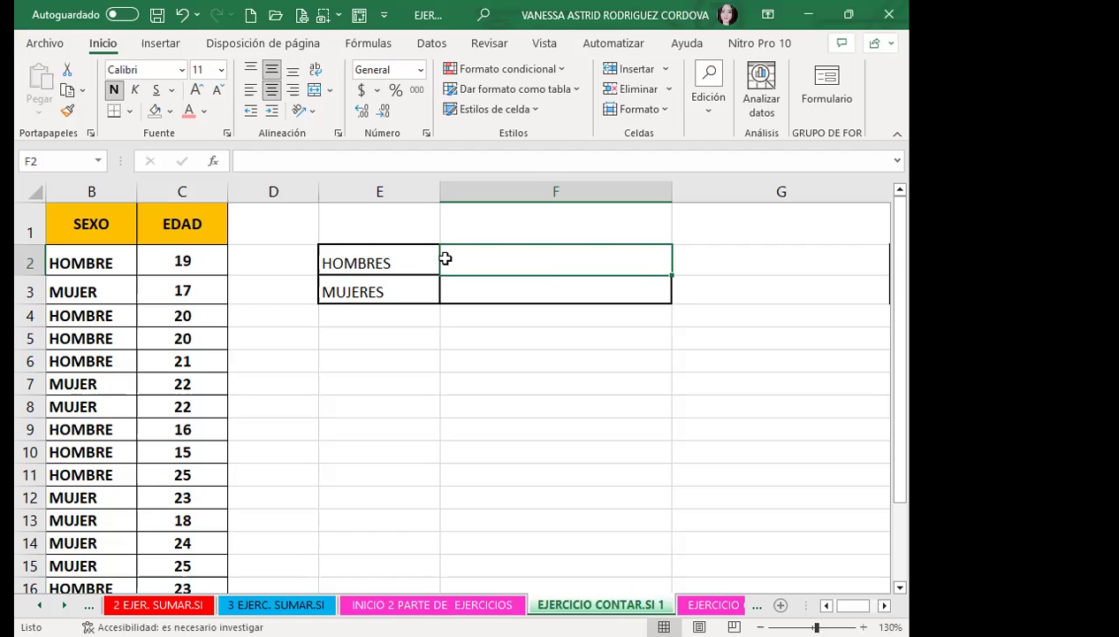
pyautogui.write('=S')
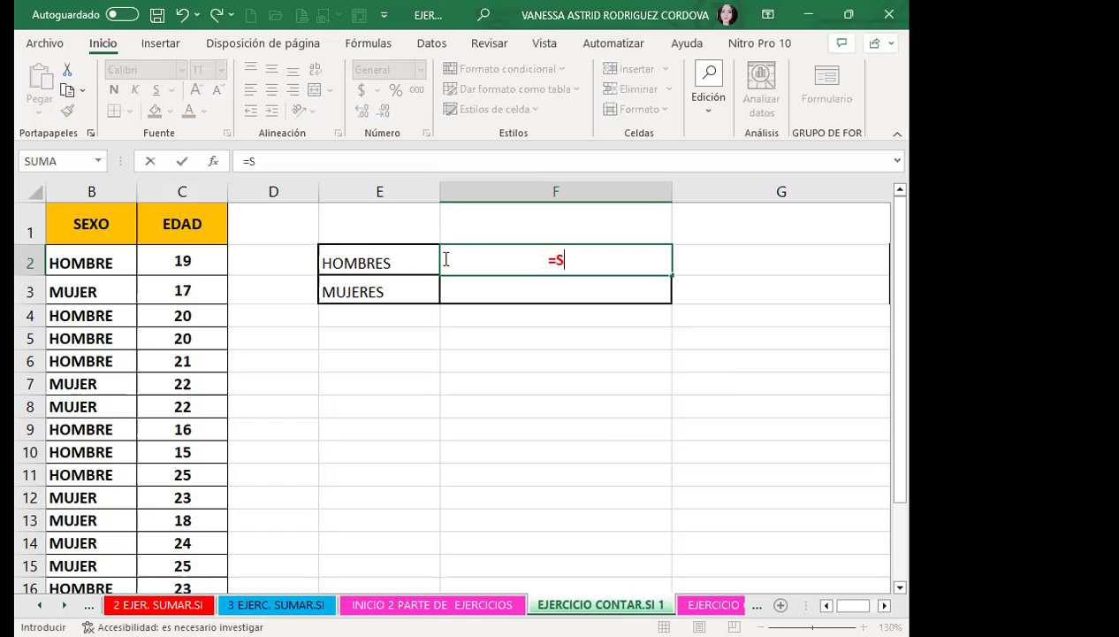
pyautogui.press('BackSpace')
pyautogui.write('CON')
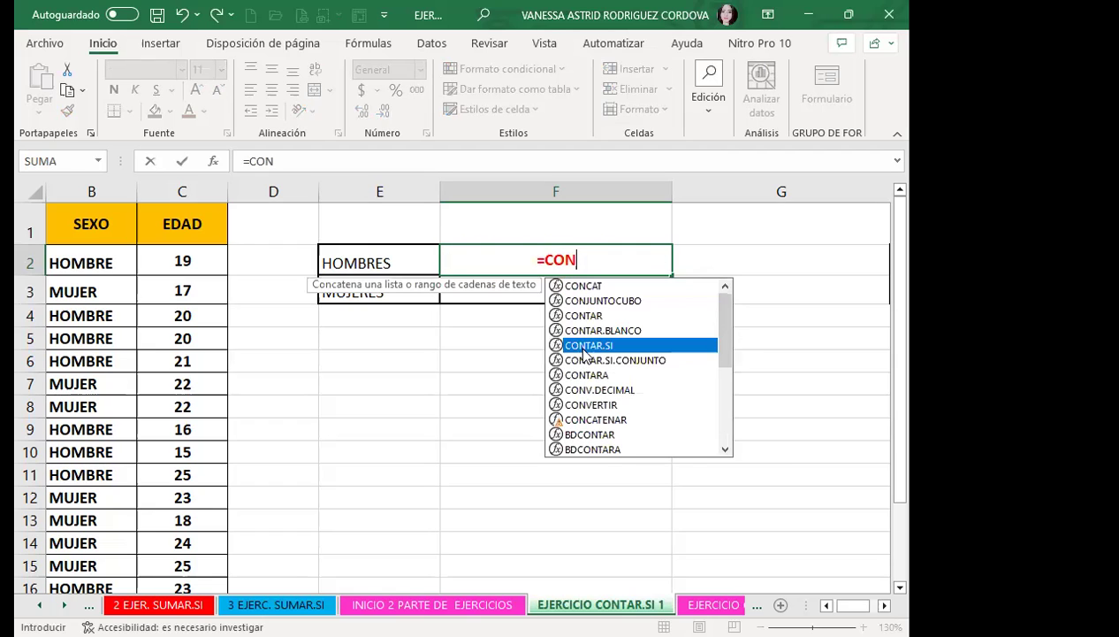
pyautogui.press('Tab')
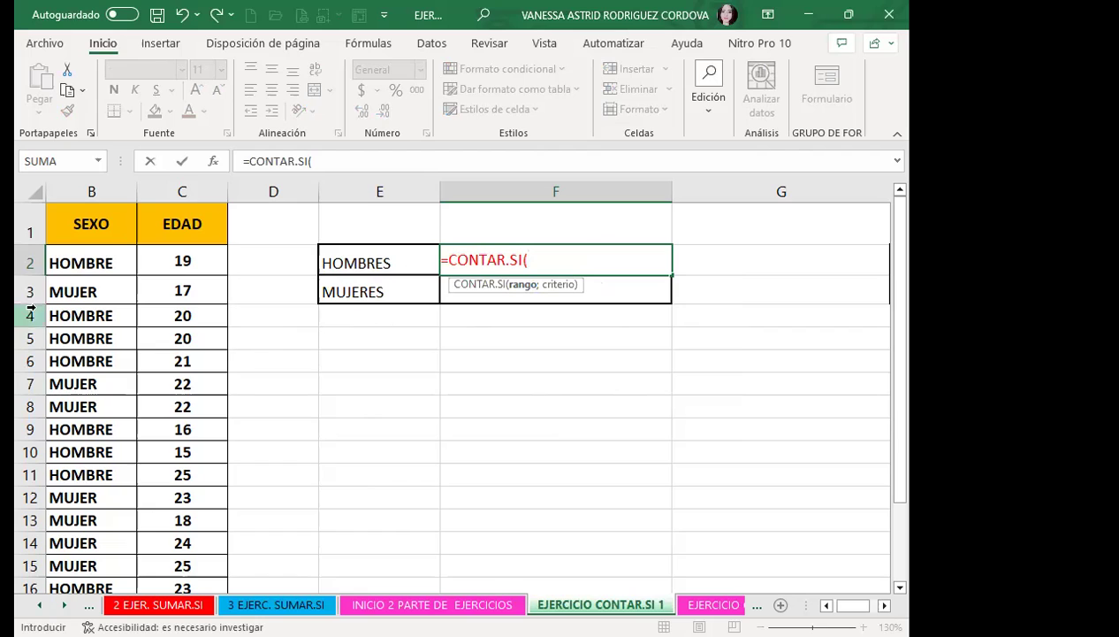
pyautogui.click(98, 261)
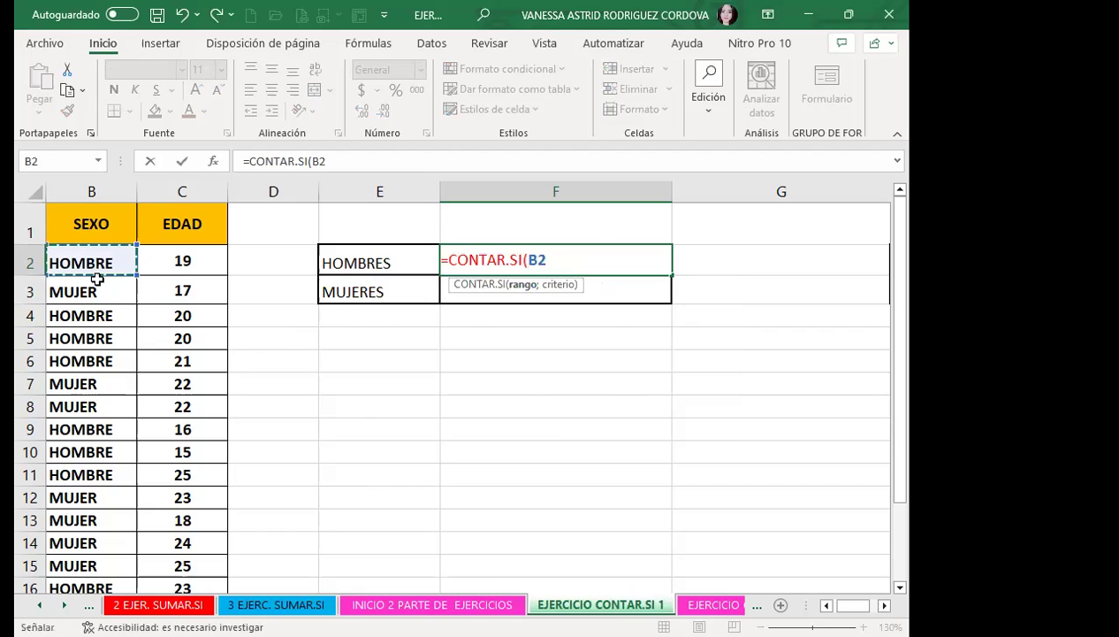
pyautogui.hotkey('ctrl', 'shift', 'Down')
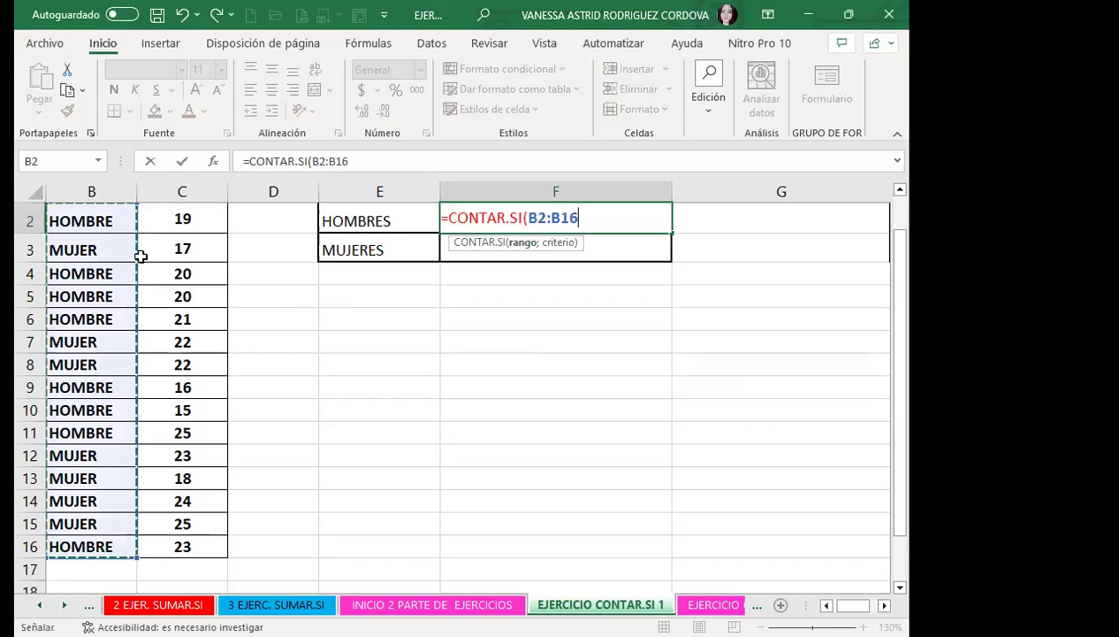
pyautogui.moveTo(854, 605); pyautogui.dragTo(847, 605)
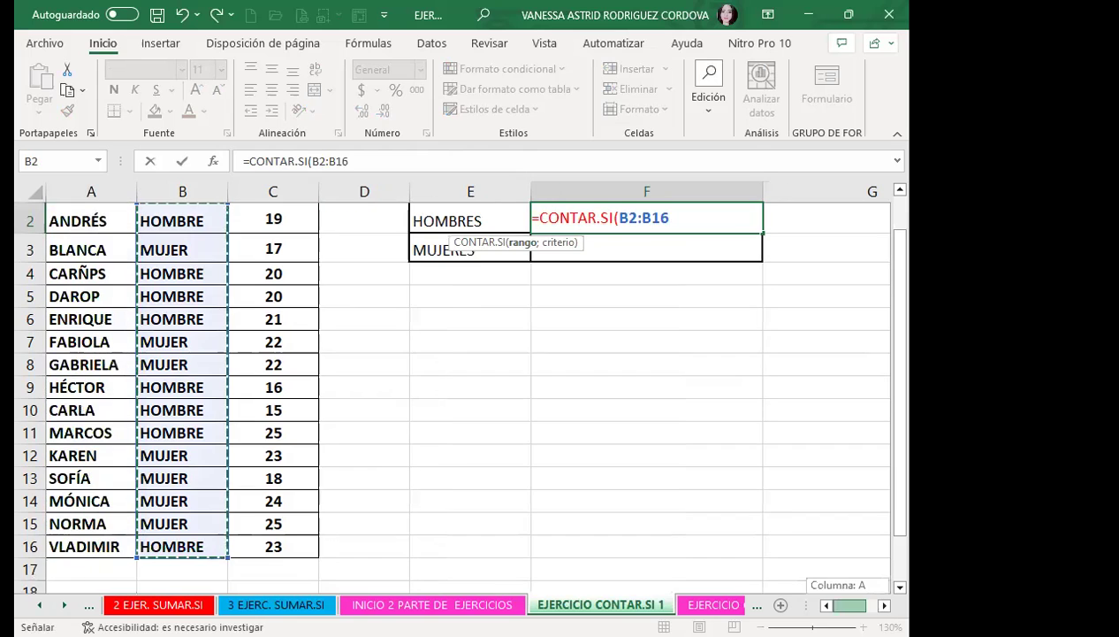
pyautogui.scroll(1, 657, 349)
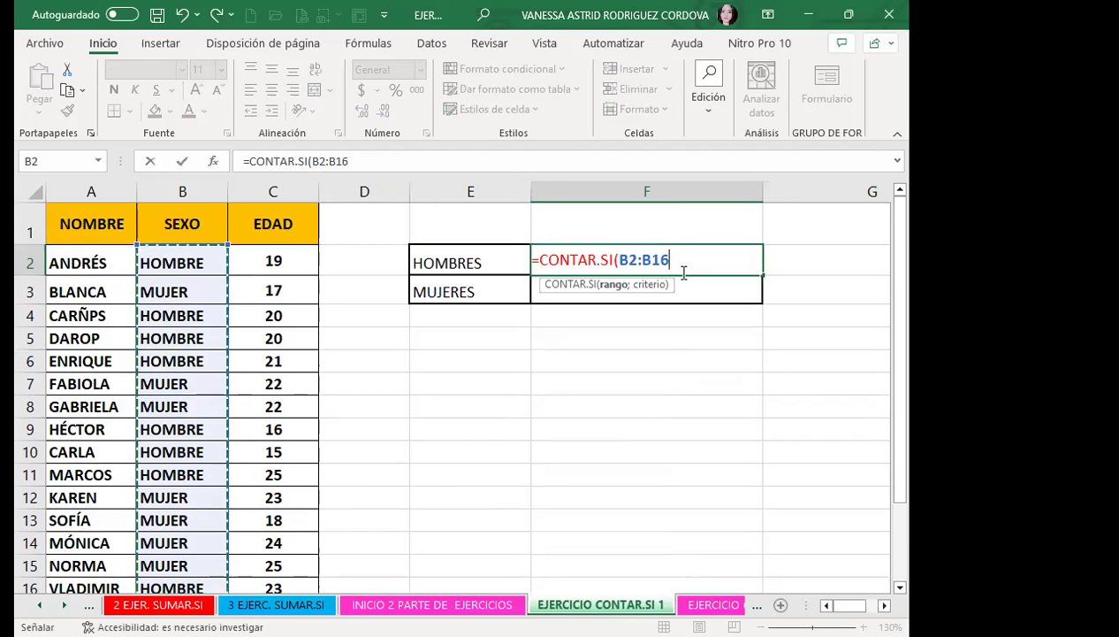
pyautogui.write(';')
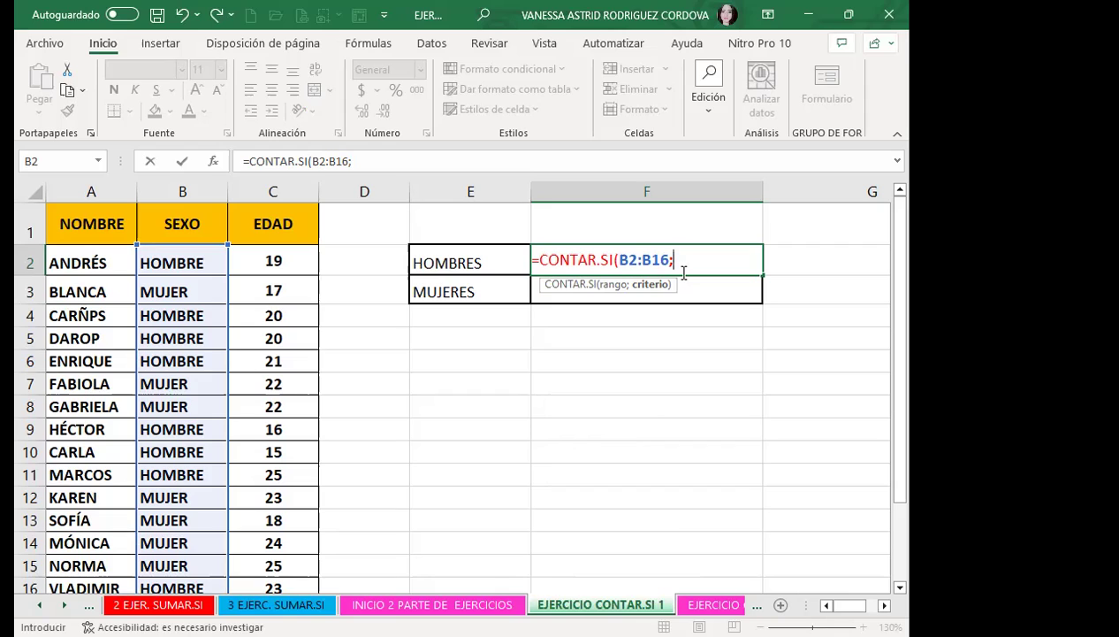
# Finish F2 as =CONTAR.SI(B2:B16;"HOMBRE") and confirm it, showing 8 men
pyautogui.write('"')
pyautogui.write('HOMBRE')
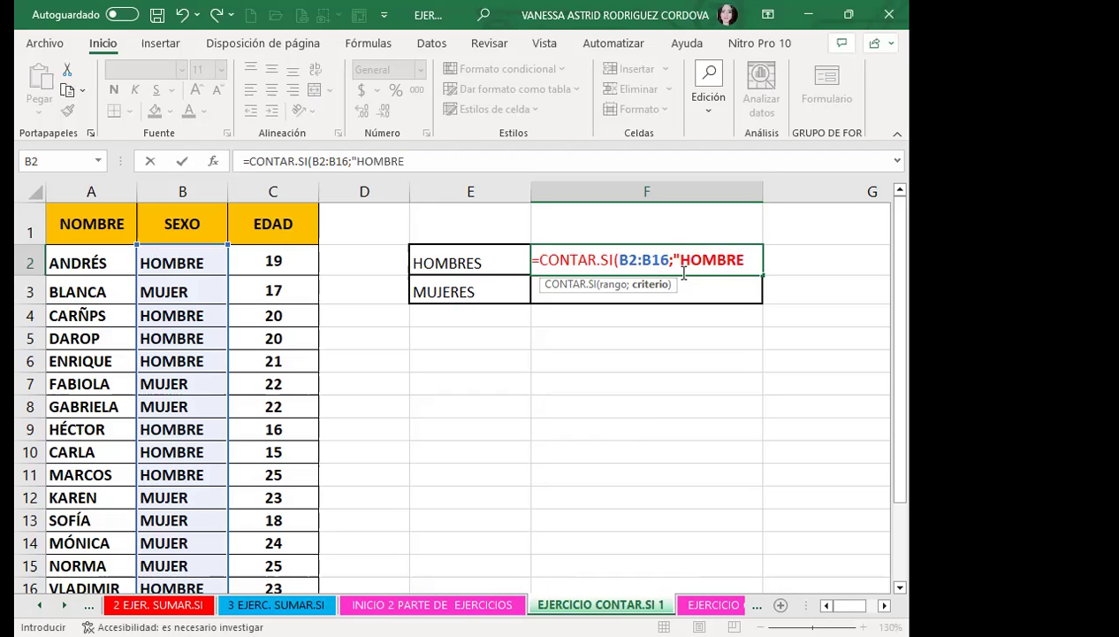
pyautogui.write('"')
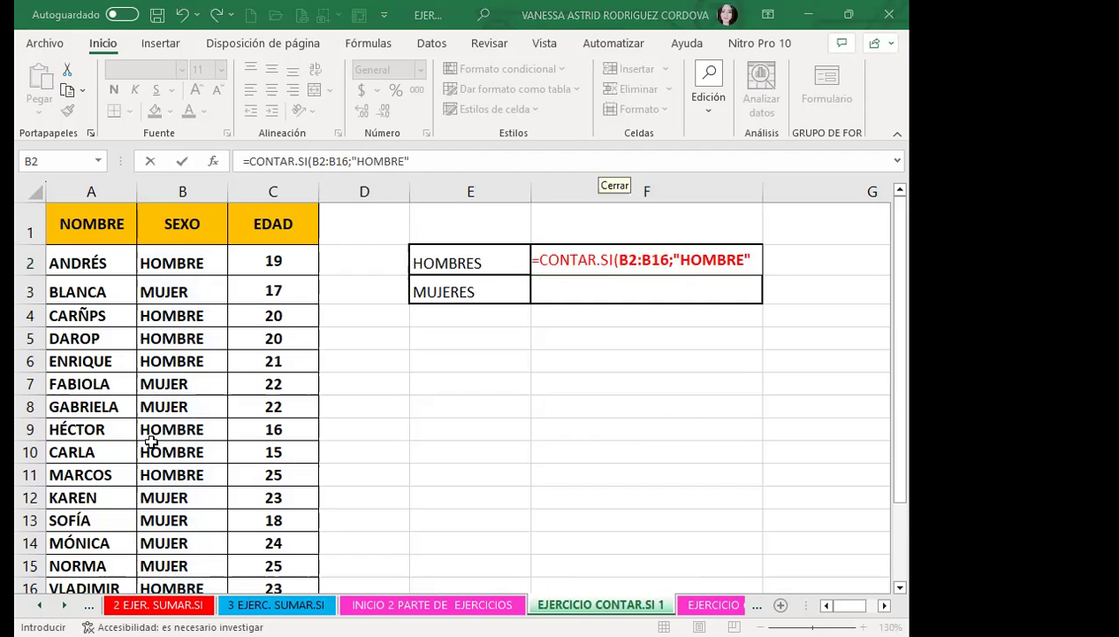
pyautogui.click(744, 259)
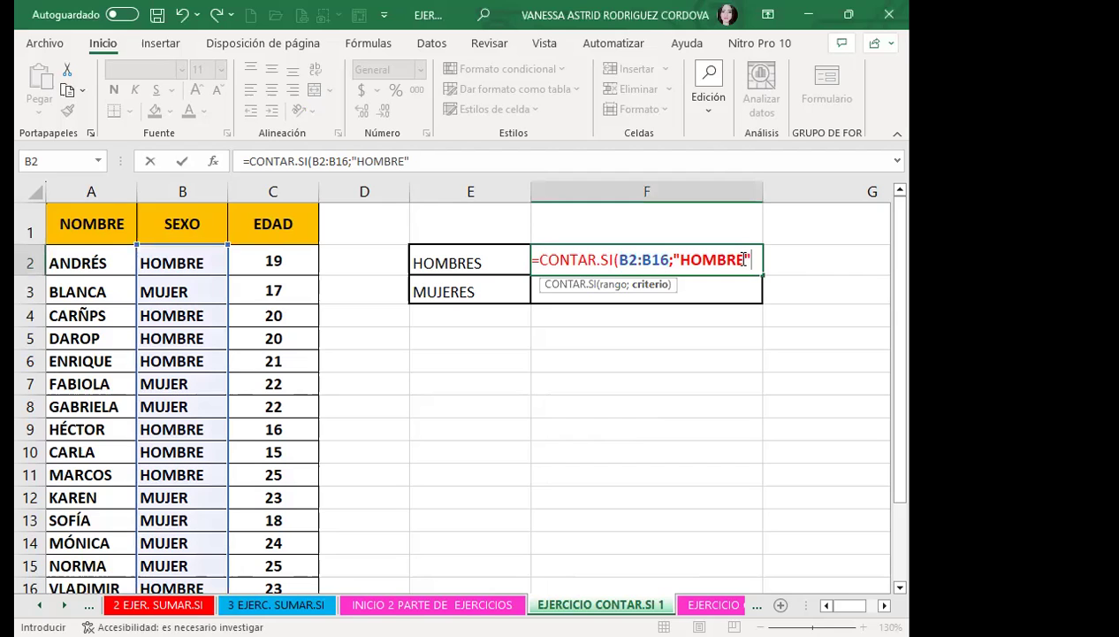
pyautogui.write(')')
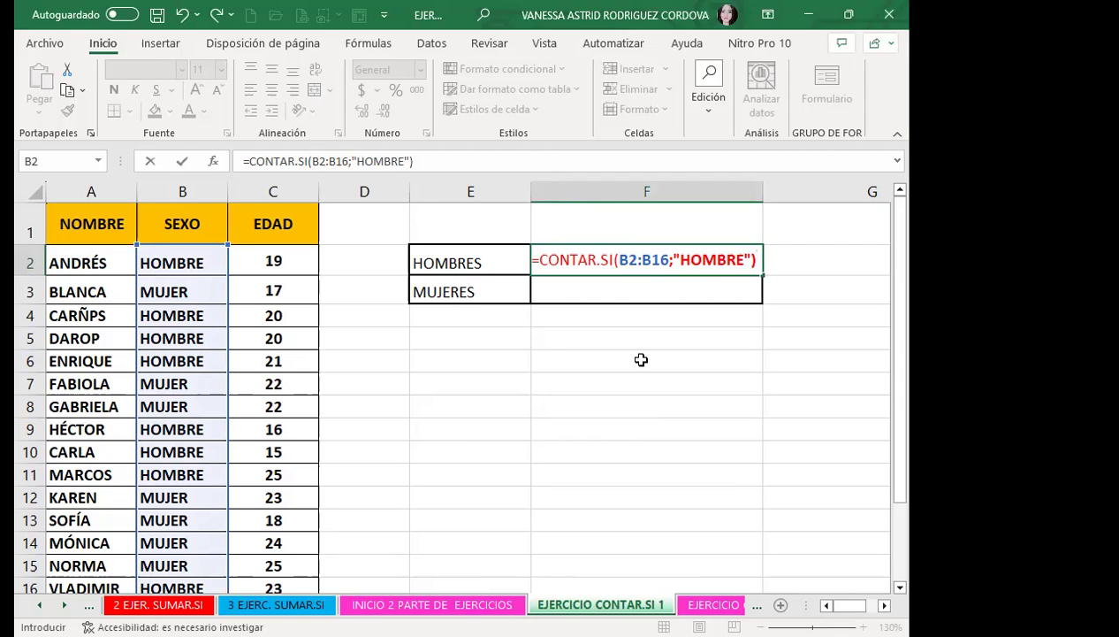
pyautogui.click(756, 259)
pyautogui.press('Return')
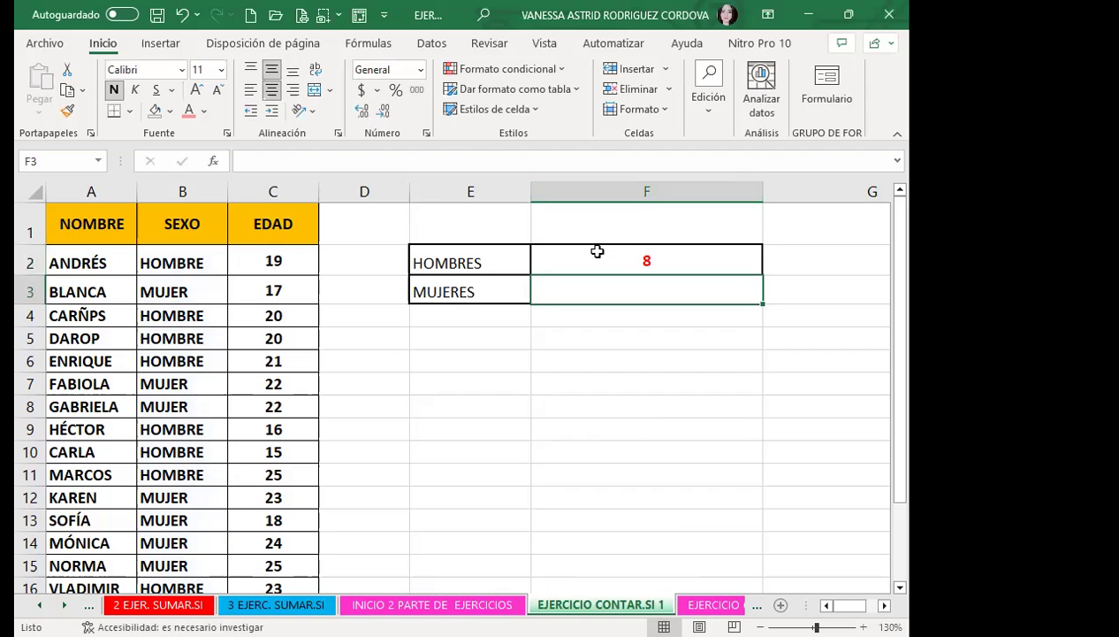
# Replace F2's "HOMBRE" criterion with a reference to the label cell E2
pyautogui.click(597, 251)
pyautogui.click(405, 161)
pyautogui.press('BackSpace')
pyautogui.press('BackSpace')
pyautogui.press('BackSpace')
pyautogui.press('BackSpace')
pyautogui.press('BackSpace')
pyautogui.press('BackSpace')
pyautogui.press('BackSpace')
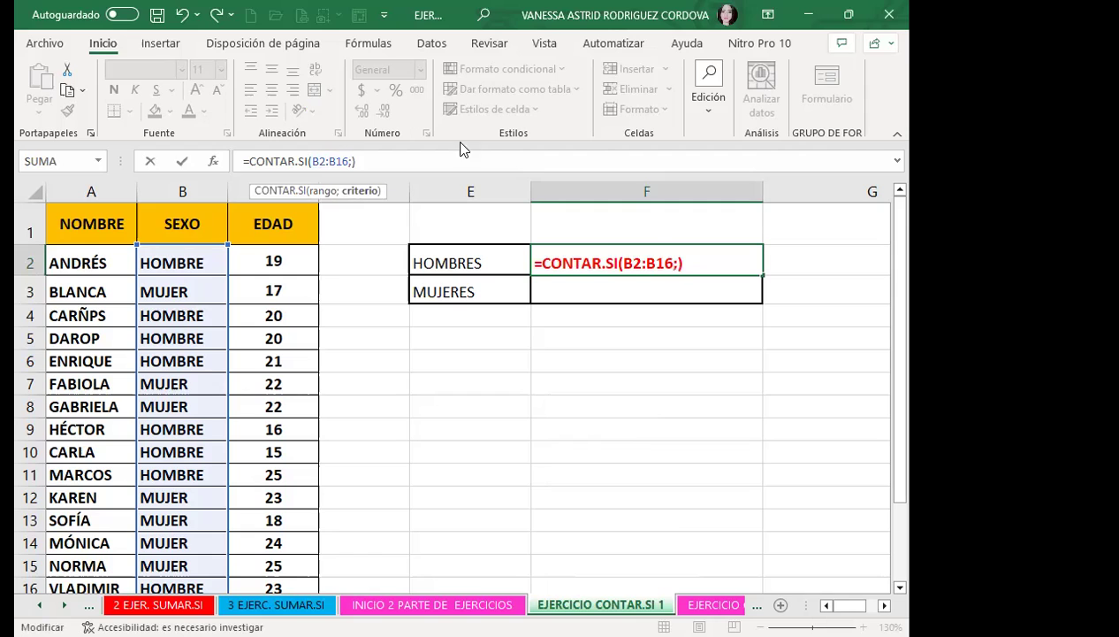
pyautogui.click(470, 252)
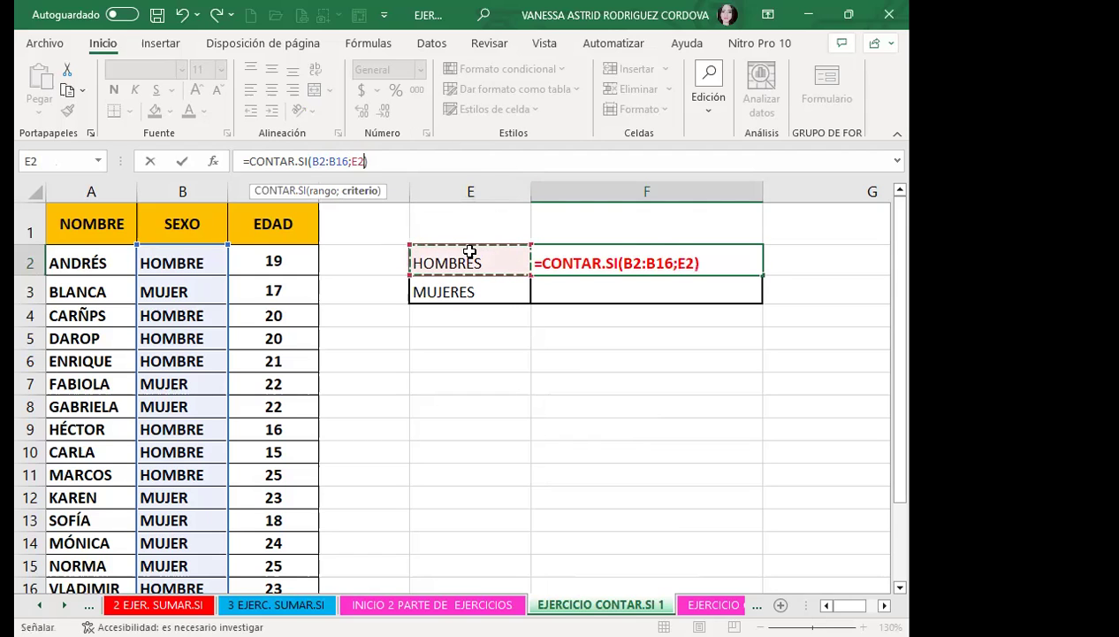
pyautogui.press('Return')
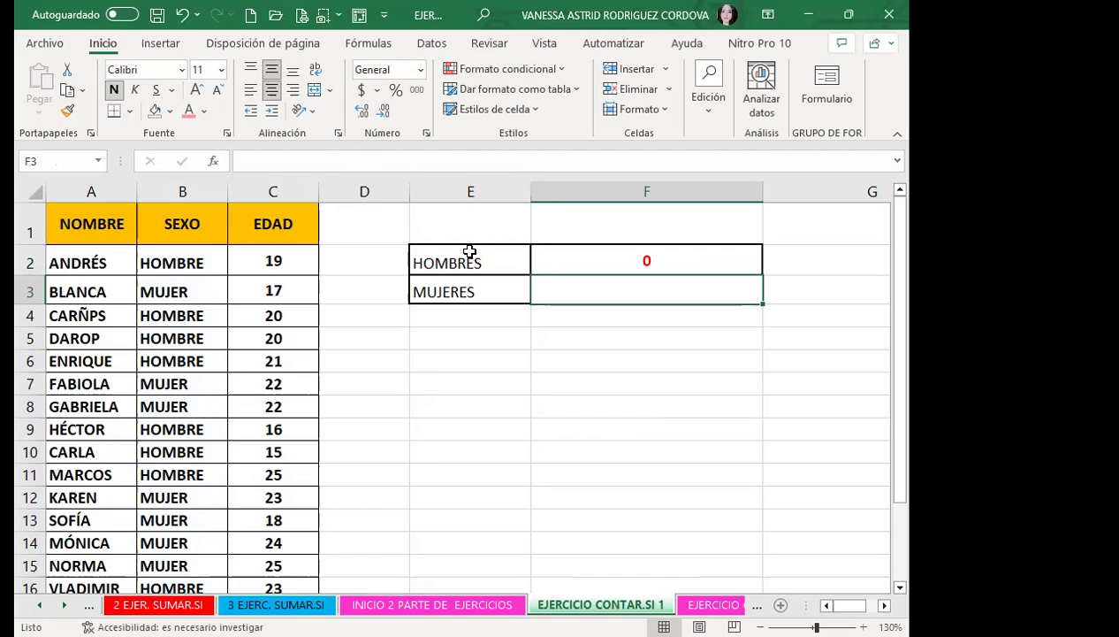
# Undo the E2 criterion so F2 counts "HOMBRE" again, then inspect E2 and F2
pyautogui.press('Up')
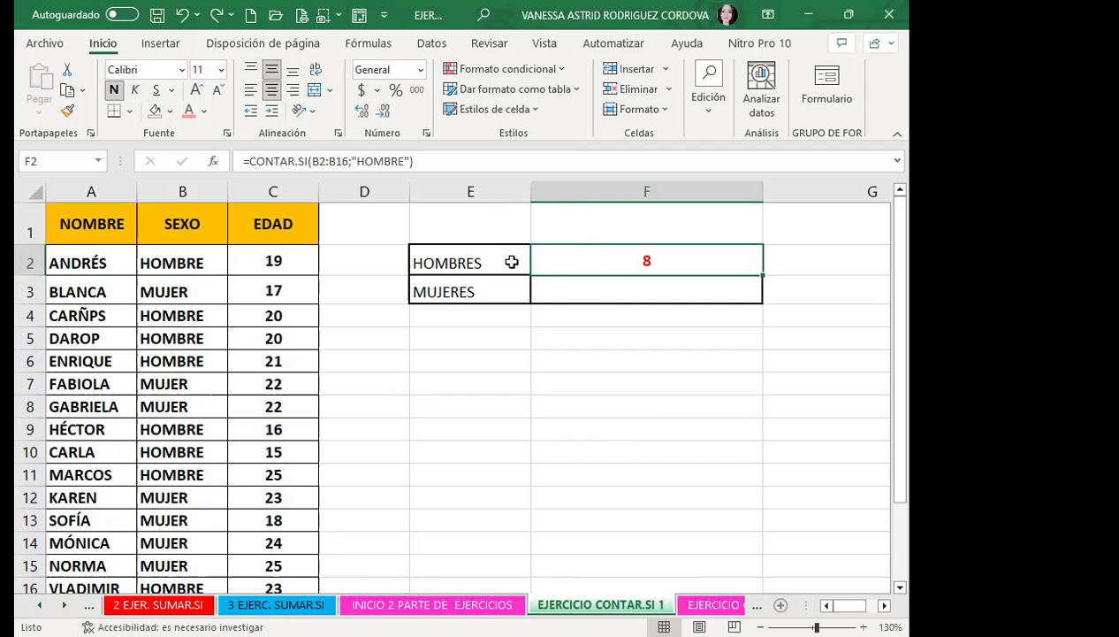
pyautogui.doubleClick(484, 260)
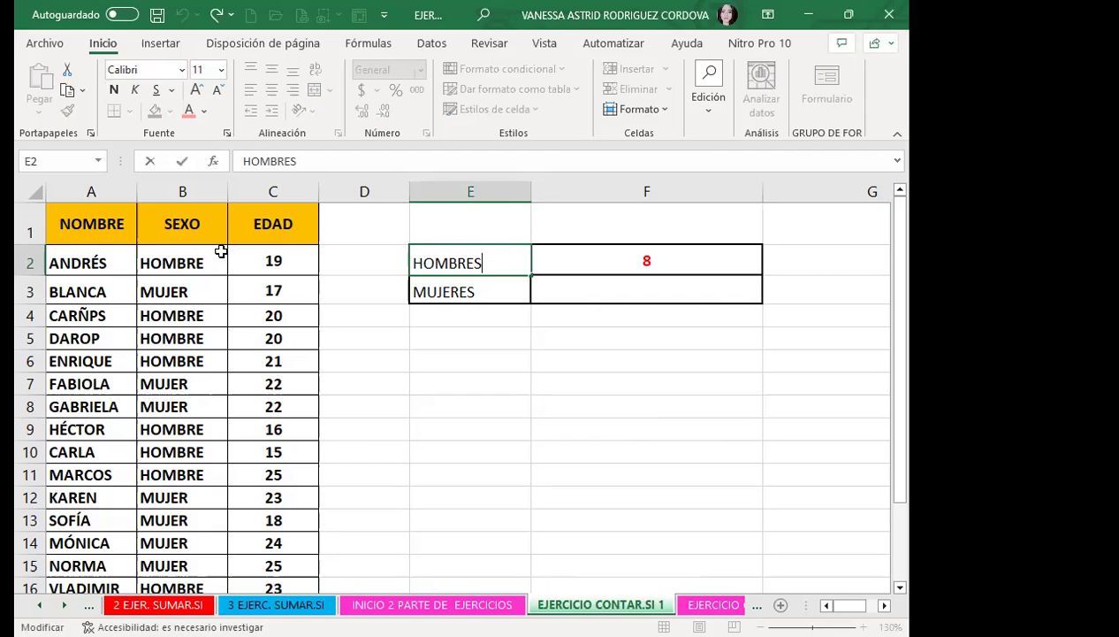
pyautogui.click(596, 267)
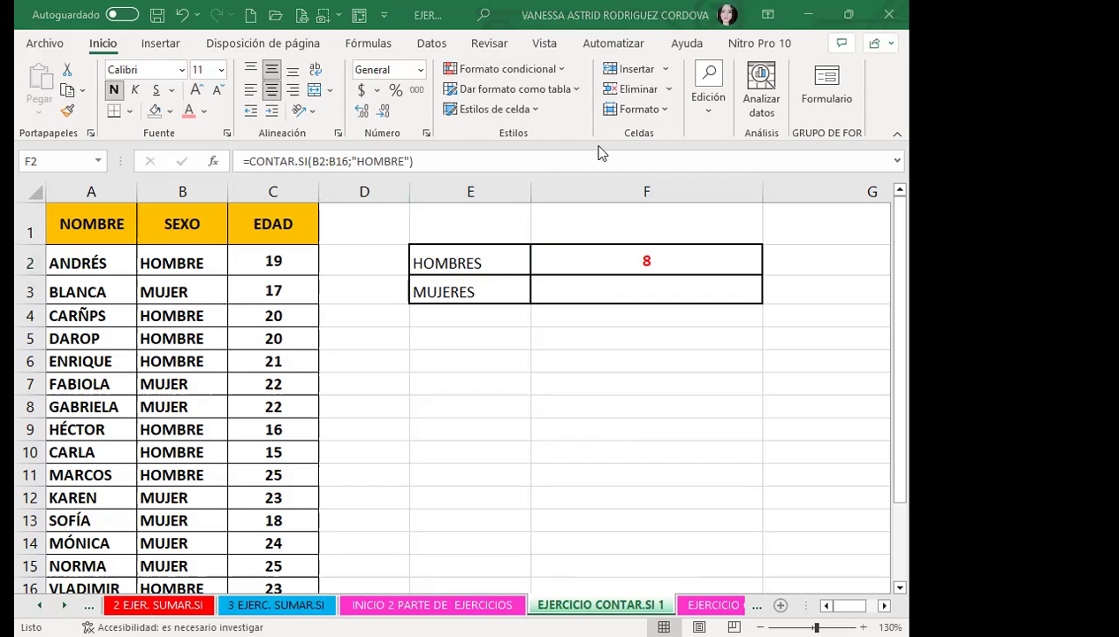
pyautogui.click(581, 252)
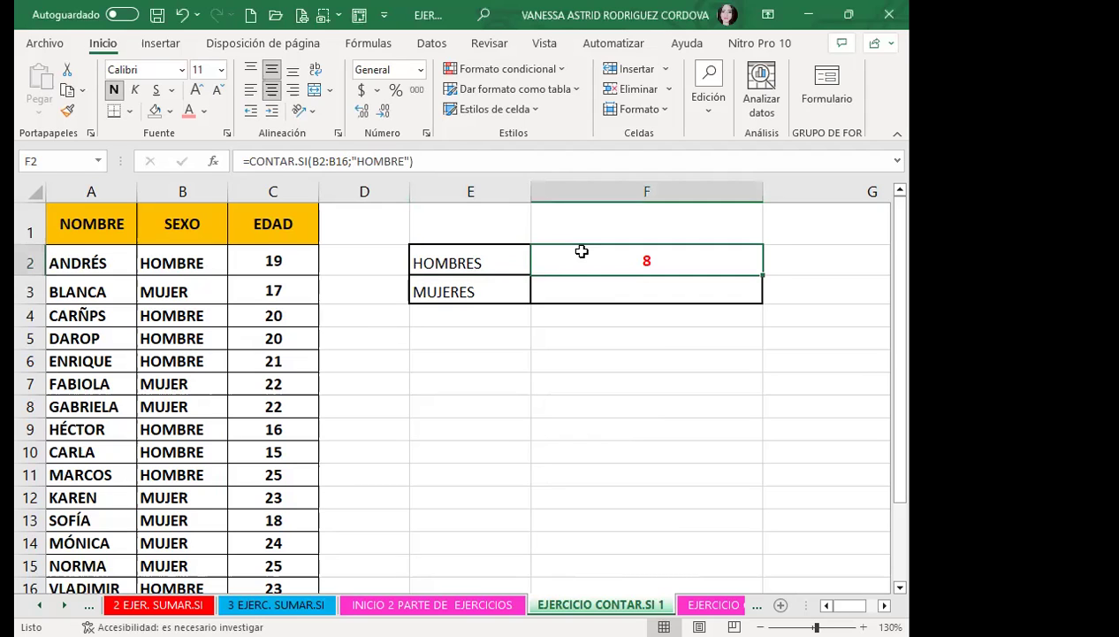
# Enter =CONTAR.SI(B2:B16;"MUJER") in F3 beside MUJERES, returning 7
pyautogui.click(616, 285)
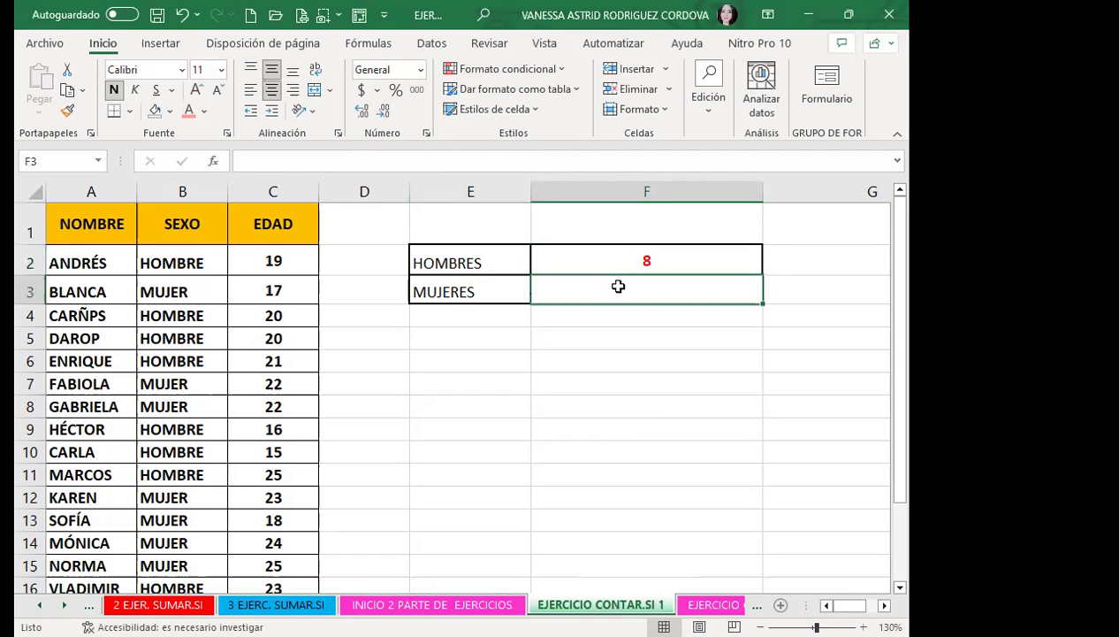
pyautogui.doubleClick(618, 286)
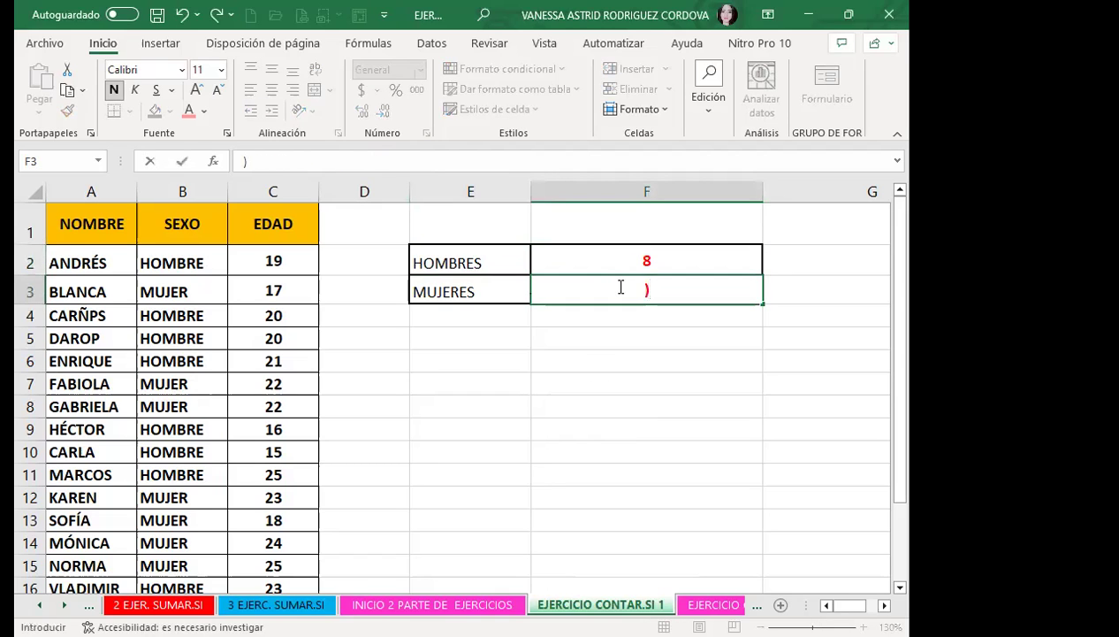
pyautogui.write('=')
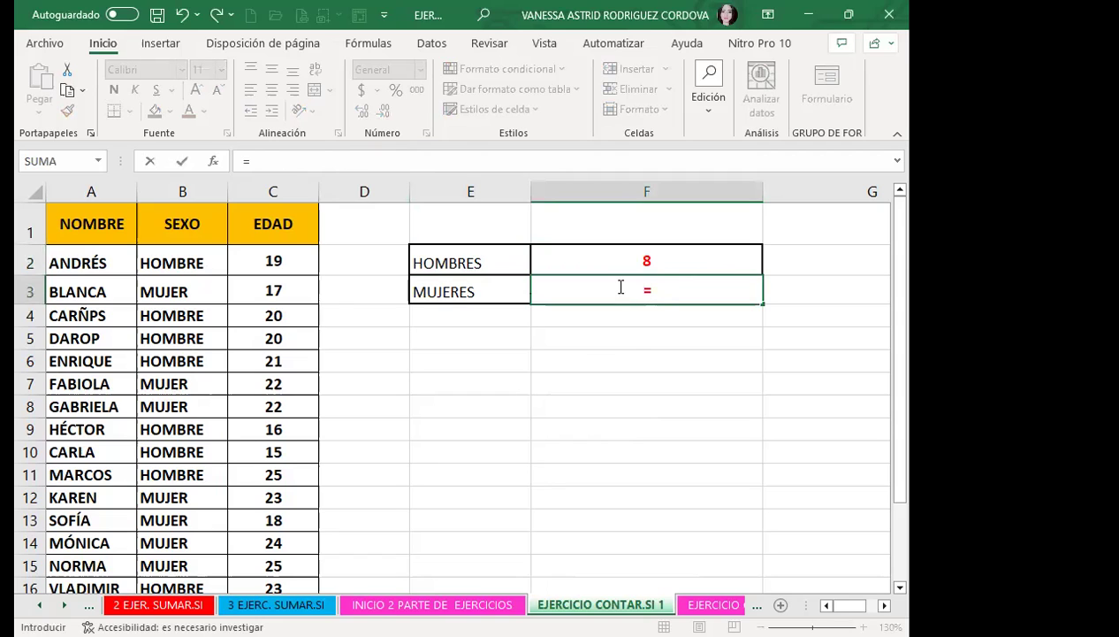
pyautogui.write('CONTAR')
pyautogui.click(656, 344)
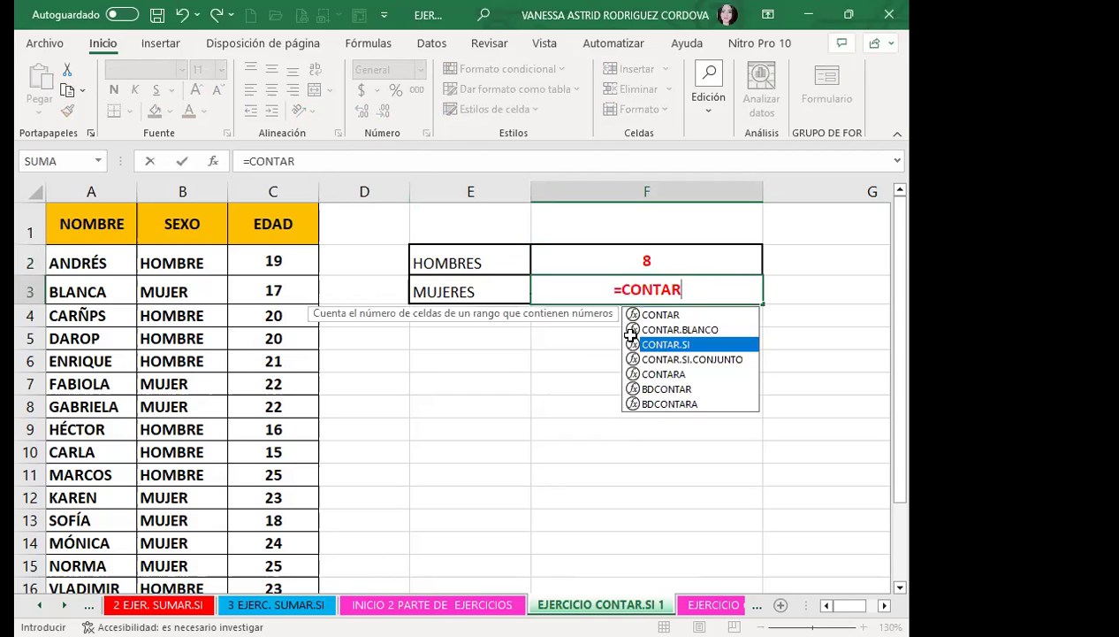
pyautogui.press('Tab')
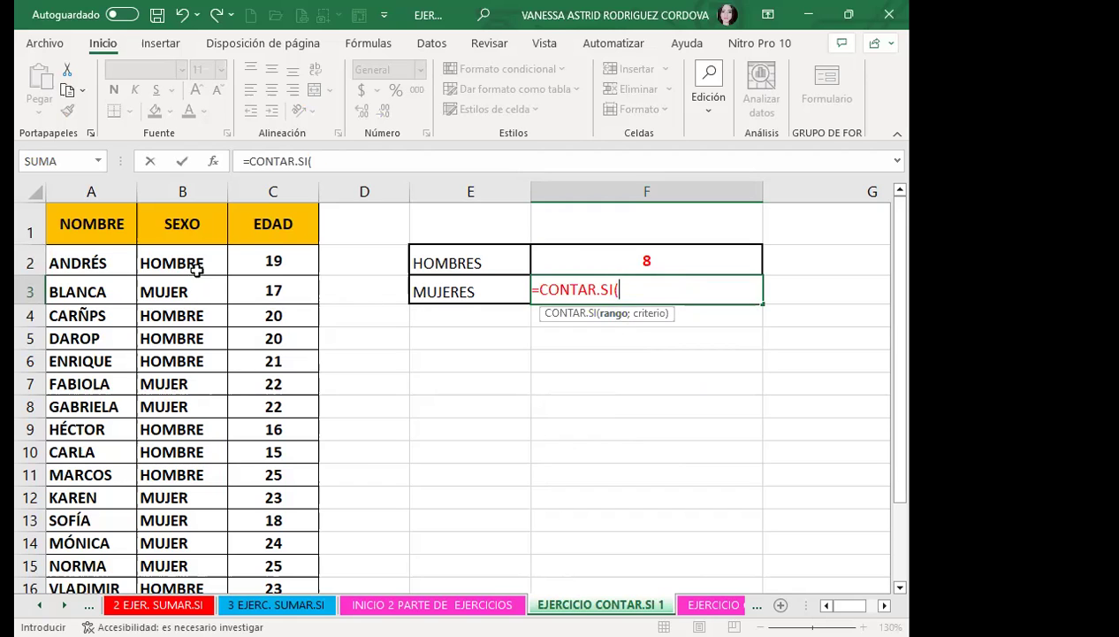
pyautogui.click(196, 270)
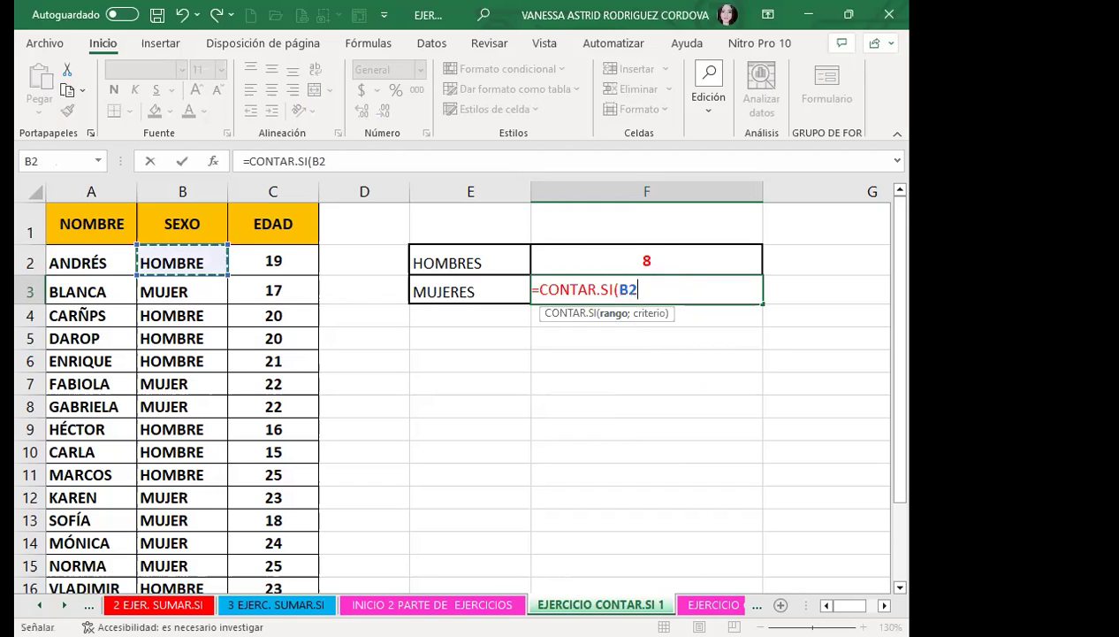
pyautogui.hotkey('ctrl', 'shift', 'Down')
pyautogui.write(';"MUJER"')
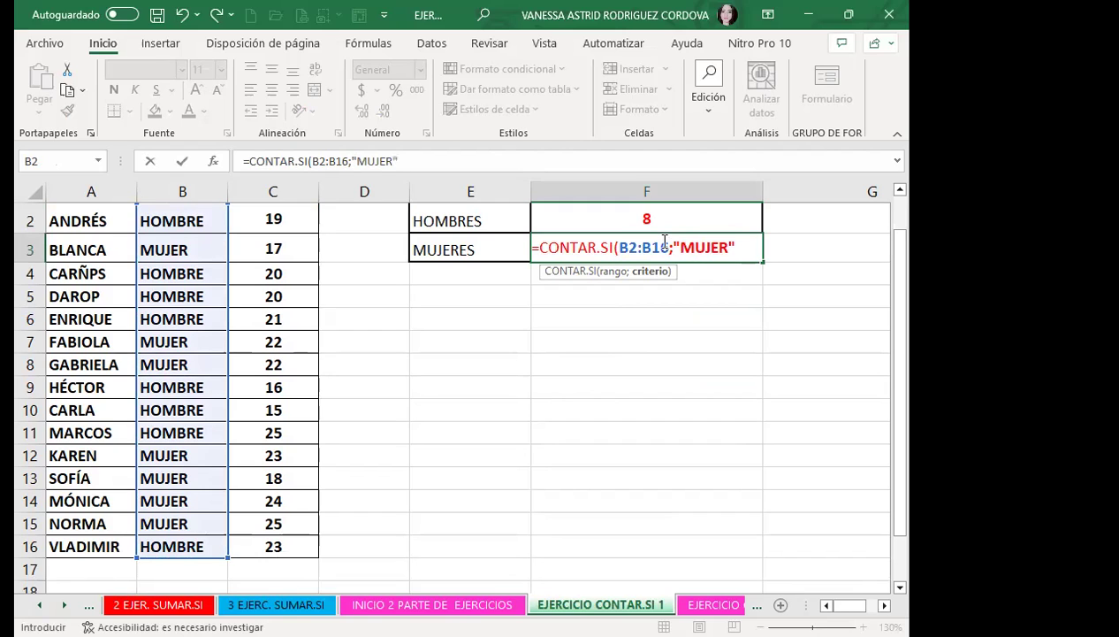
pyautogui.write(')')
pyautogui.press('Return')
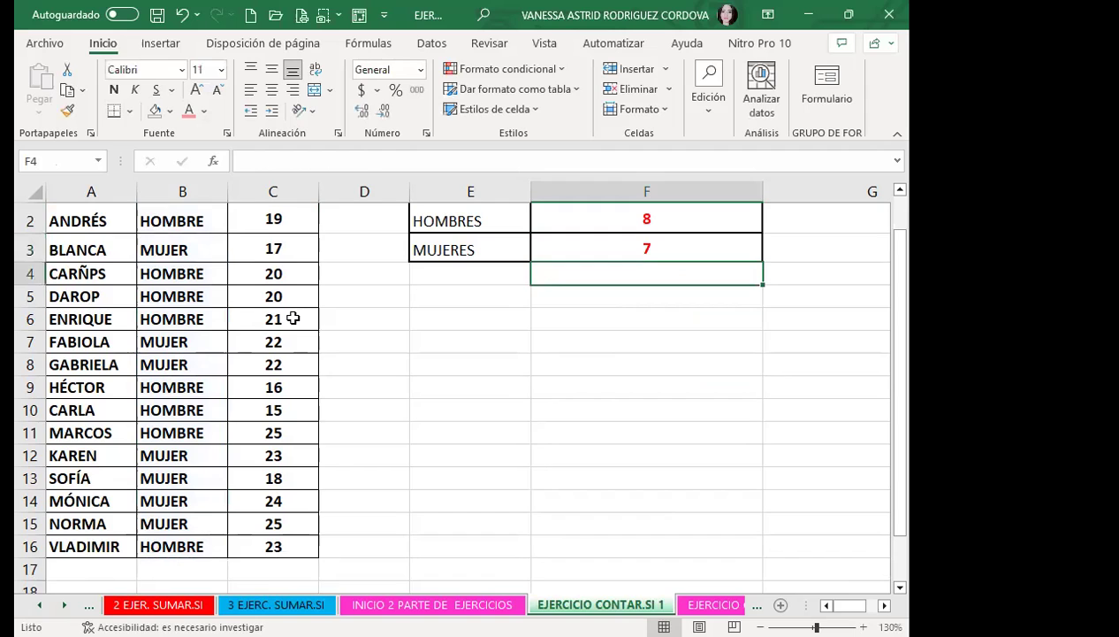
pyautogui.scroll(1, 450, 370)
# Delete the leading space before the HOMBRES label in E2
pyautogui.click(576, 288)
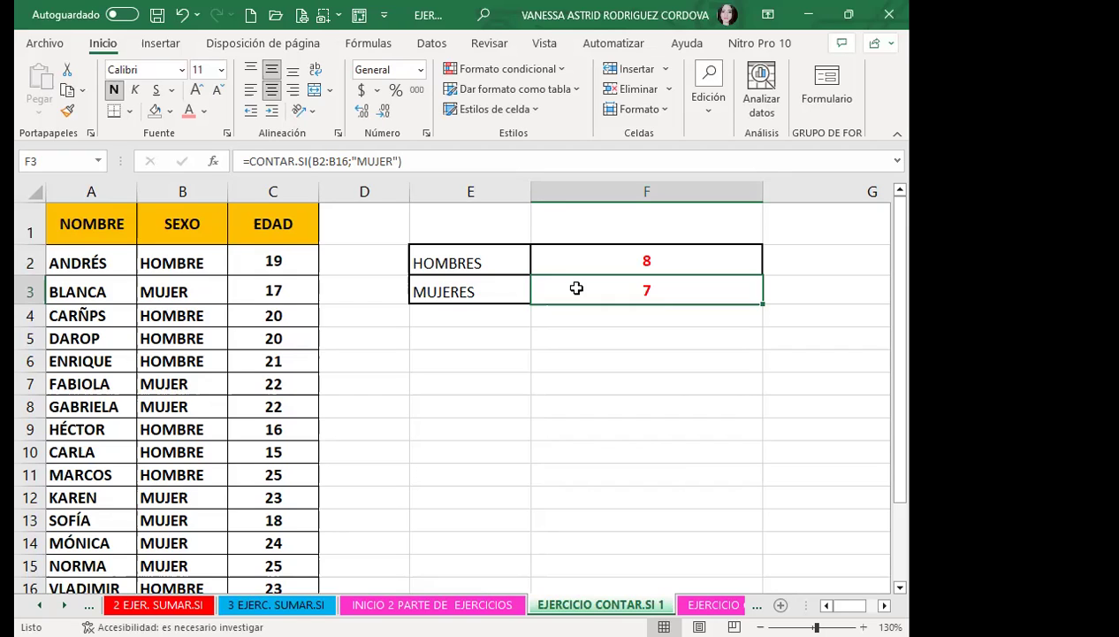
pyautogui.click(405, 263)
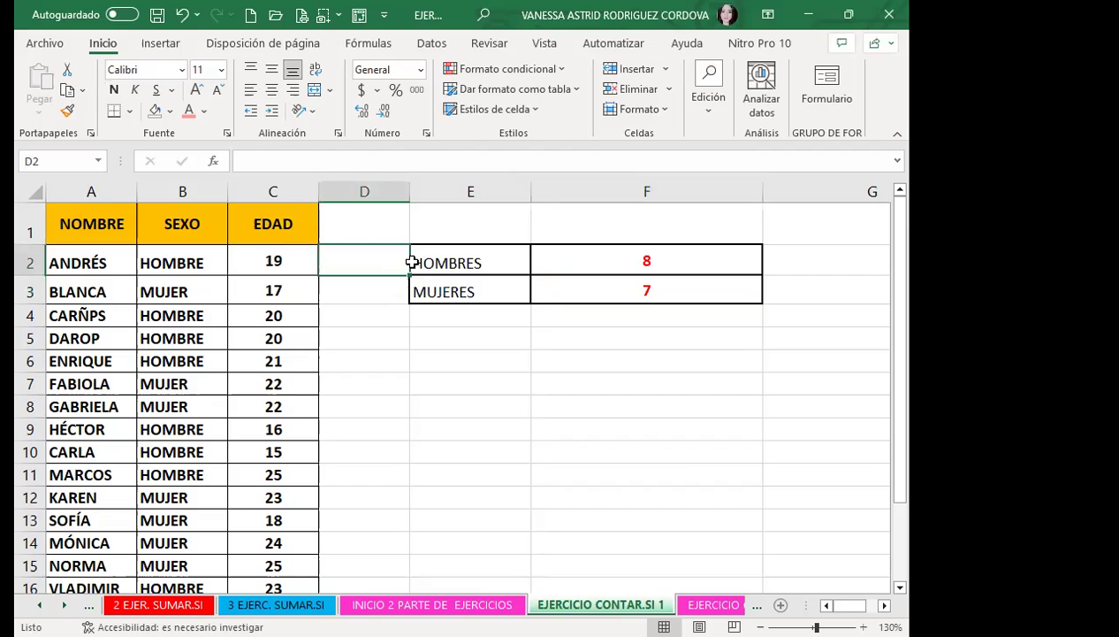
pyautogui.click(412, 265)
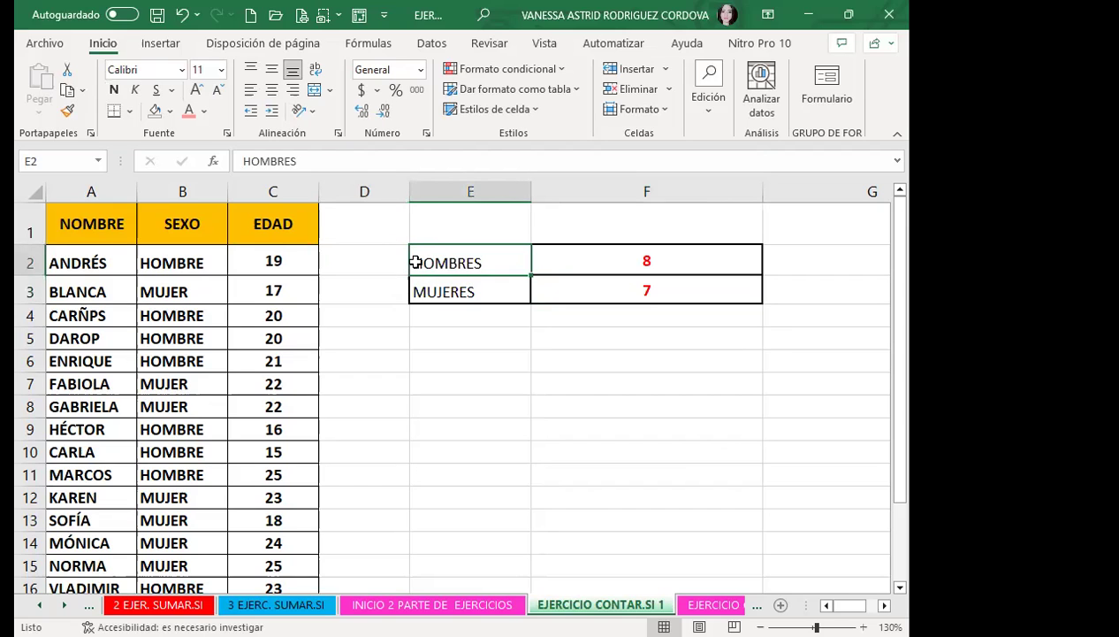
pyautogui.doubleClick(416, 262)
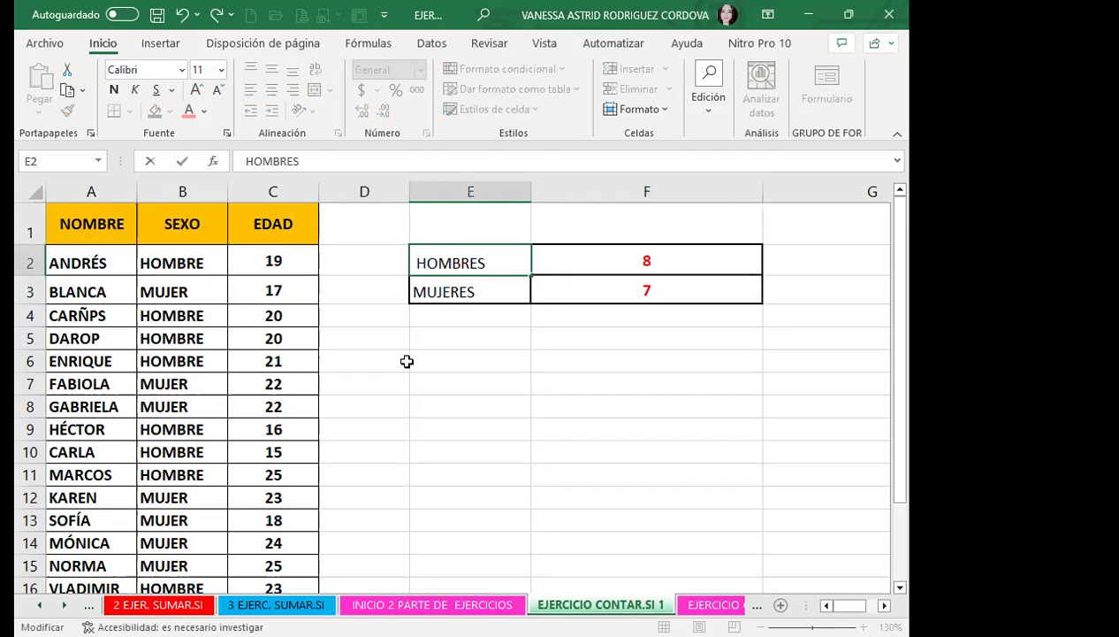
pyautogui.click(492, 279)
pyautogui.click(522, 261)
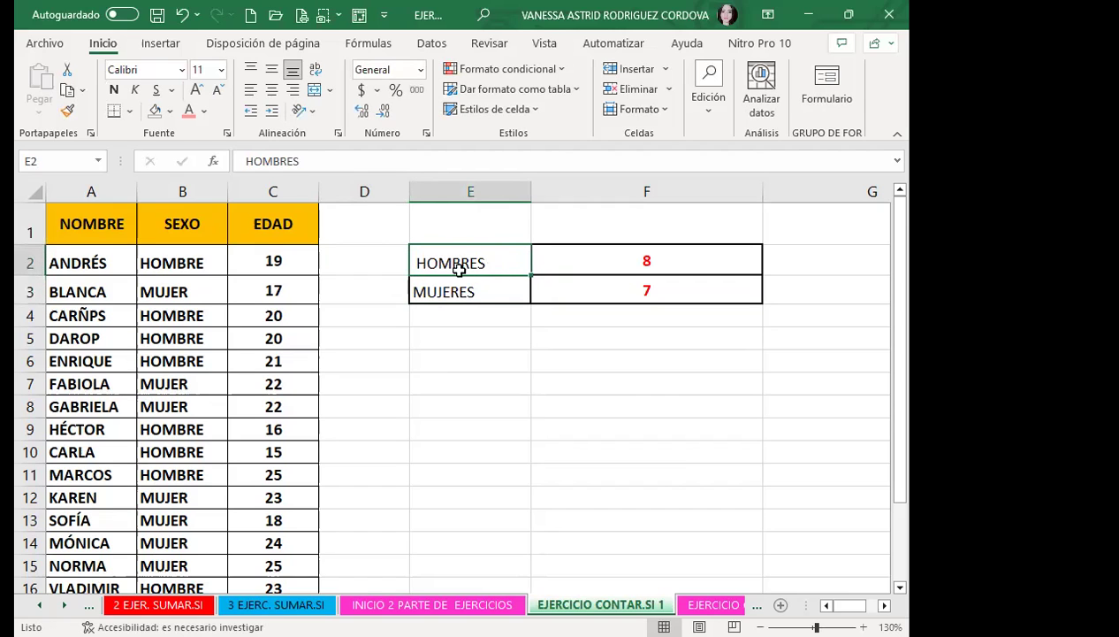
pyautogui.click(554, 263)
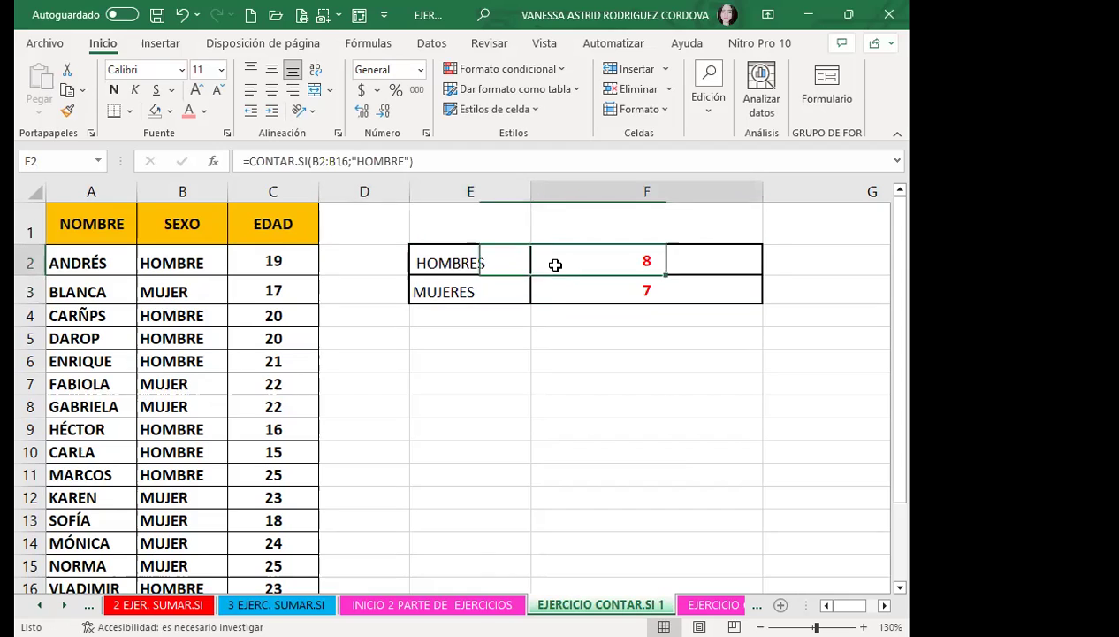
pyautogui.click(504, 269)
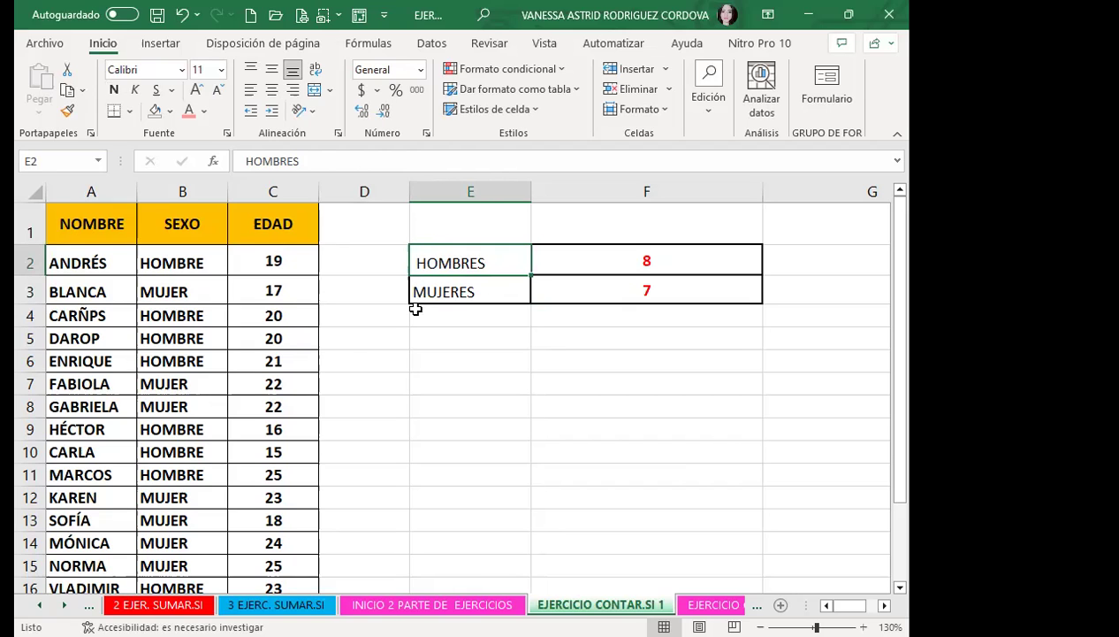
pyautogui.doubleClick(413, 262)
pyautogui.press('BackSpace')
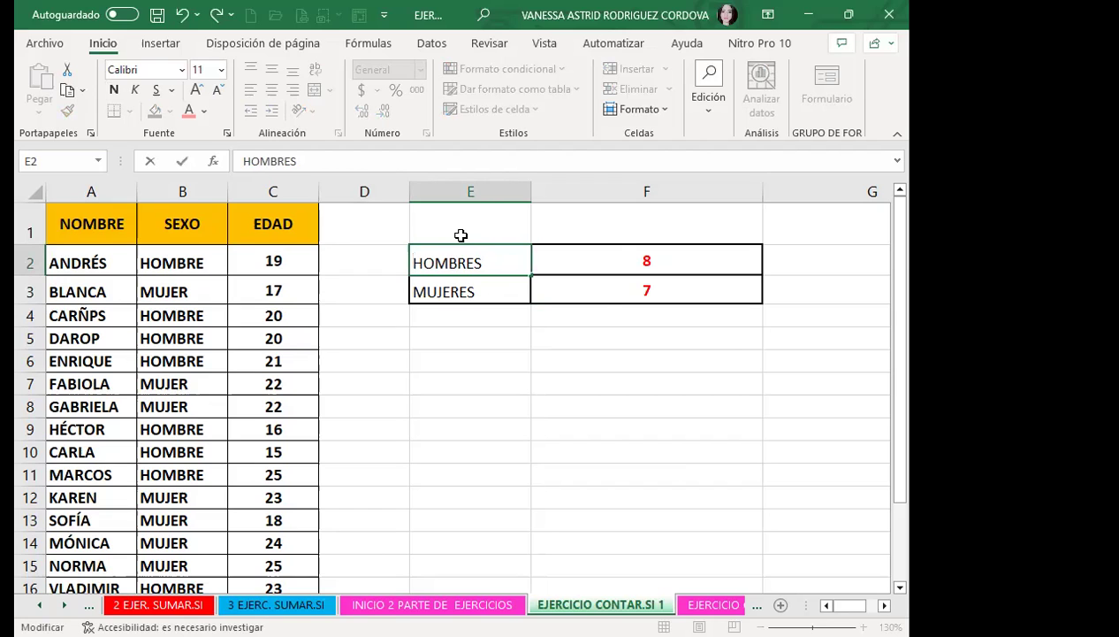
pyautogui.click(580, 273)
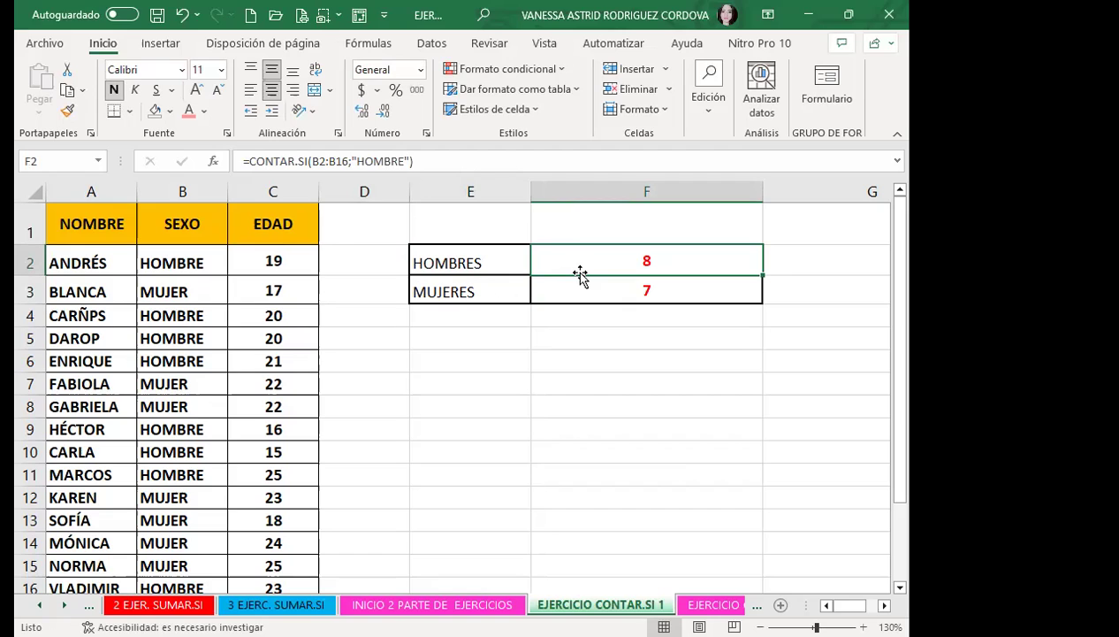
# Clear F2's count formula, then restore it with undo
pyautogui.click(469, 252)
pyautogui.click(582, 260)
pyautogui.press('F2')
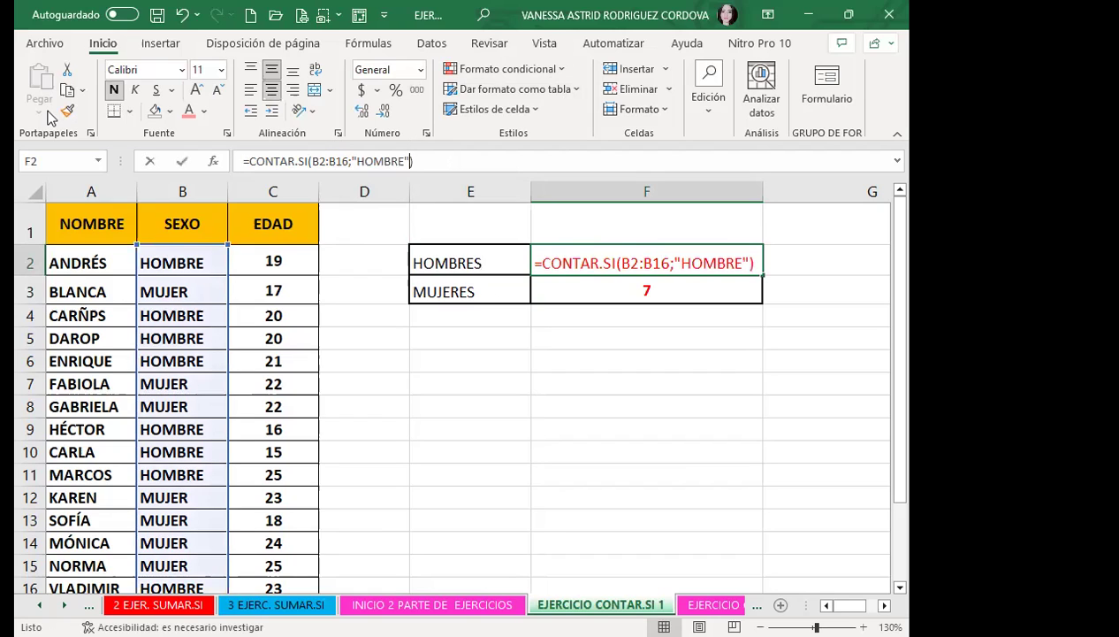
pyautogui.press('BackSpace')
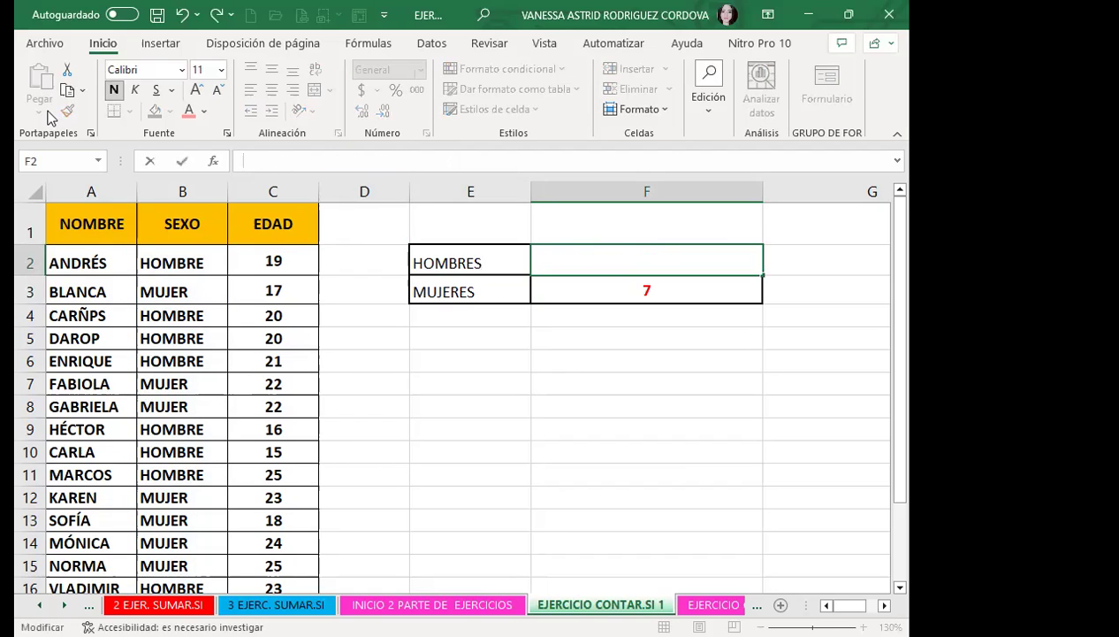
pyautogui.click(591, 290)
pyautogui.click(591, 254)
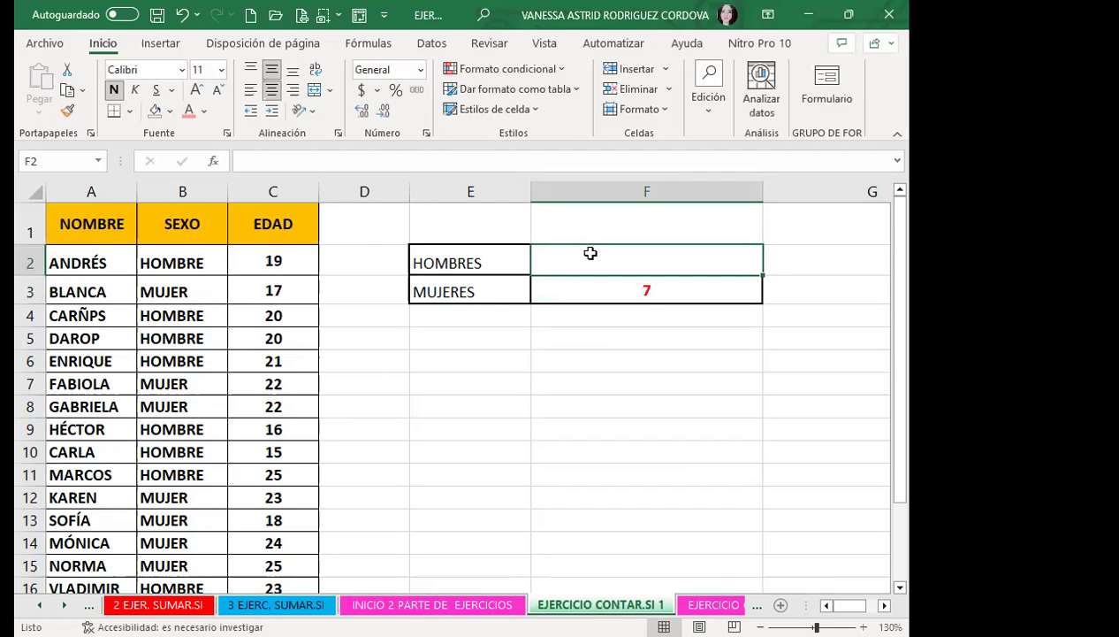
pyautogui.hotkey('ctrl', 'z')
# Review F2's =CONTAR.SI(B2:B16;"HOMBRE") formula in the formula bar and confirm it unchanged
pyautogui.click(351, 161)
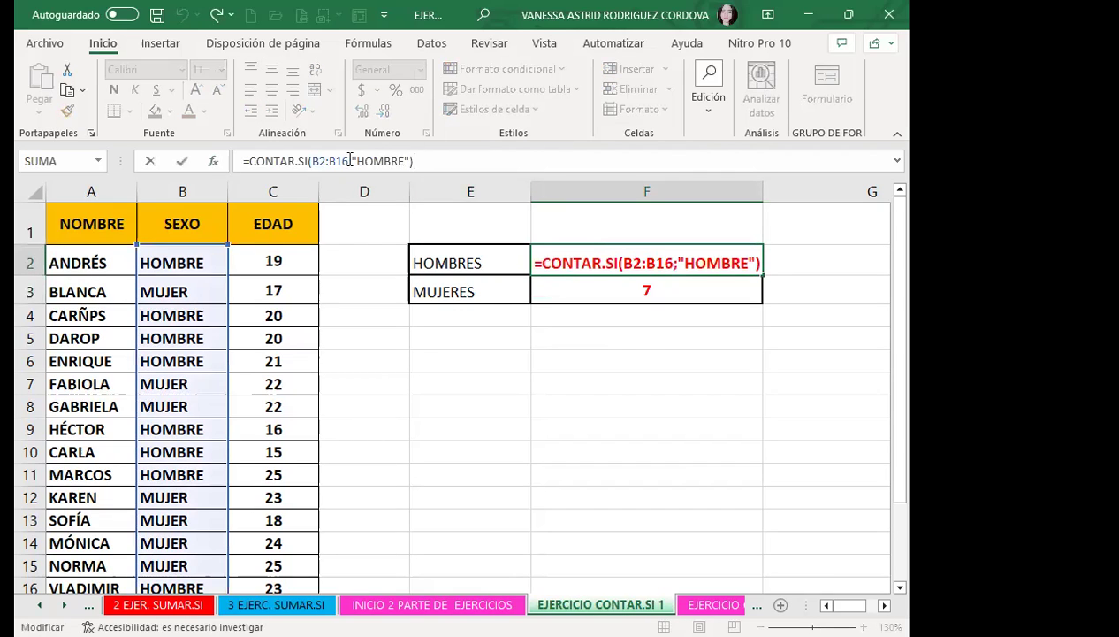
pyautogui.press('End')
pyautogui.click(570, 289)
pyautogui.click(572, 260)
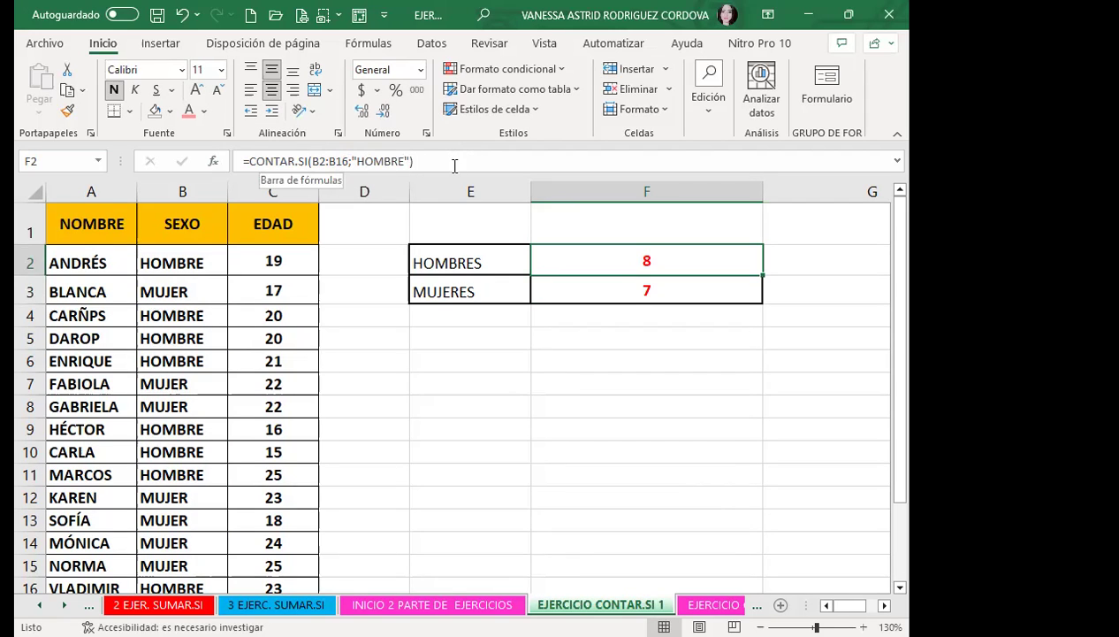
pyautogui.click(418, 161)
pyautogui.press('Left')
pyautogui.press('Left')
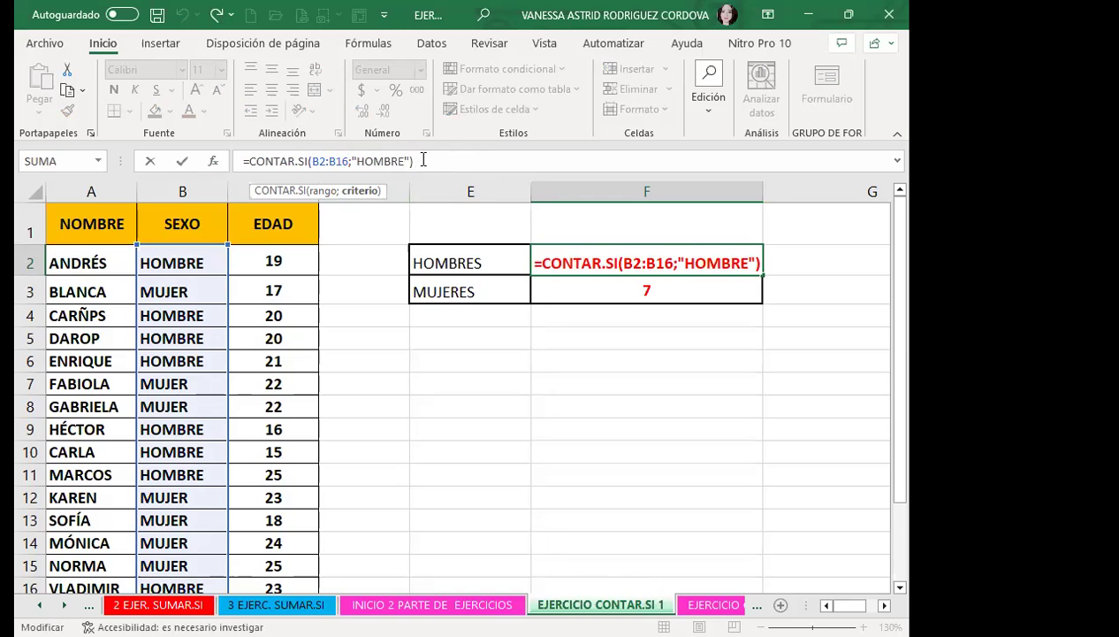
pyautogui.click(423, 159)
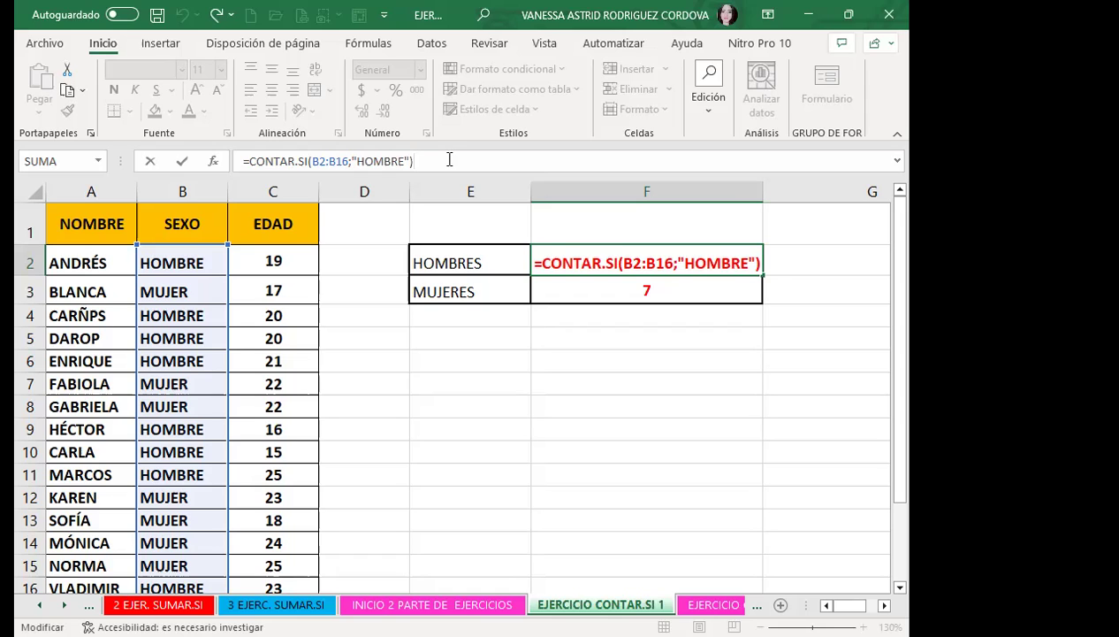
pyautogui.press('Return')
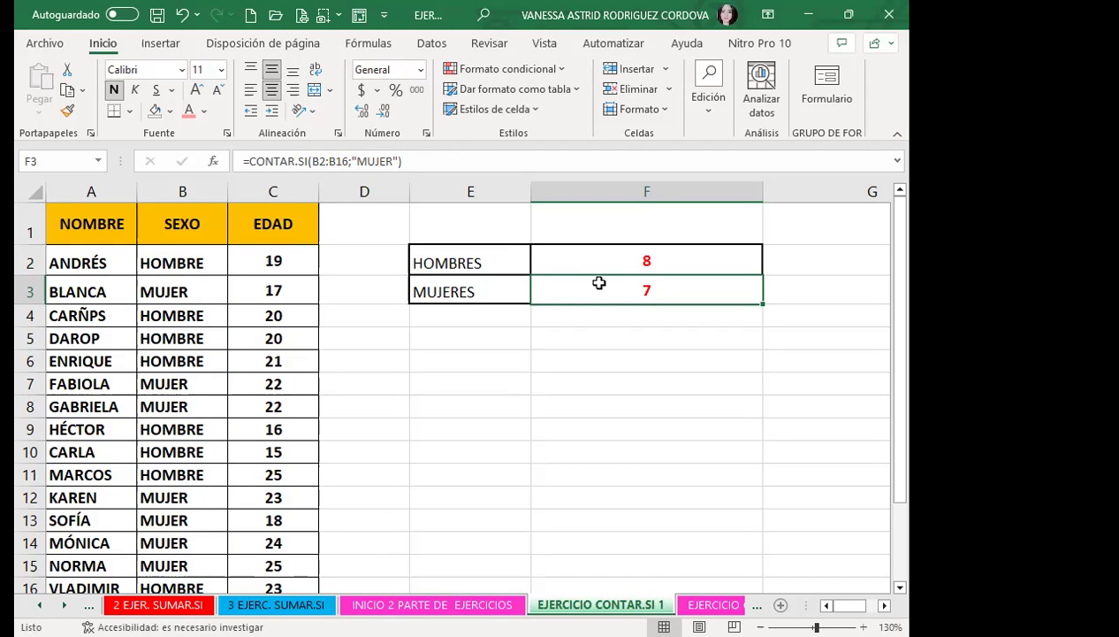
pyautogui.moveTo(197, 259); pyautogui.dragTo(177, 521)
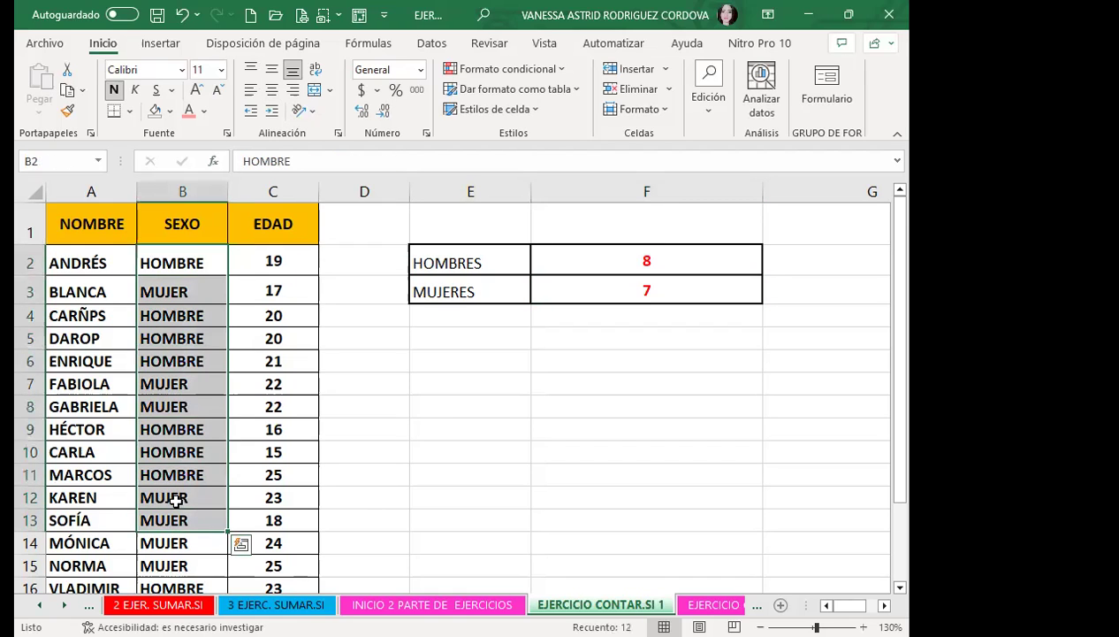
pyautogui.click(187, 260)
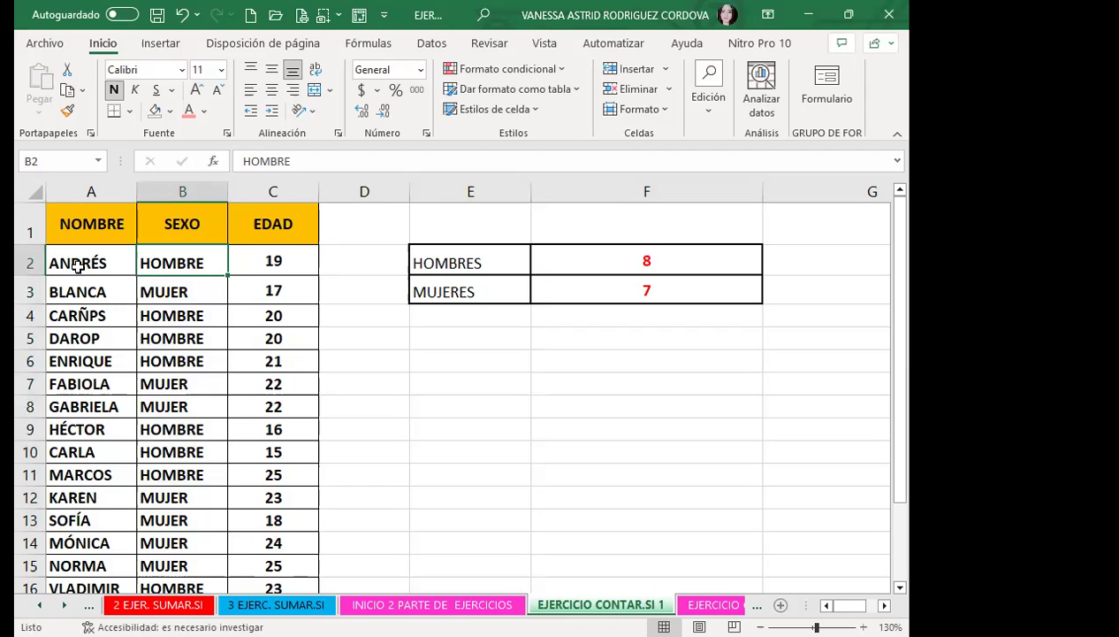
pyautogui.click(78, 266)
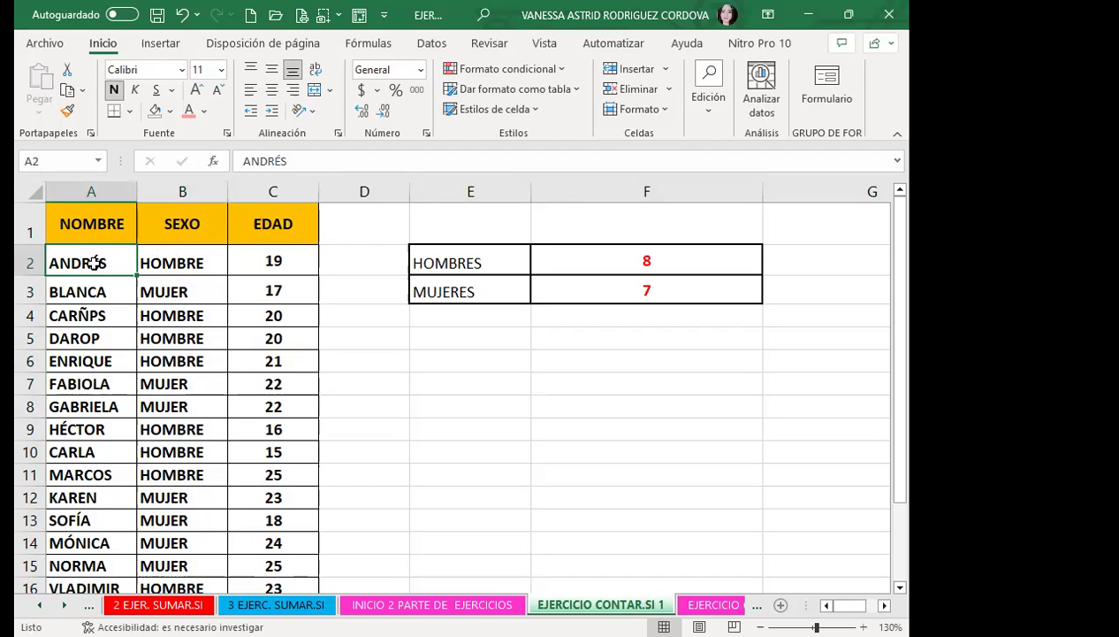
pyautogui.click(184, 262)
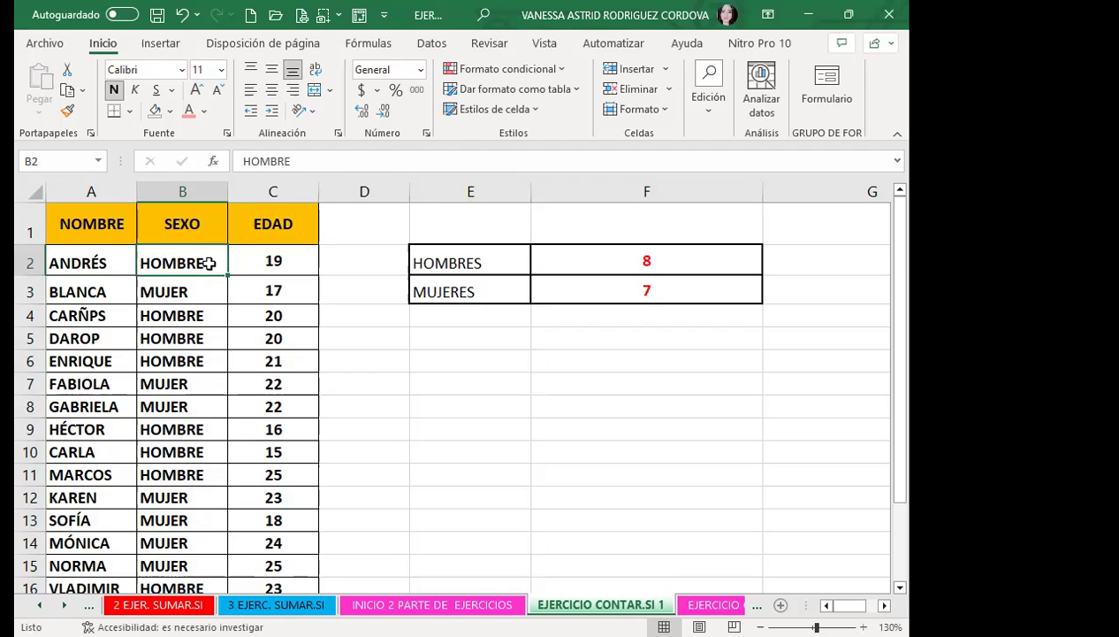
pyautogui.write('MUJER')
pyautogui.press('Return')
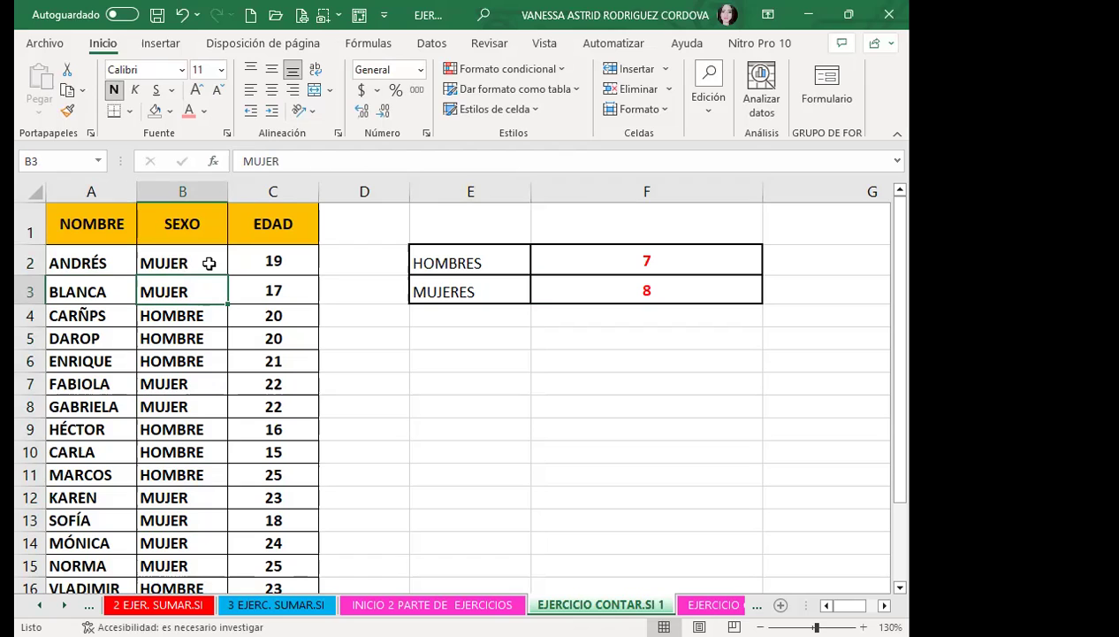
pyautogui.hotkey('ctrl', 'z')
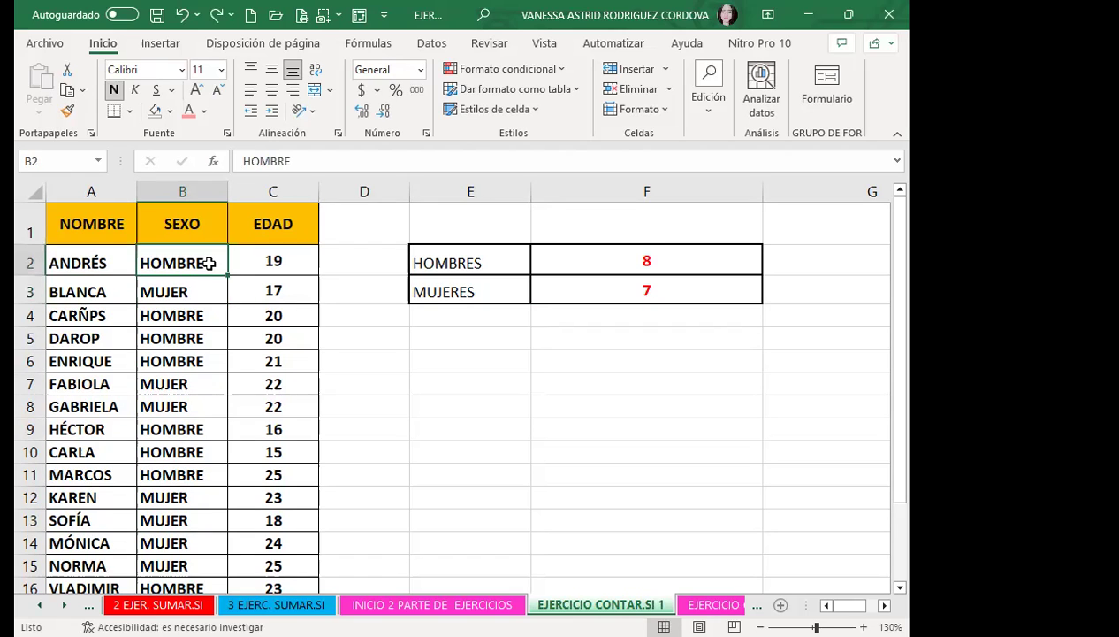
pyautogui.click(592, 266)
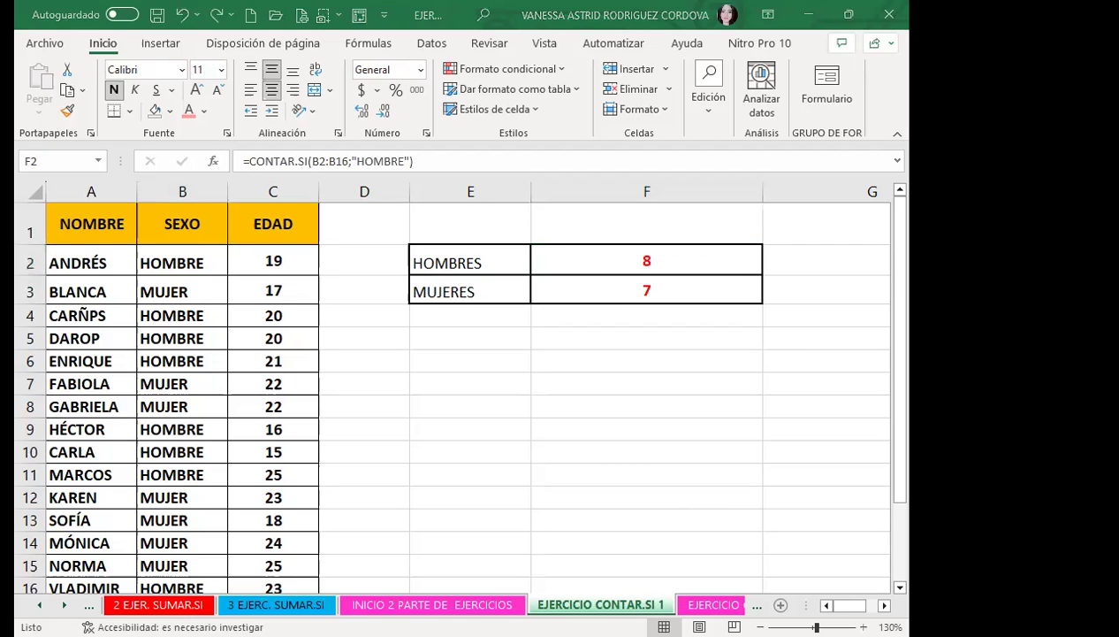
# Look over the second HOMBRE/MUJER box, selecting its label and empty count cell I2
pyautogui.hscroll(4, 380, 256)
pyautogui.hscroll(2, 381, 256)
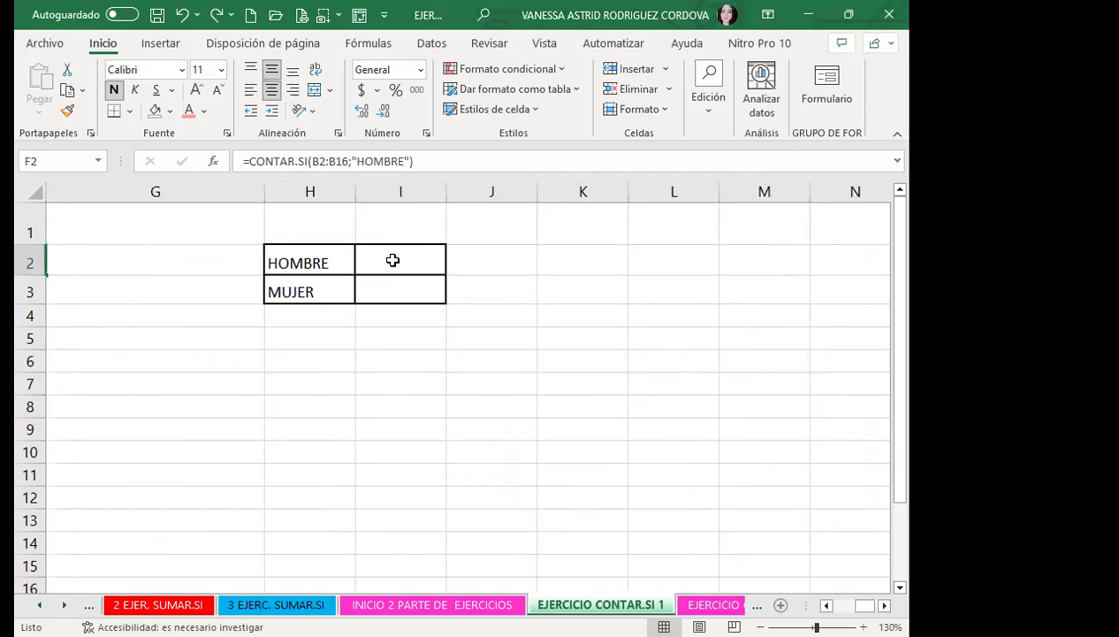
pyautogui.click(393, 260)
pyautogui.click(321, 256)
pyautogui.click(321, 287)
pyautogui.click(380, 255)
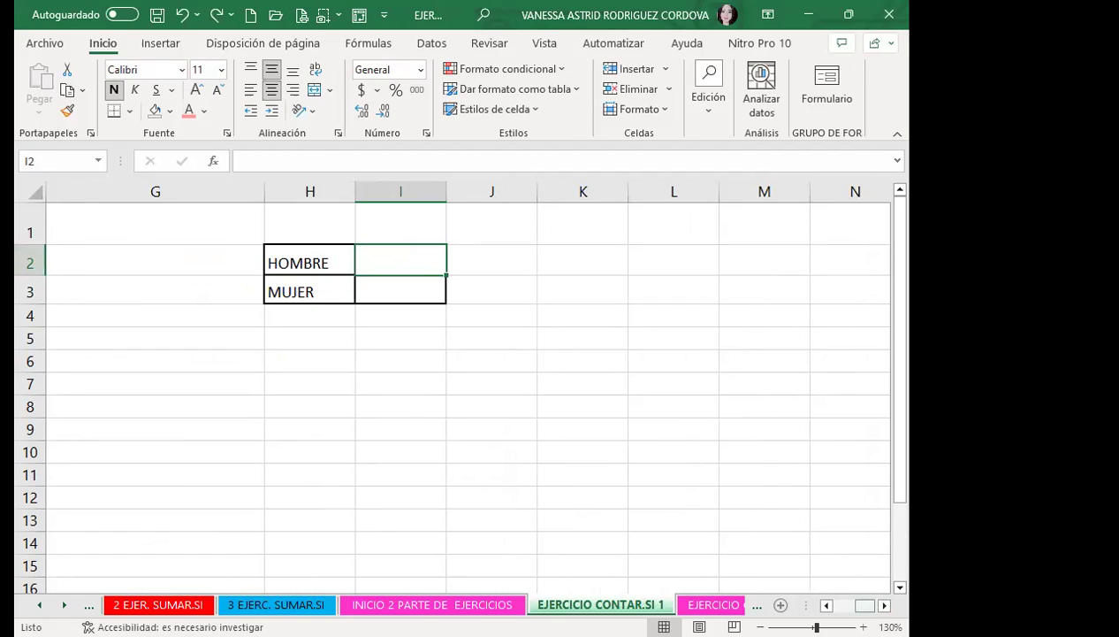
# Narrow columns F and G so the HOMBRE/MUJER box fits beside the table, then go to EJERCICIO CONTAR.SI 3
pyautogui.click(848, 600)
pyautogui.click(686, 251)
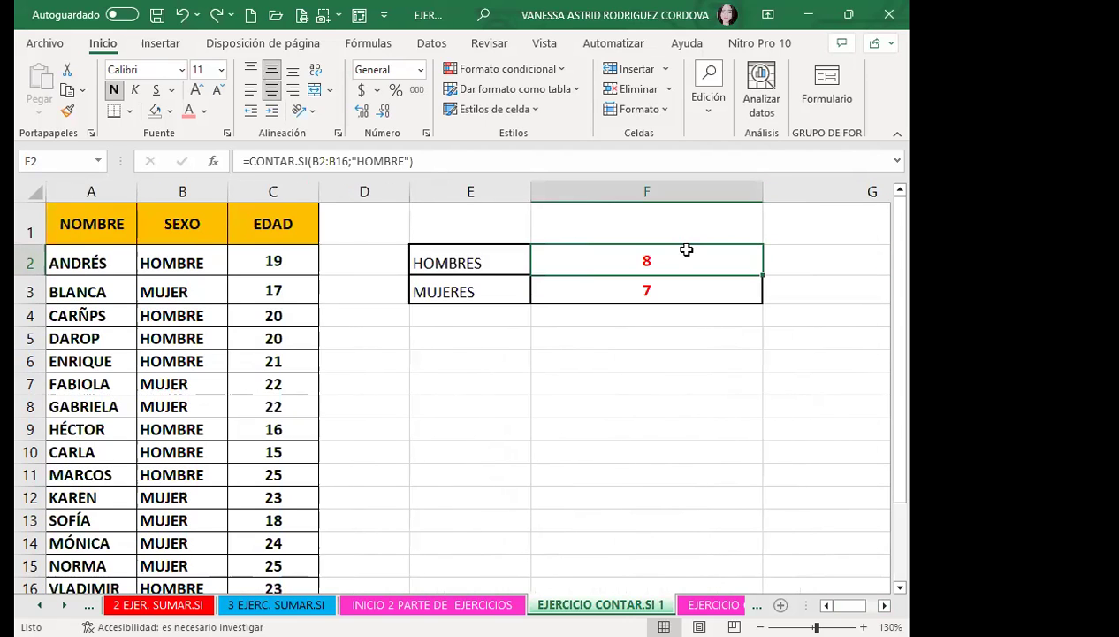
pyautogui.moveTo(763, 192); pyautogui.dragTo(666, 192)
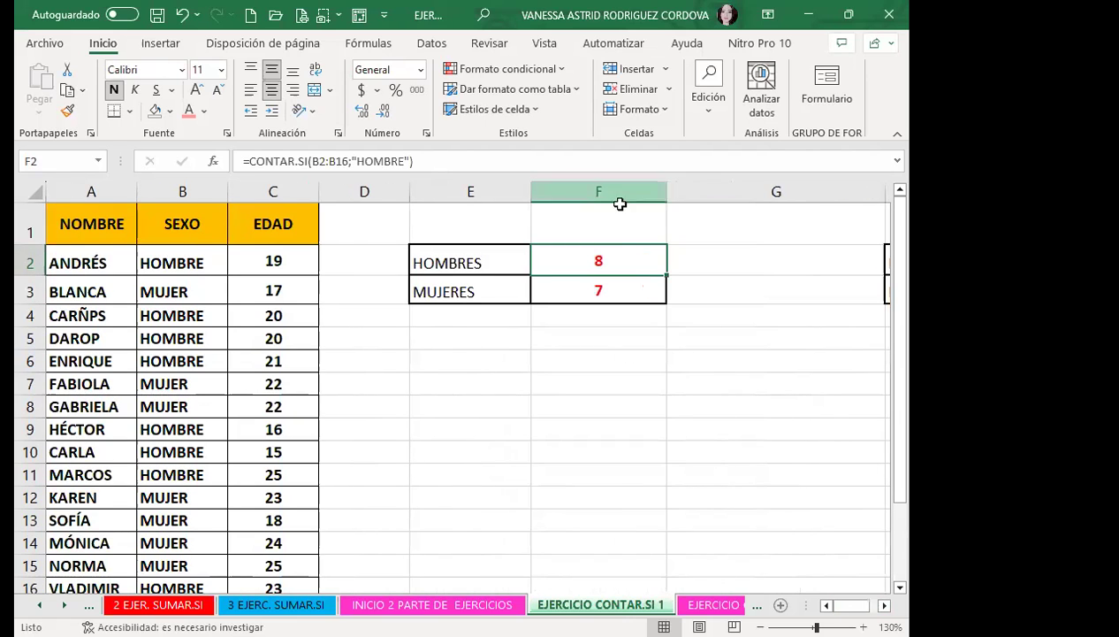
pyautogui.moveTo(887, 192); pyautogui.dragTo(731, 200)
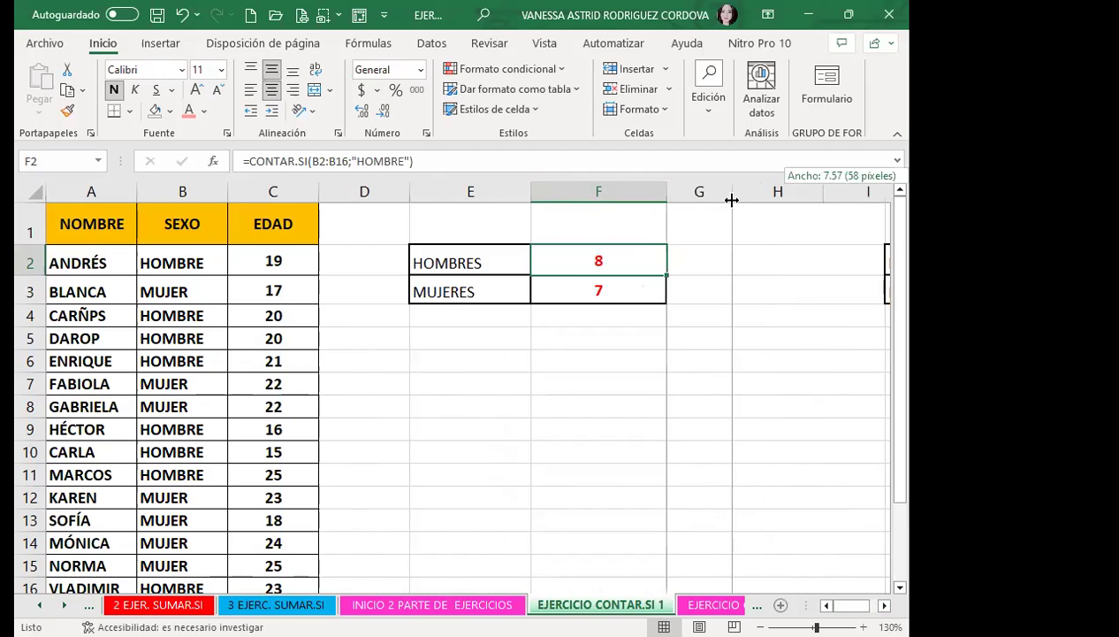
pyautogui.click(847, 262)
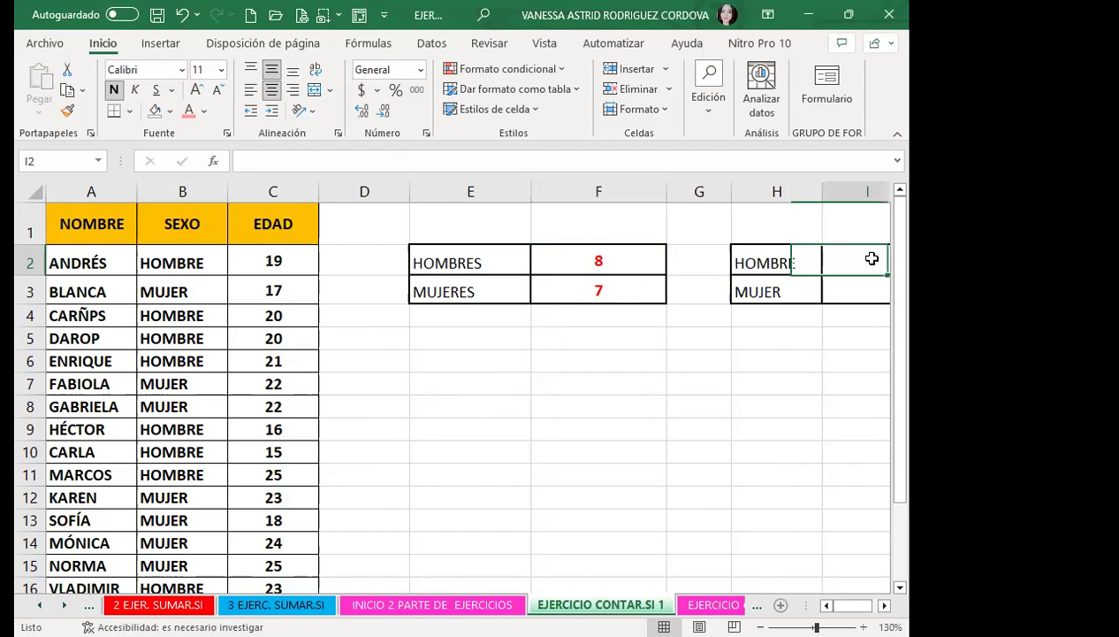
pyautogui.click(558, 251)
pyautogui.click(174, 258)
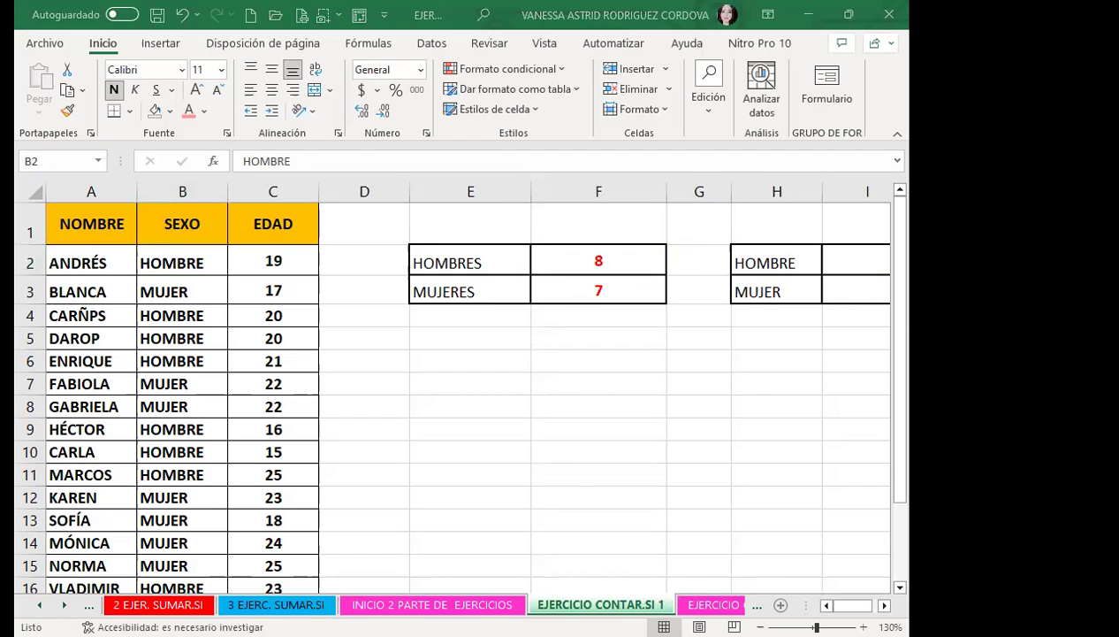
pyautogui.hotkey('ctrl', 'pagedown')
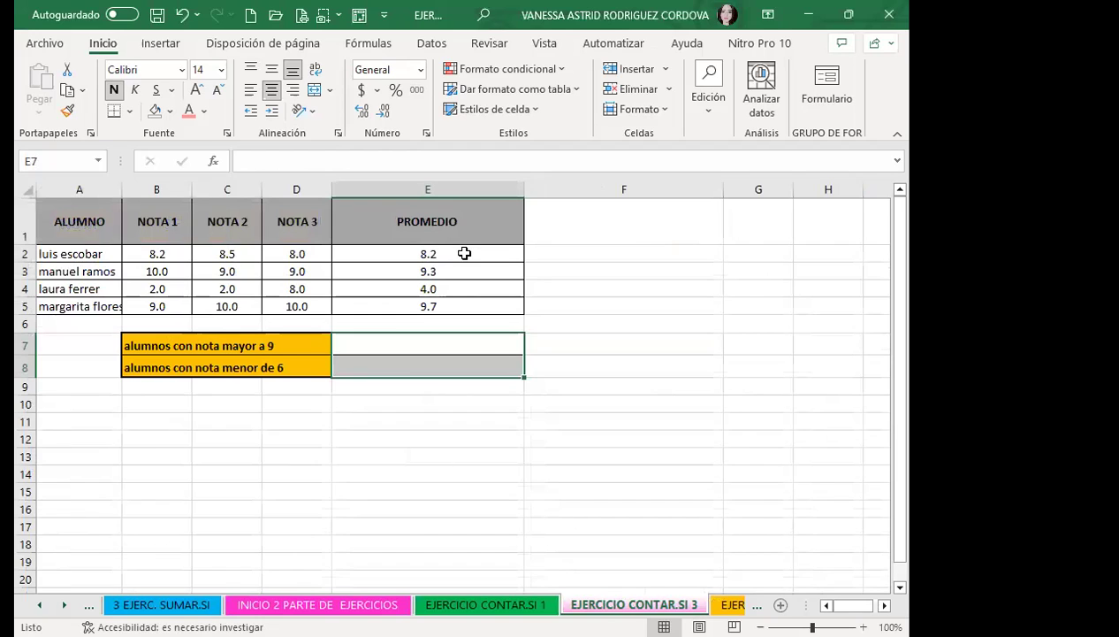
# Enter =CONTAR.SI(E2:E5;">9") in E7 to count averages above 9, giving 2
pyautogui.click(412, 349)
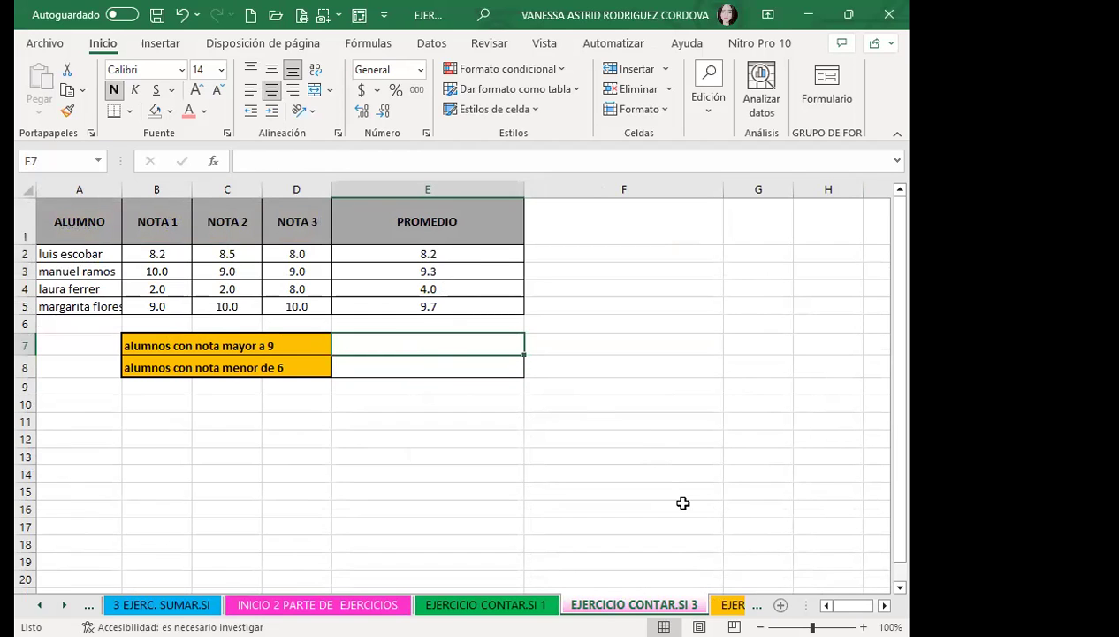
pyautogui.click(422, 339)
pyautogui.write('=')
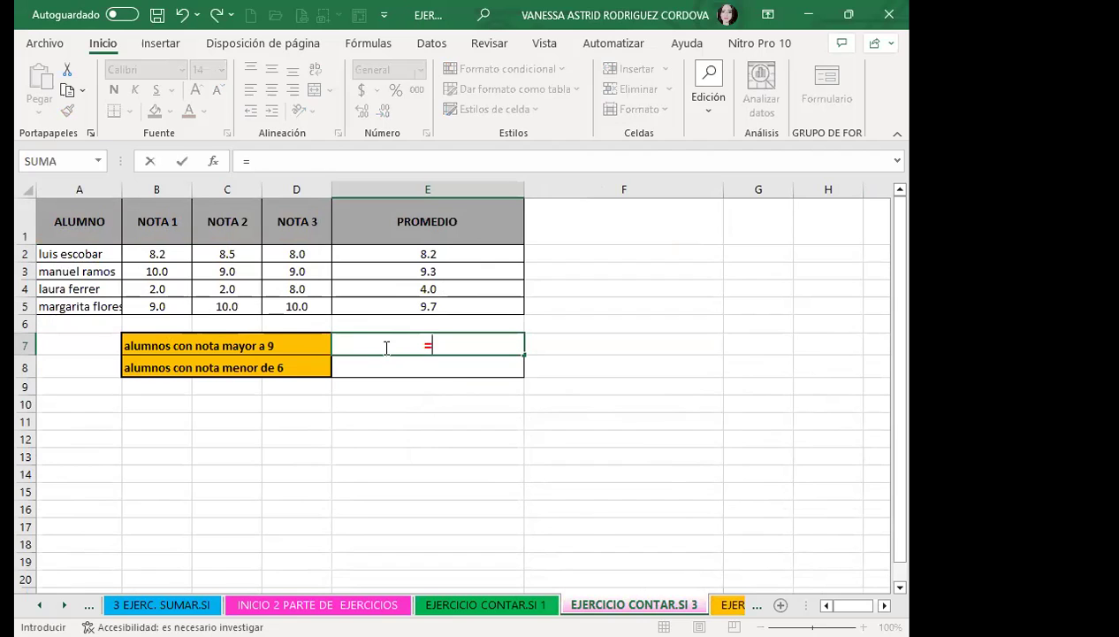
pyautogui.write('CONTAR')
pyautogui.click(440, 395)
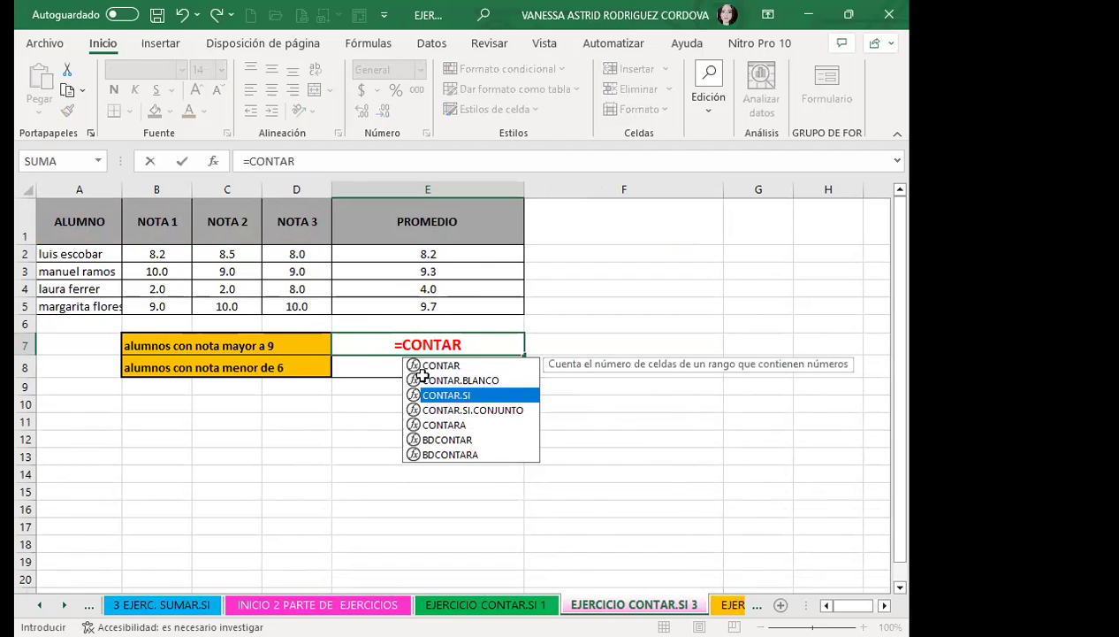
pyautogui.press('Tab')
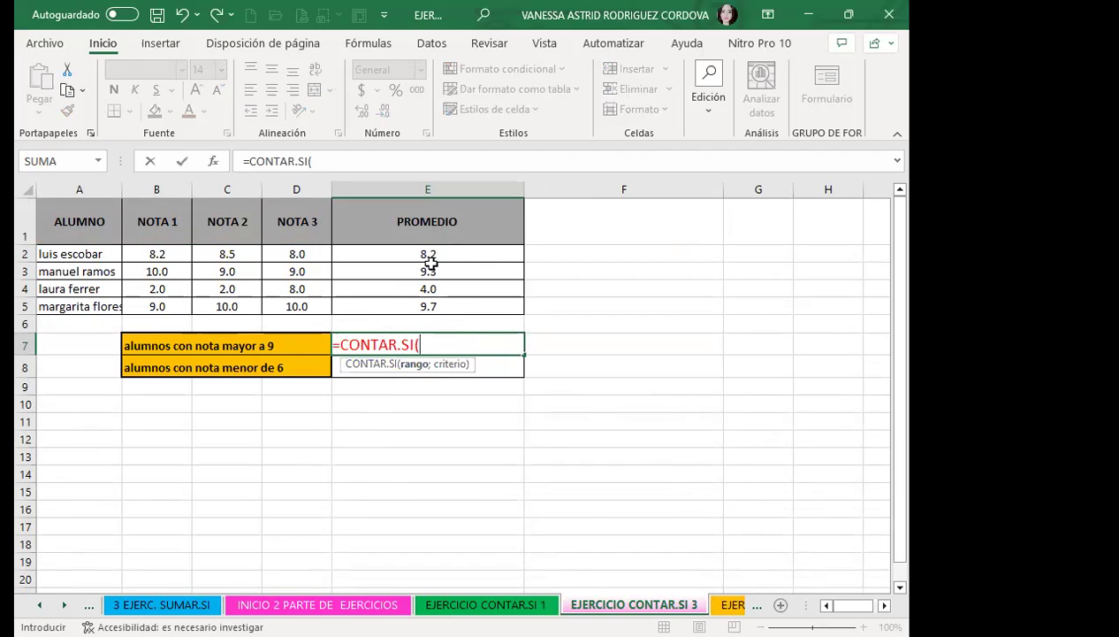
pyautogui.moveTo(458, 254); pyautogui.dragTo(457, 306)
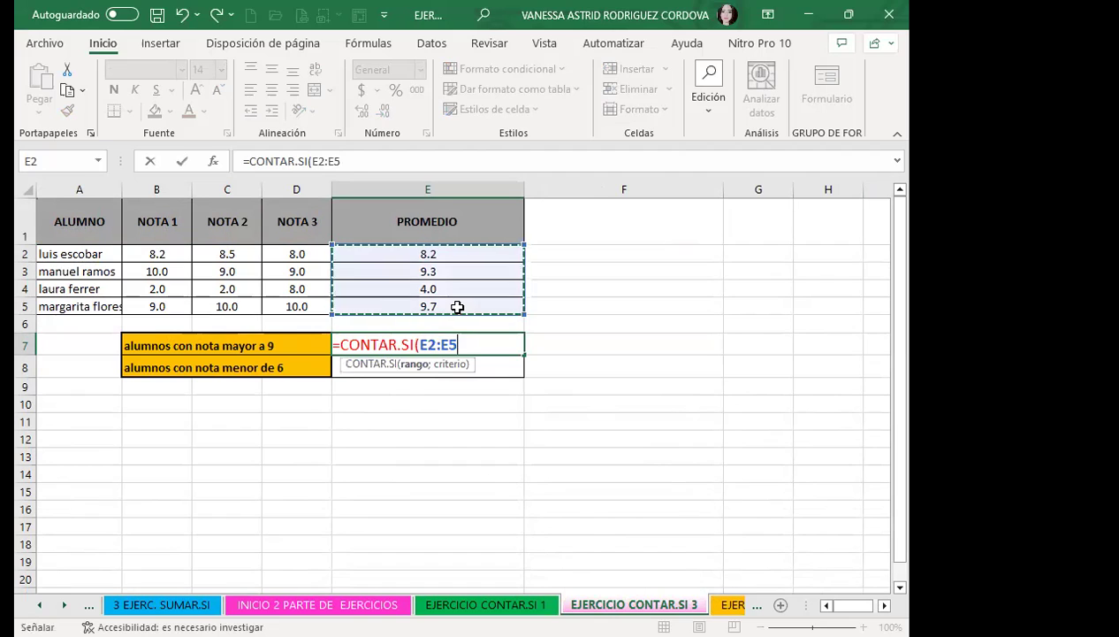
pyautogui.write(';')
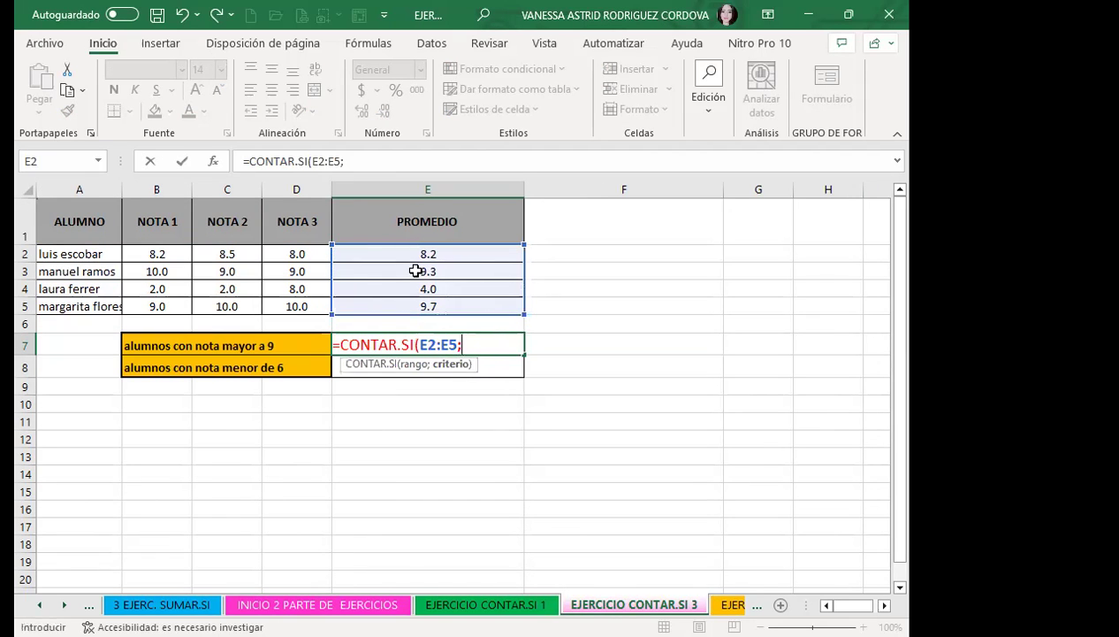
pyautogui.write('">')
pyautogui.write('9")')
pyautogui.press('Return')
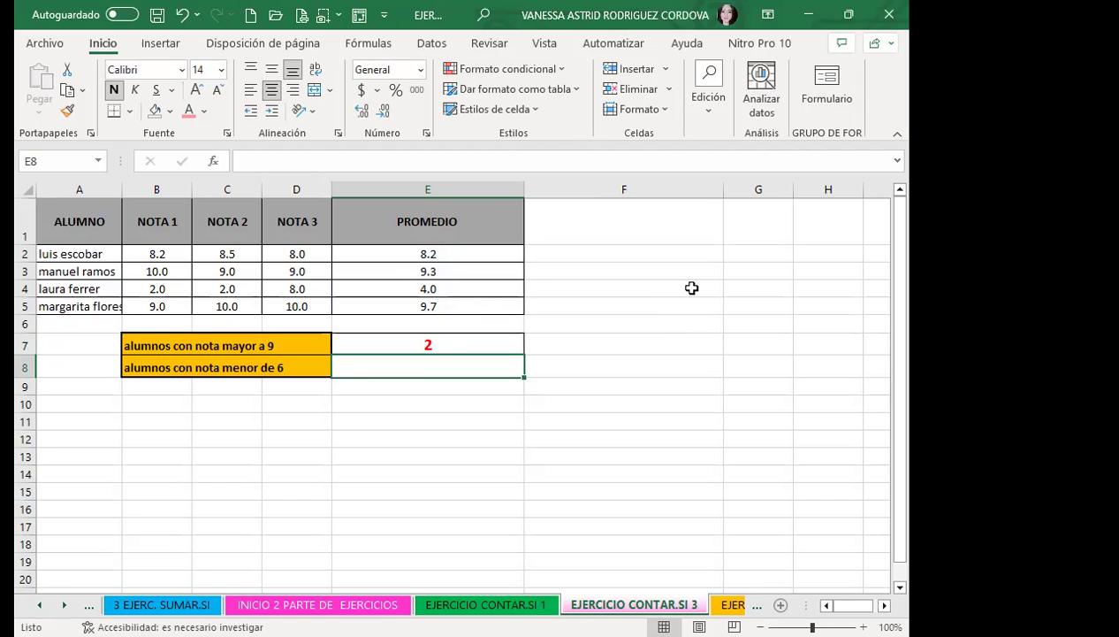
# Enter =CONTAR.SI(E2:E5;"<6") in E8, giving 1, then go to the EJER. CONTAR.SI 5 sheet
pyautogui.write('=')
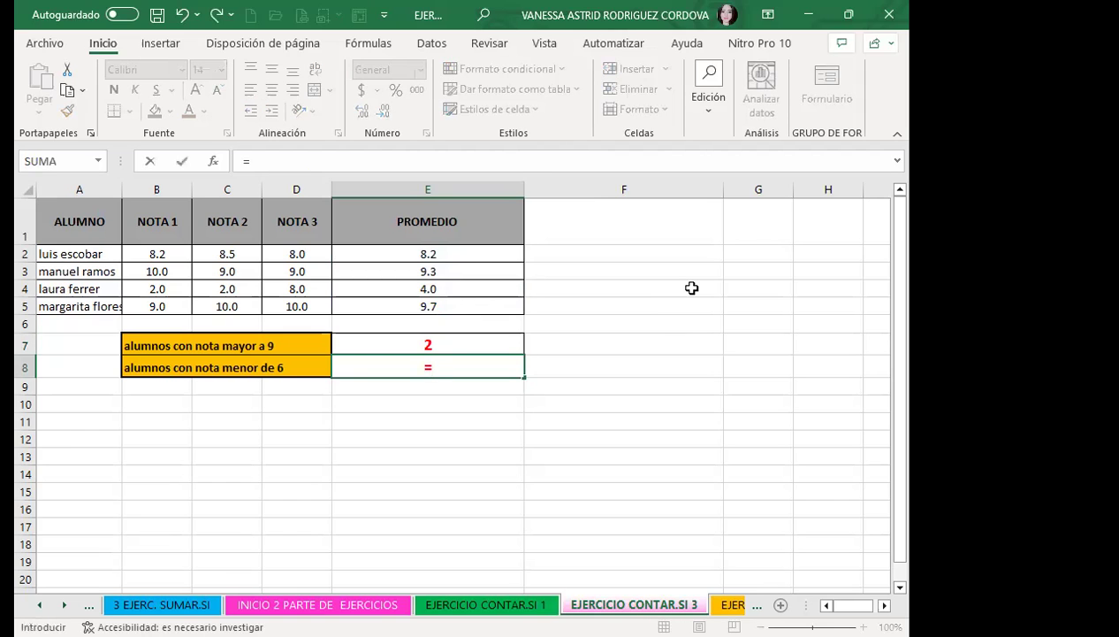
pyautogui.write('CONTAR')
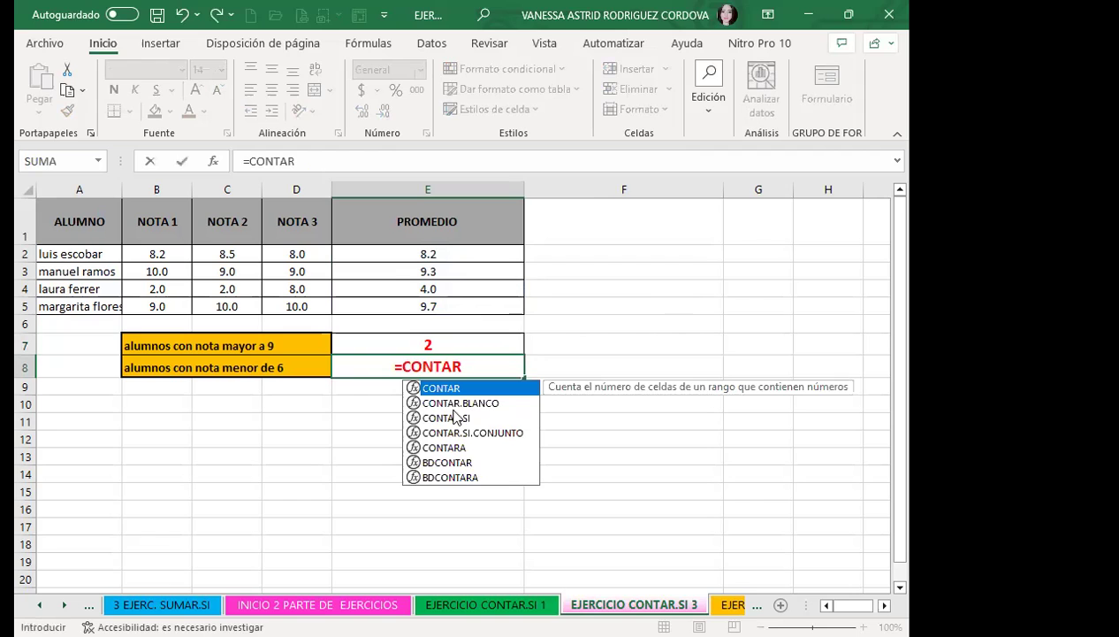
pyautogui.click(438, 418)
pyautogui.doubleClick(437, 418)
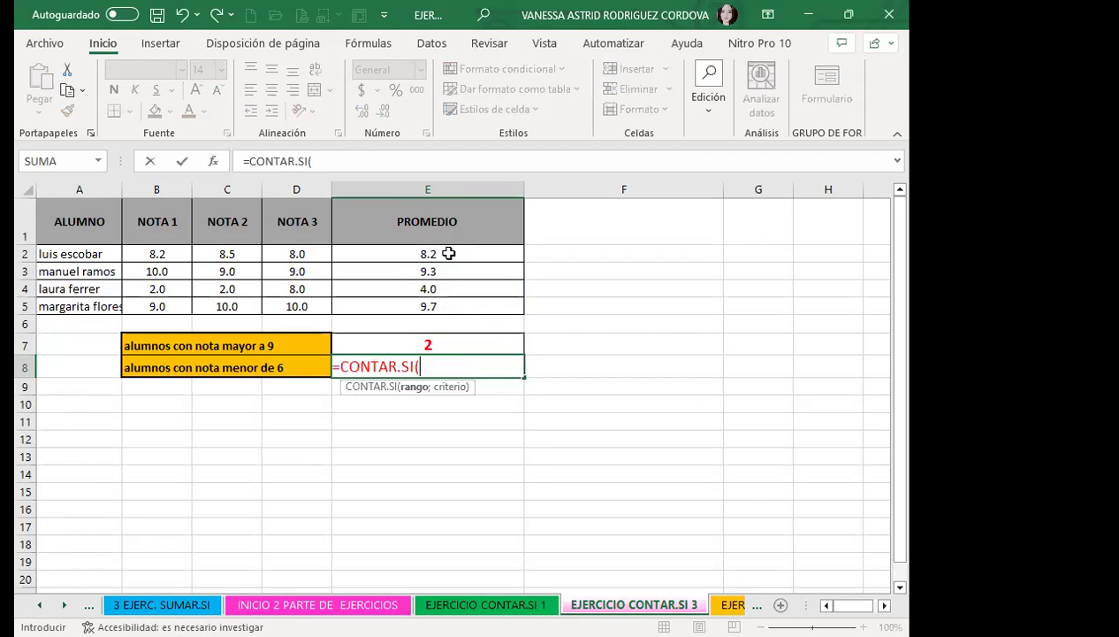
pyautogui.moveTo(445, 254); pyautogui.dragTo(435, 307)
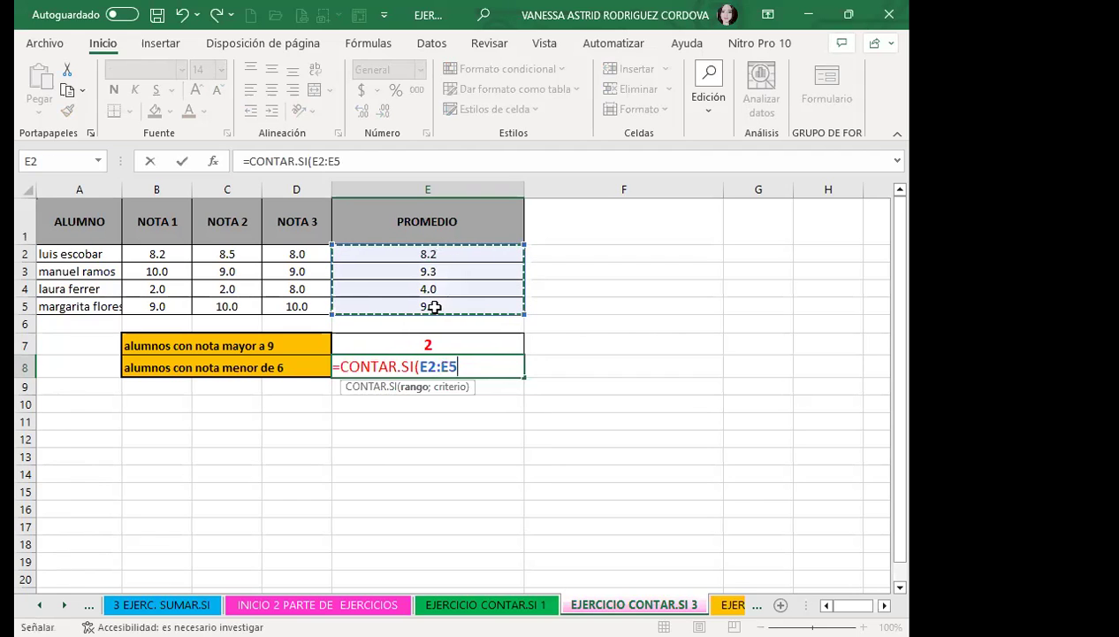
pyautogui.write(';"')
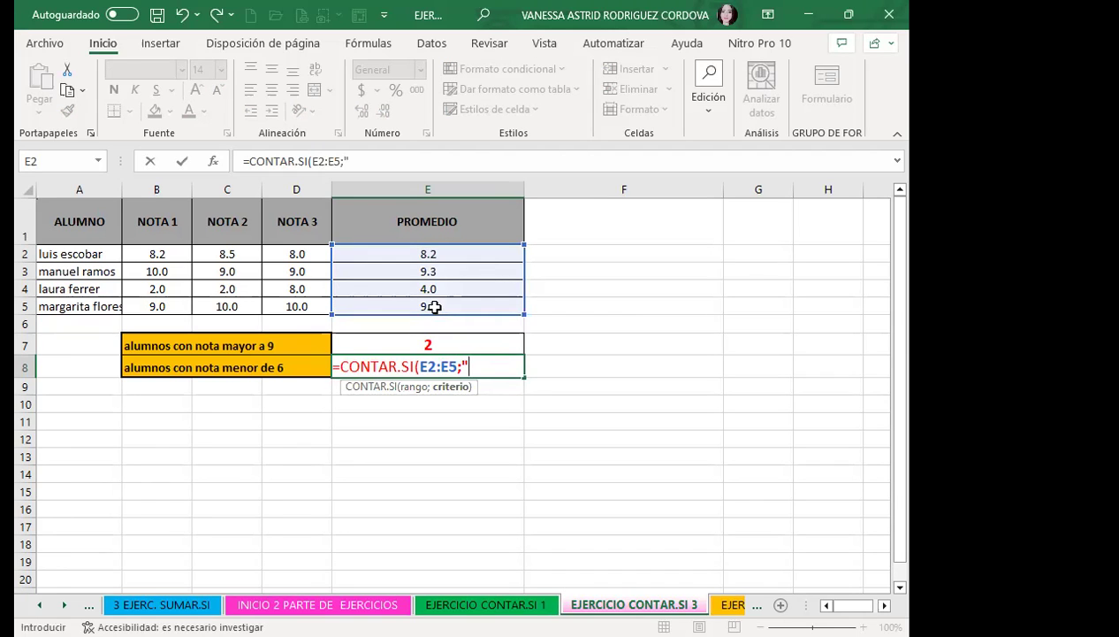
pyautogui.write('<')
pyautogui.write('6"')
pyautogui.write(')')
pyautogui.press('Return')
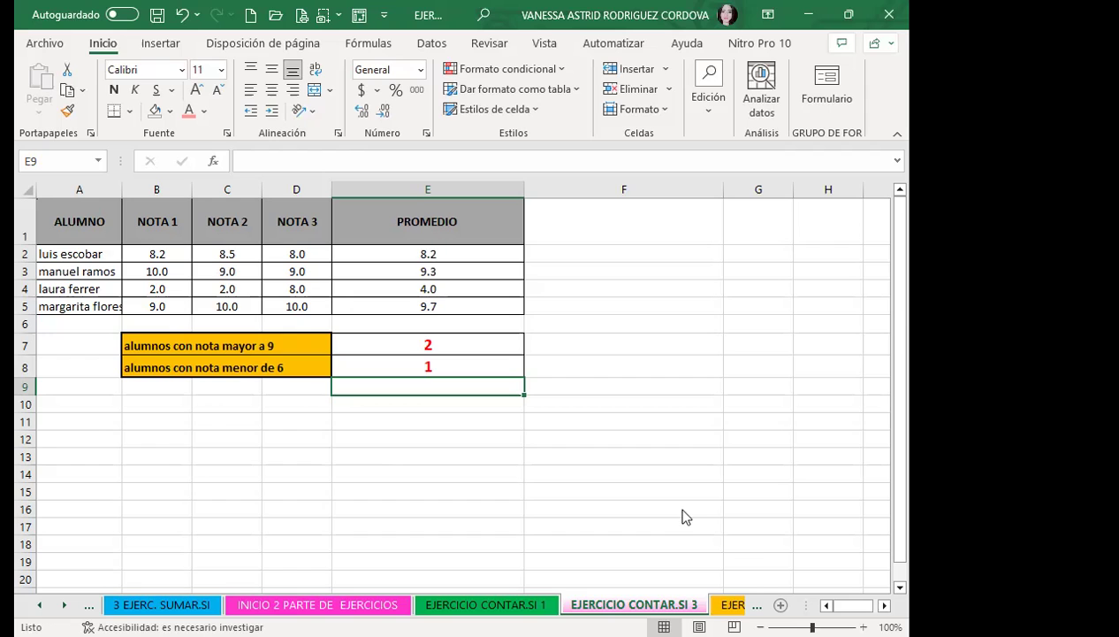
pyautogui.hotkey('ctrl', 'pagedown')
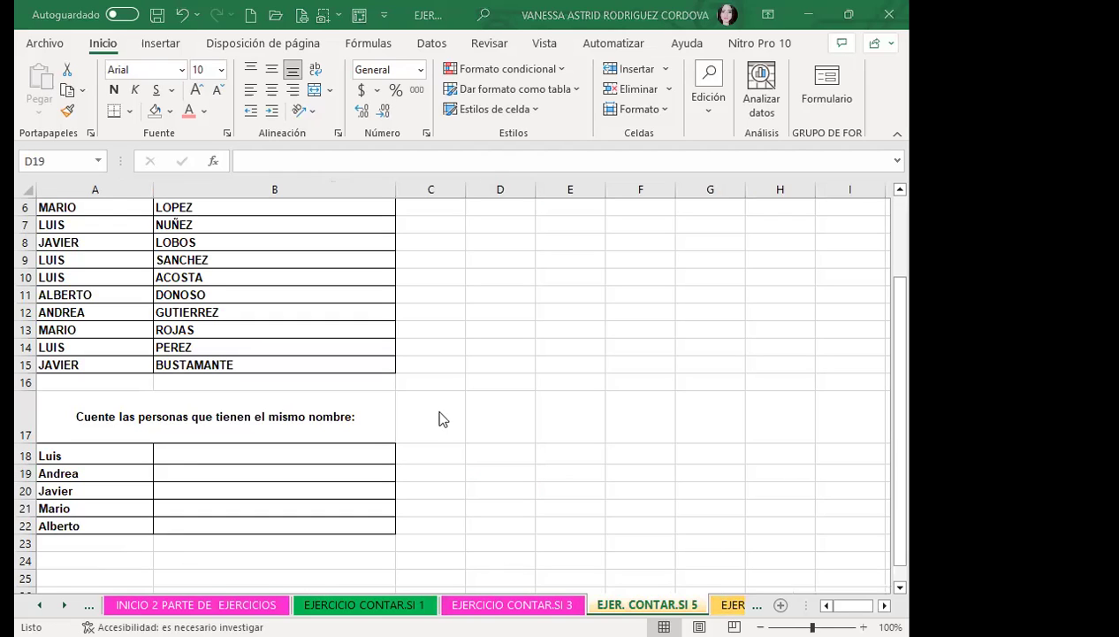
# Select B18 for the Luis count and collapse the ribbon to tab names only
pyautogui.click(201, 453)
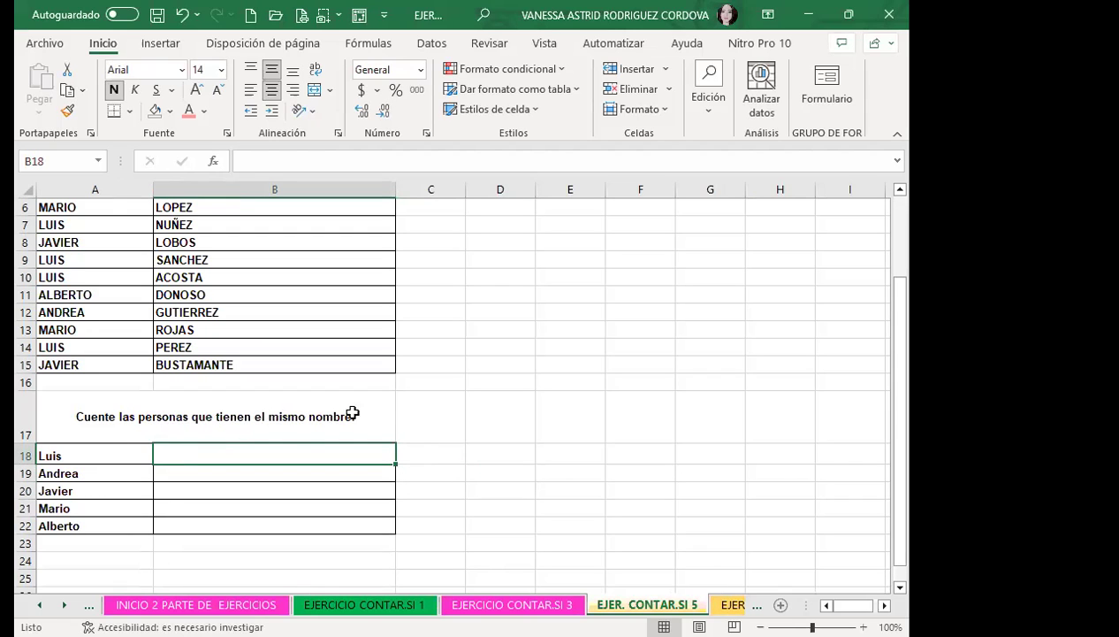
pyautogui.scroll(2, 97, 262)
pyautogui.scroll(-1, 203, 416)
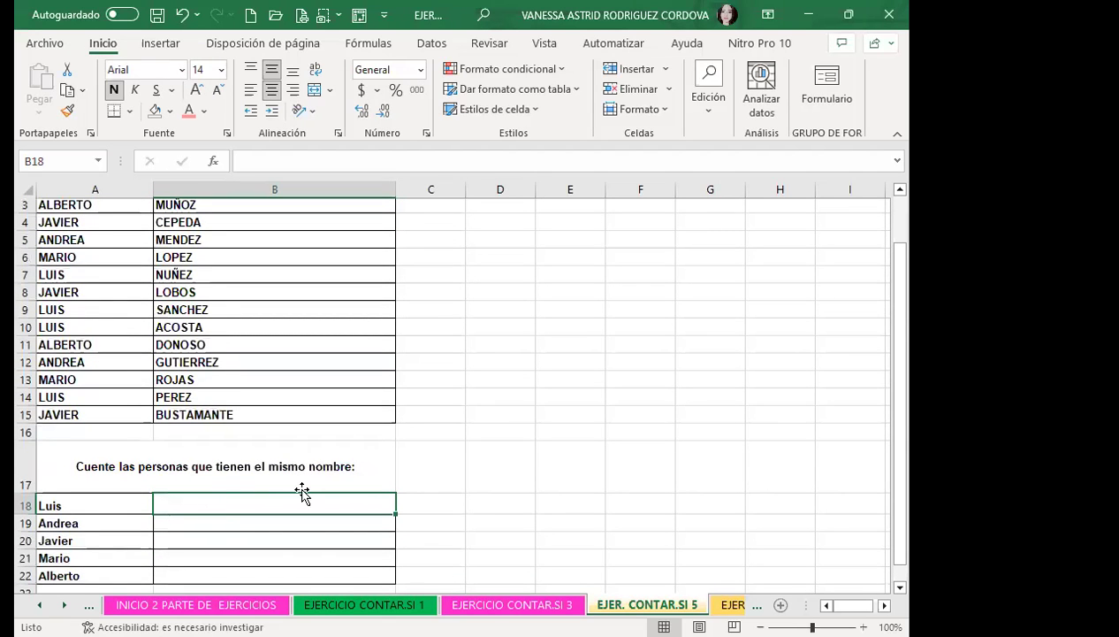
pyautogui.doubleClick(102, 42)
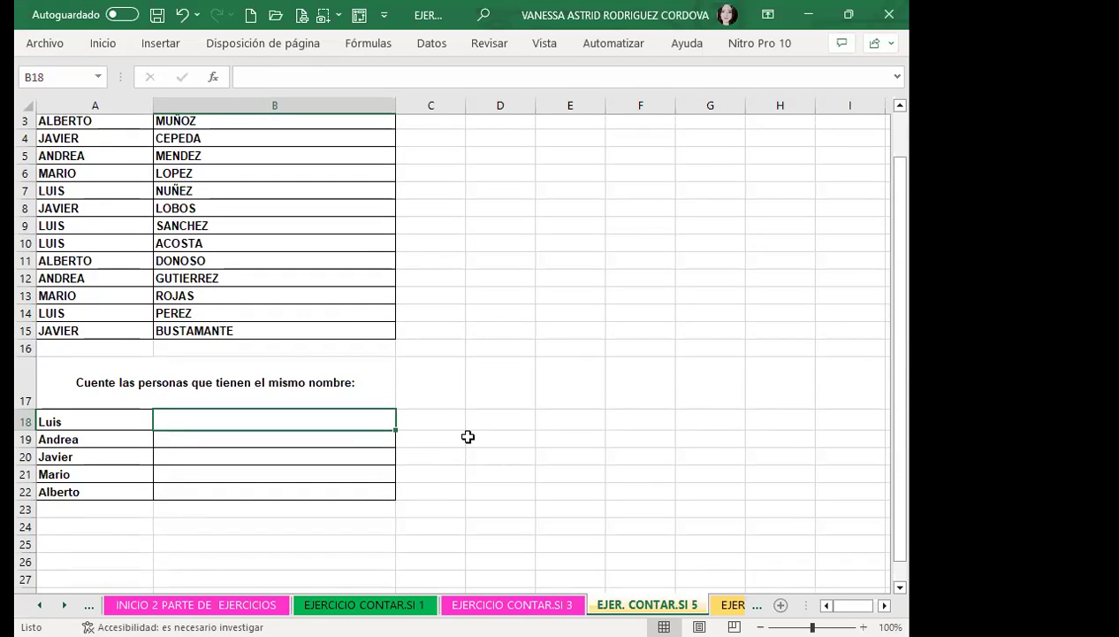
pyautogui.scroll(1, 468, 437)
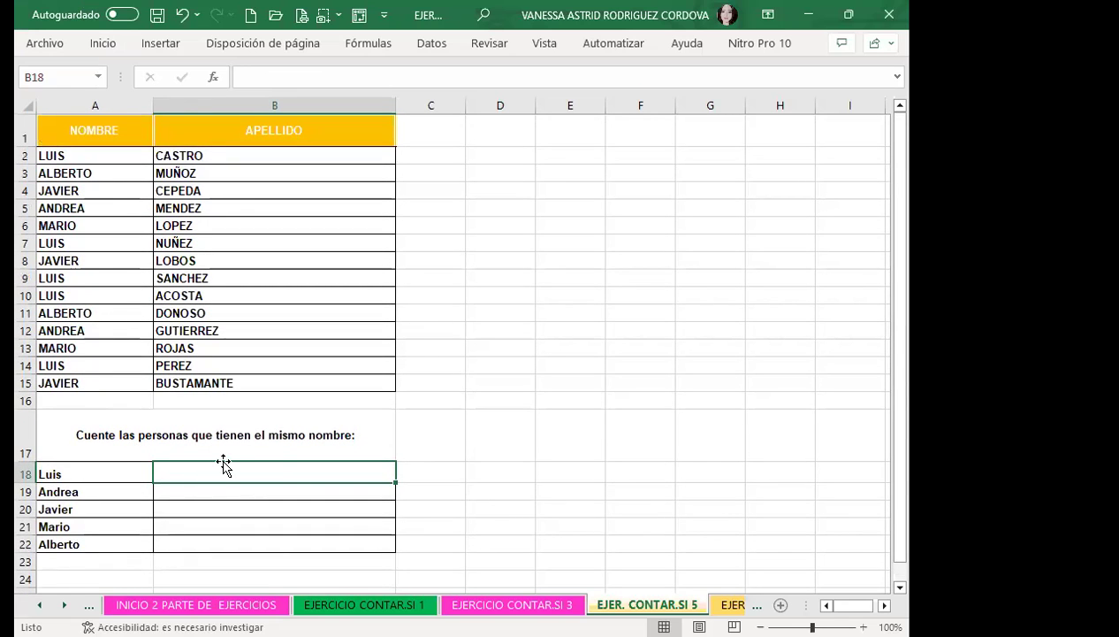
# Enter =CONTAR.SI(A2:A15;A18) in B18 to count Luis, returning 5
pyautogui.write('=C')
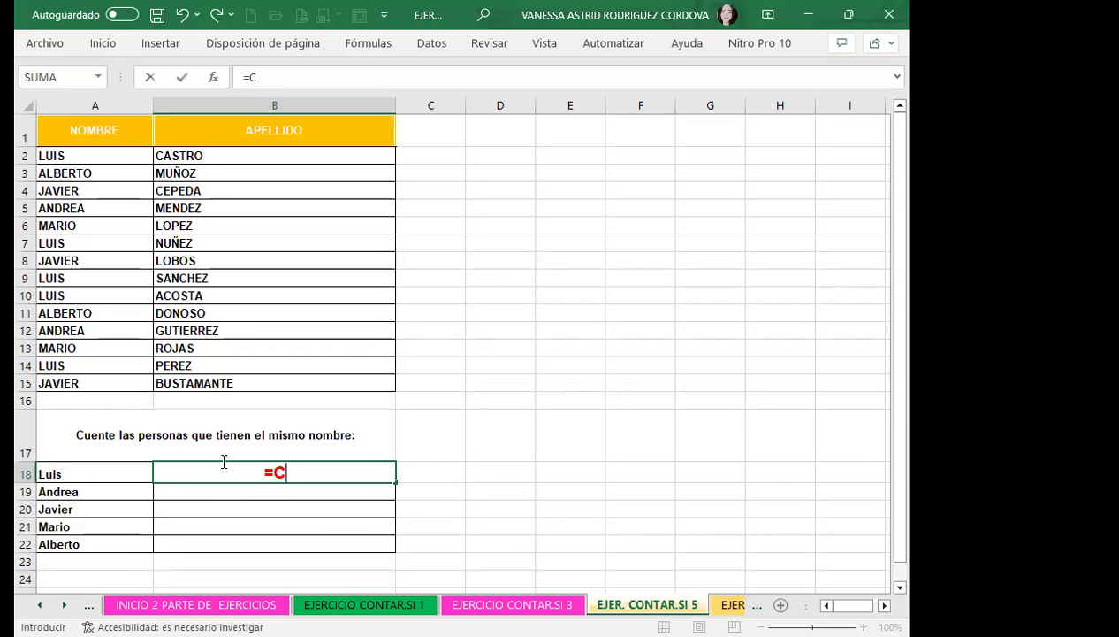
pyautogui.write('ONTAR')
pyautogui.press('Down')
pyautogui.press('Down')
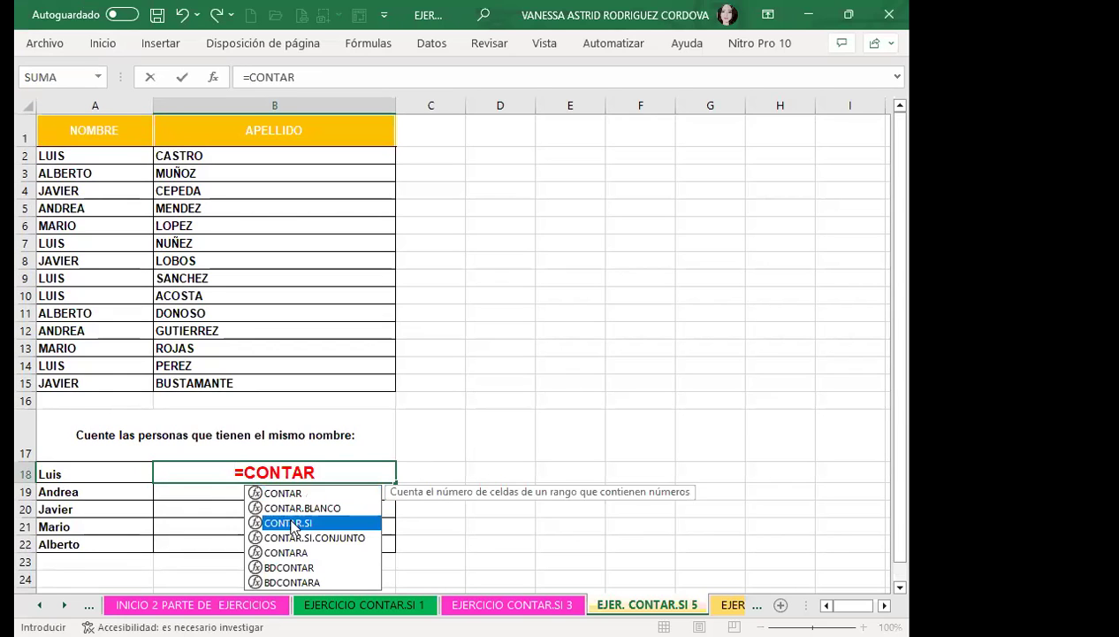
pyautogui.press('Tab')
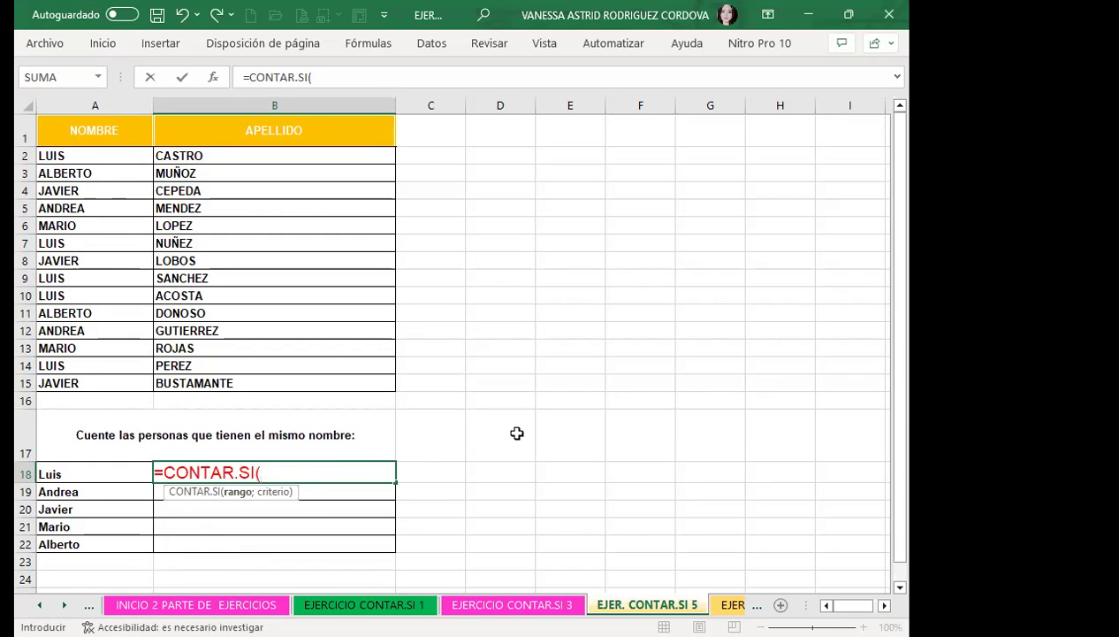
pyautogui.click(75, 154)
pyautogui.moveTo(88, 378); pyautogui.dragTo(88, 380)
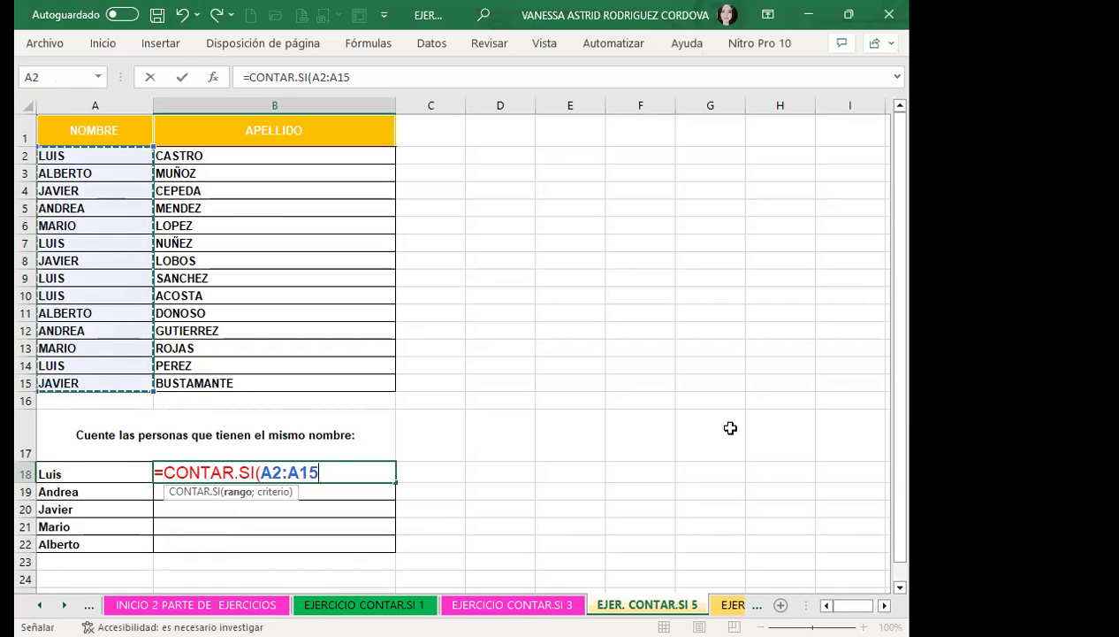
pyautogui.write(';')
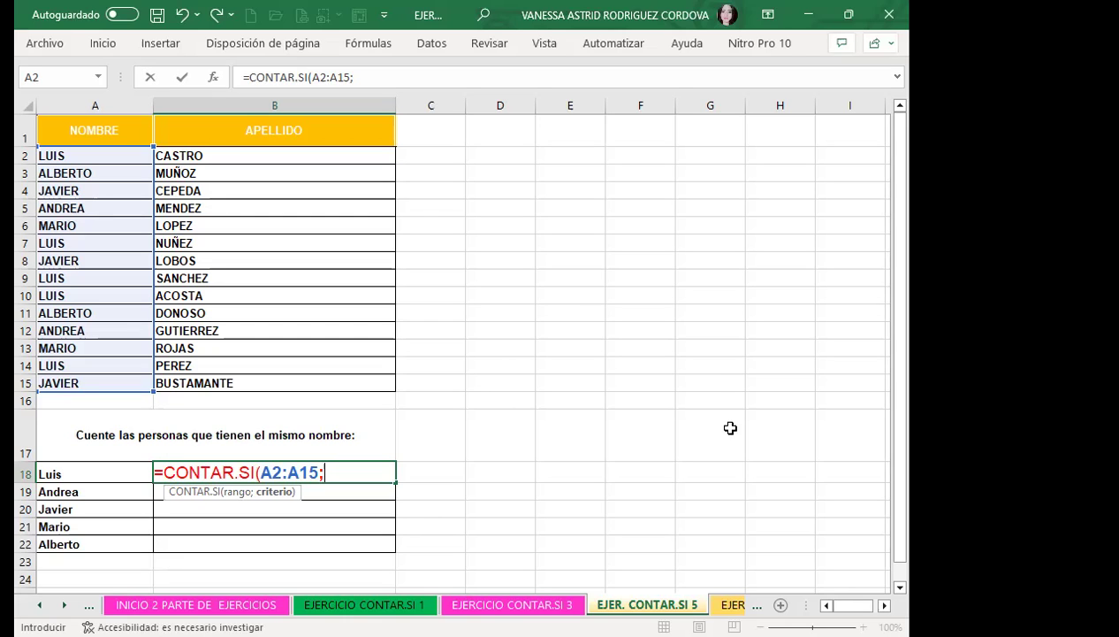
pyautogui.click(113, 478)
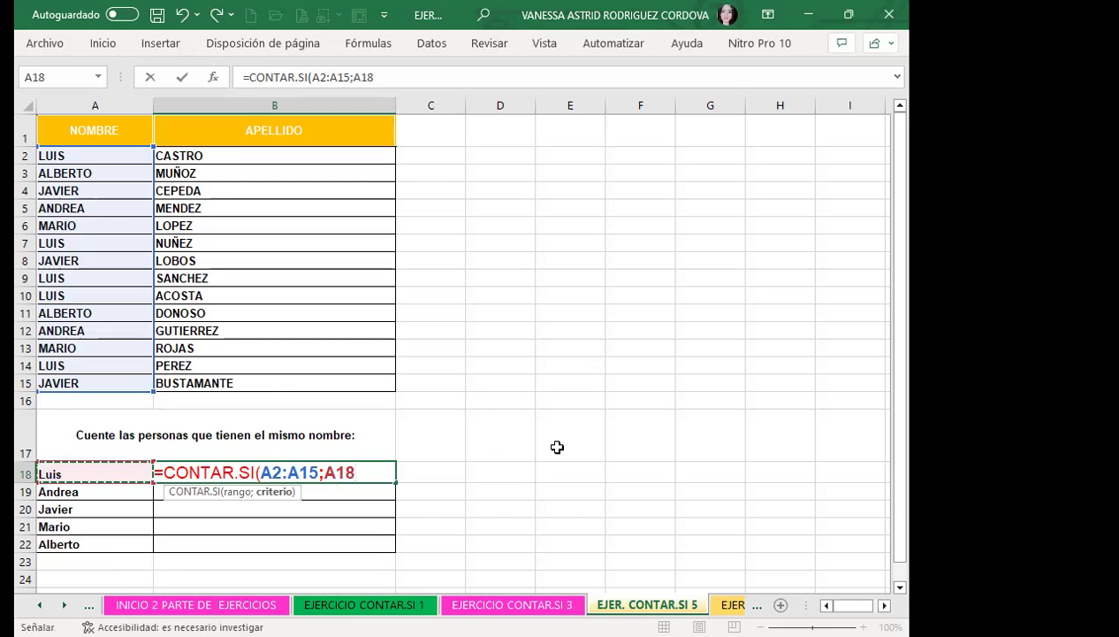
pyautogui.write(')')
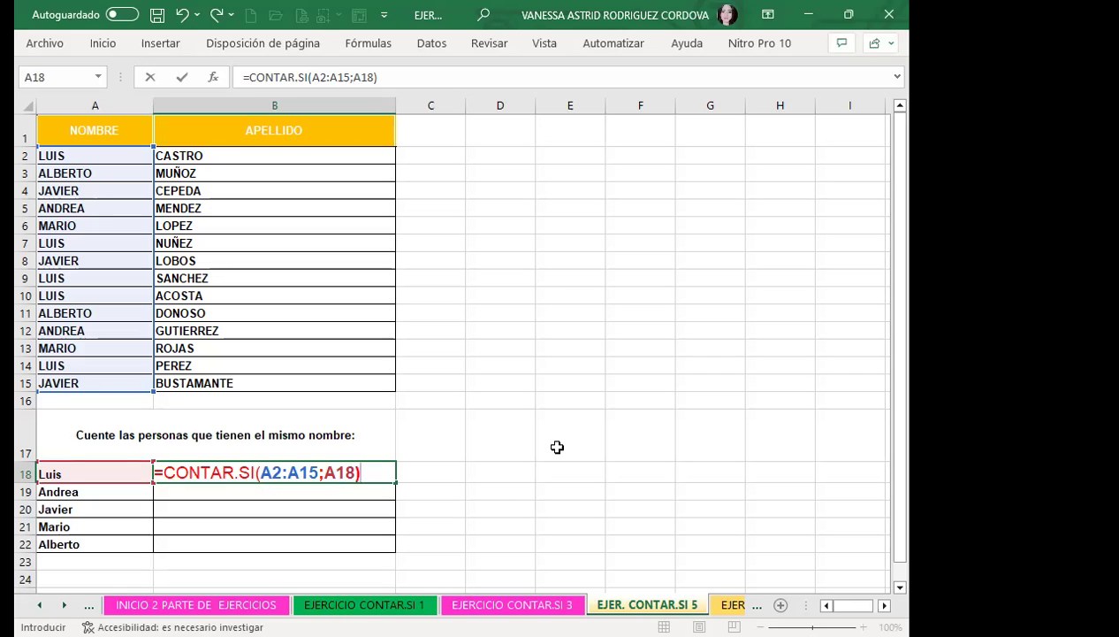
pyautogui.press('Return')
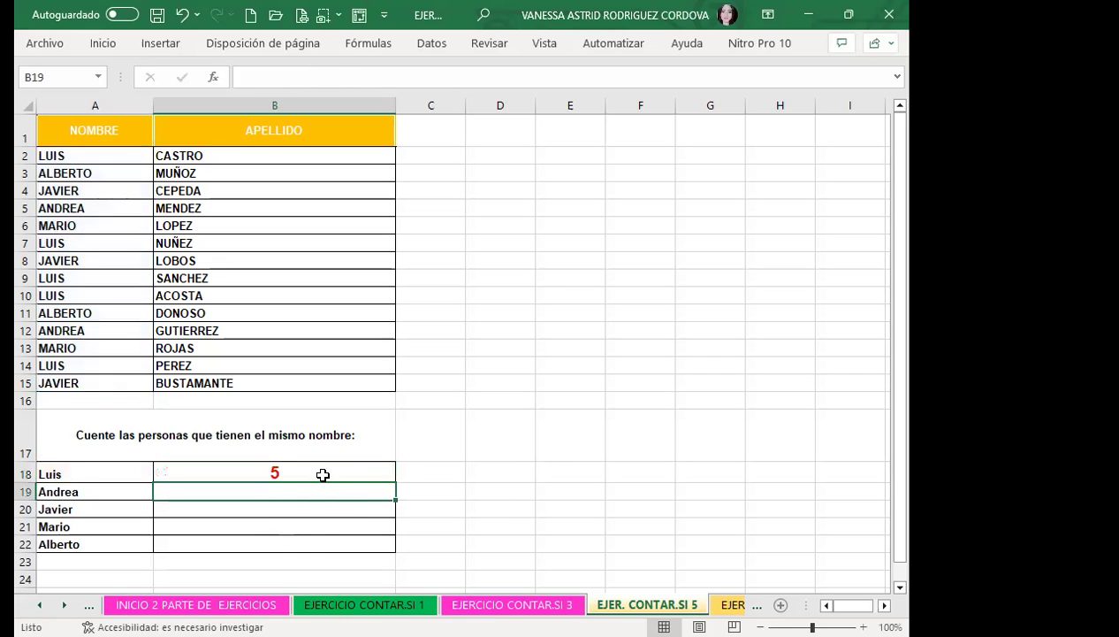
# Fill the B18 count formula down to B22 and compare Alberto's result with the ALBERTO entries in the list
pyautogui.click(329, 478)
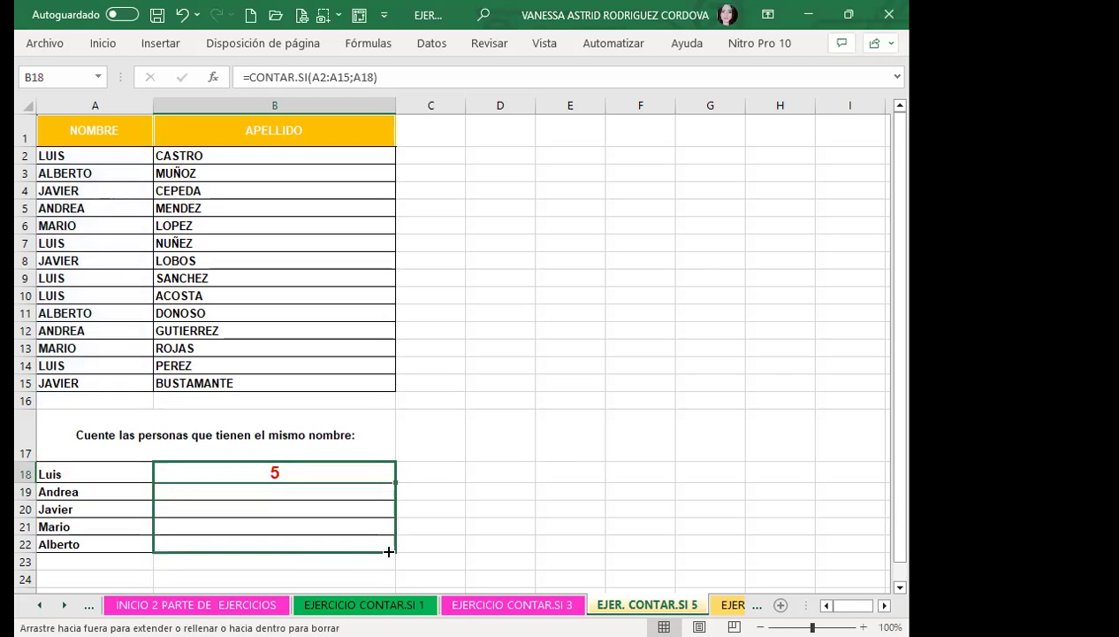
pyautogui.moveTo(395, 481); pyautogui.dragTo(393, 546)
pyautogui.click(234, 560)
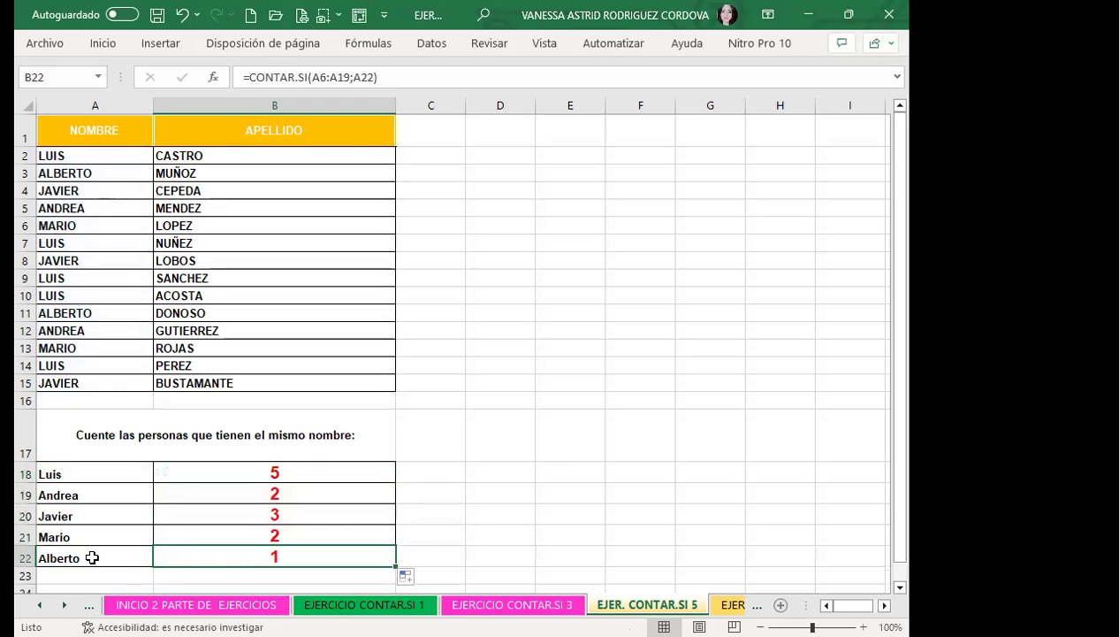
pyautogui.click(90, 555)
pyautogui.click(83, 173)
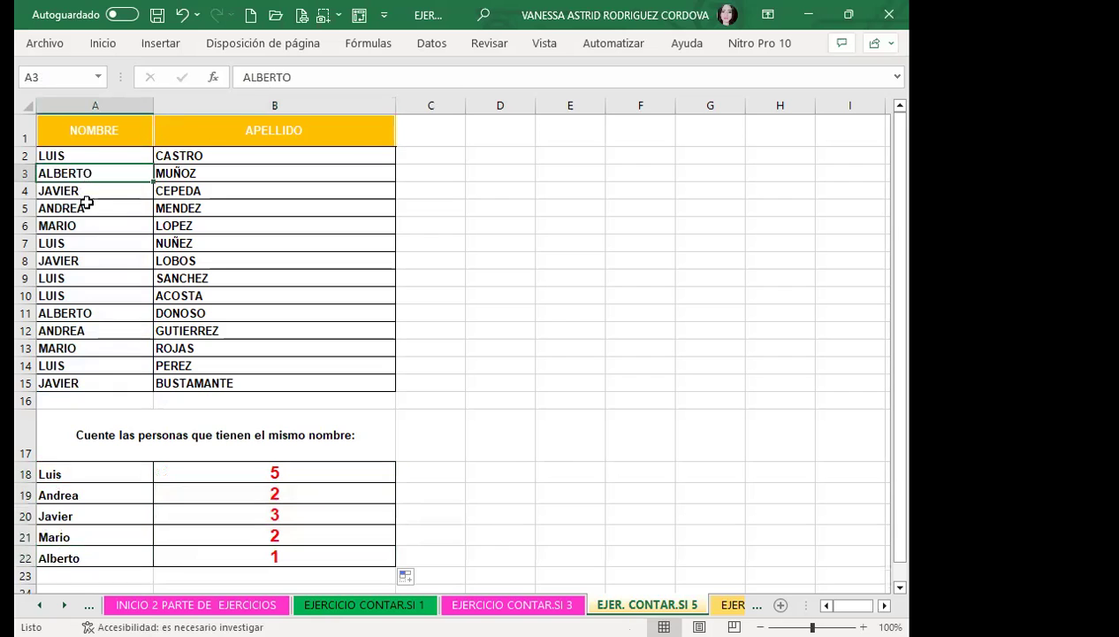
pyautogui.click(75, 312)
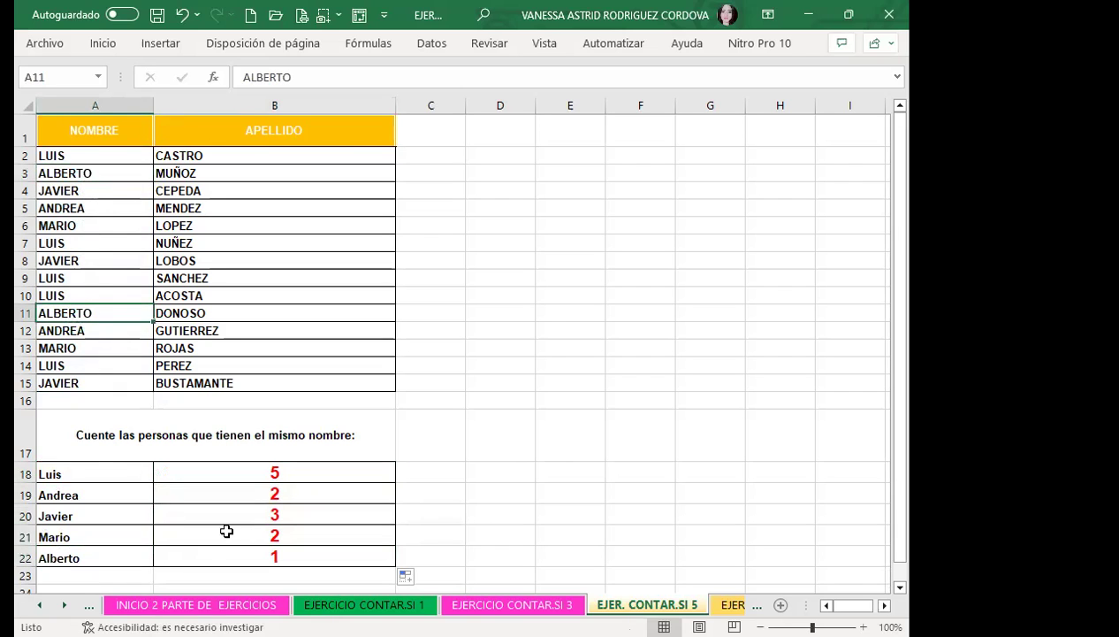
# Lock the B18 formula's range as $A$2:$A$15
pyautogui.click(366, 474)
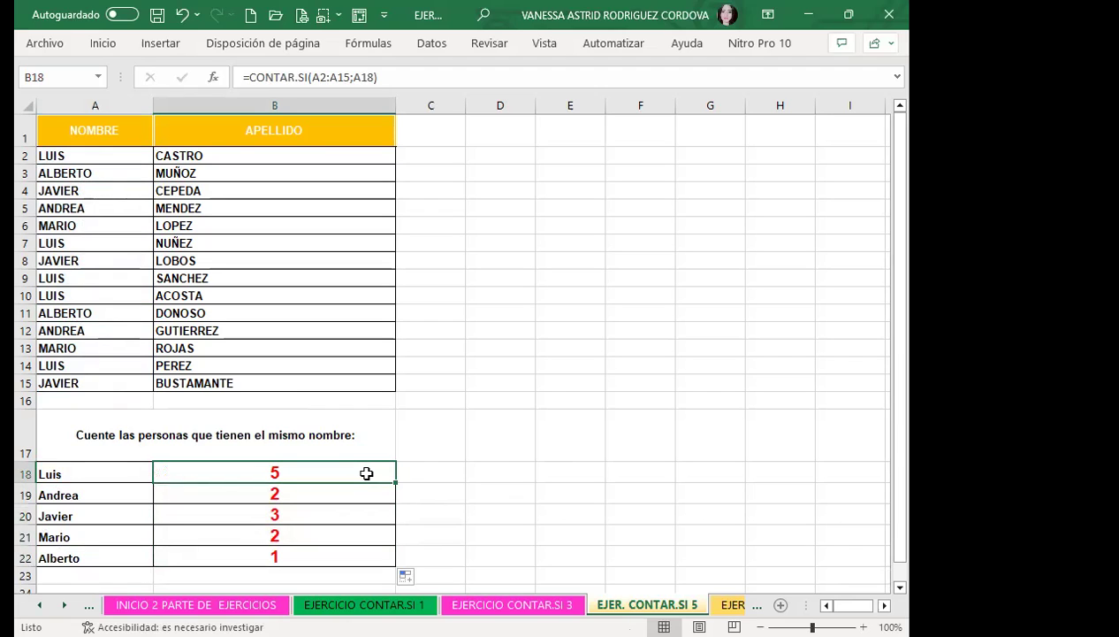
pyautogui.doubleClick(366, 473)
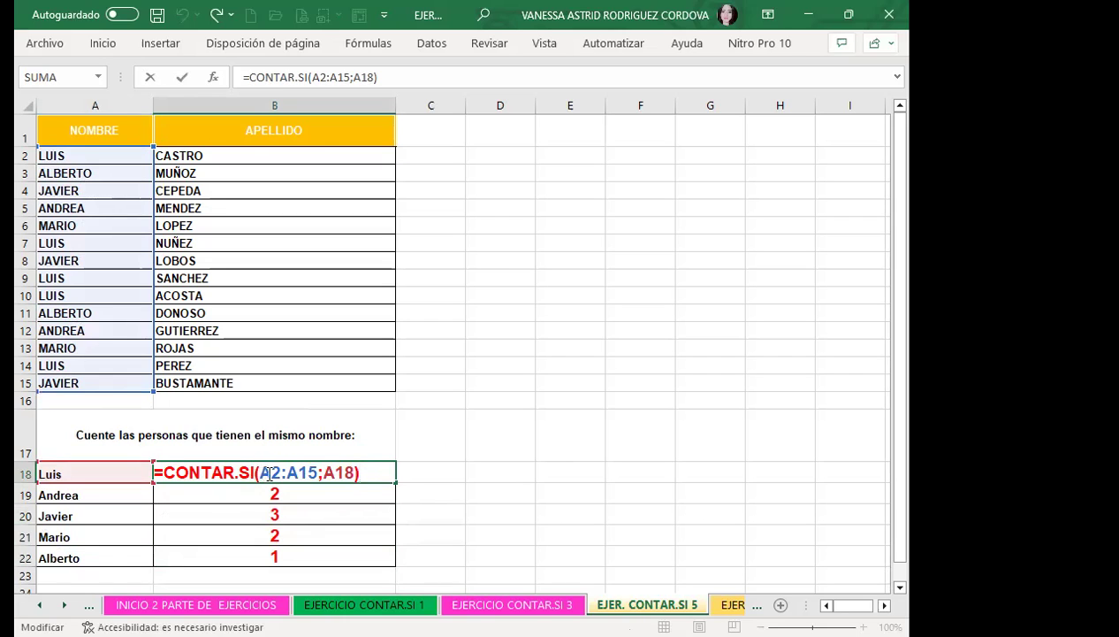
pyautogui.moveTo(260, 473); pyautogui.dragTo(315, 474)
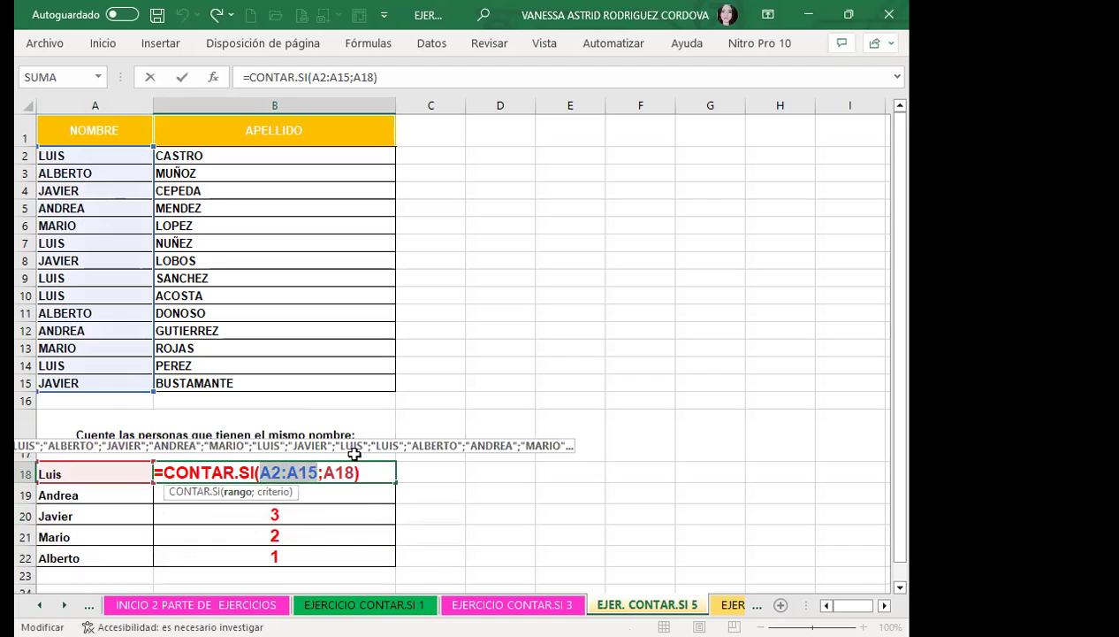
pyautogui.press('F4')
pyautogui.press('Return')
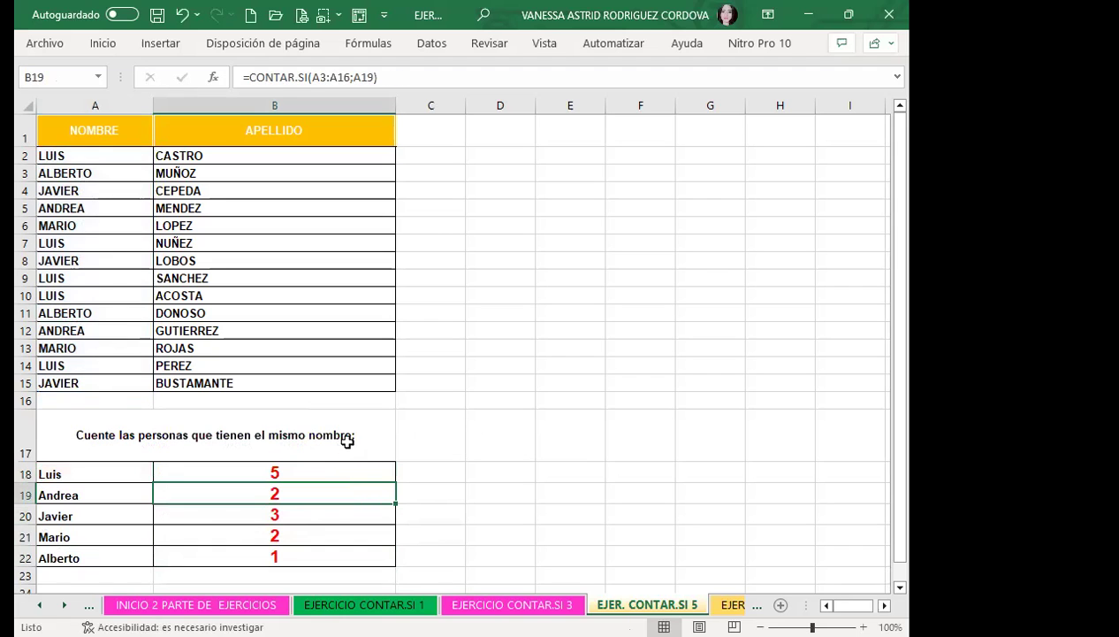
# Inspect Alberto's shifted-range formula in B22, cancel the edit, and return to B18
pyautogui.click(287, 556)
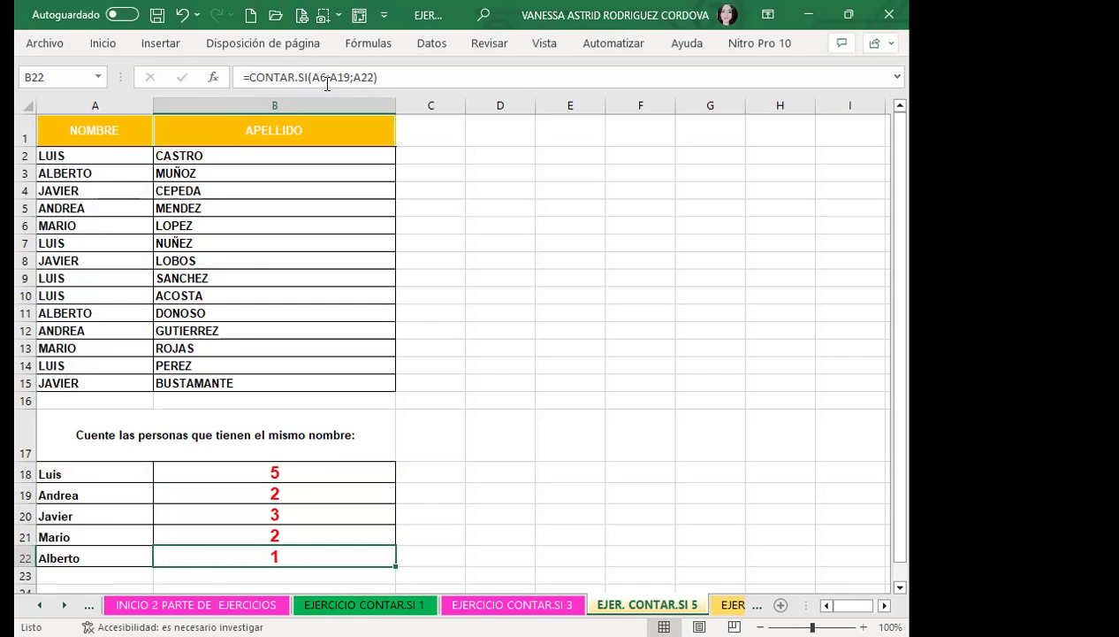
pyautogui.doubleClick(291, 553)
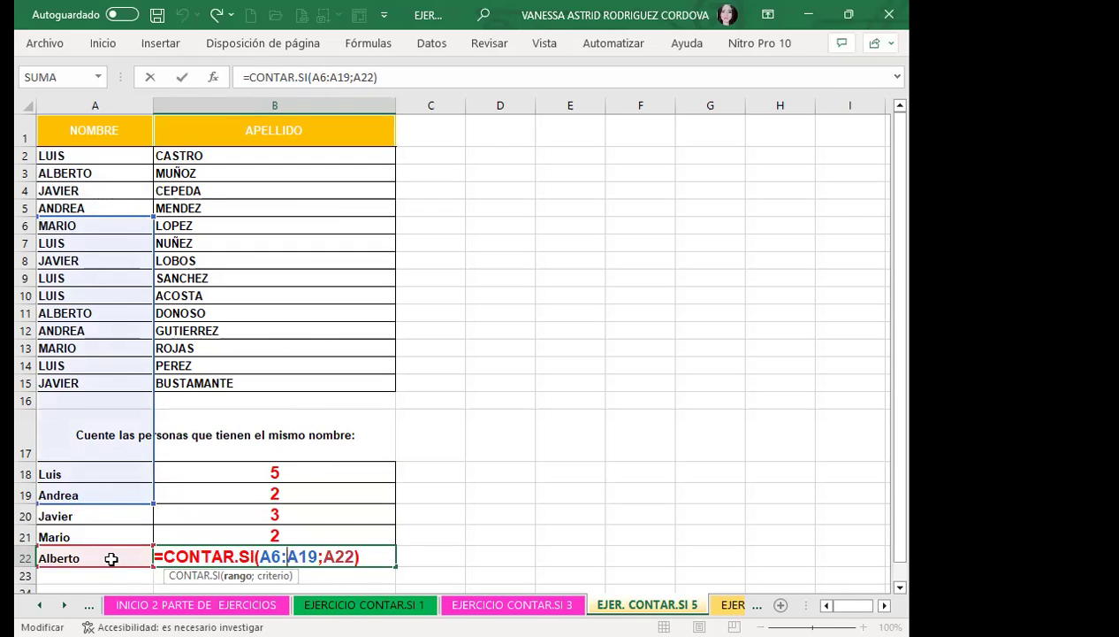
pyautogui.moveTo(359, 556); pyautogui.dragTo(258, 556)
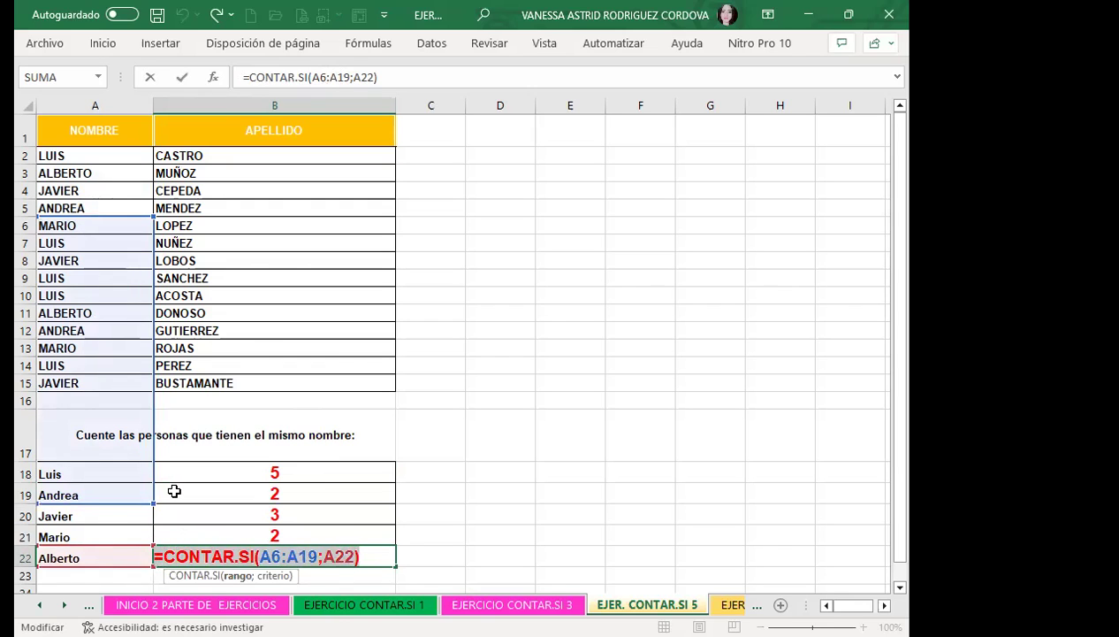
pyautogui.press('Escape')
pyautogui.click(212, 472)
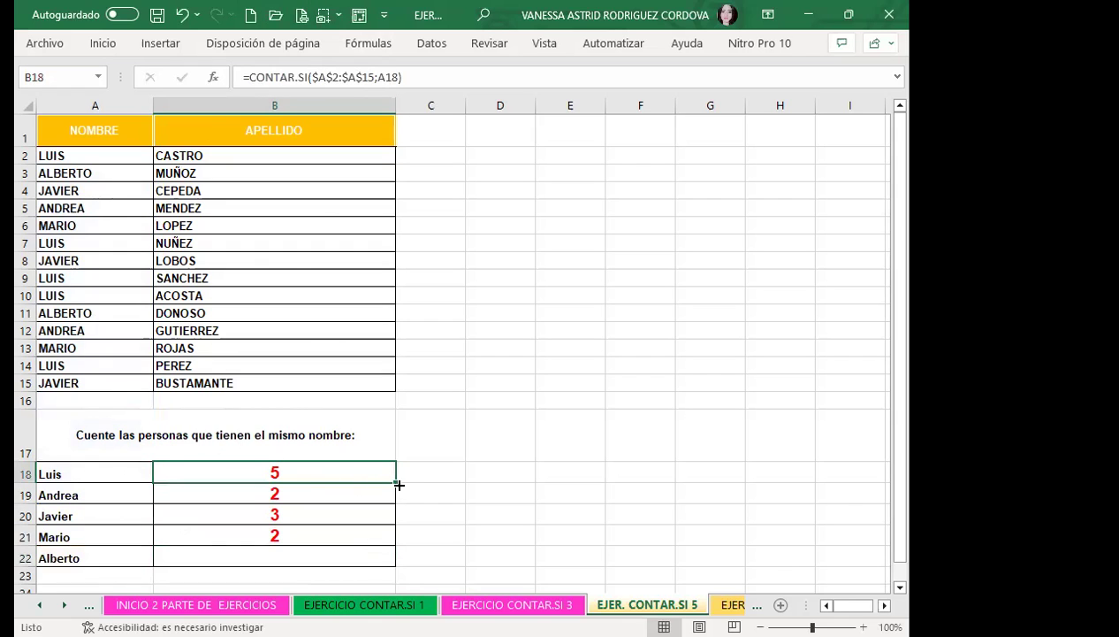
# Fill the $A$2:$A$15 formula from B18 down to B22, giving Alberto a count of 2
pyautogui.moveTo(395, 481); pyautogui.dragTo(395, 559)
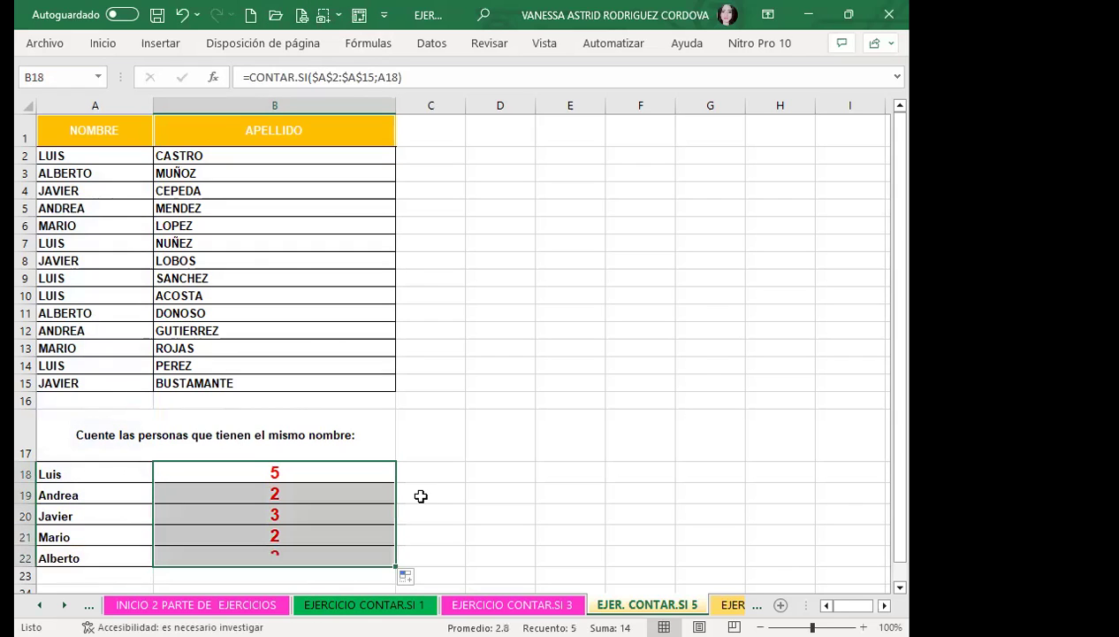
pyautogui.click(185, 558)
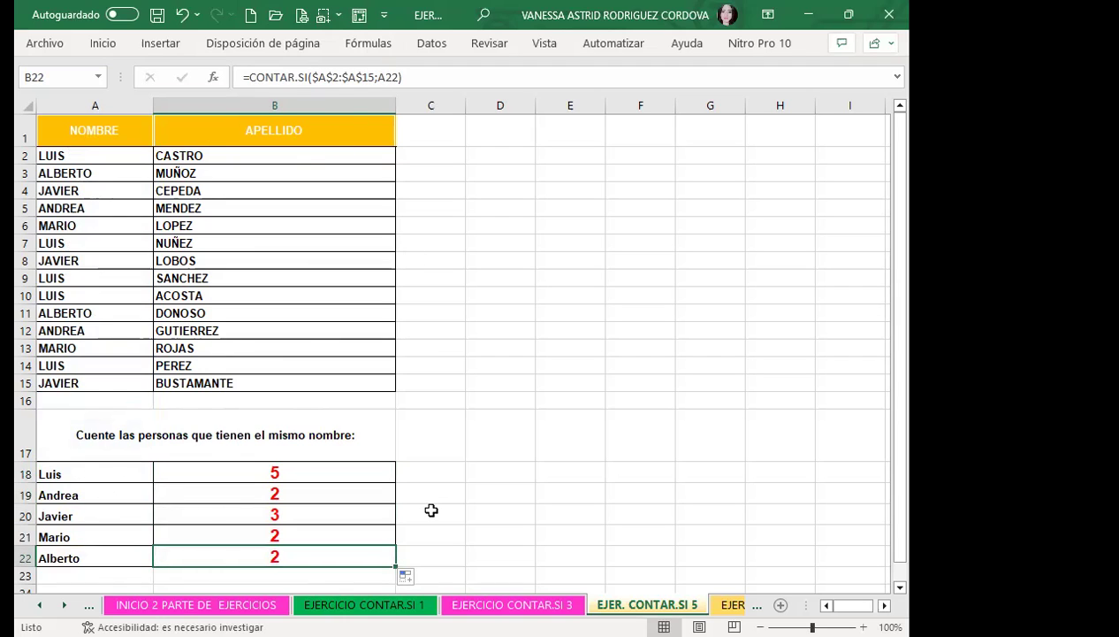
pyautogui.click(274, 473)
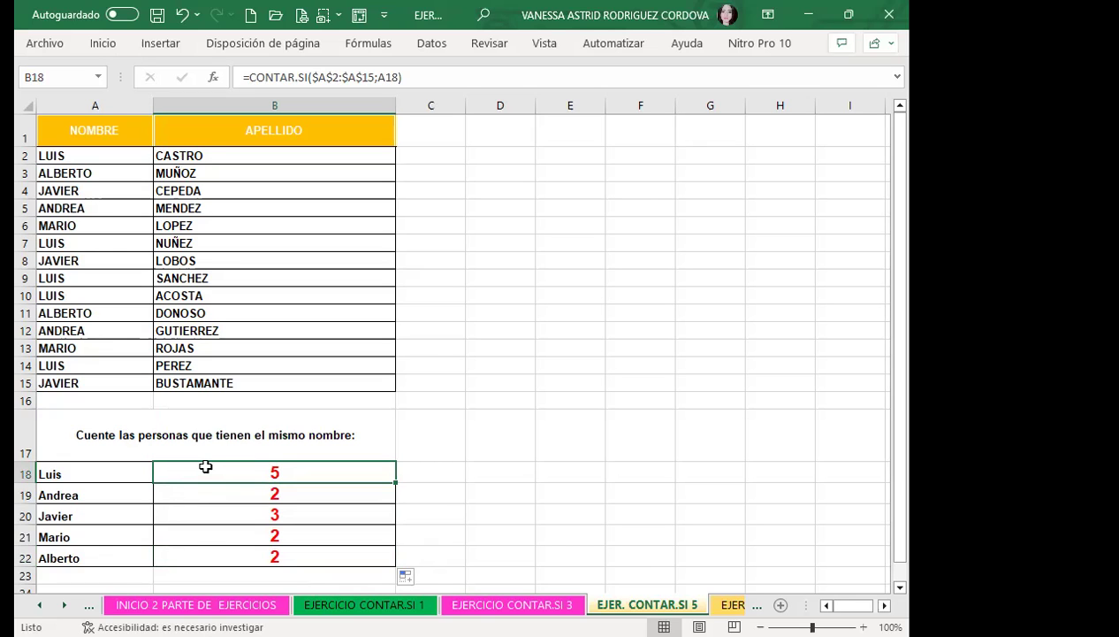
pyautogui.scroll(-1, 205, 466)
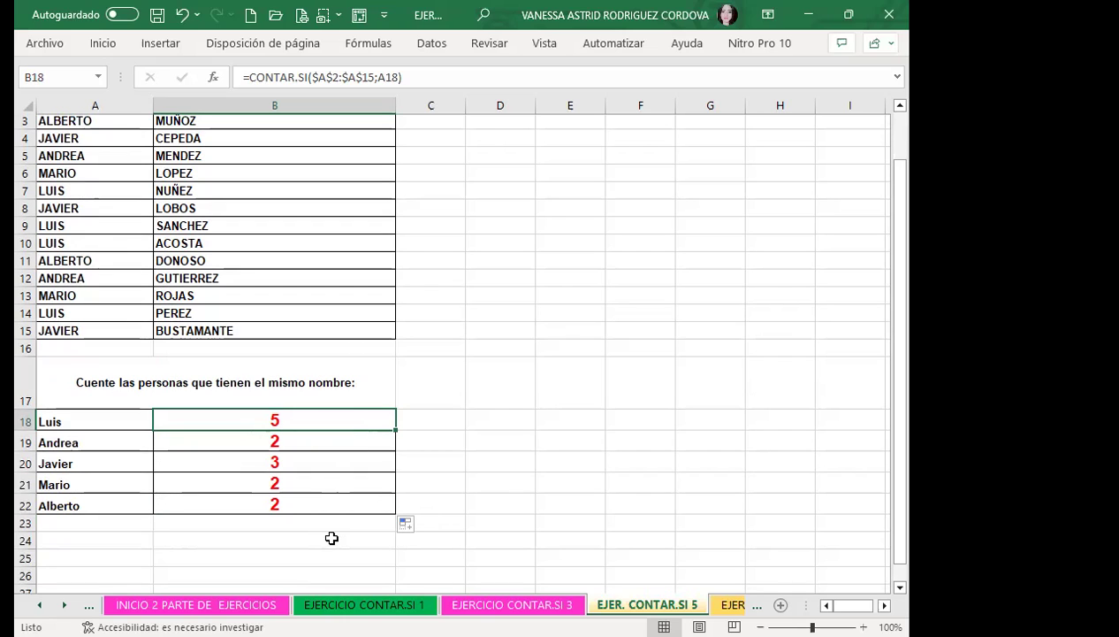
pyautogui.click(63, 504)
pyautogui.click(246, 499)
pyautogui.click(282, 535)
pyautogui.click(270, 501)
pyautogui.click(253, 412)
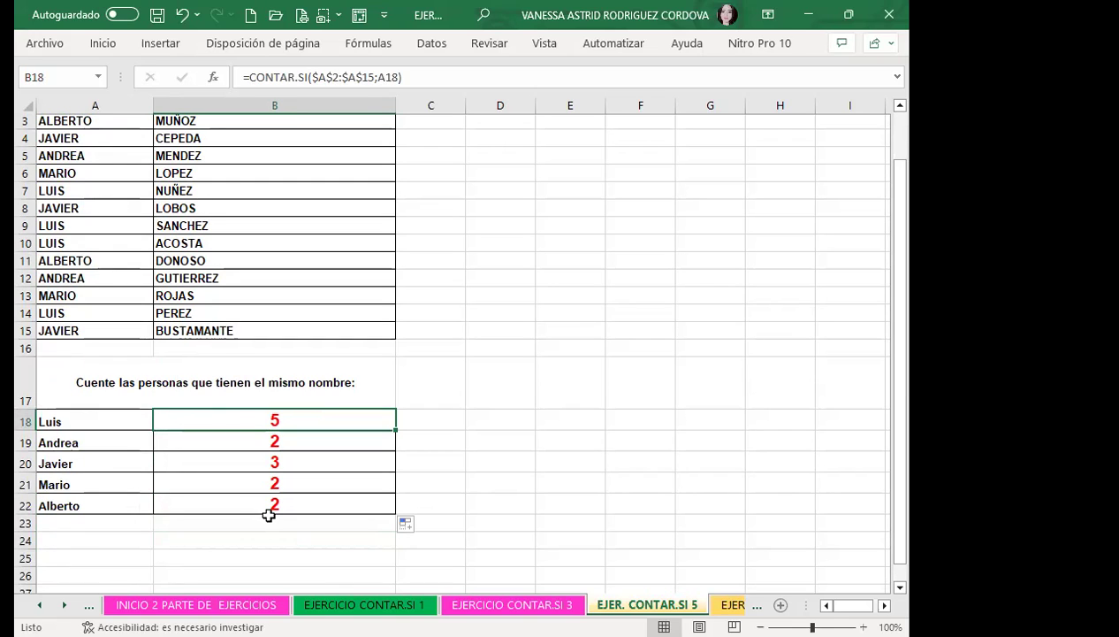
pyautogui.click(250, 546)
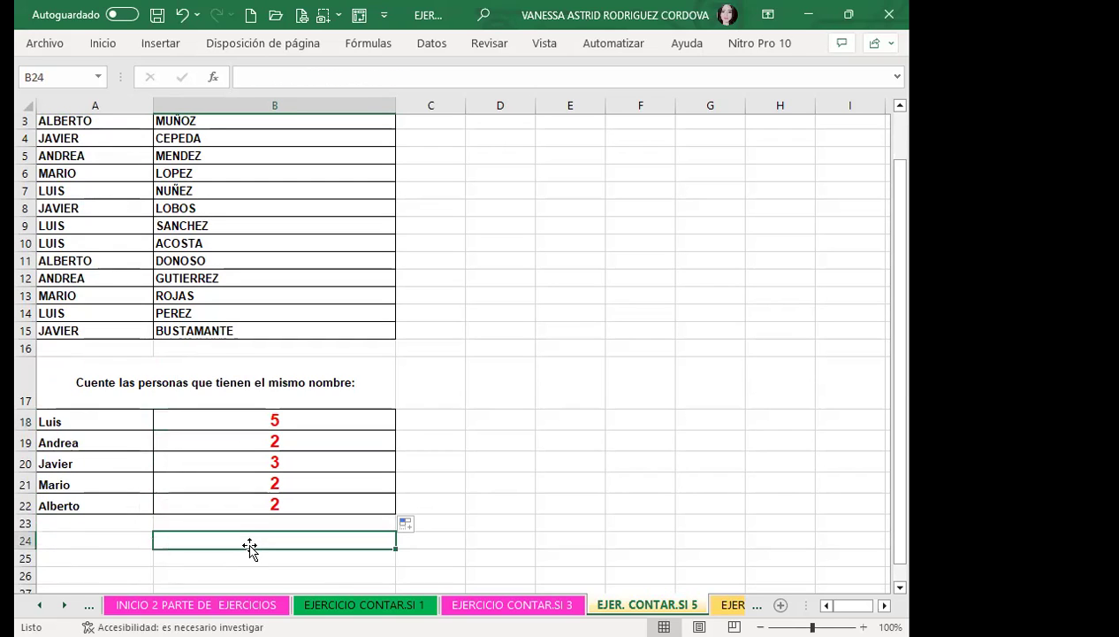
pyautogui.click(263, 417)
pyautogui.click(249, 537)
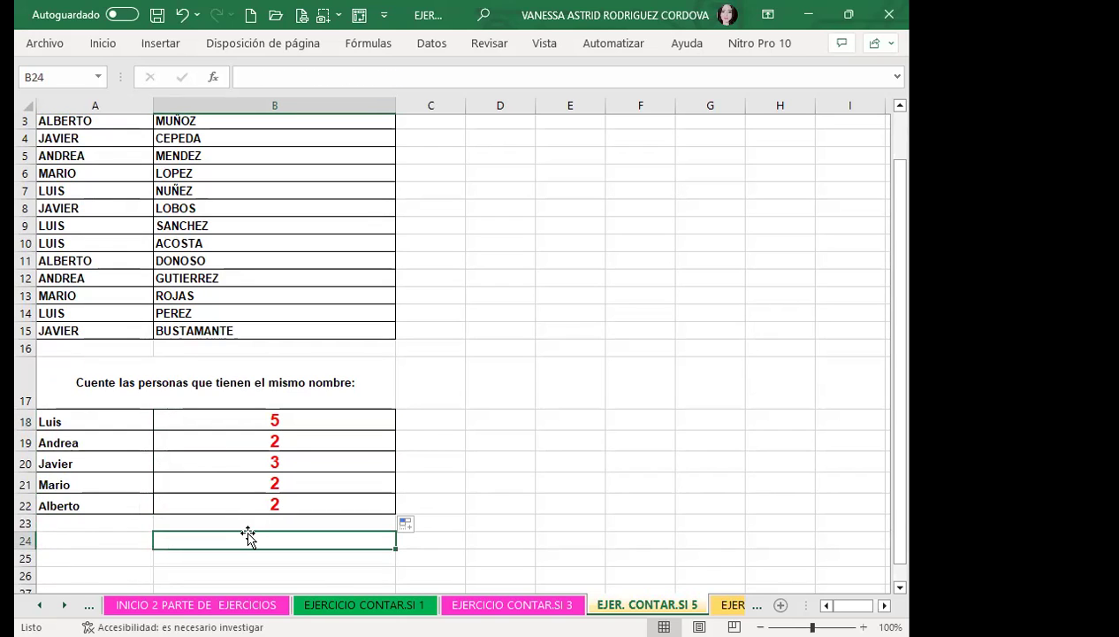
pyautogui.click(248, 500)
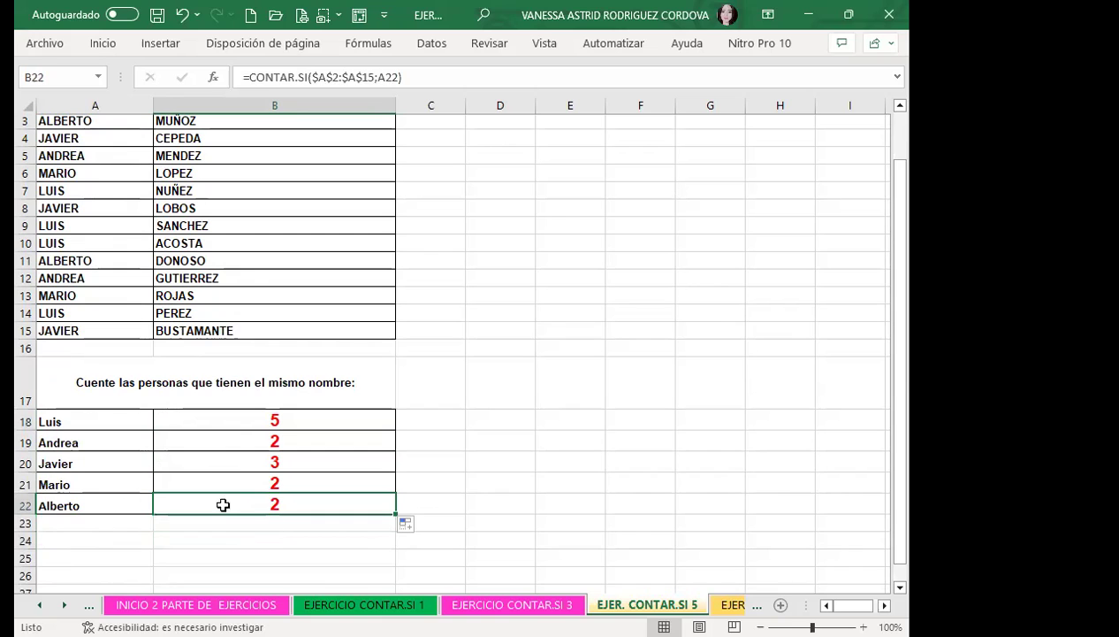
pyautogui.click(247, 442)
pyautogui.click(244, 418)
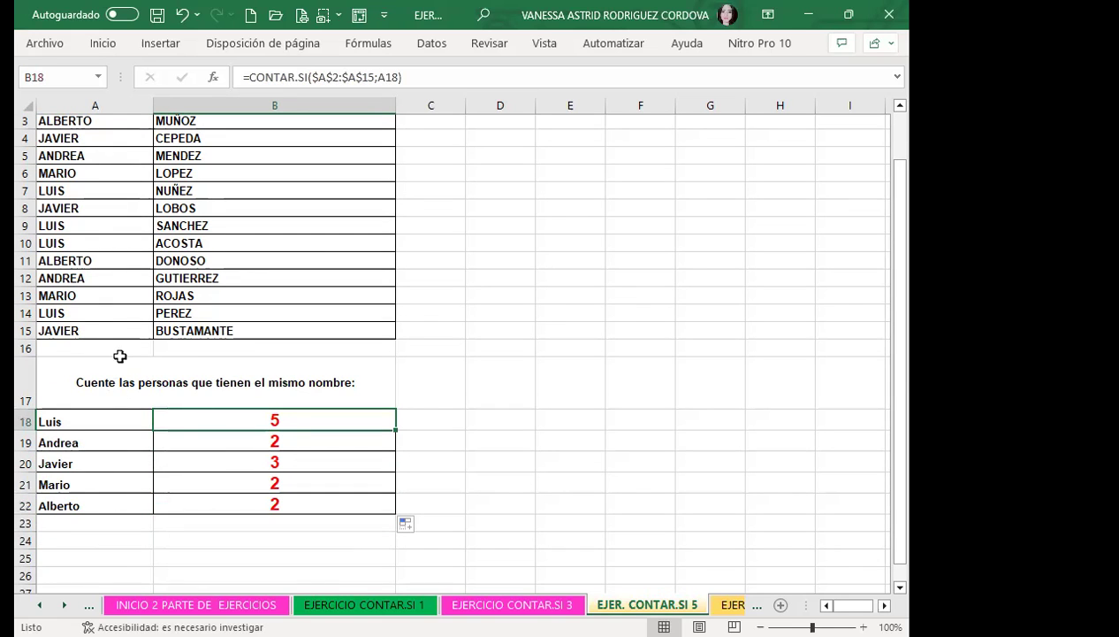
pyautogui.click(205, 436)
pyautogui.click(207, 453)
pyautogui.click(209, 482)
pyautogui.click(214, 496)
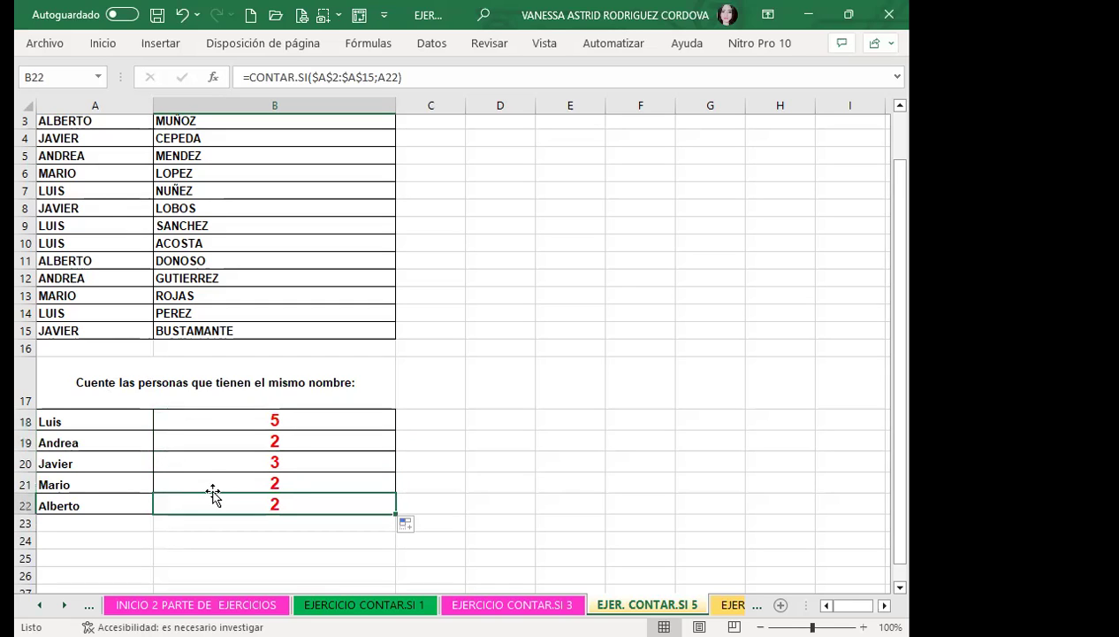